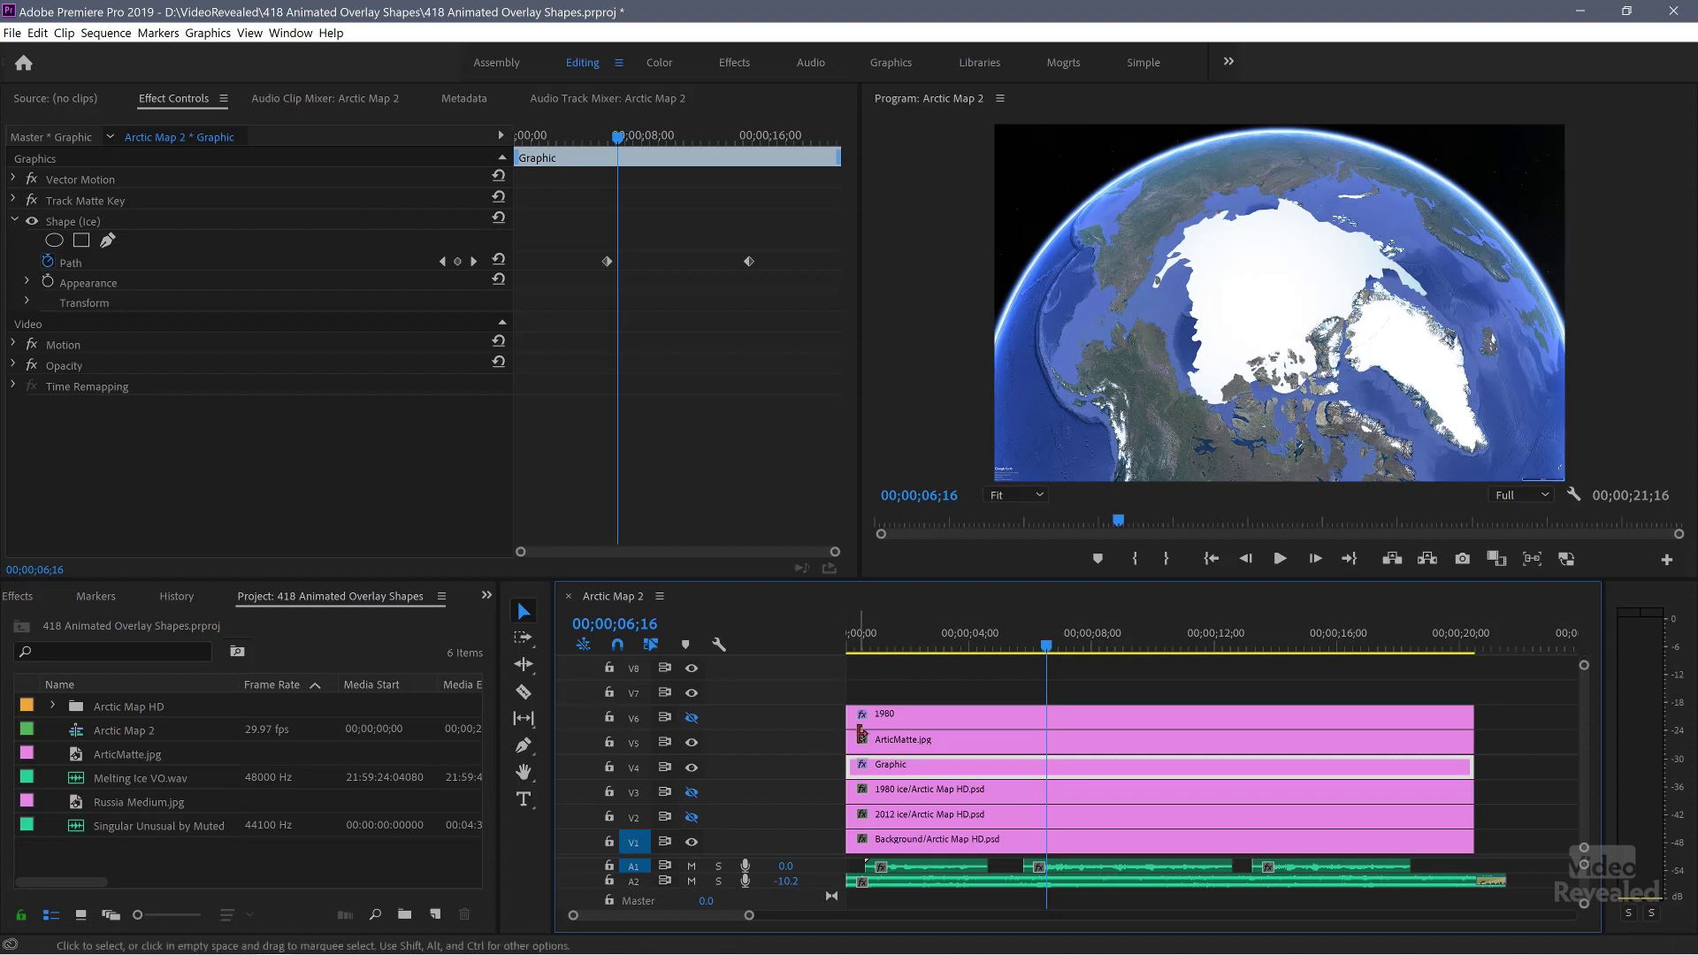
Inspect the stacked clips above V3 and toggle the Graphic clip's Track Matte Key effect off and on to compare the ice with and without it.
{"action": "left_click", "coordinate": [901, 716]}
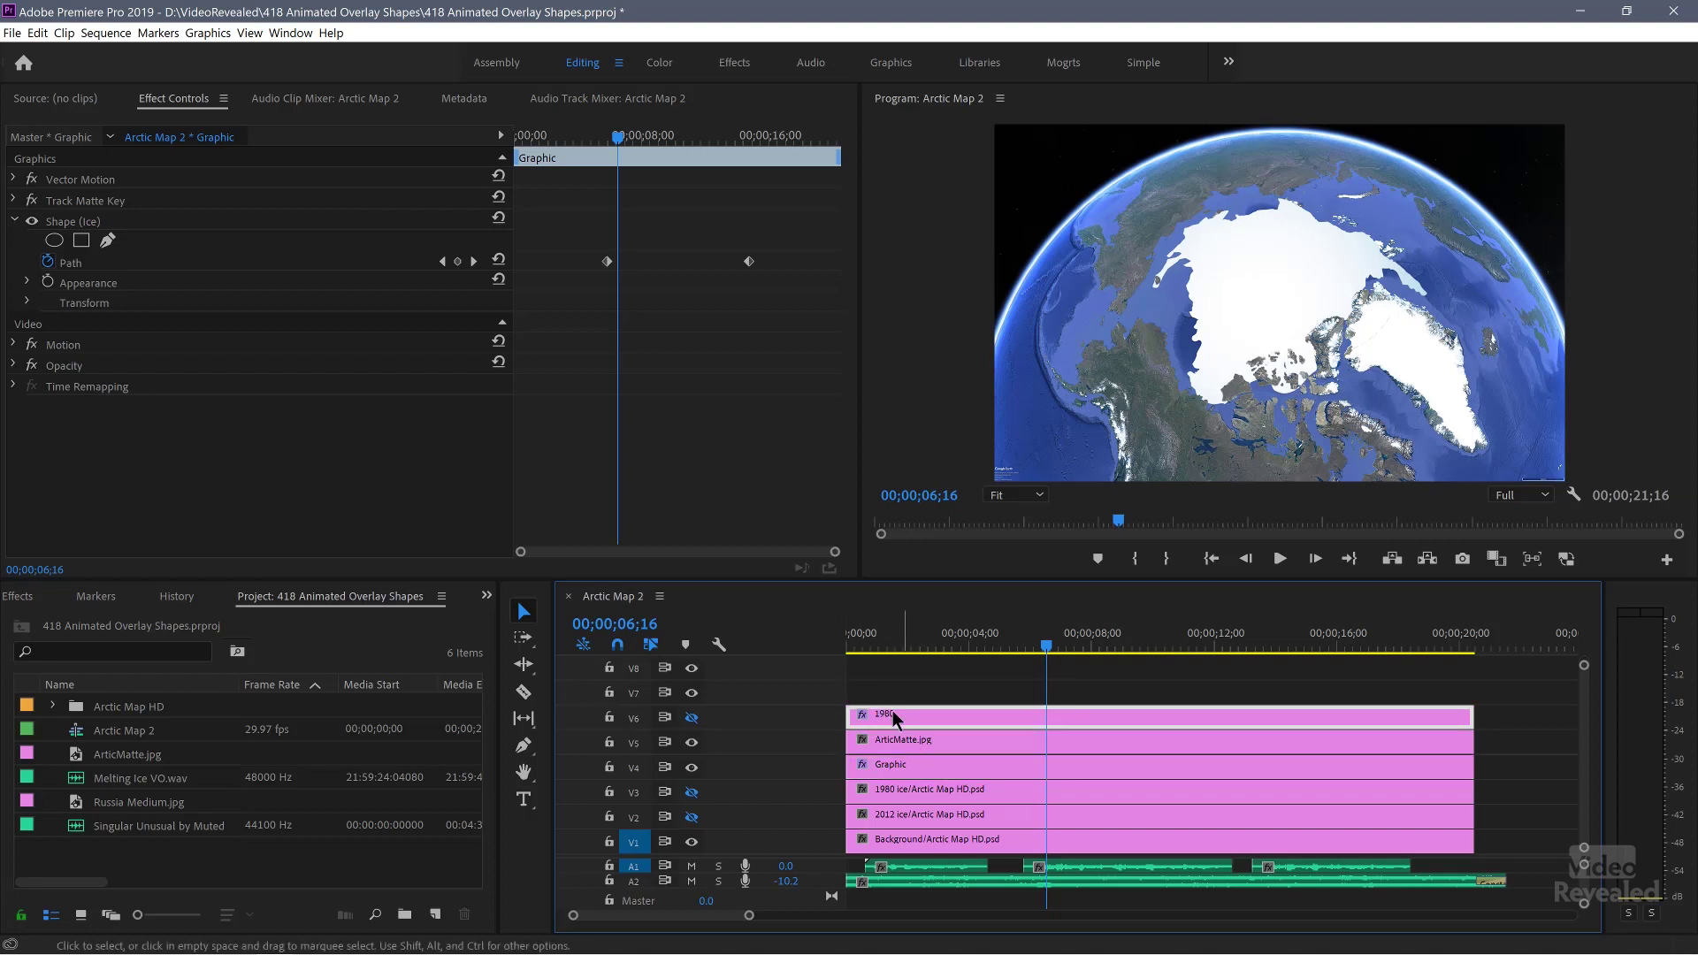
{"action": "left_click", "coordinate": [906, 747]}
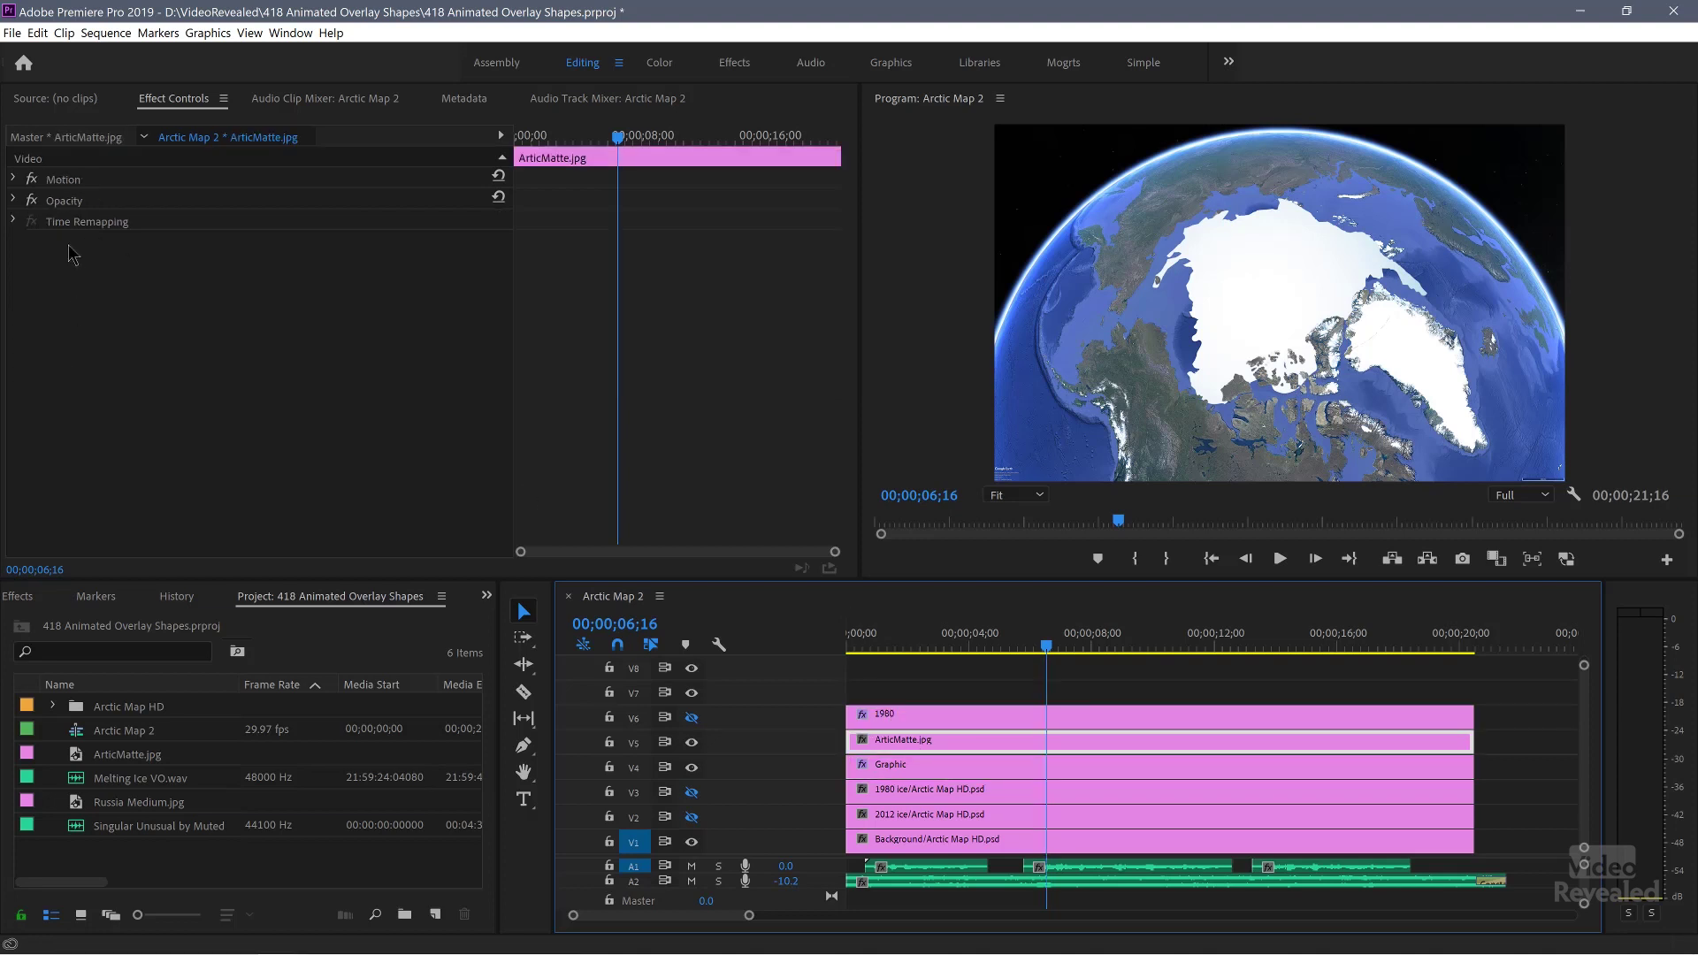
{"action": "left_click", "coordinate": [907, 761]}
{"action": "left_click", "coordinate": [32, 200]}
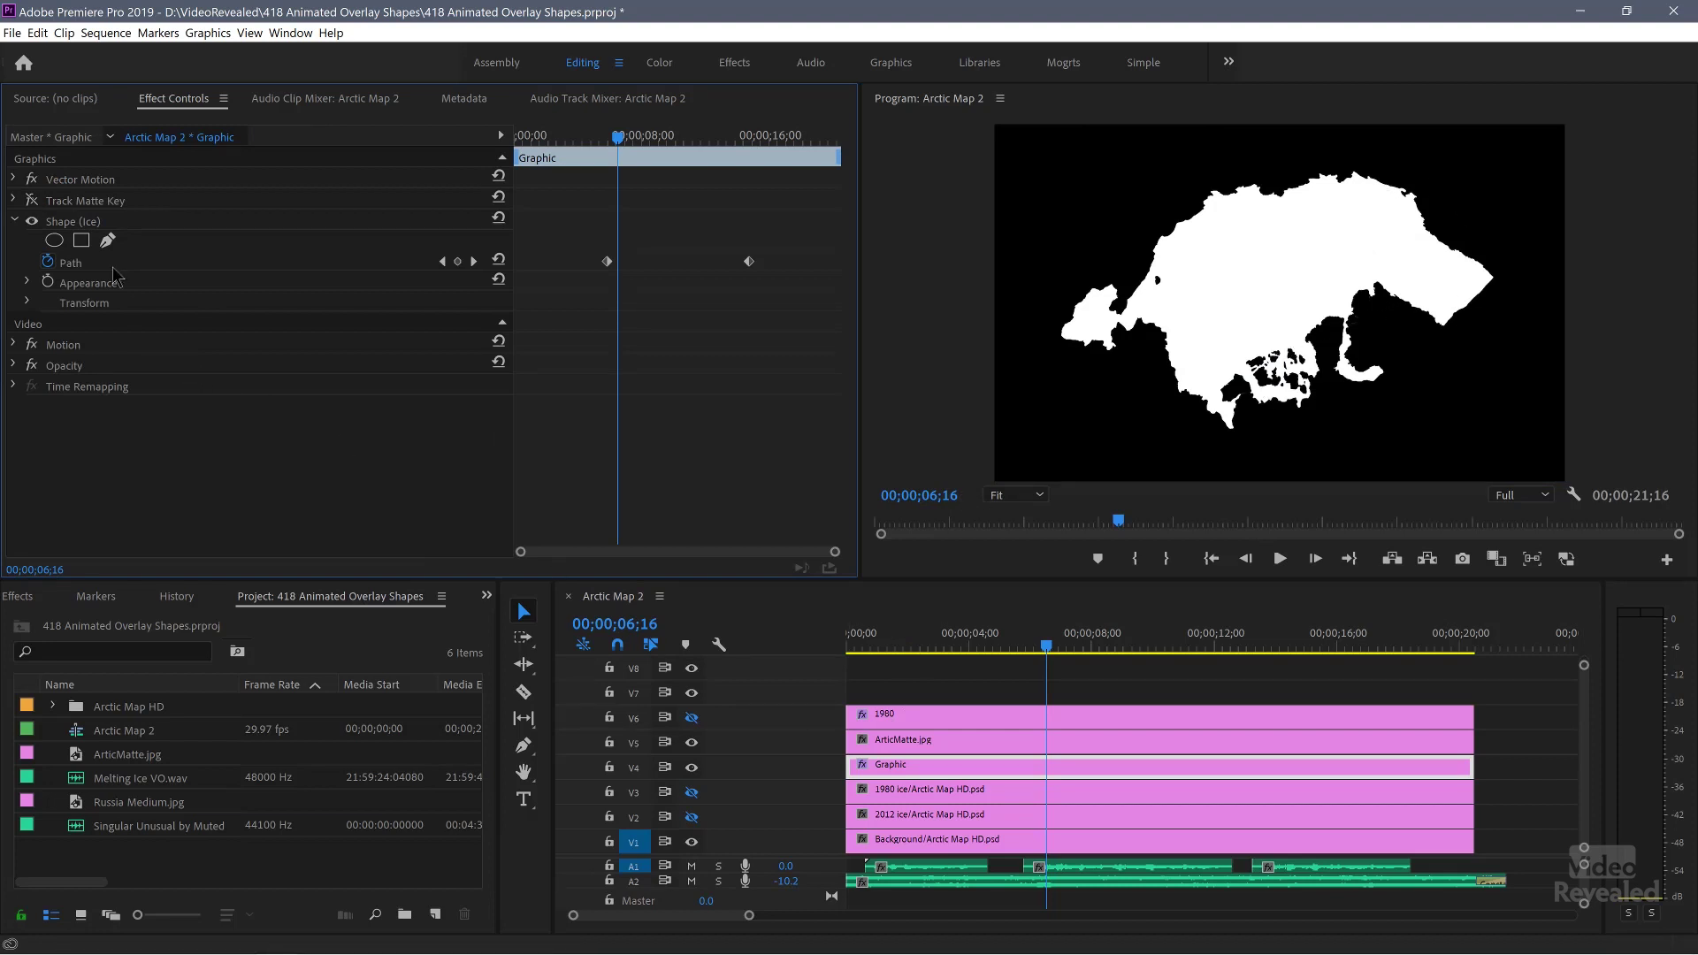
{"action": "left_click", "coordinate": [32, 200]}
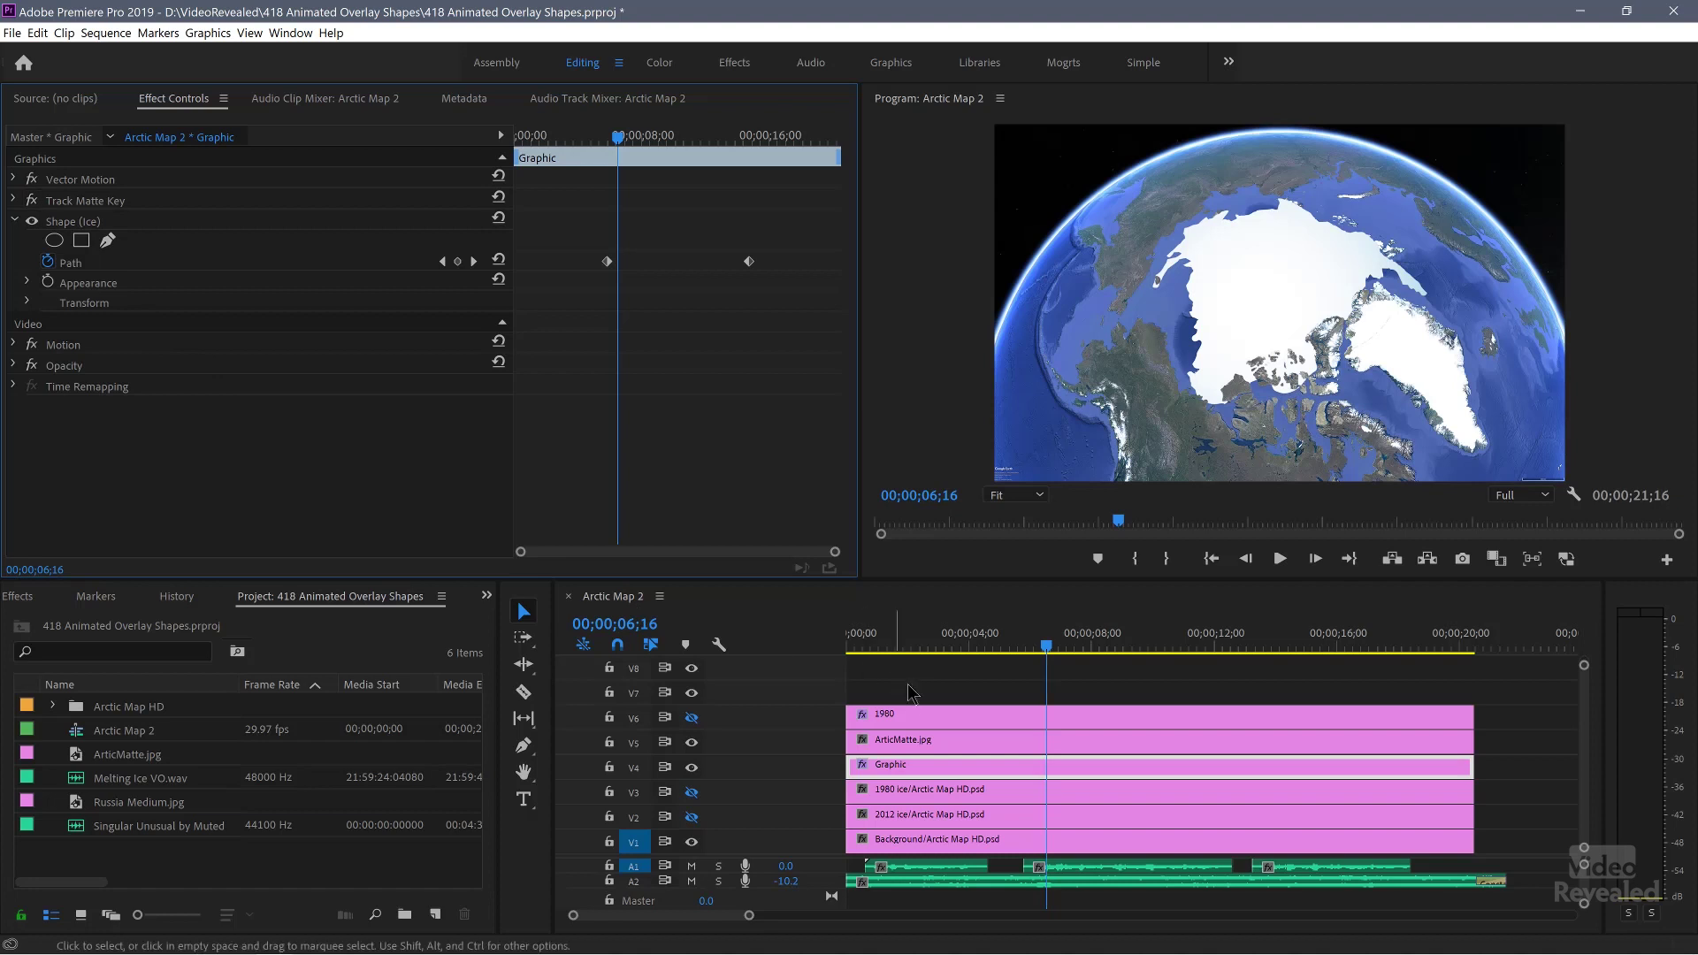
Select the ArticMatte.jpg clip and scrub the sequence between 00;00;04;05 and 00;00;09;10 to examine the ice animation.
{"action": "left_click", "coordinate": [911, 746]}
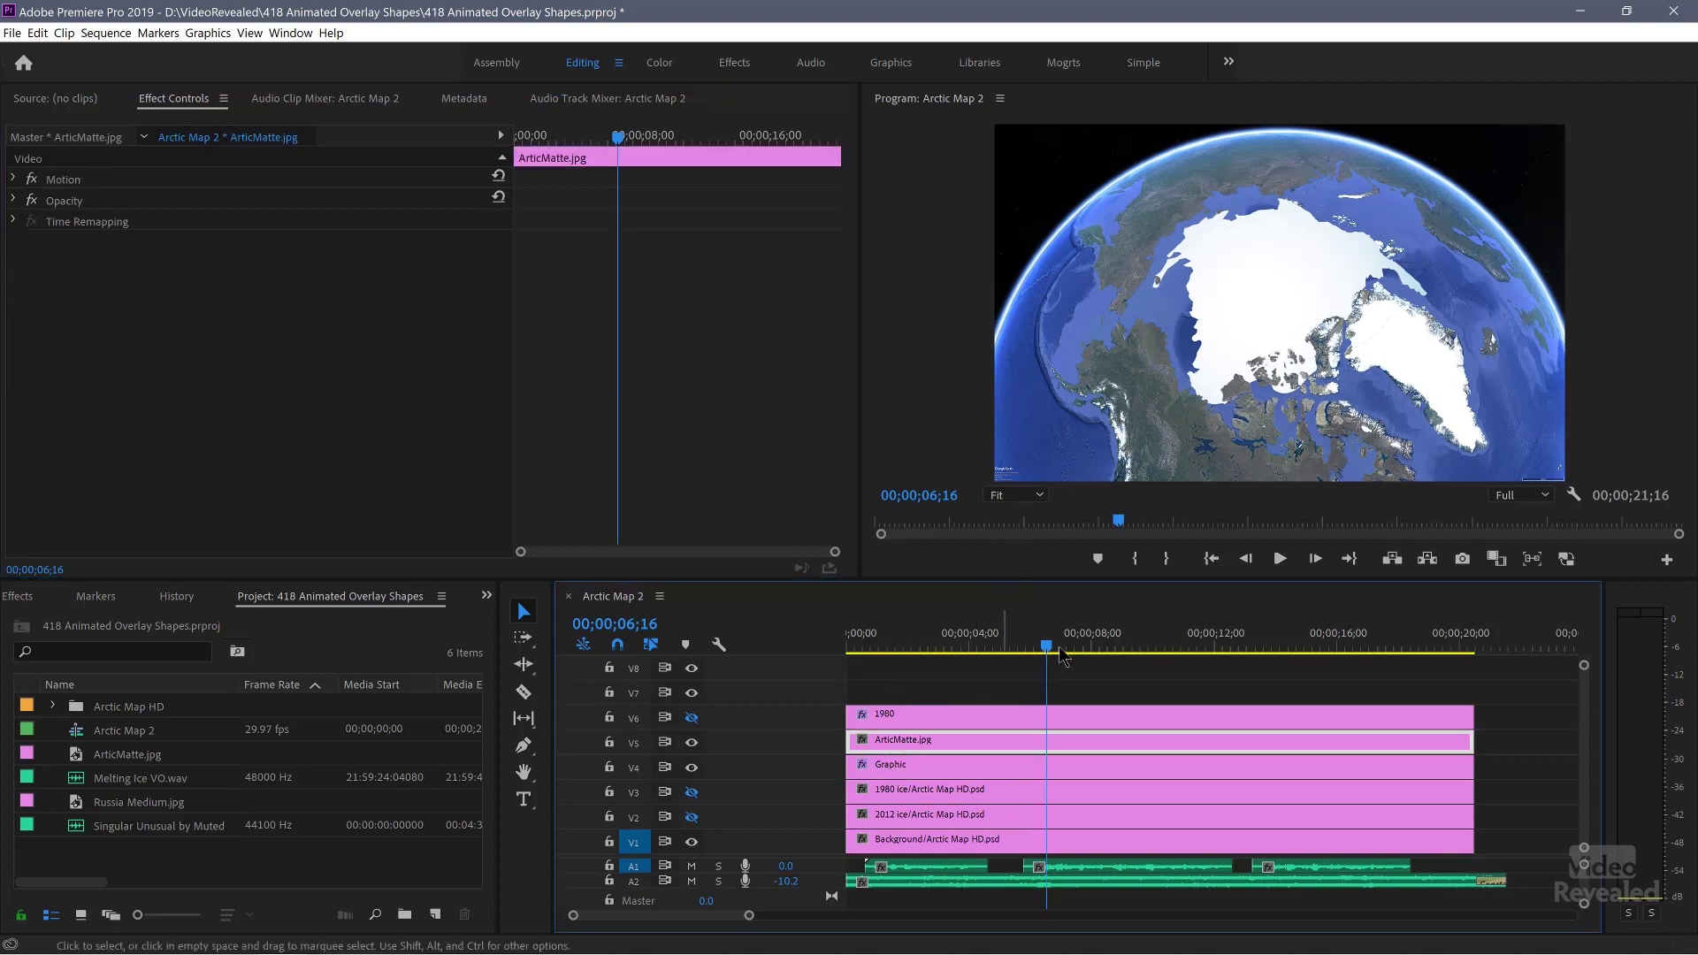
{"action": "left_click_drag", "start_coordinate": [1061, 650], "coordinate": [974, 657]}
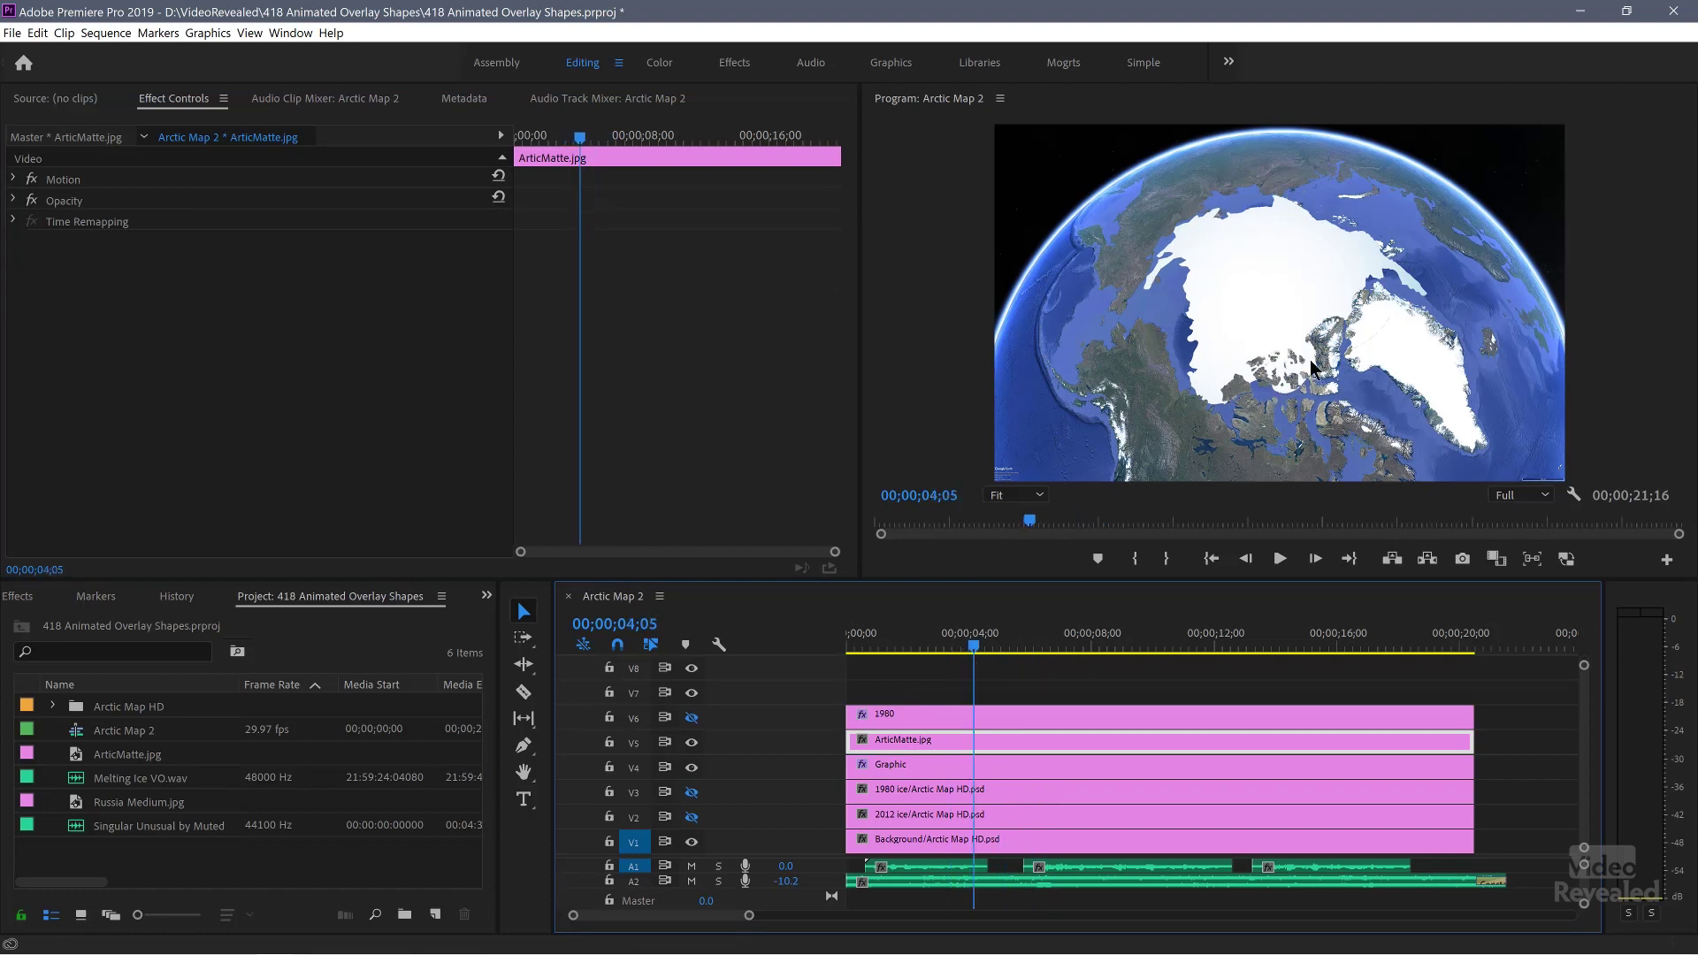
{"action": "left_click_drag", "start_coordinate": [974, 653], "coordinate": [1136, 670]}
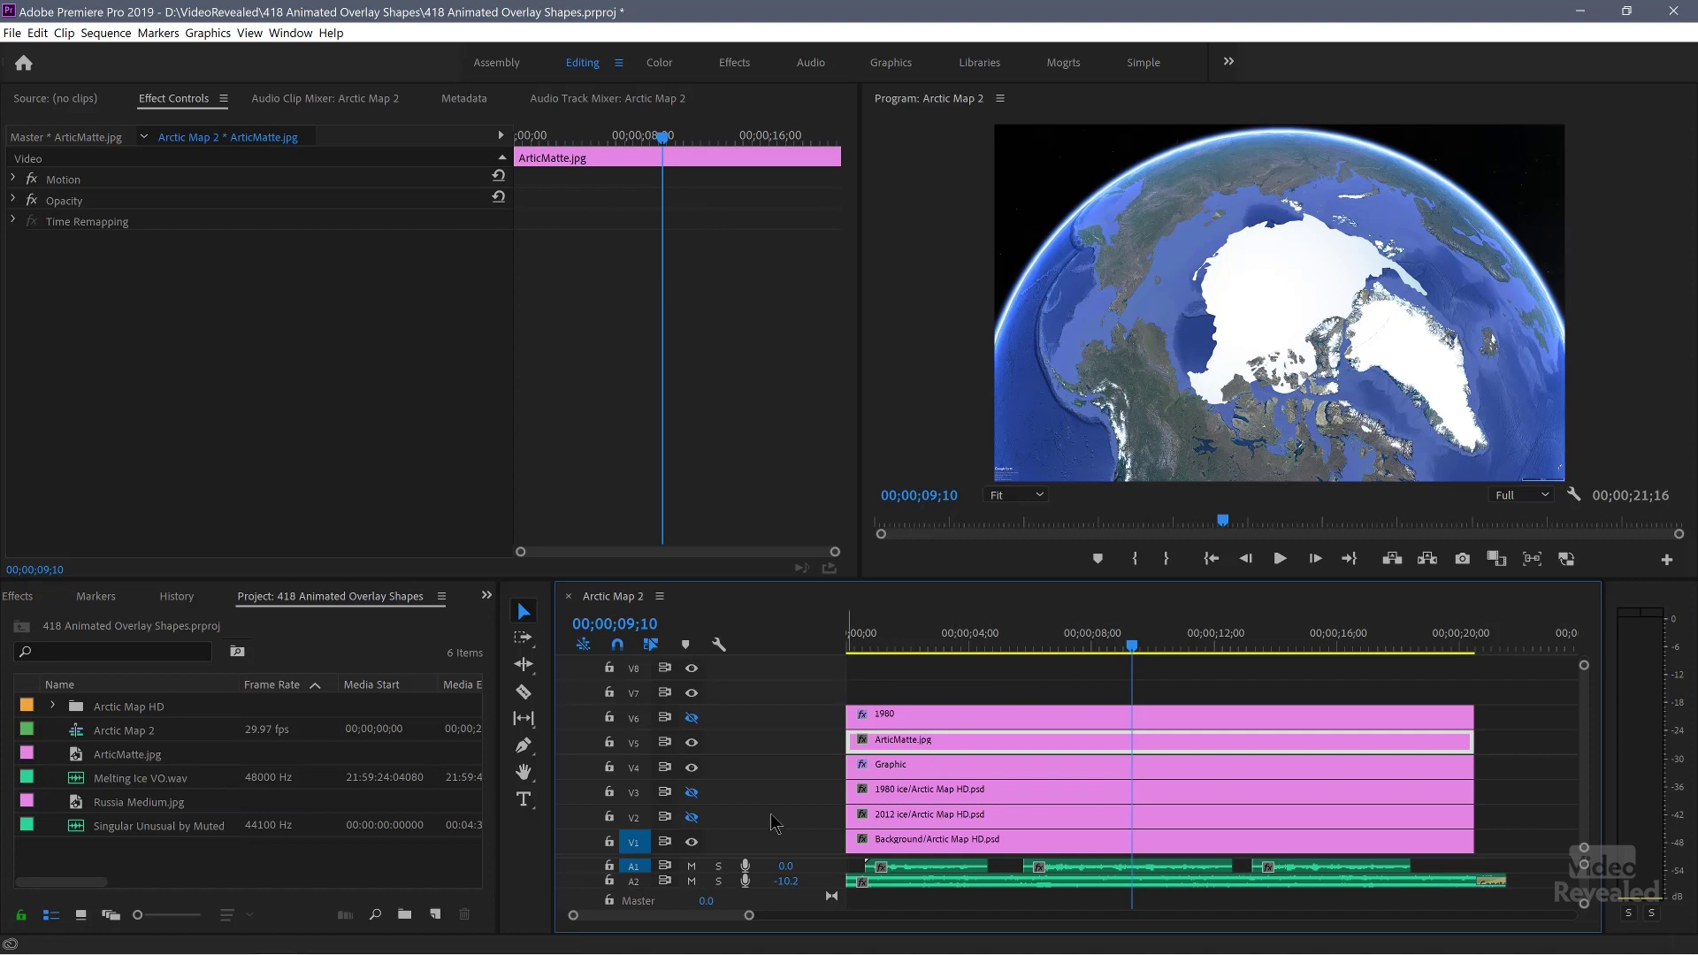
Compare the V3 ice layer with the V4 graphic, and isolate the 1980 ice on V3 by hiding tracks V1, V4 and V5.
{"action": "left_click", "coordinate": [692, 792]}
{"action": "left_click", "coordinate": [692, 767]}
{"action": "left_click", "coordinate": [692, 741]}
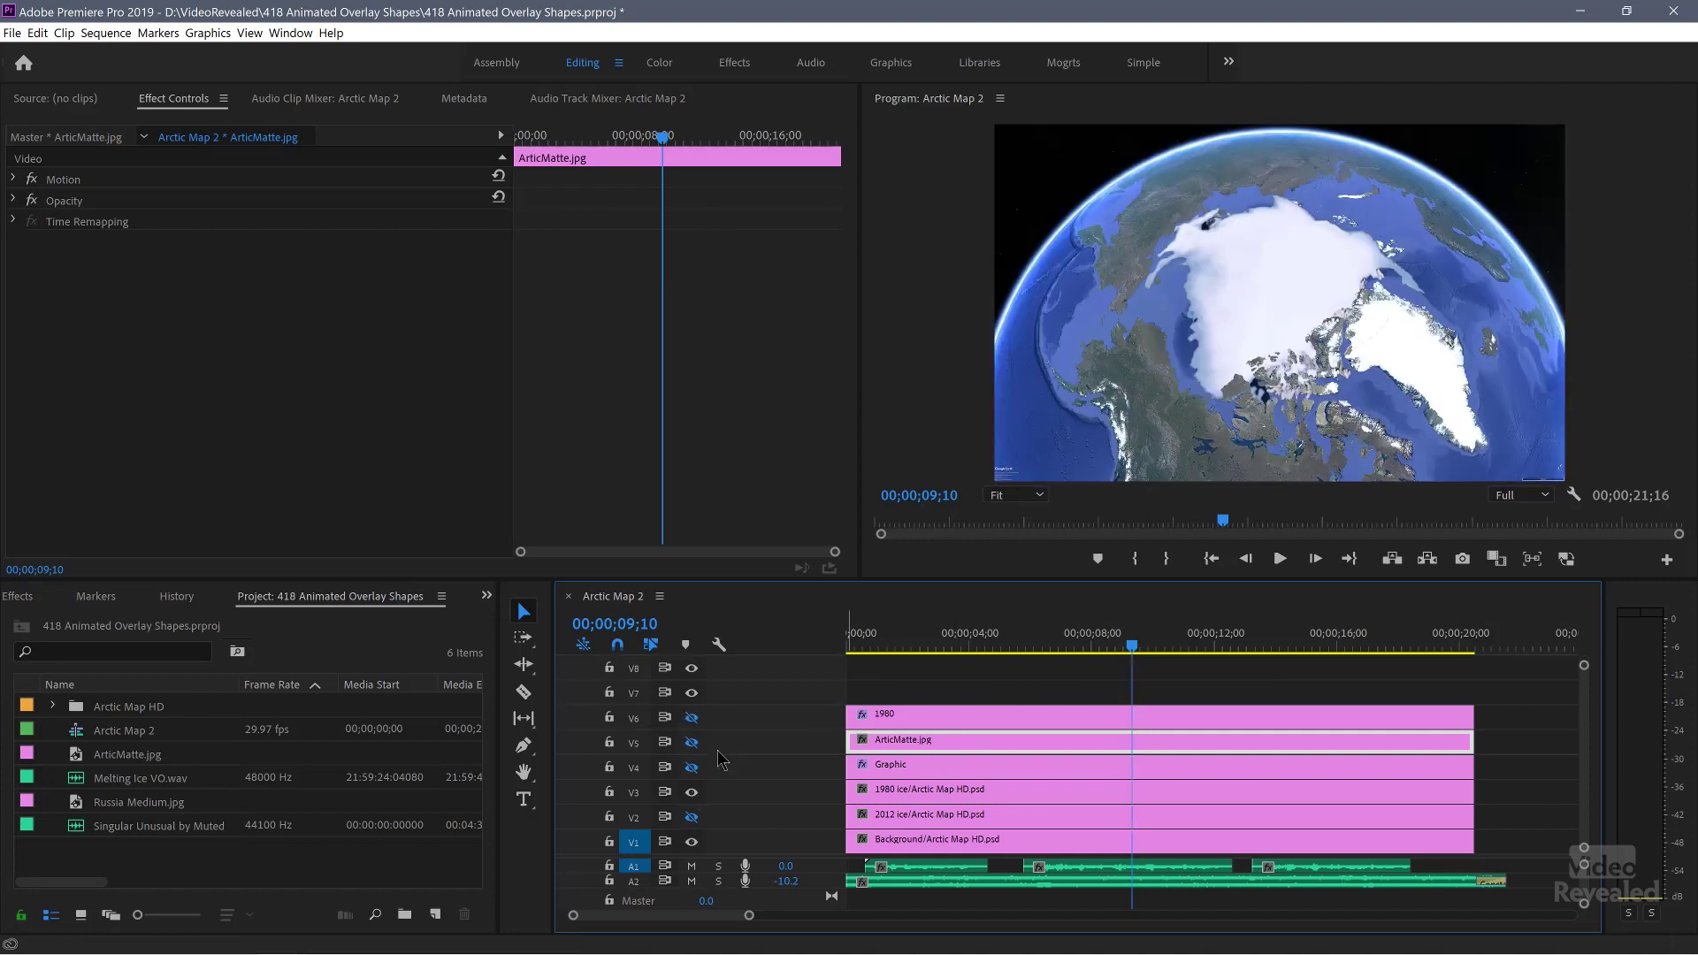
{"action": "left_click", "coordinate": [692, 792]}
{"action": "left_click", "coordinate": [693, 768]}
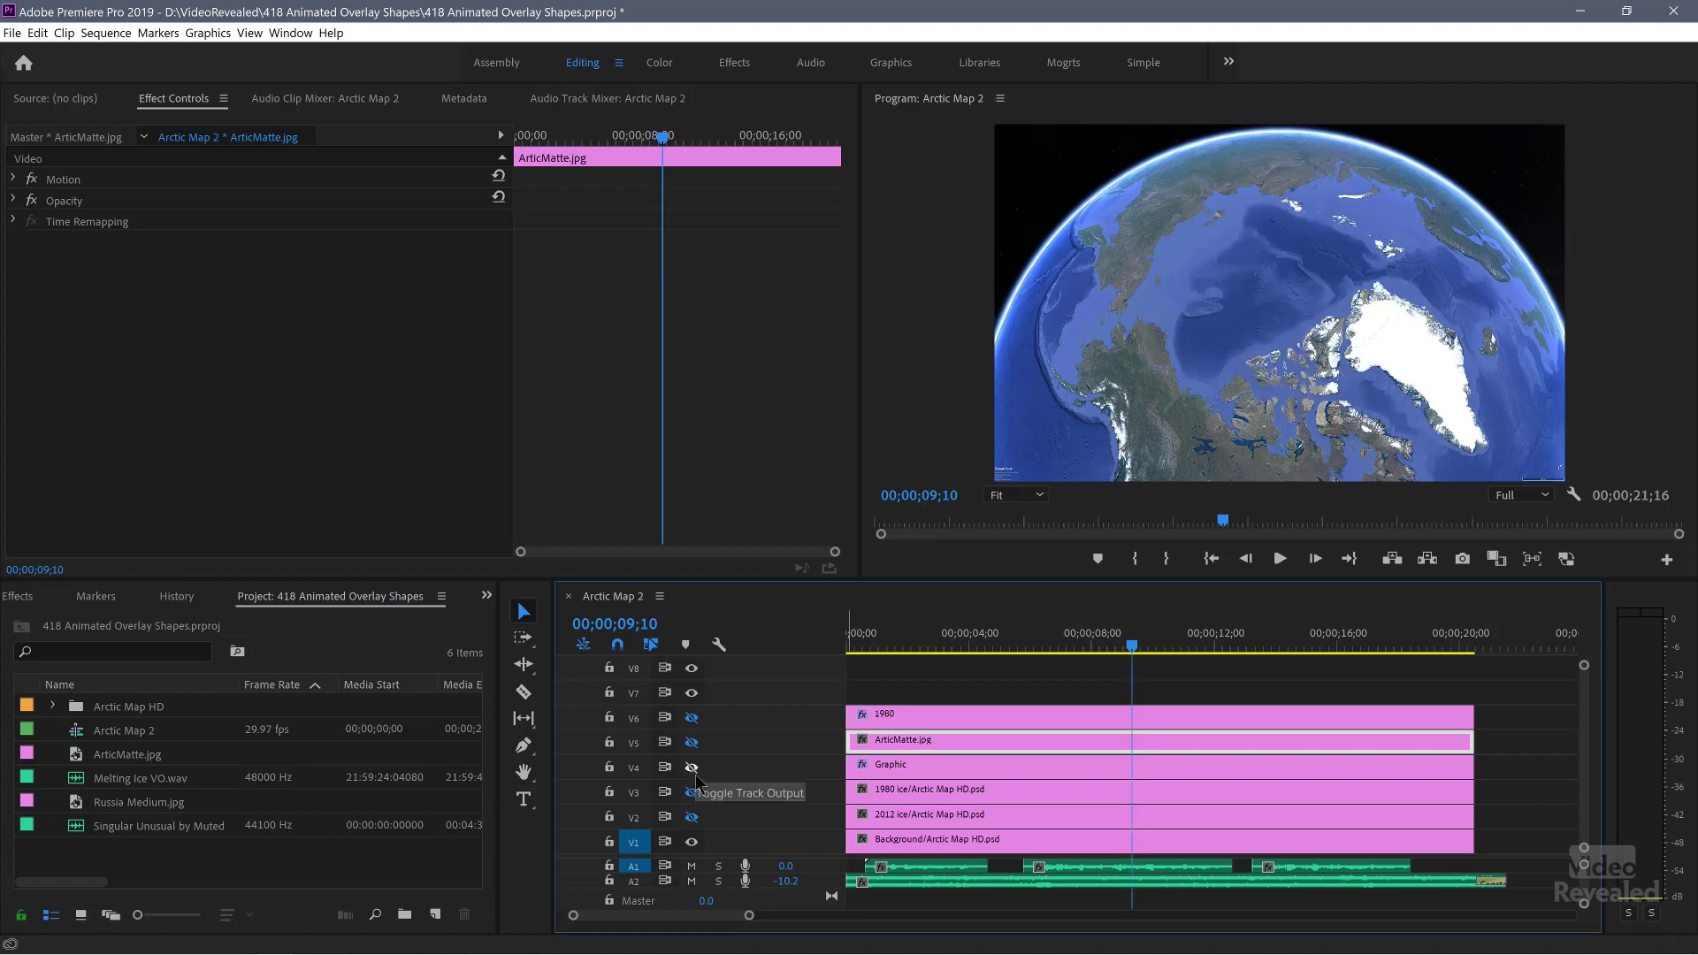
{"action": "left_click", "coordinate": [692, 796]}
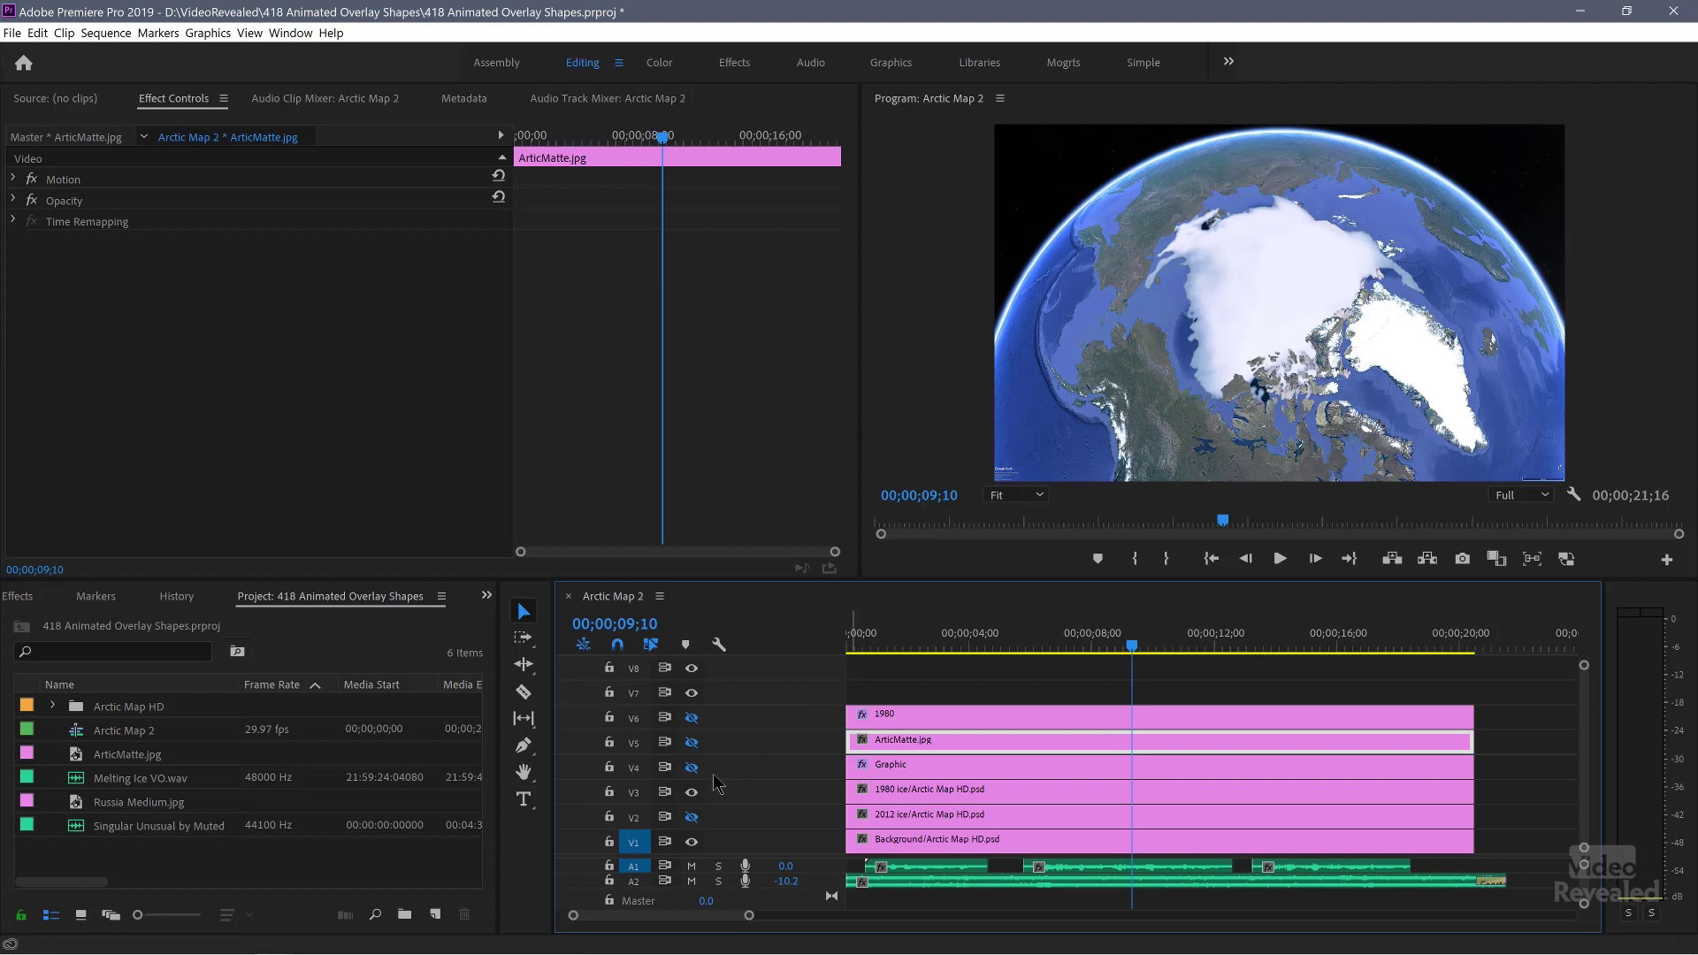
{"action": "left_click", "coordinate": [693, 842]}
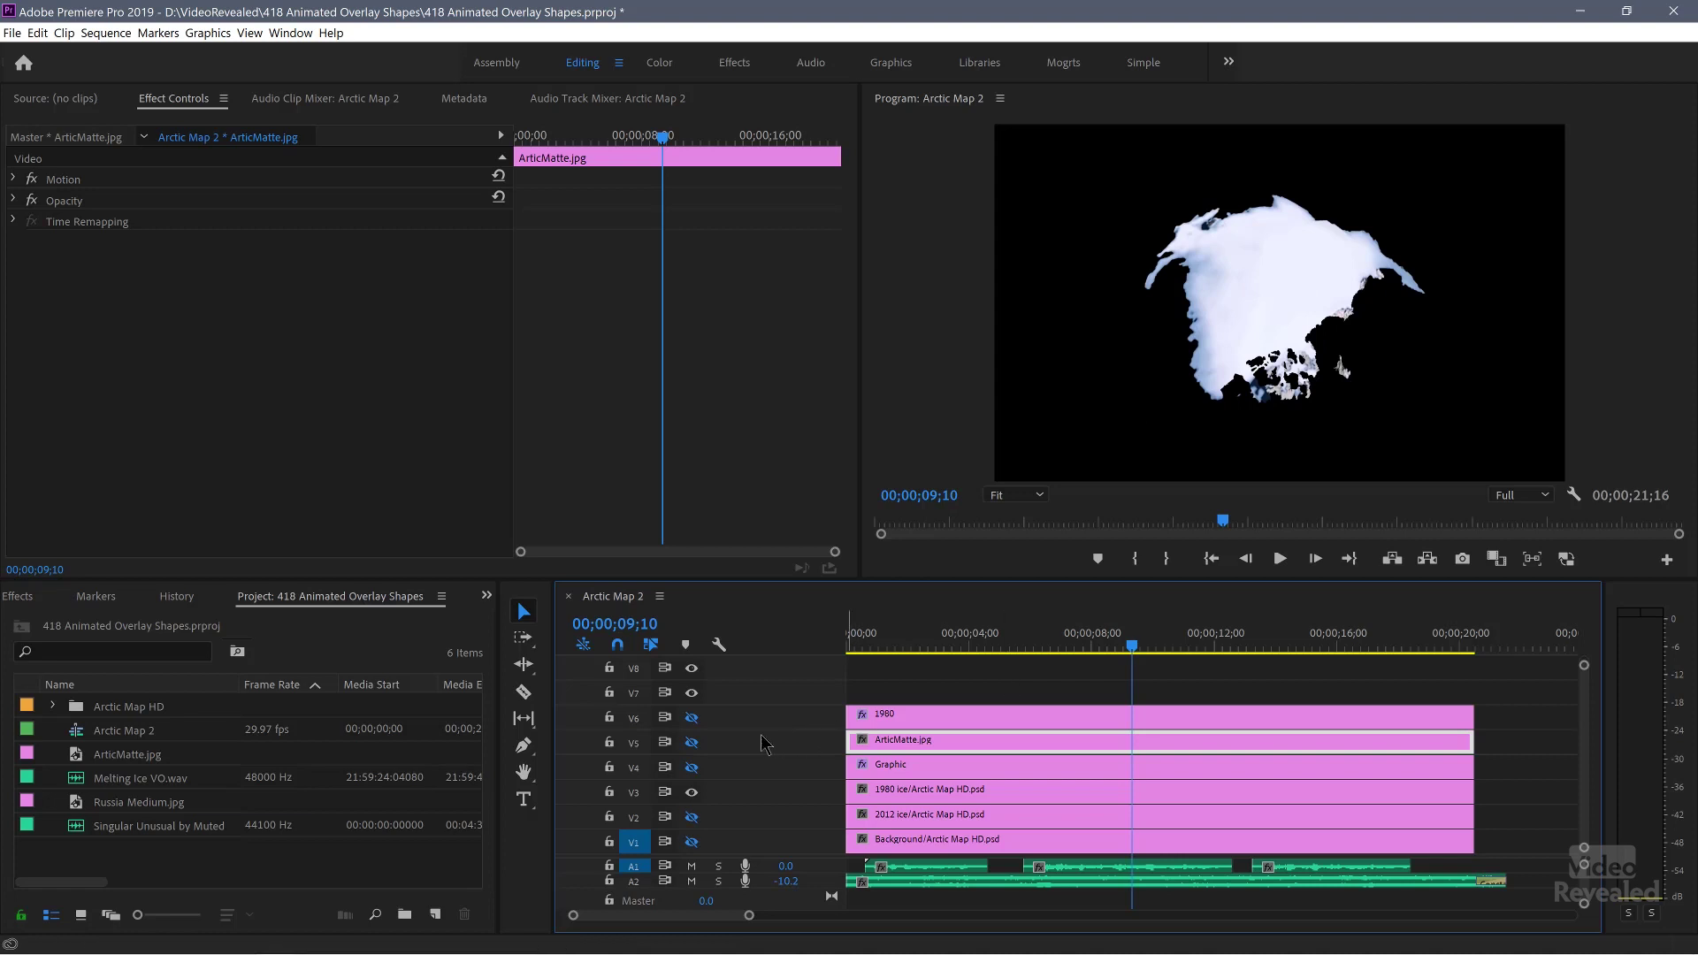
Select the Graphic clip, turn tracks V4 and V5 back on, and scrub to 00;00;11;01 to compare the graphic with the 1980 ice.
{"action": "left_click", "coordinate": [907, 772]}
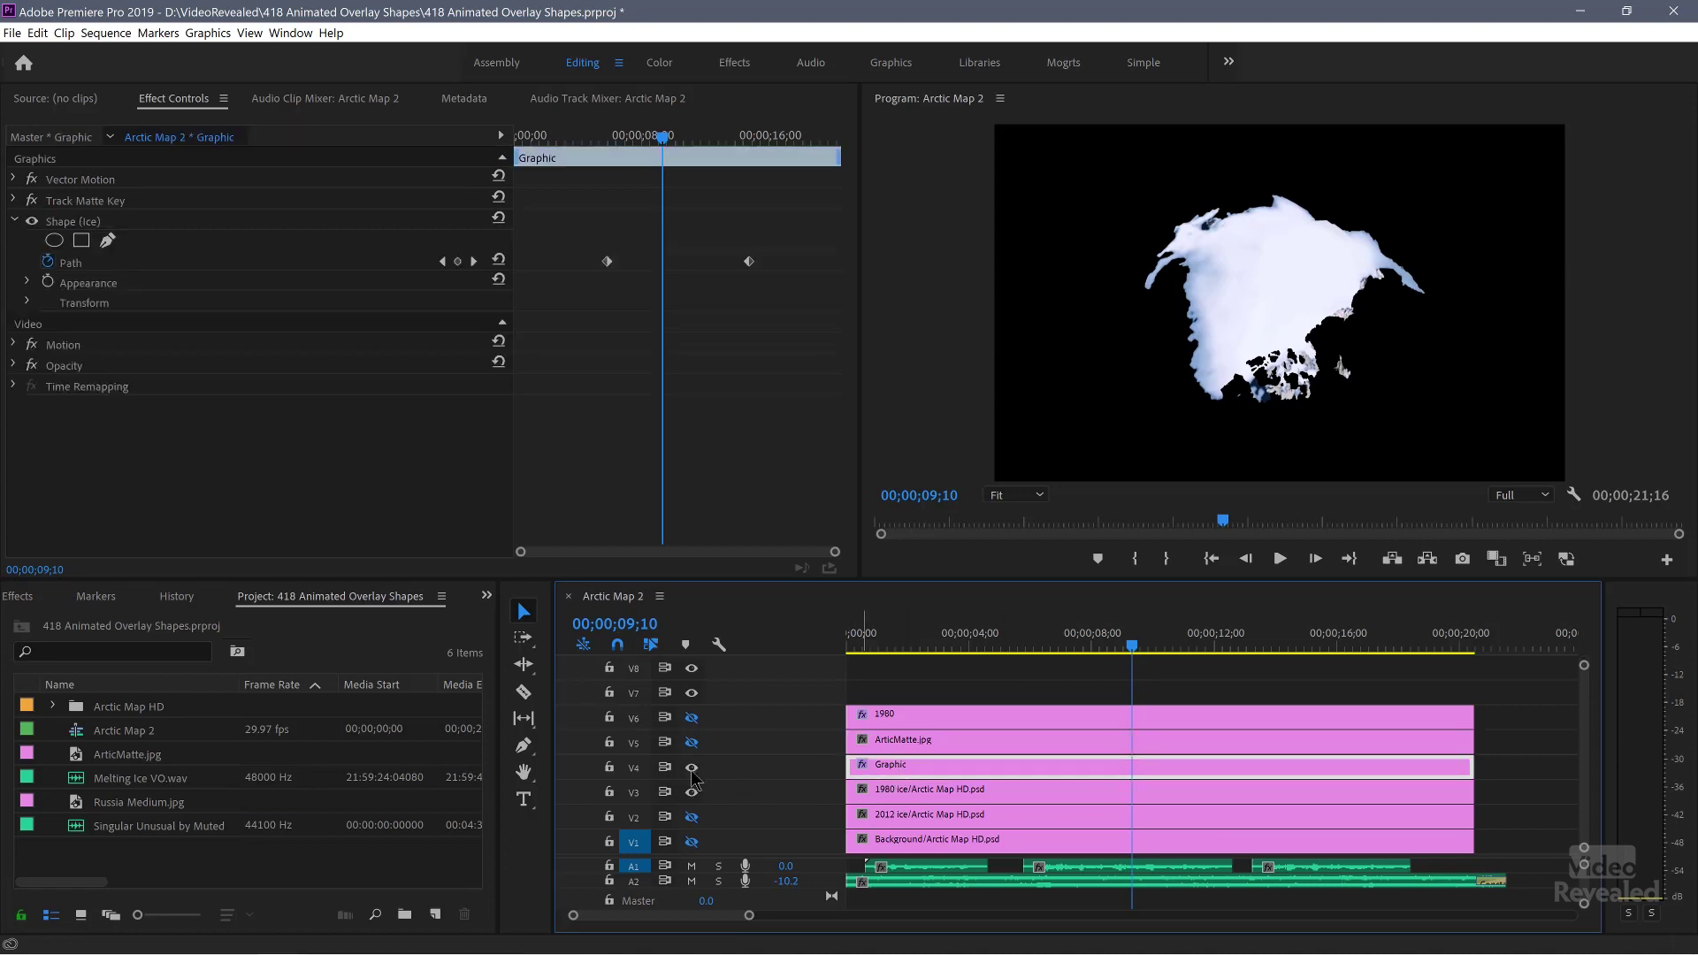
{"action": "key", "text": "j"}
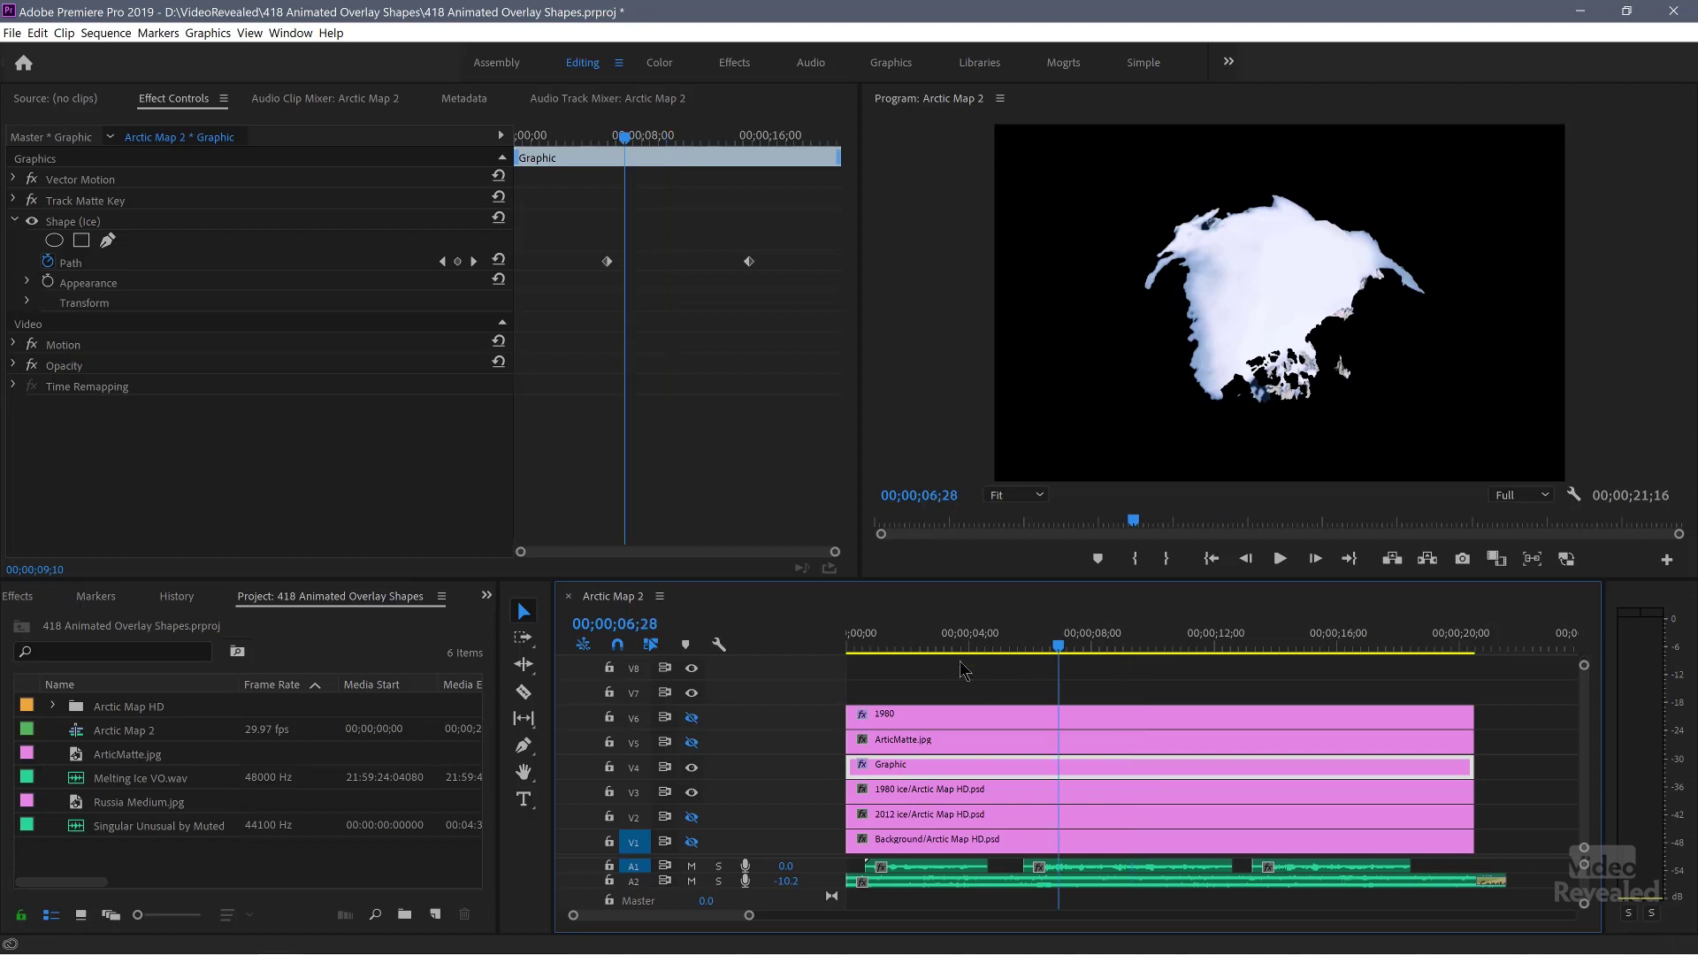
{"action": "left_click_drag", "start_coordinate": [1074, 663], "coordinate": [1135, 663]}
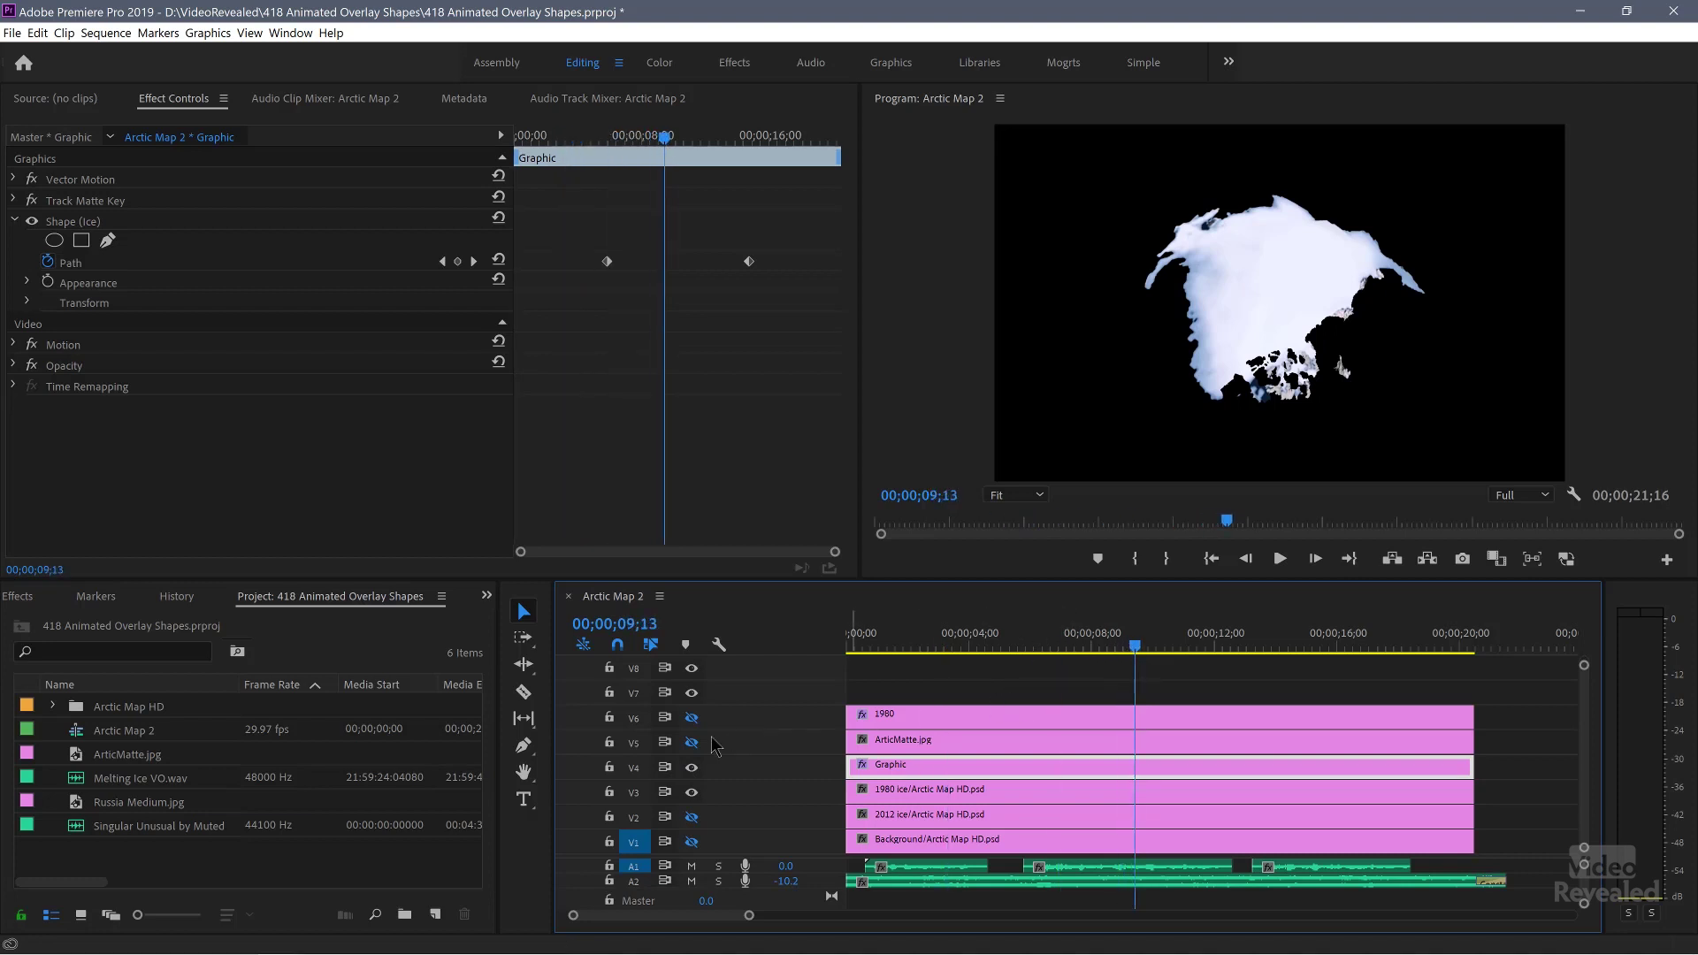
{"action": "left_click", "coordinate": [692, 744]}
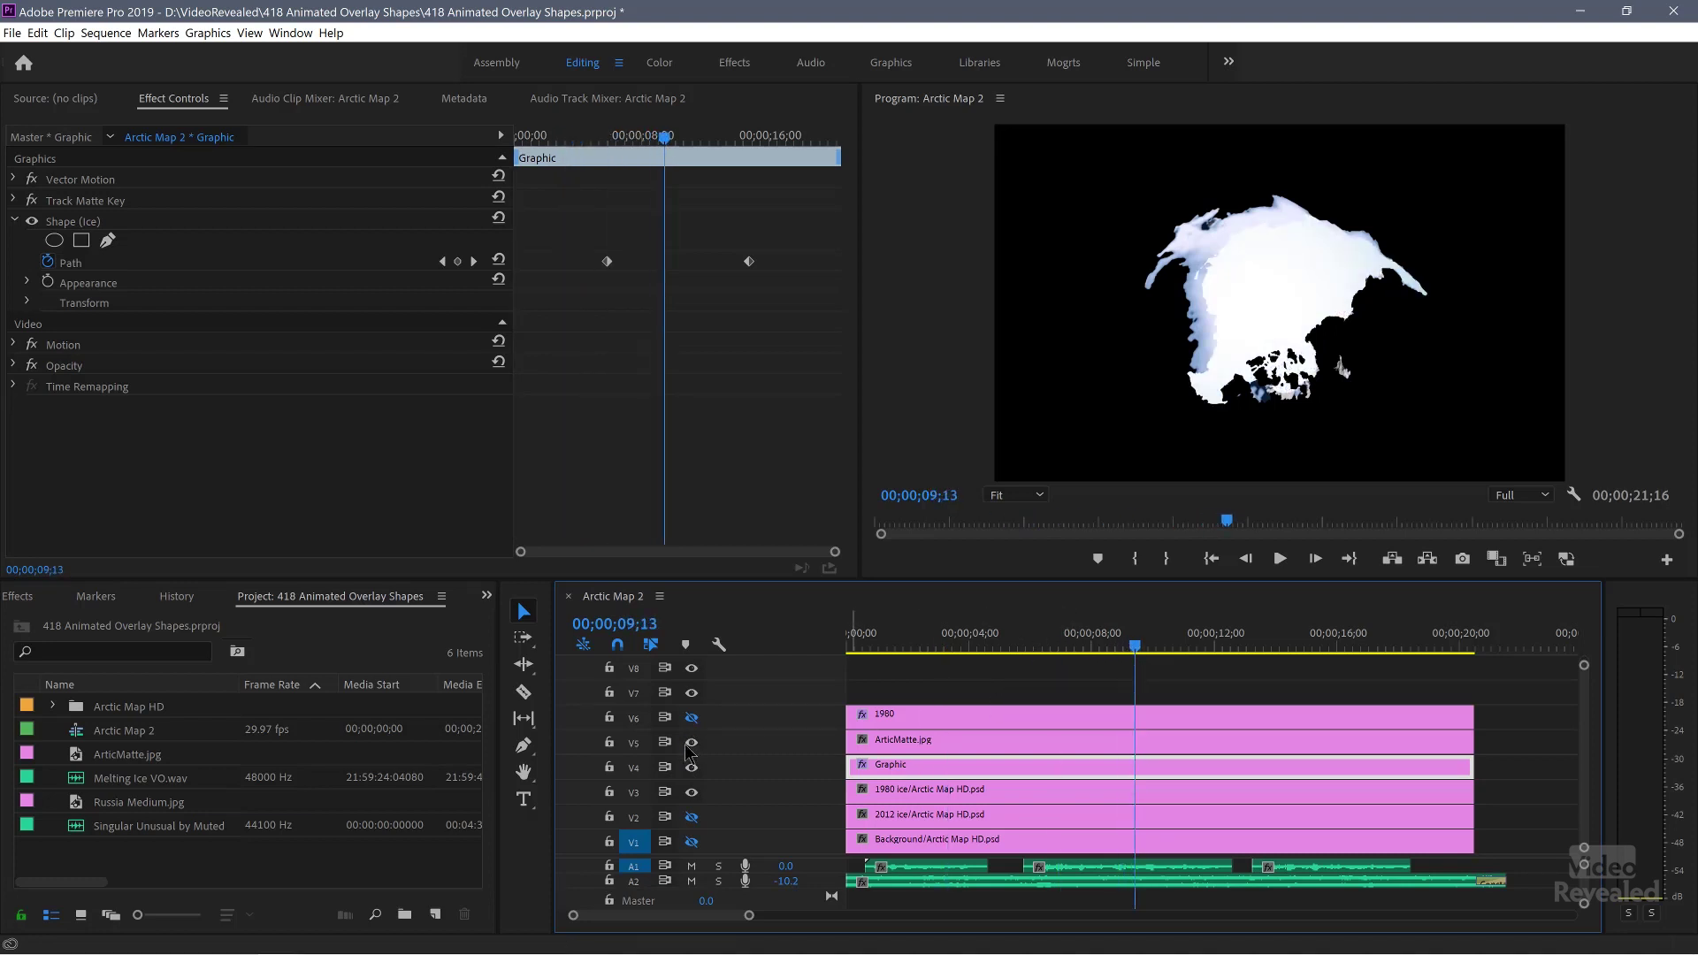
{"action": "key", "text": "j"}
{"action": "left_click_drag", "start_coordinate": [967, 664], "coordinate": [1189, 677]}
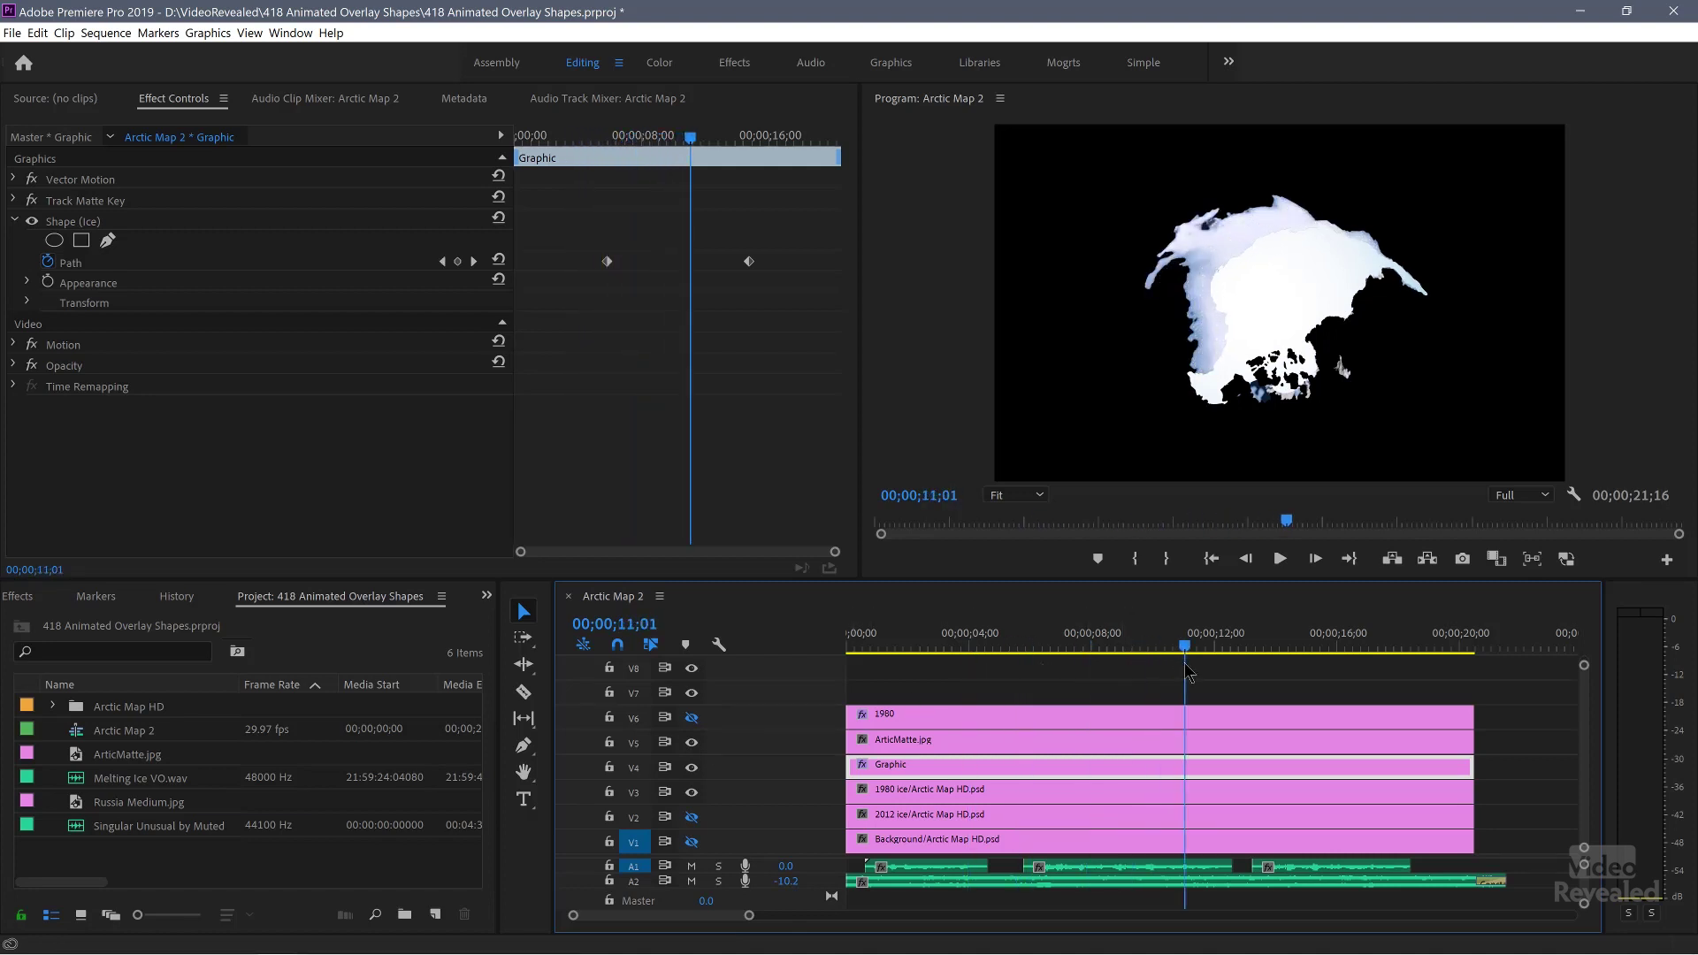
Compare the graphic with the 2012 ice on V2, hide tracks V2 and V3, and move the playhead to 00;00;01;17.
{"action": "left_click", "coordinate": [690, 816]}
{"action": "left_click", "coordinate": [692, 794]}
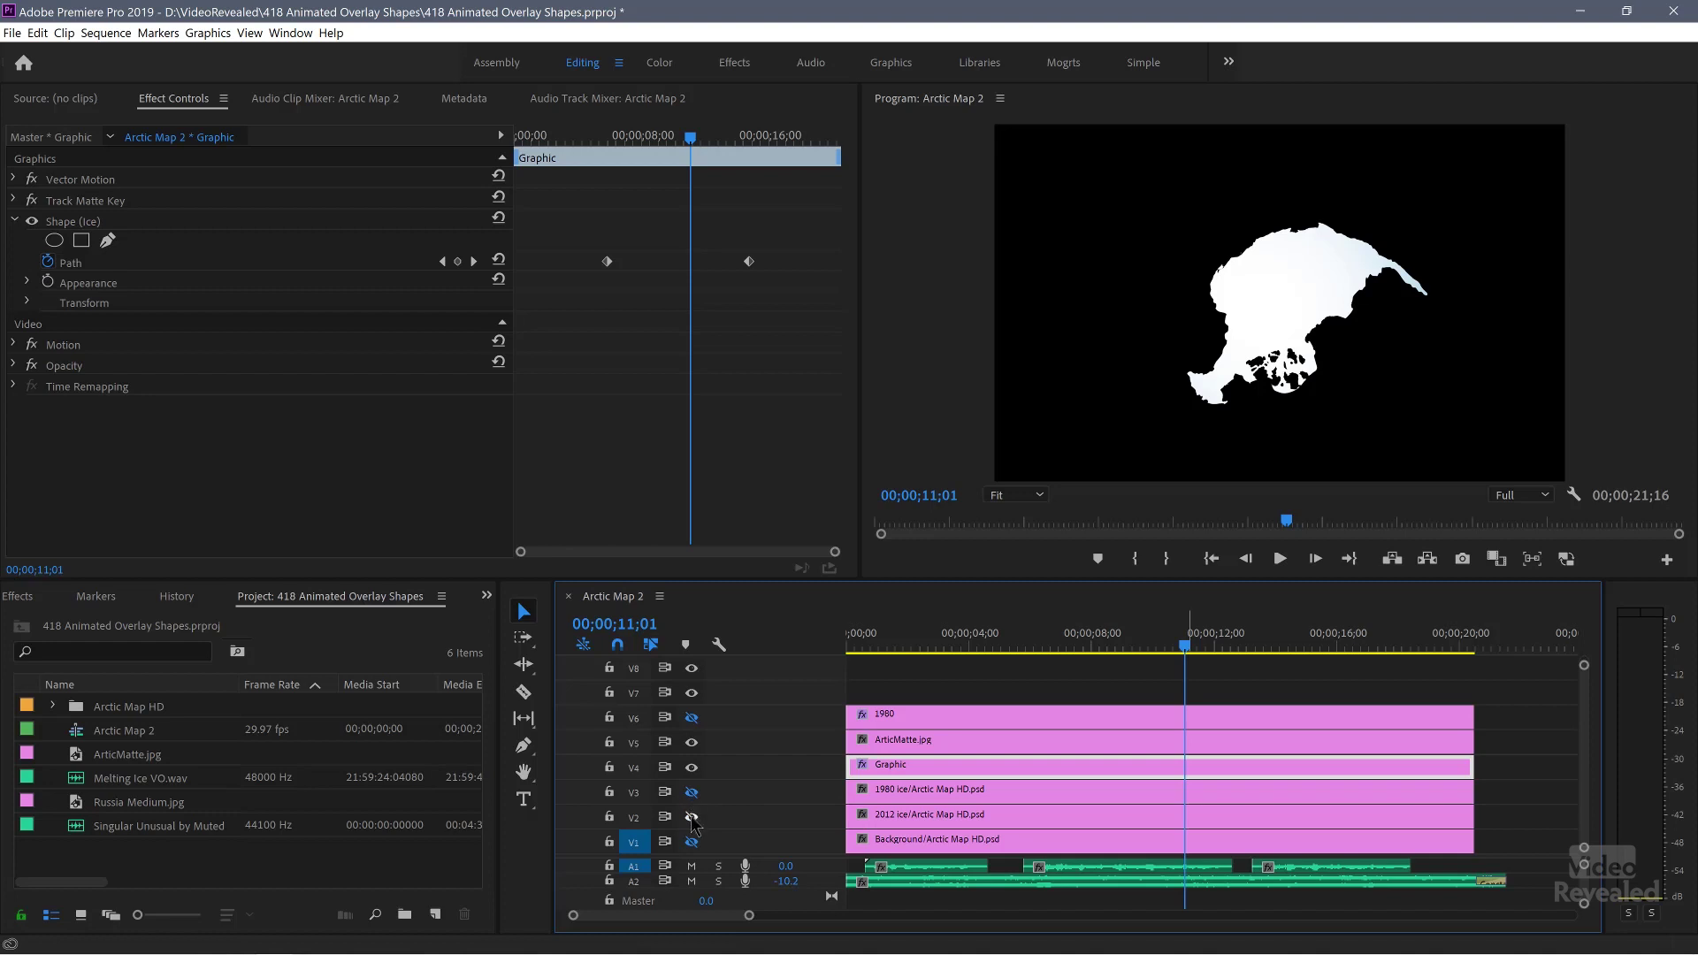
{"action": "left_click", "coordinate": [691, 841]}
{"action": "left_click", "coordinate": [692, 817]}
{"action": "left_click_drag", "start_coordinate": [1180, 662], "coordinate": [1062, 666]}
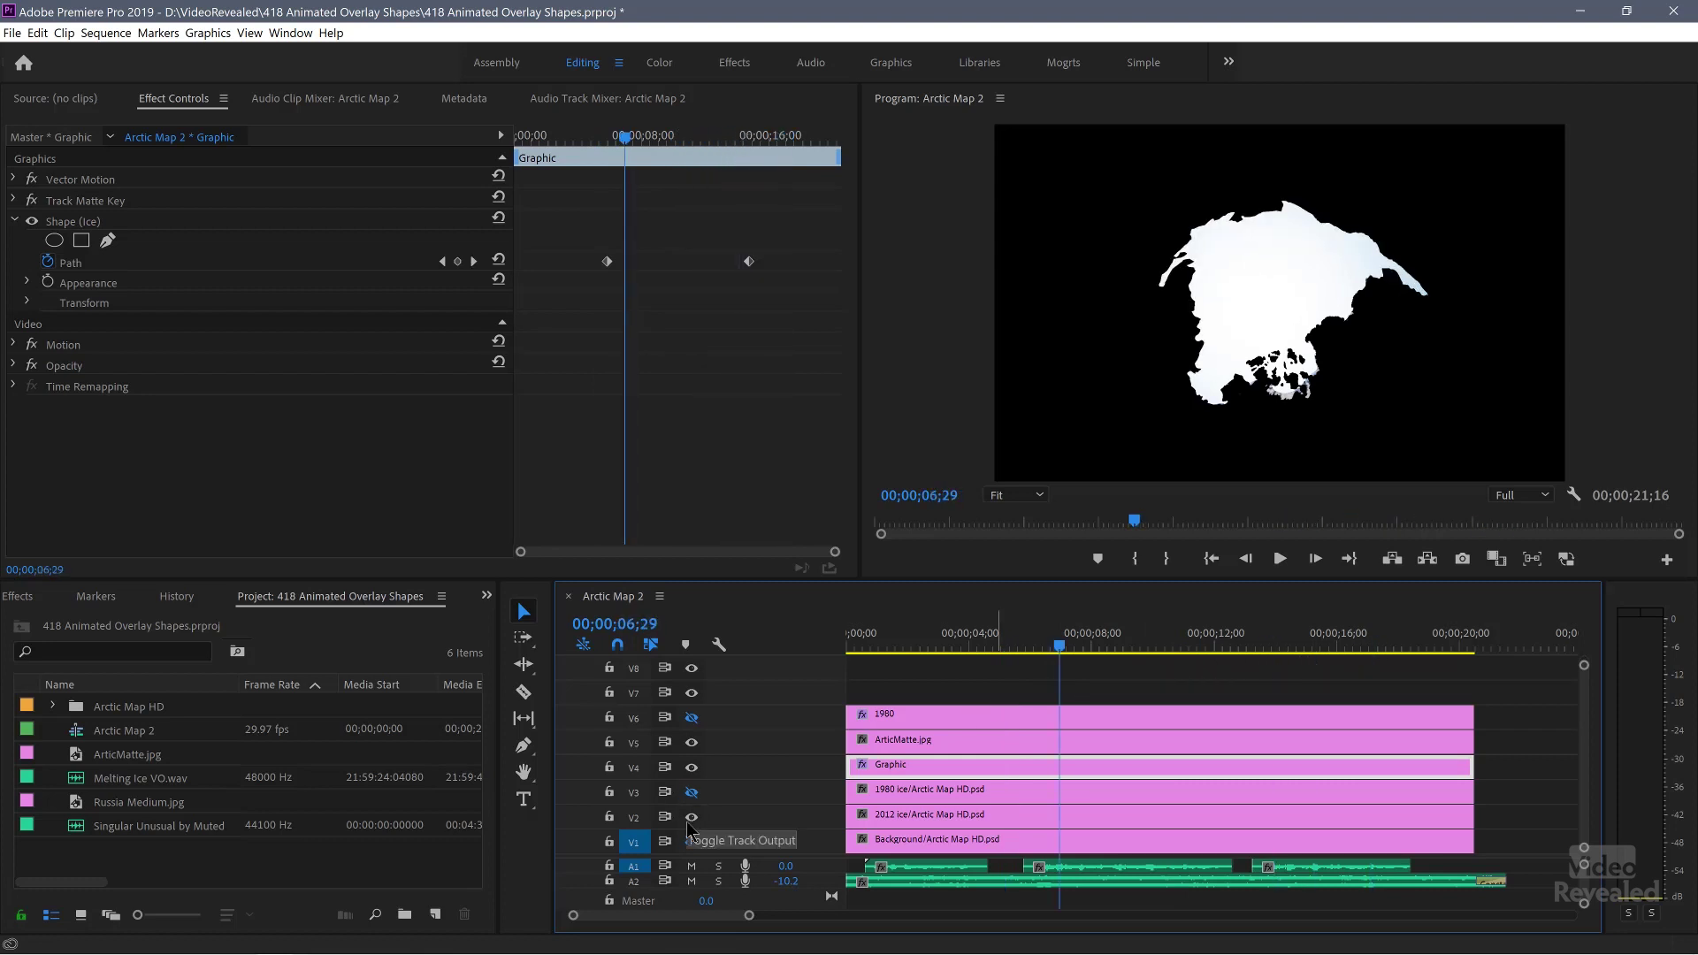
{"action": "left_click", "coordinate": [692, 818]}
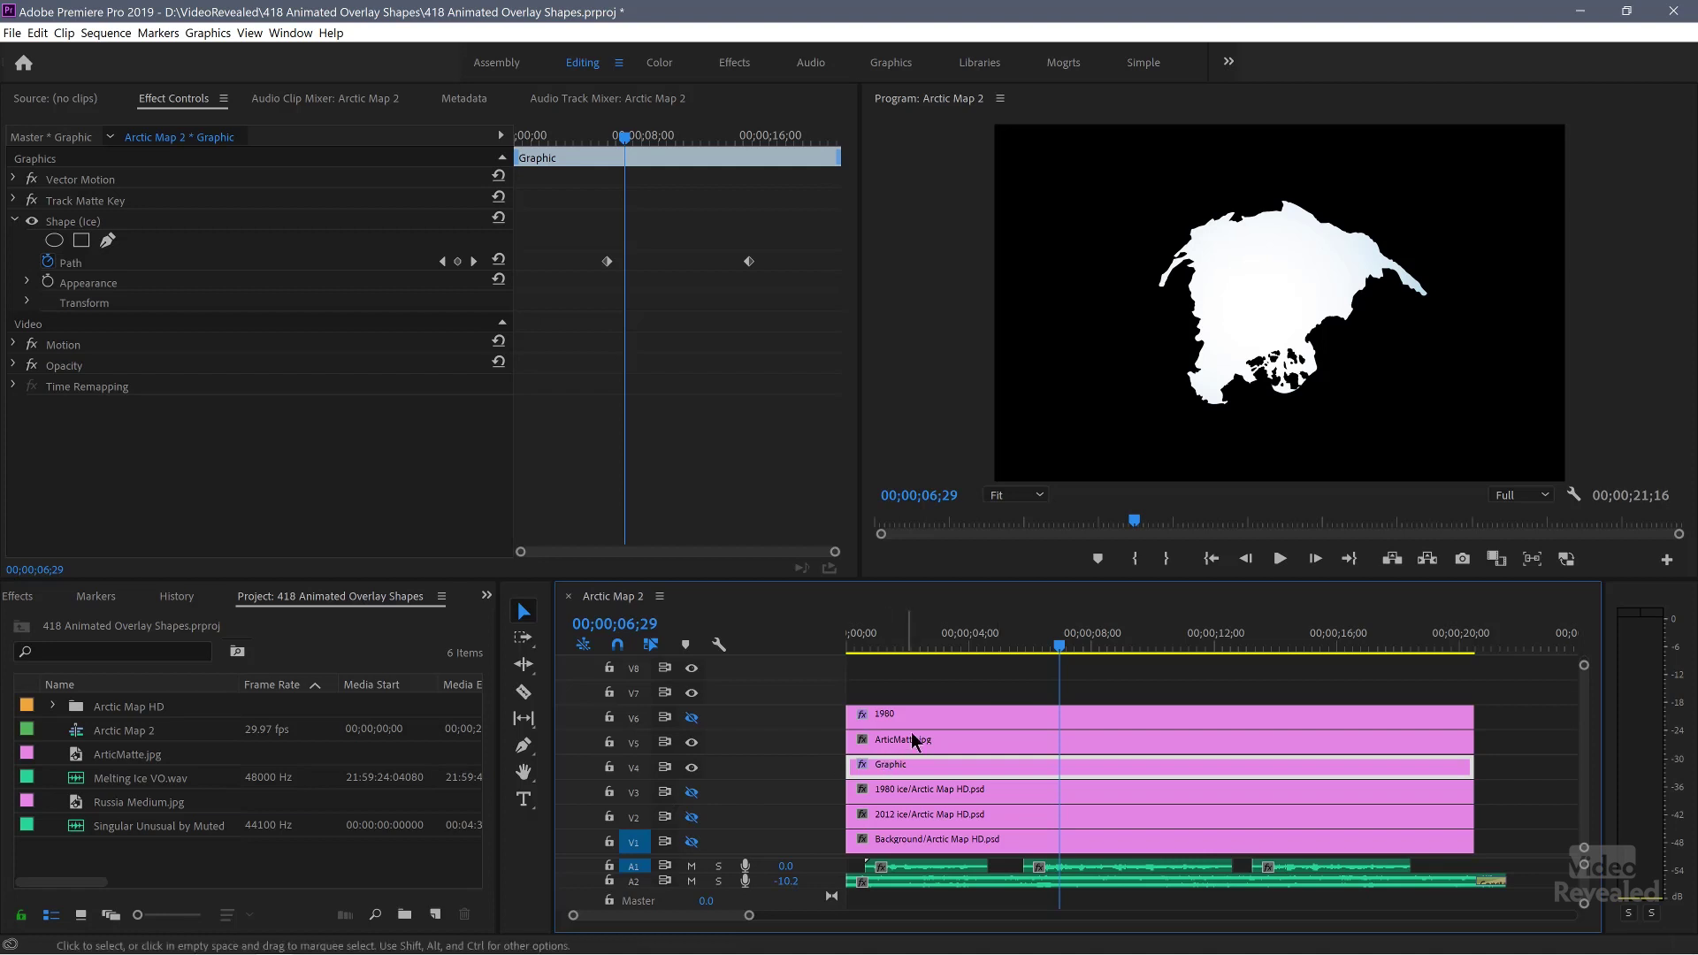
{"action": "left_click_drag", "start_coordinate": [1006, 655], "coordinate": [894, 655]}
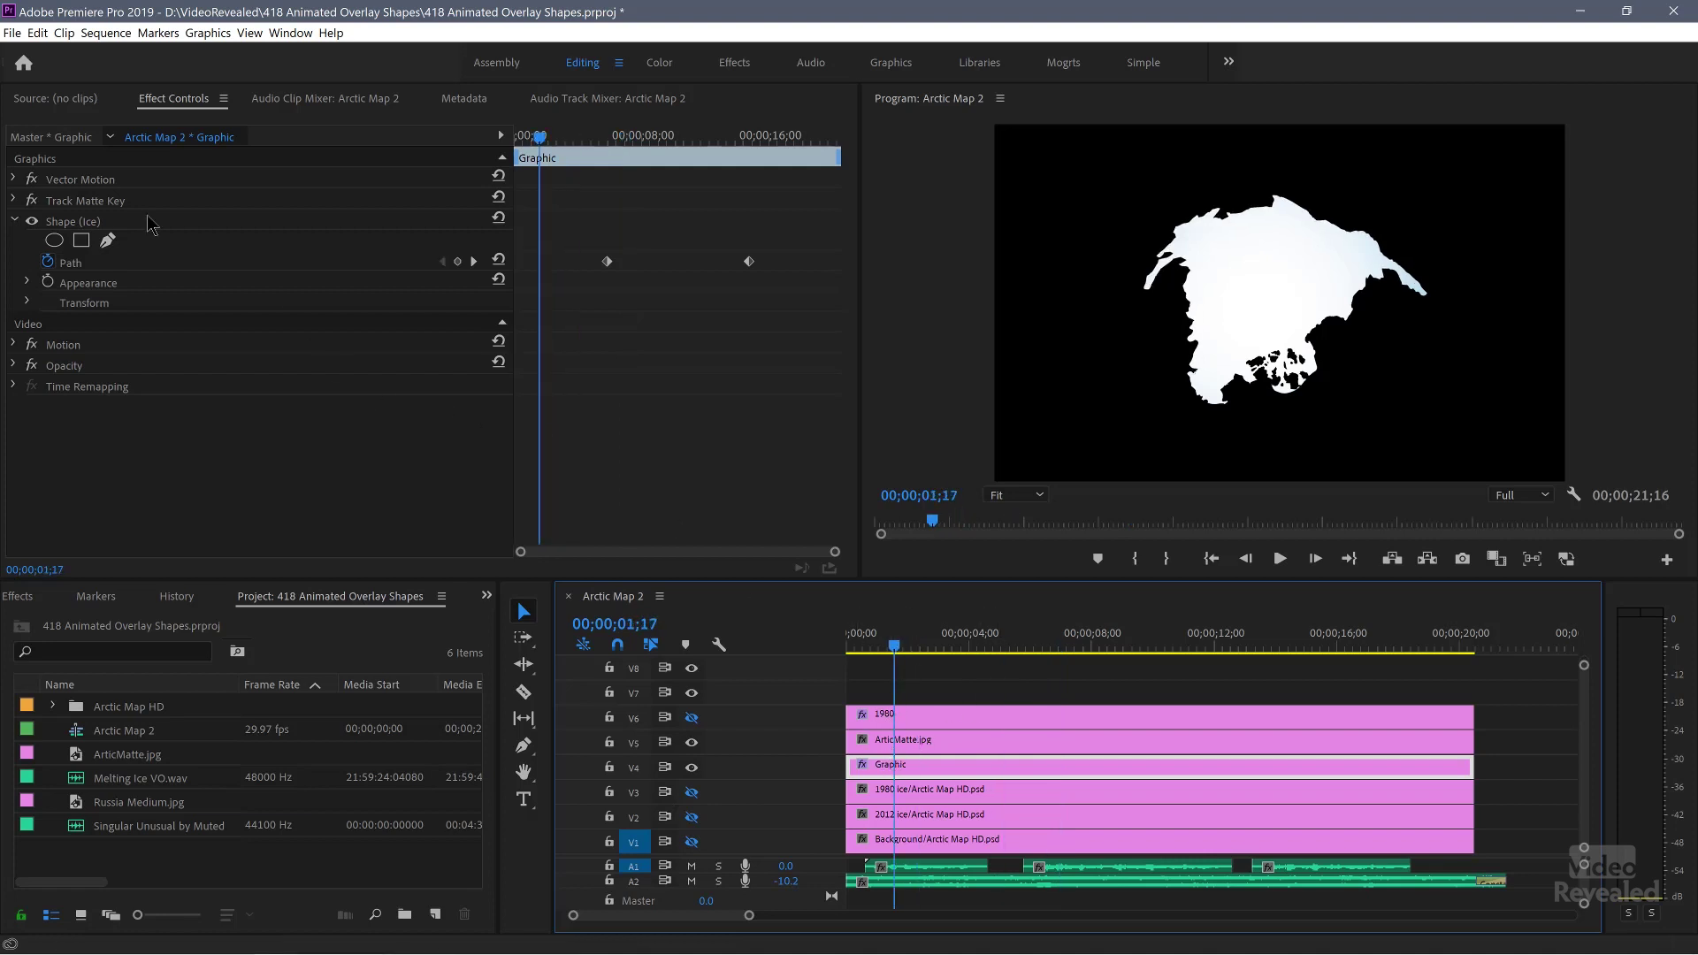
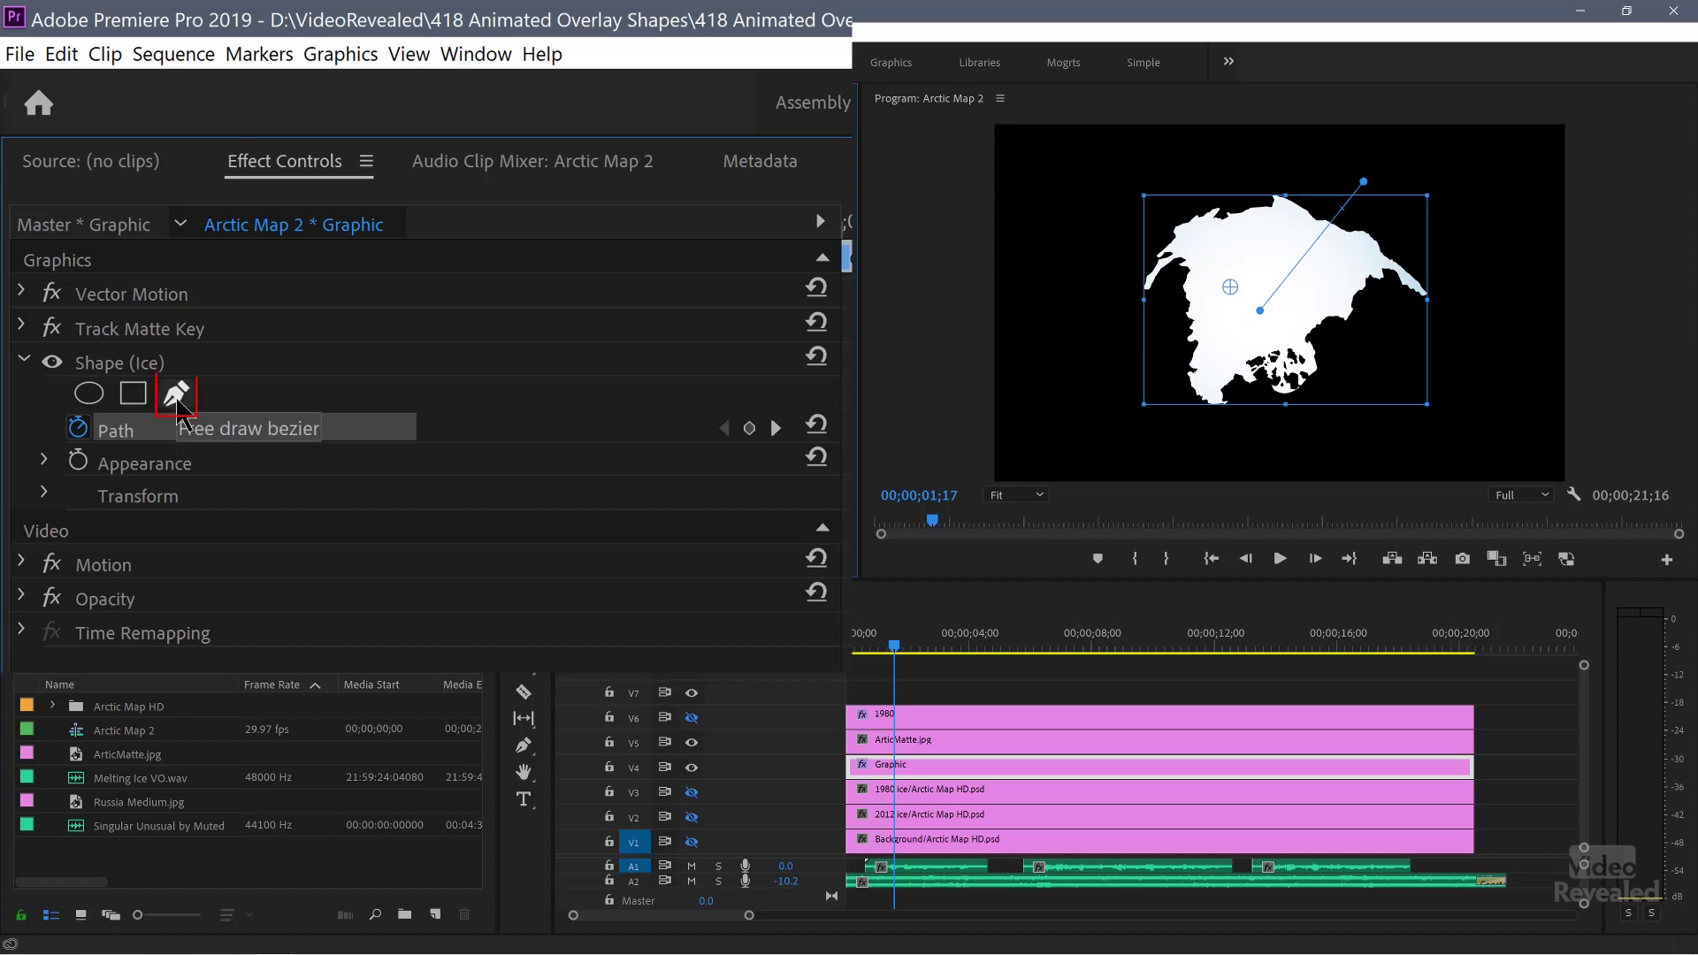
Try a free draw bezier mask on Shape (Ice), delete it, and show the shape's own path points with the Pen tool.
{"action": "left_click", "coordinate": [178, 397]}
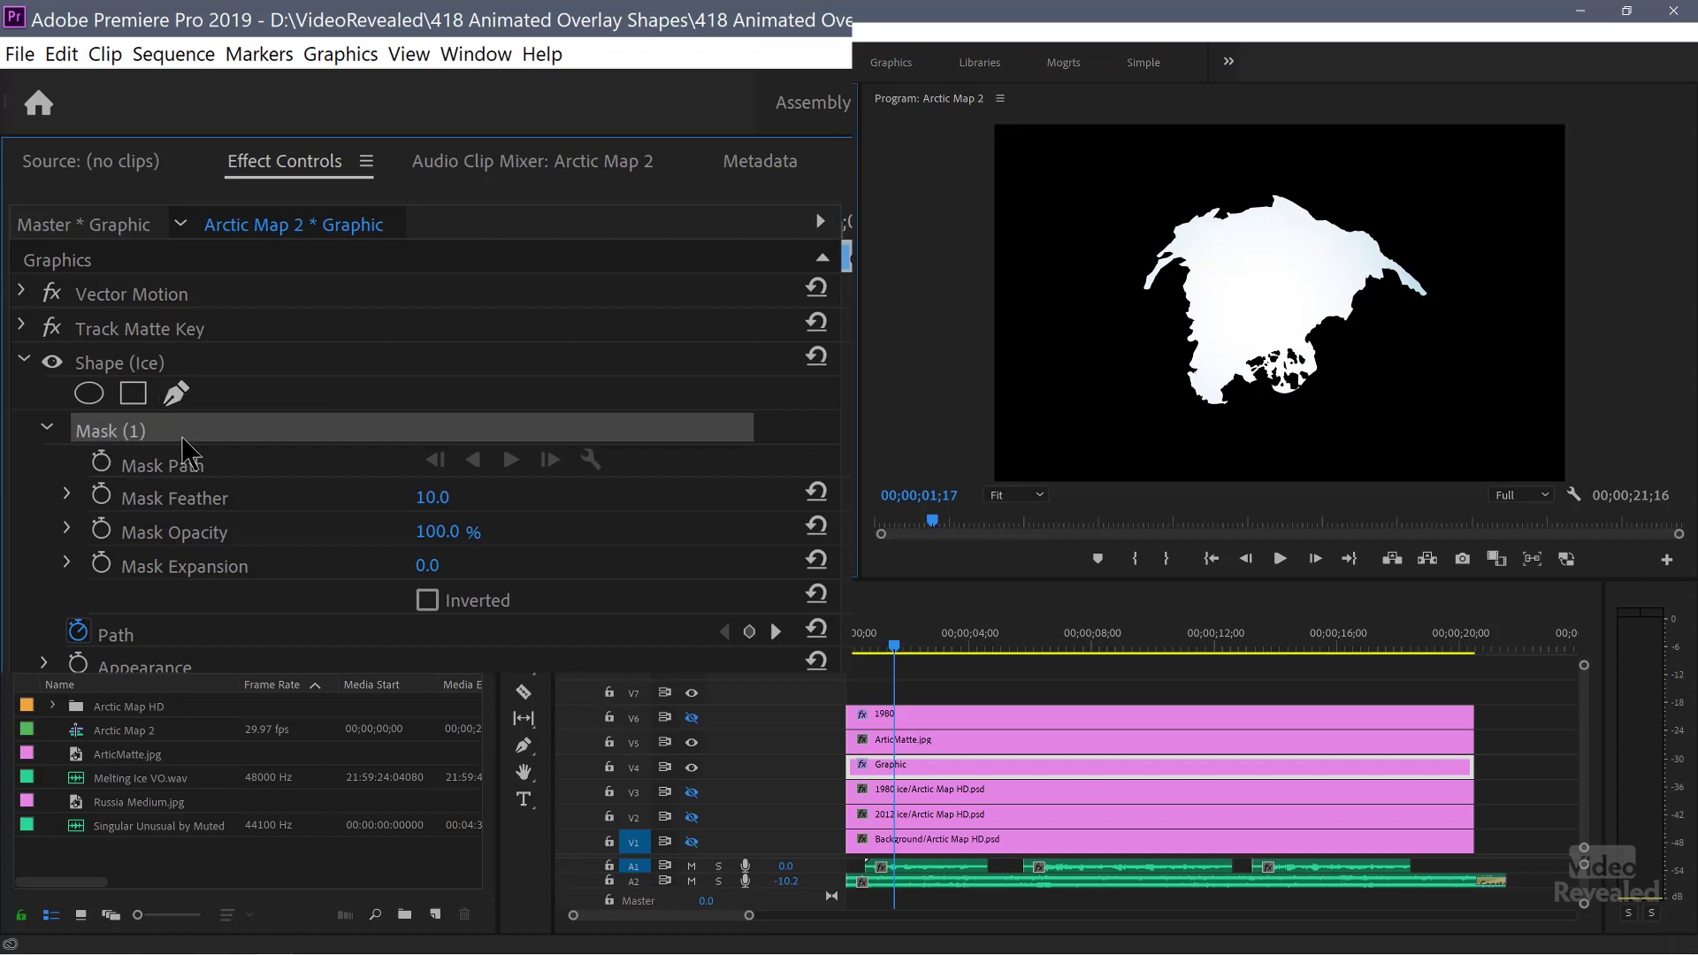
{"action": "key", "text": "Delete"}
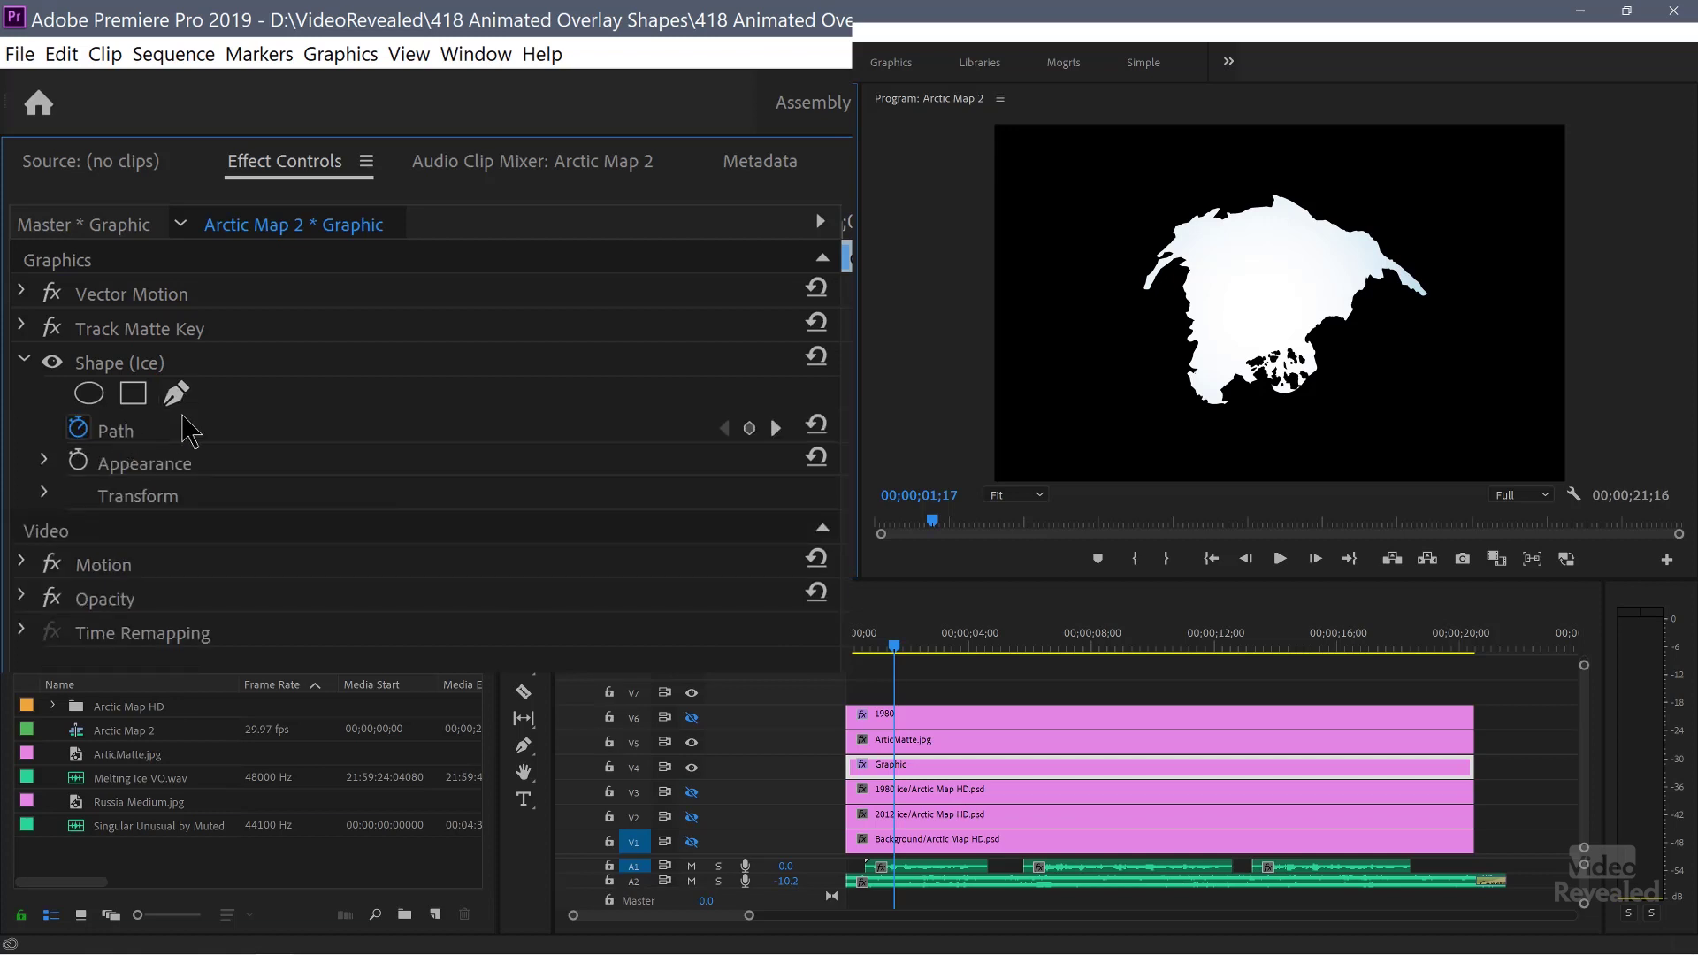
{"action": "left_click", "coordinate": [135, 365]}
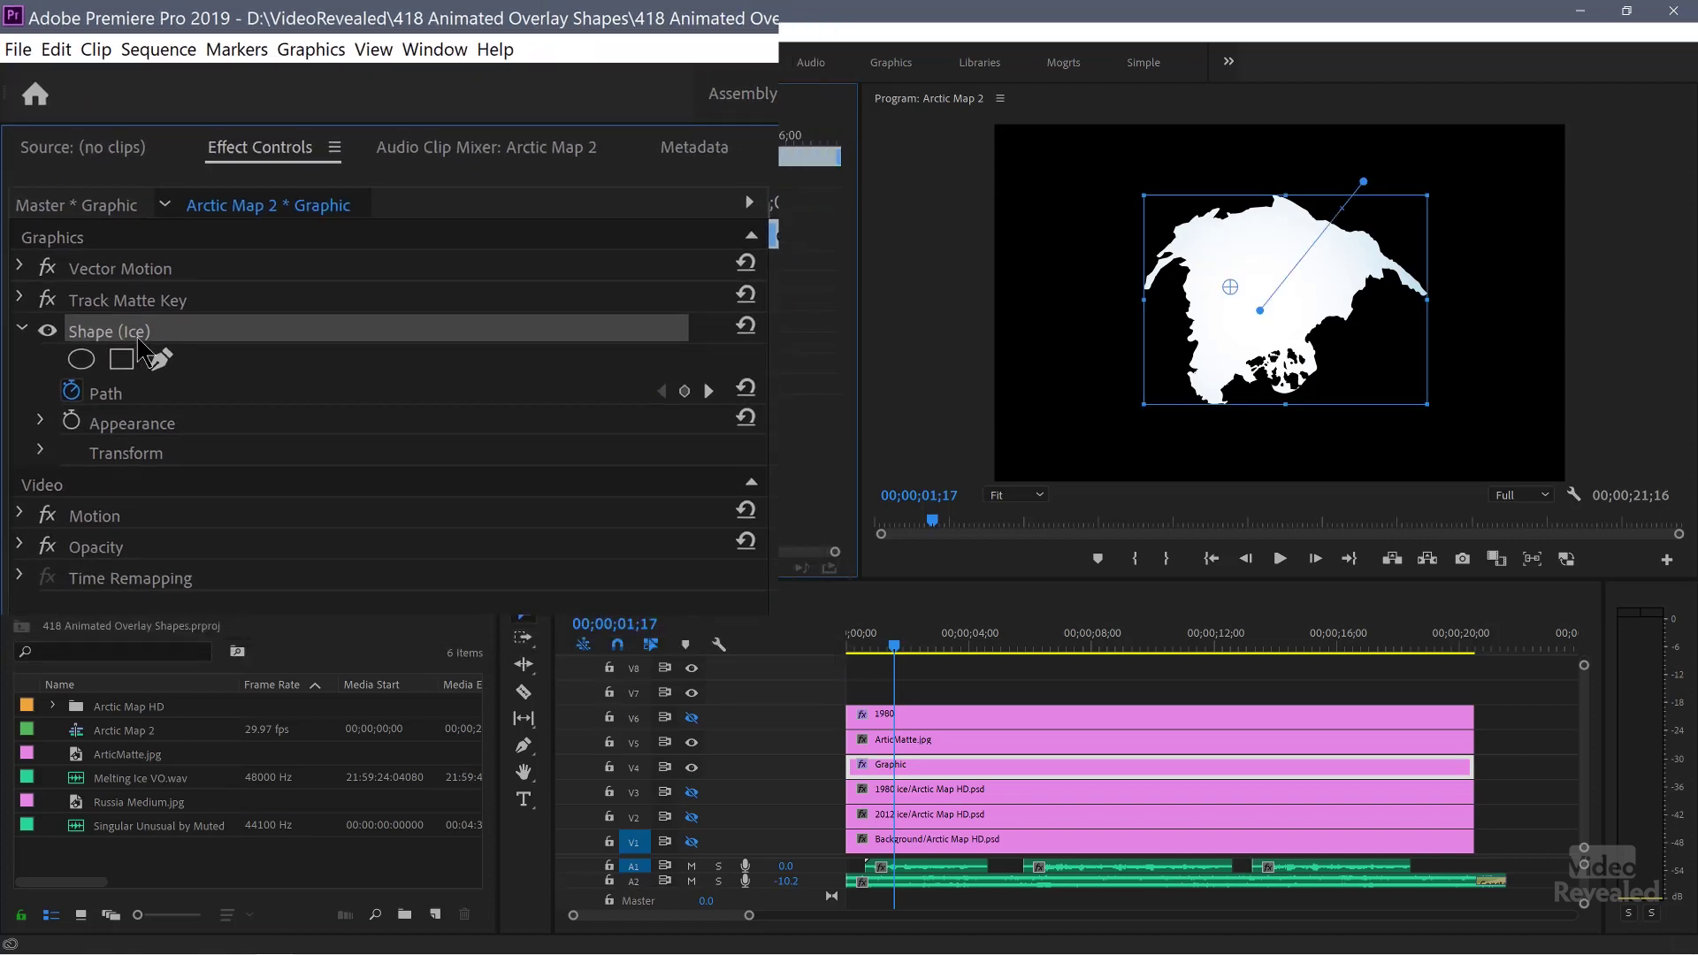
{"action": "left_click", "coordinate": [524, 746]}
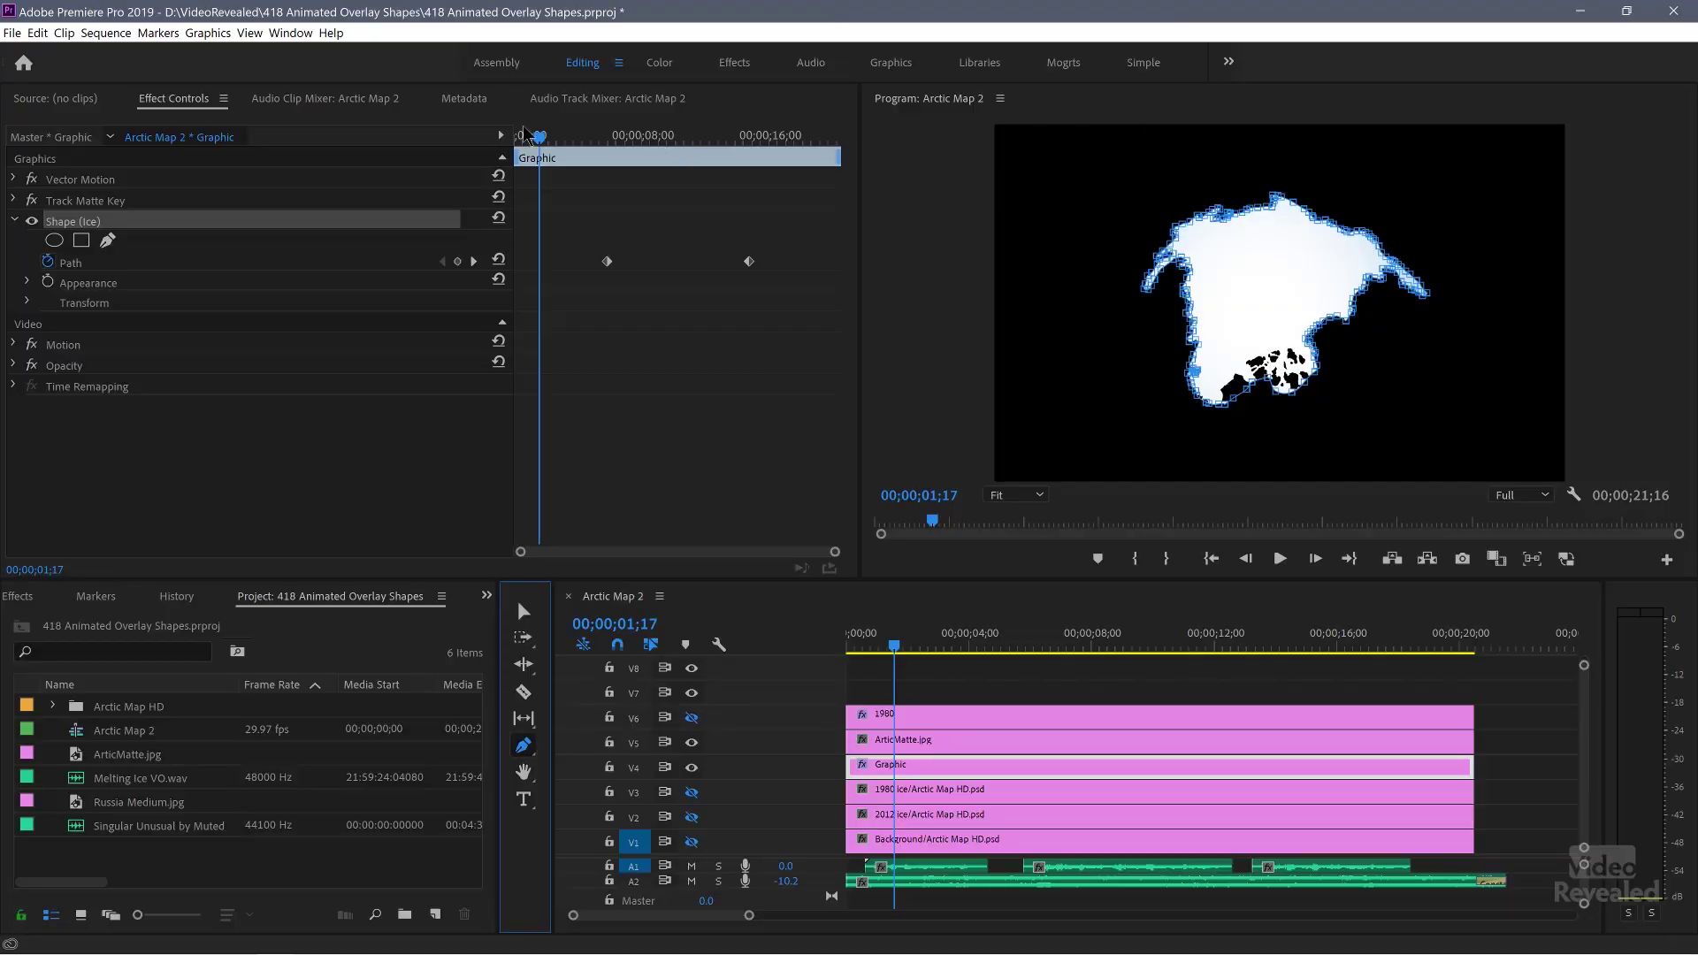
Move the playhead to the first Path keyframe at 00;00;05;27 and save the project.
{"action": "left_click_drag", "start_coordinate": [540, 136], "coordinate": [607, 136]}
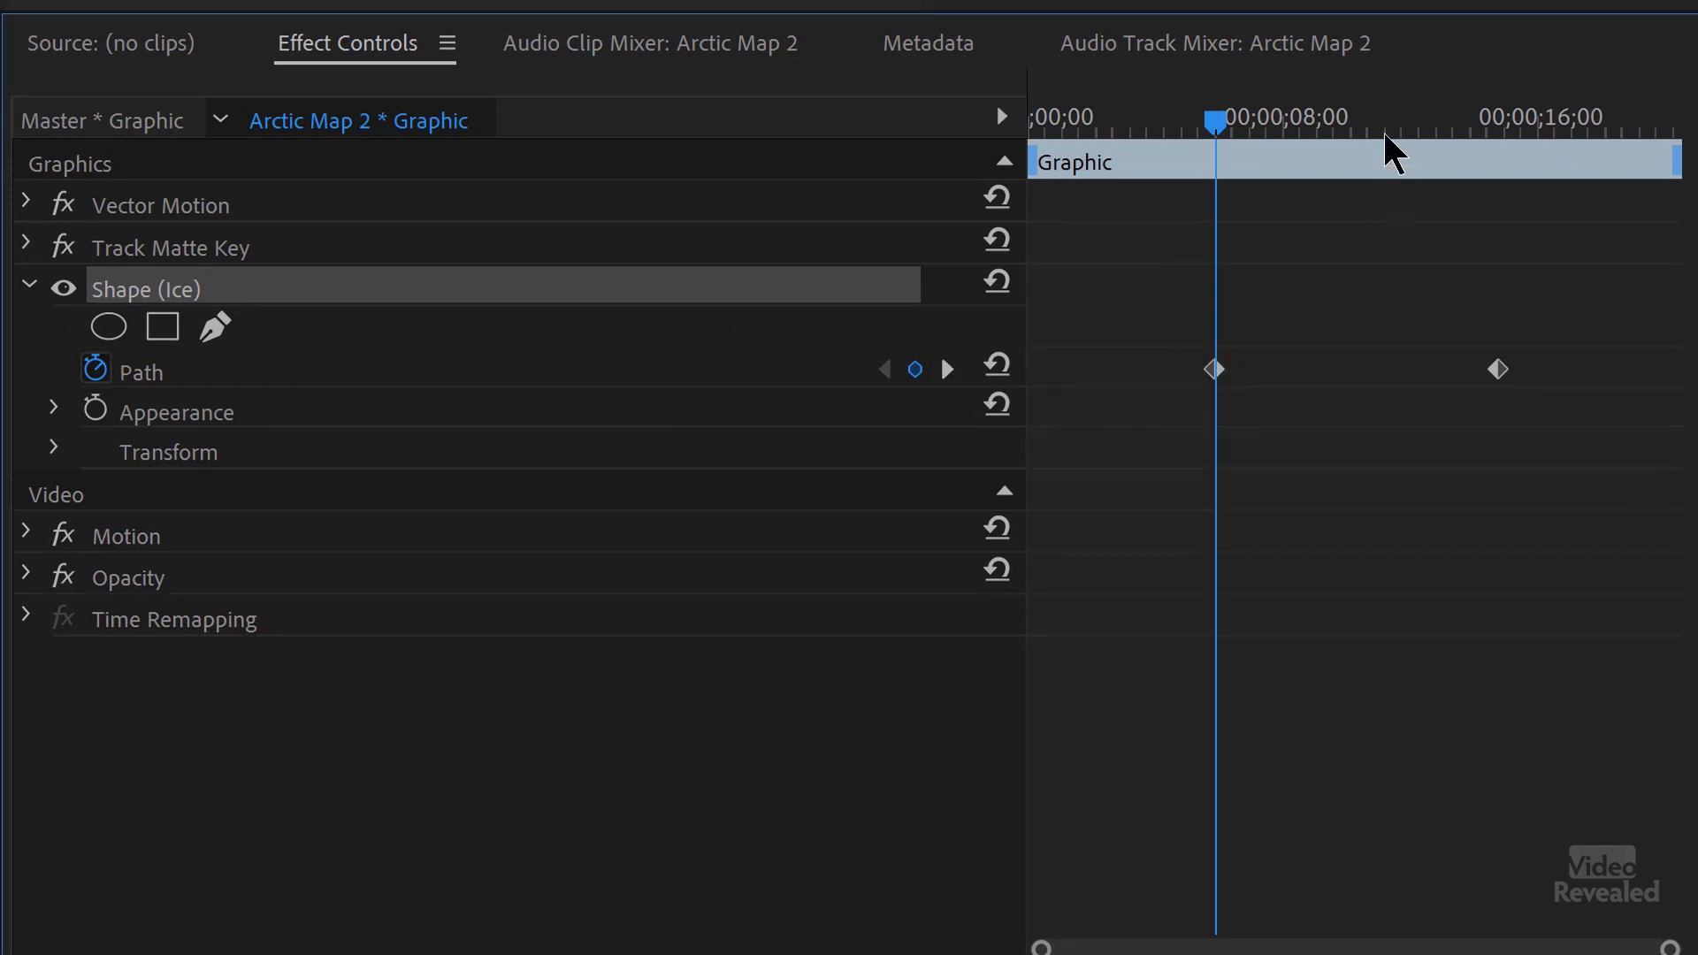
{"action": "key", "text": "ctrl+s"}
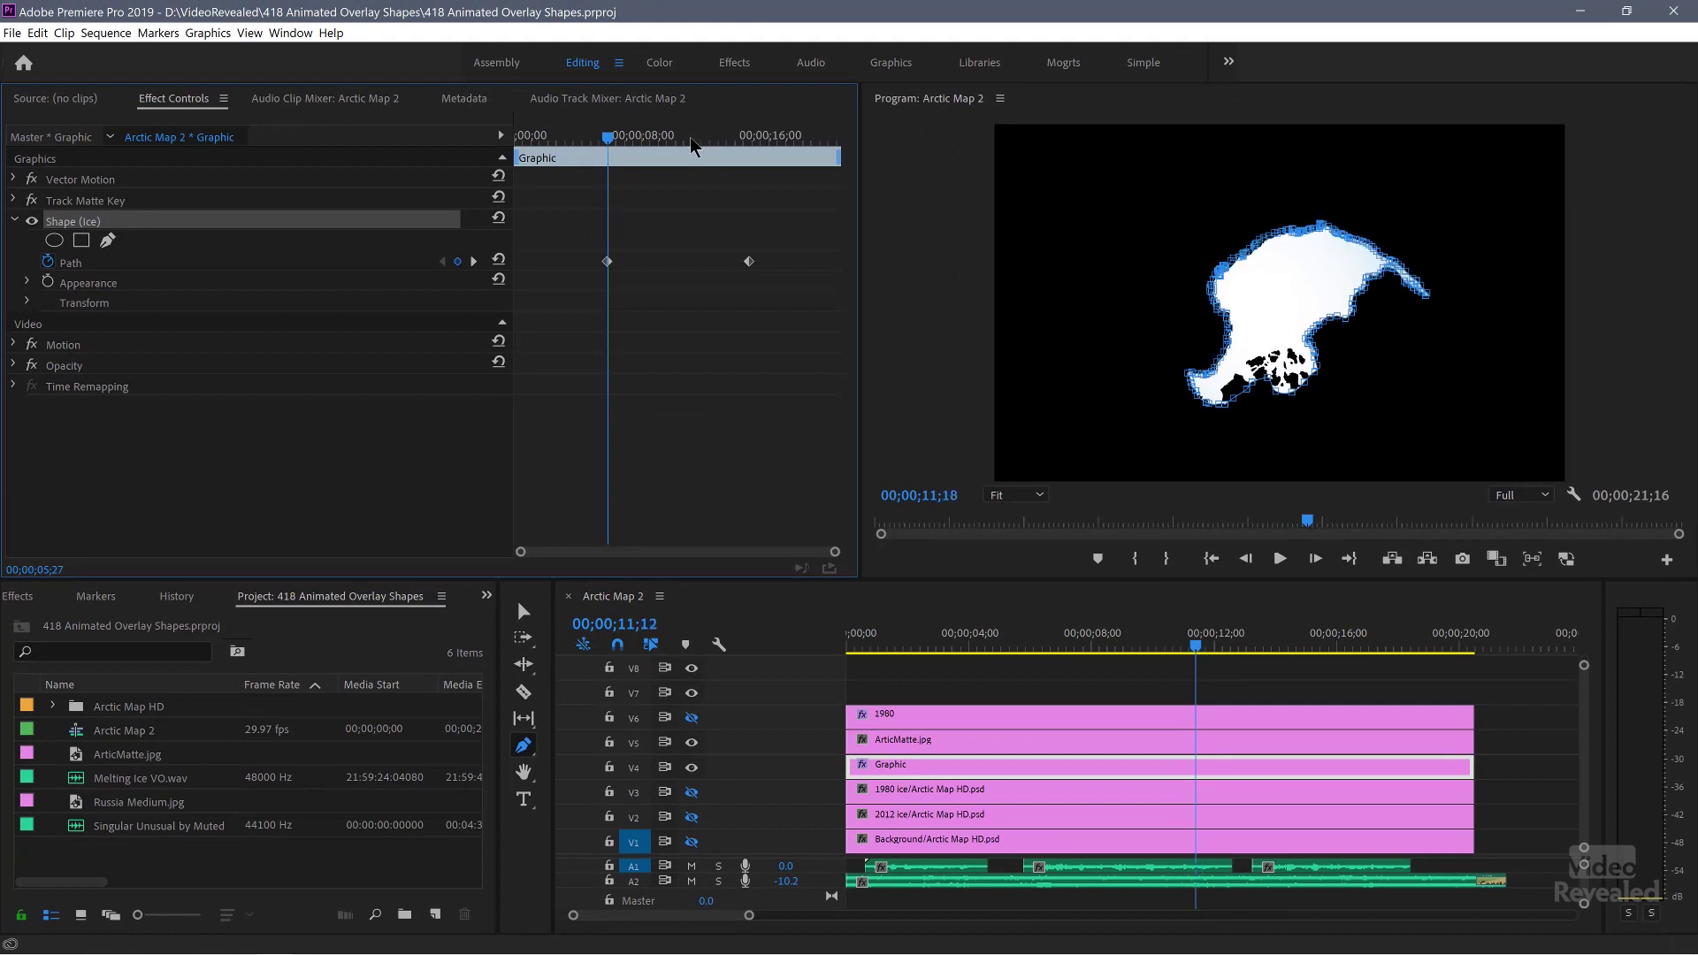
Scrub through the path animation, remove the second Path keyframe of Shape (Ice), and set the playhead to 00;00;12;05.
{"action": "mouse_move", "coordinate": [691, 146]}
{"action": "left_mouse_down"}
{"action": "mouse_move", "coordinate": [743, 146]}
{"action": "mouse_move", "coordinate": [723, 144]}
{"action": "left_mouse_up"}
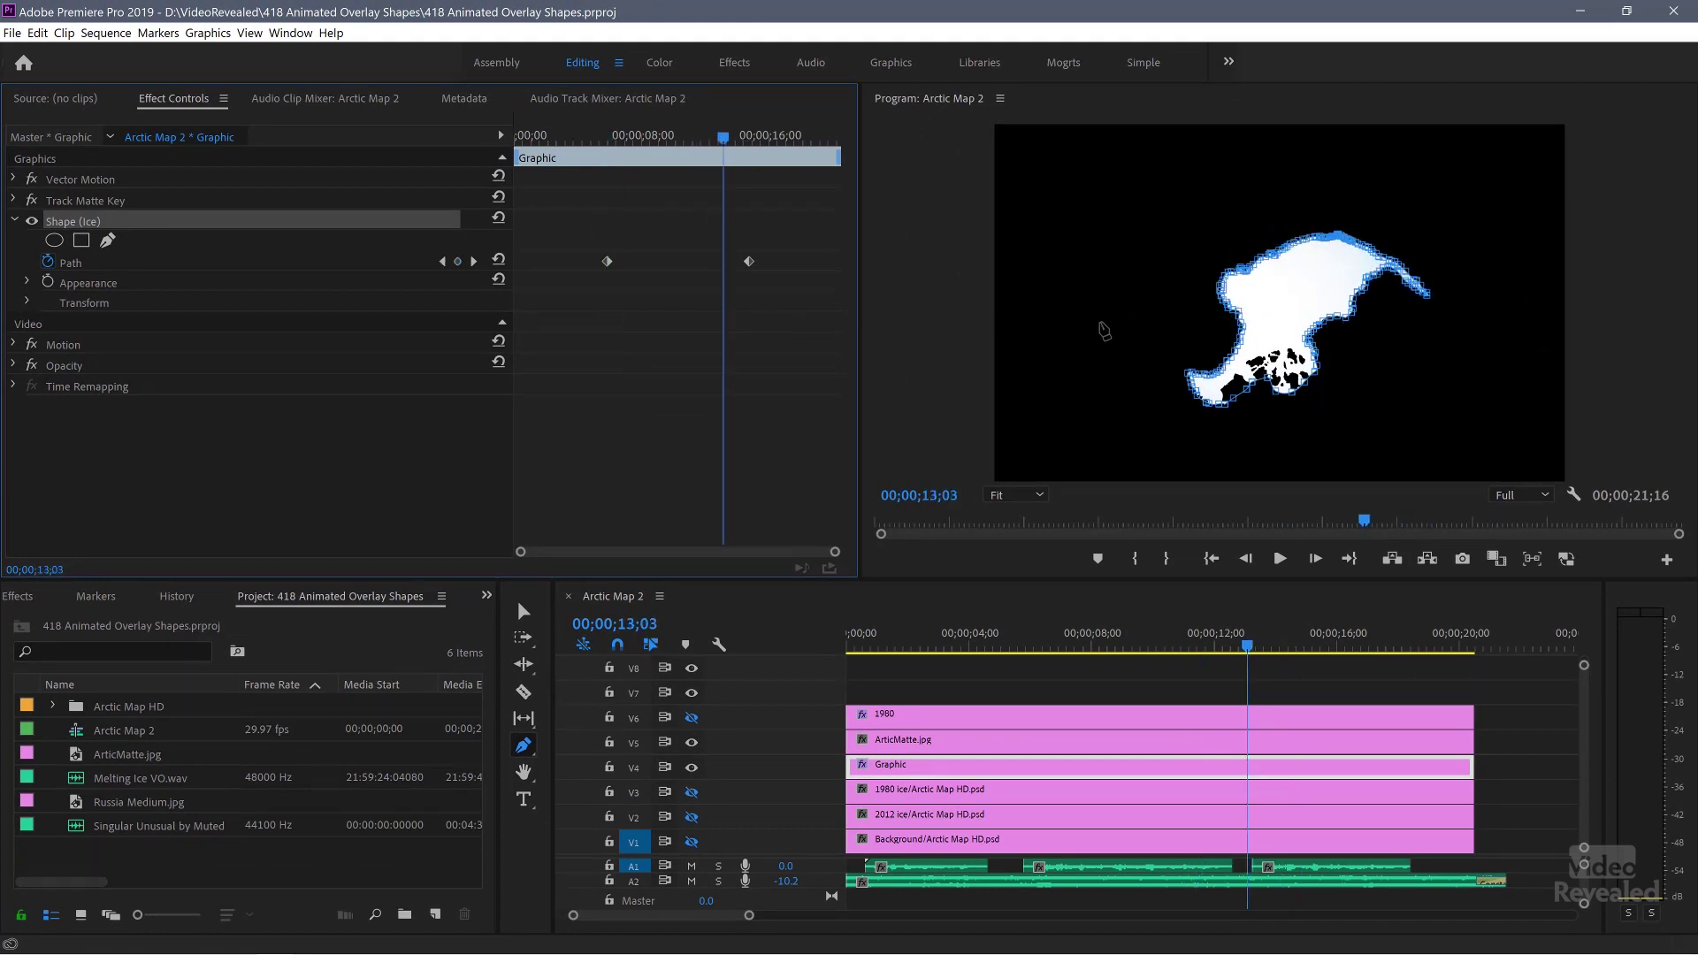
{"action": "left_click", "coordinate": [443, 261]}
{"action": "left_click_drag", "start_coordinate": [712, 235], "coordinate": [793, 297]}
{"action": "left_click_drag", "start_coordinate": [614, 153], "coordinate": [708, 153]}
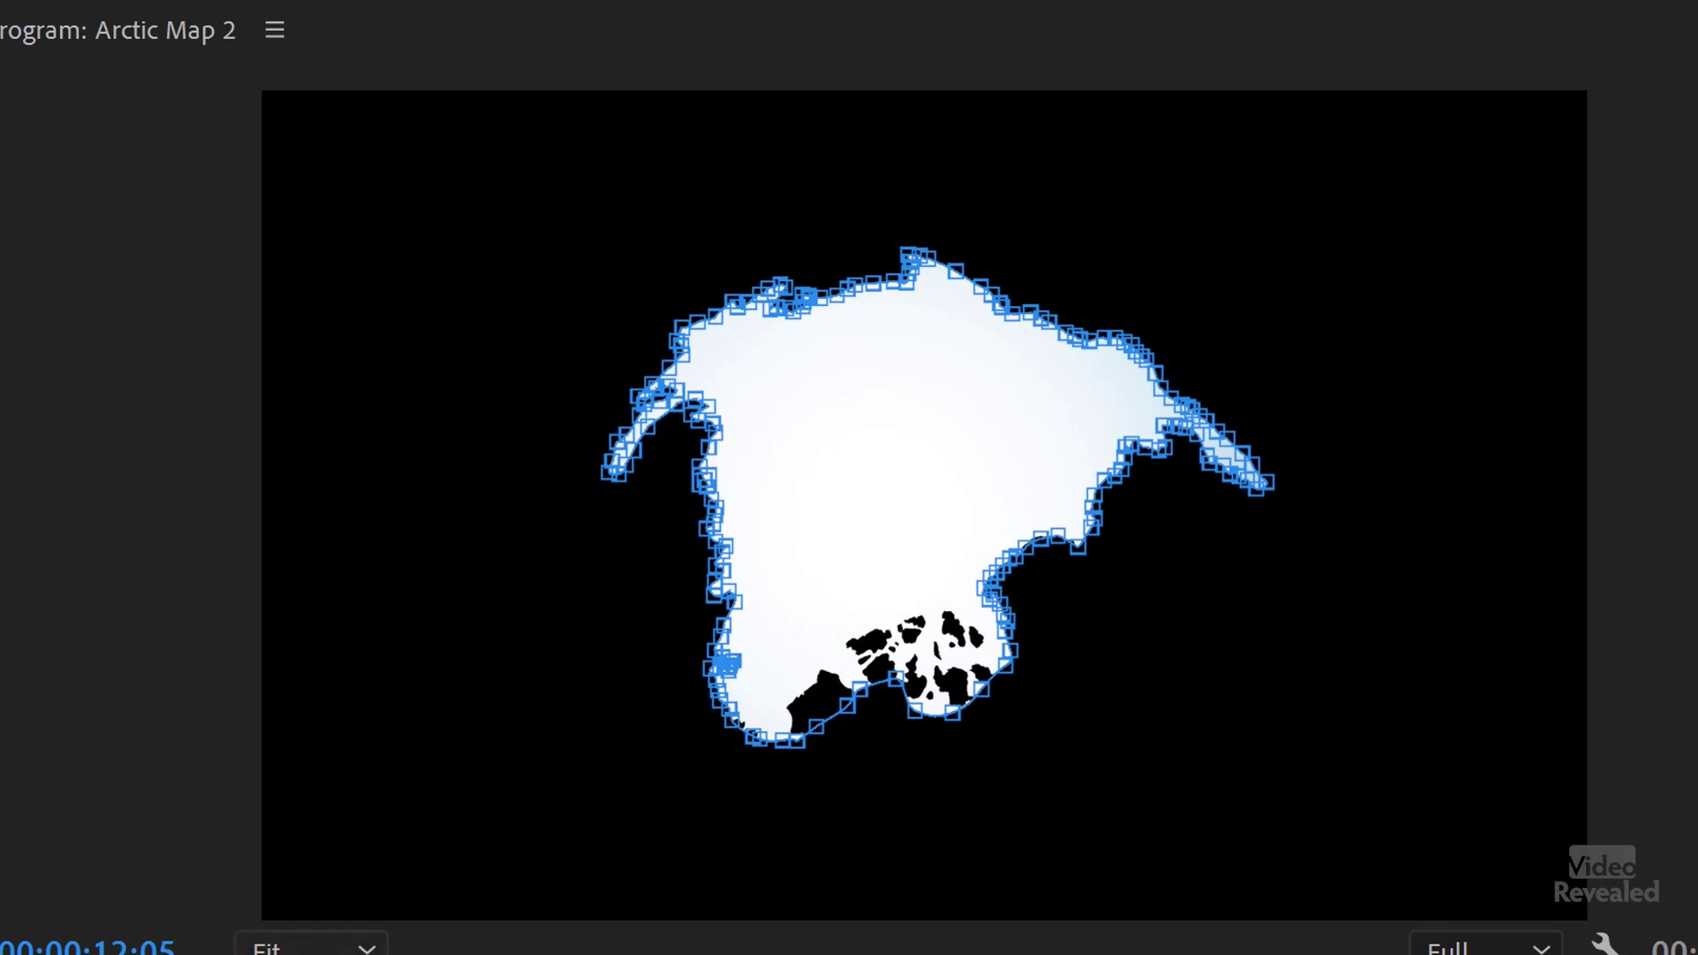
Zoom the program monitor to 400% and try moving path points along the left edge of the ice shape.
{"action": "left_click", "coordinate": [309, 946]}
{"action": "left_click", "coordinate": [292, 836]}
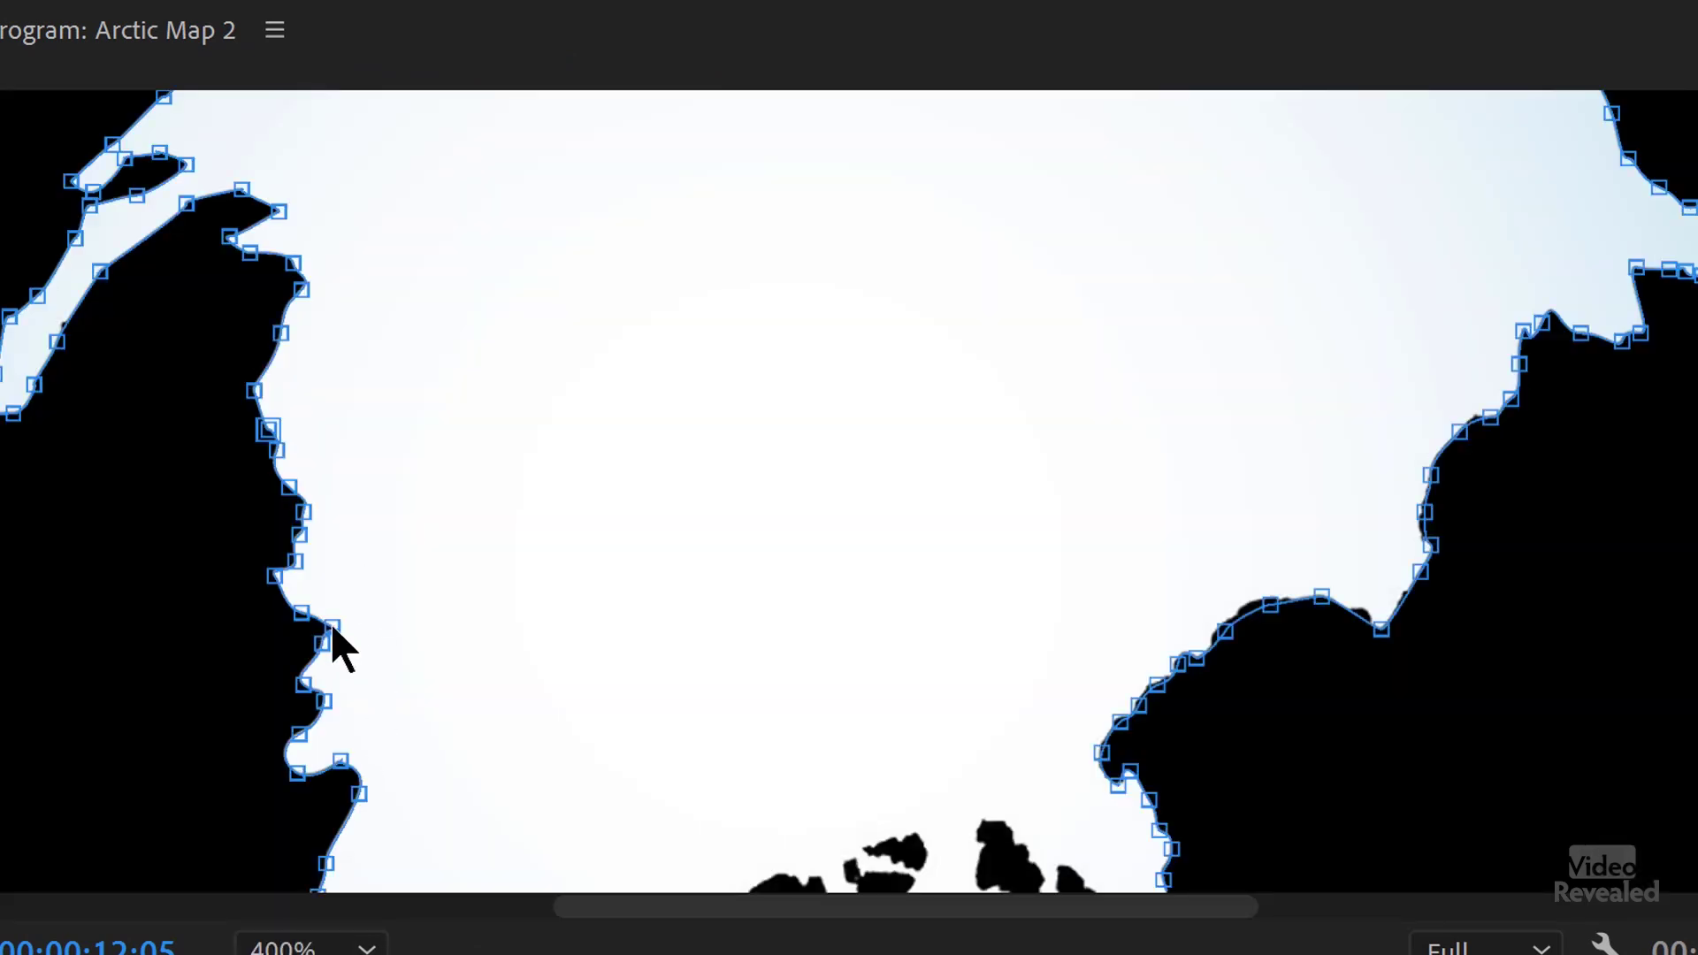
{"action": "left_click_drag", "start_coordinate": [322, 643], "coordinate": [211, 705]}
{"action": "left_click_drag", "start_coordinate": [459, 670], "coordinate": [528, 625]}
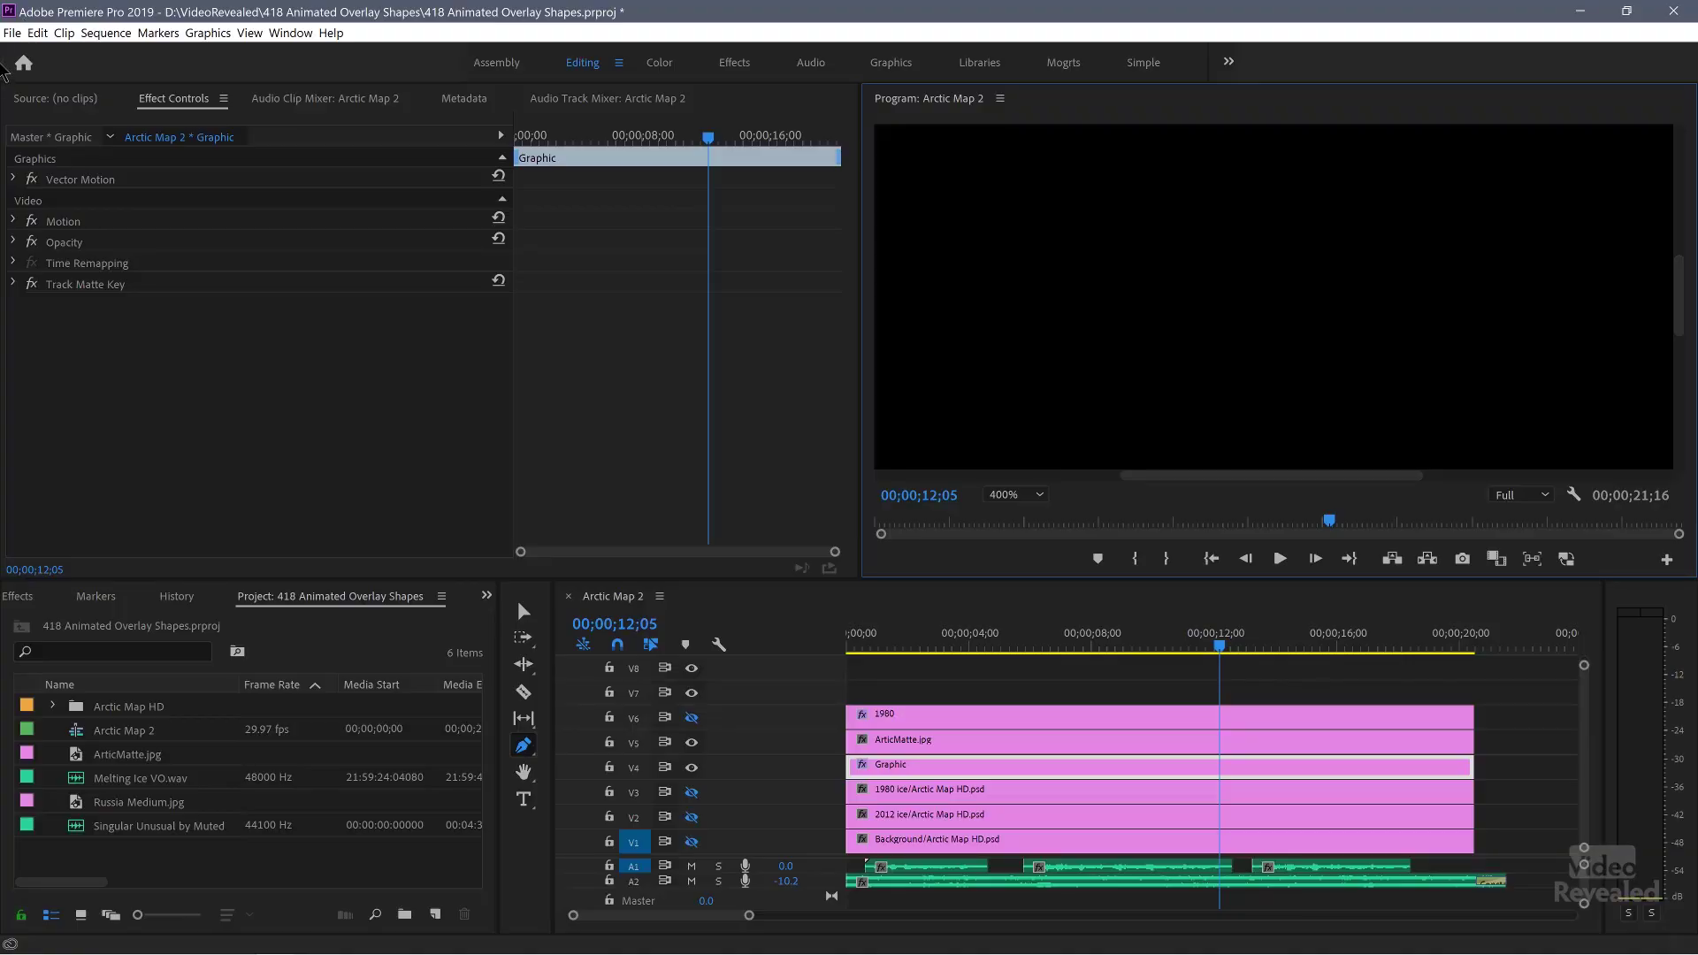
Revert the project to its last saved version, then reselect the Graphic clip and activate the Pen tool.
{"action": "left_click", "coordinate": [12, 33]}
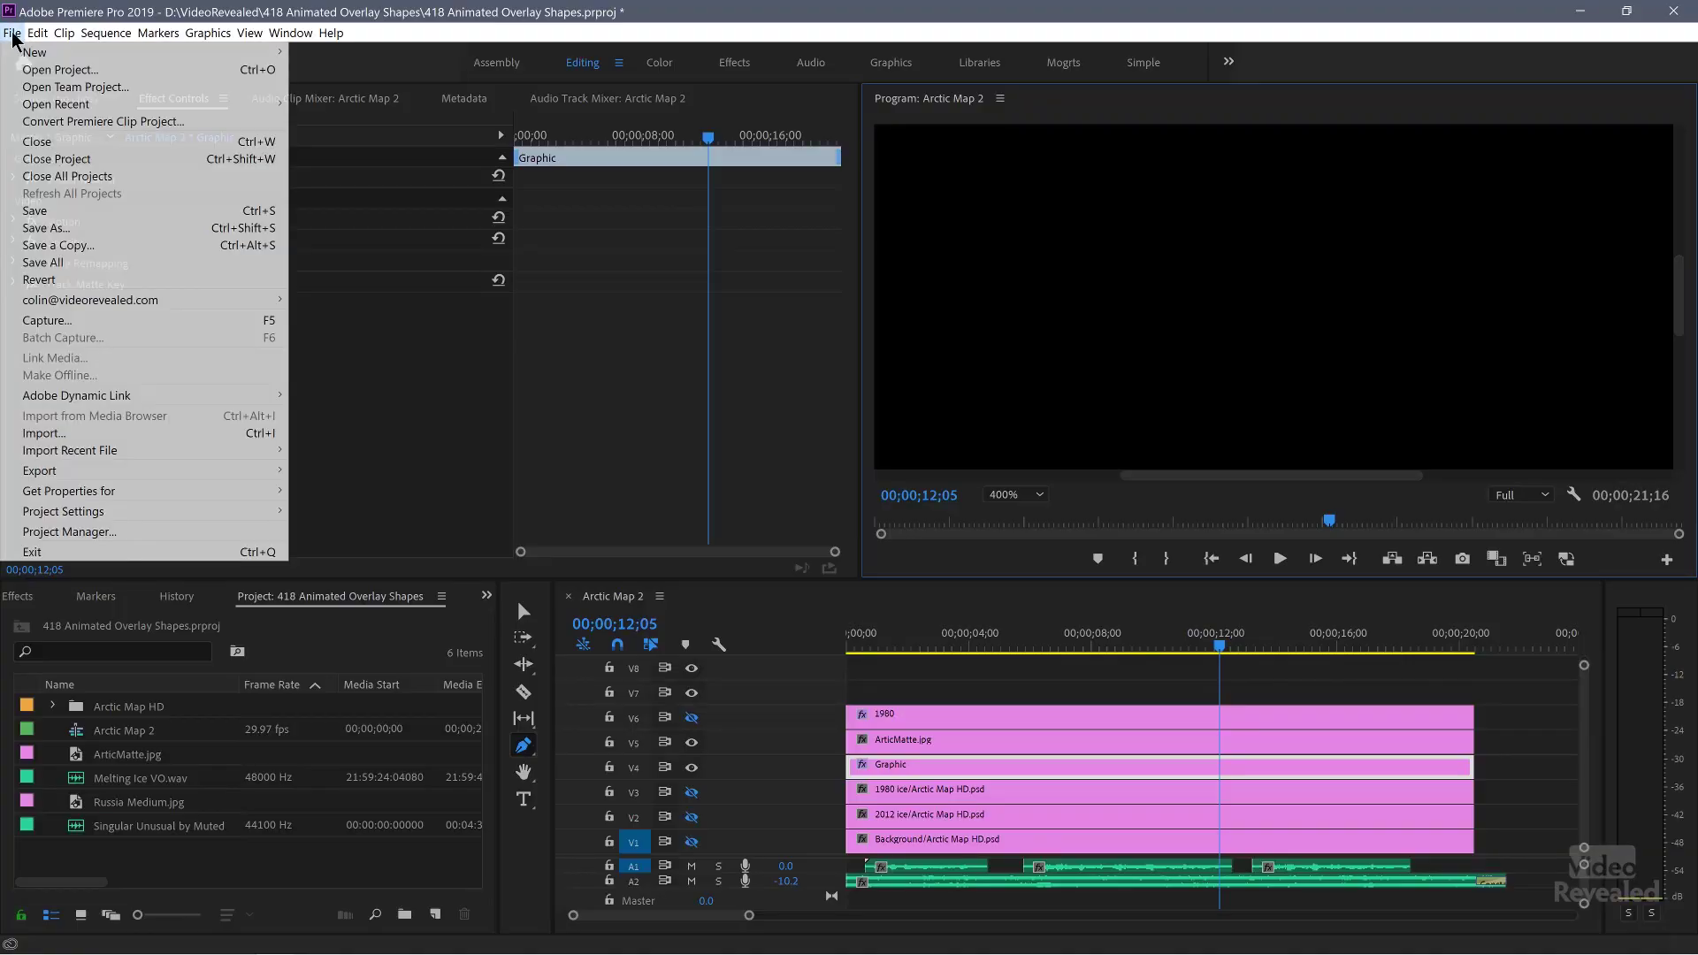
{"action": "left_click", "coordinate": [39, 279]}
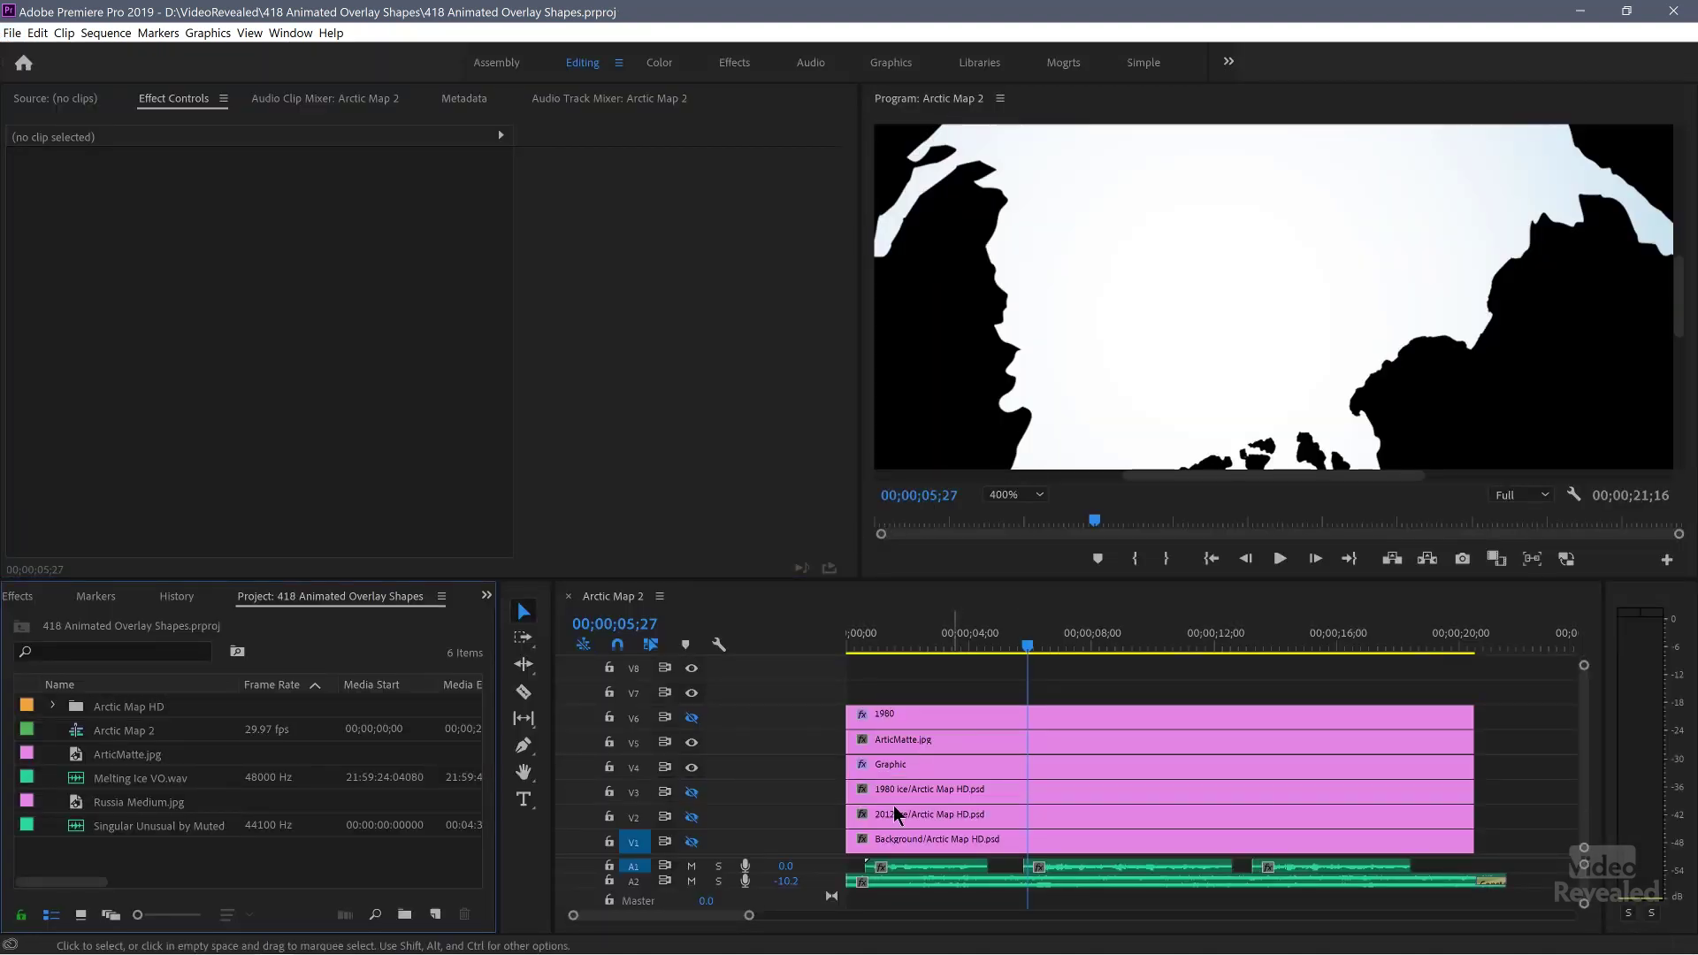
{"action": "left_click", "coordinate": [915, 764]}
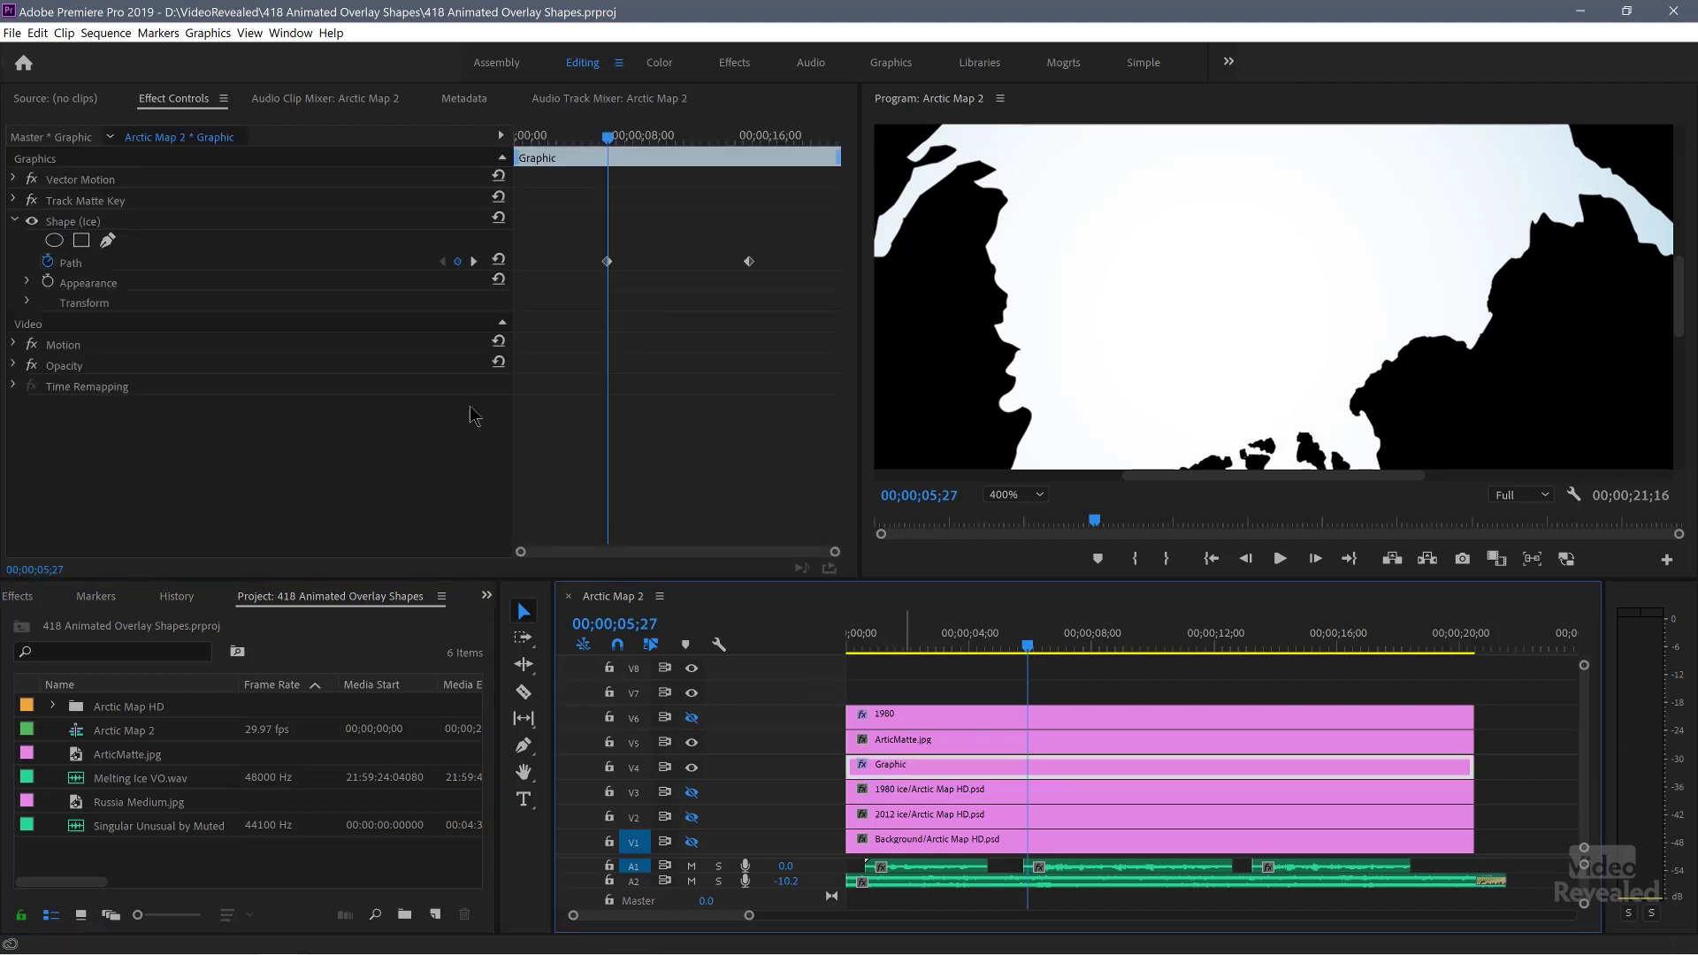
{"action": "left_click", "coordinate": [524, 748]}
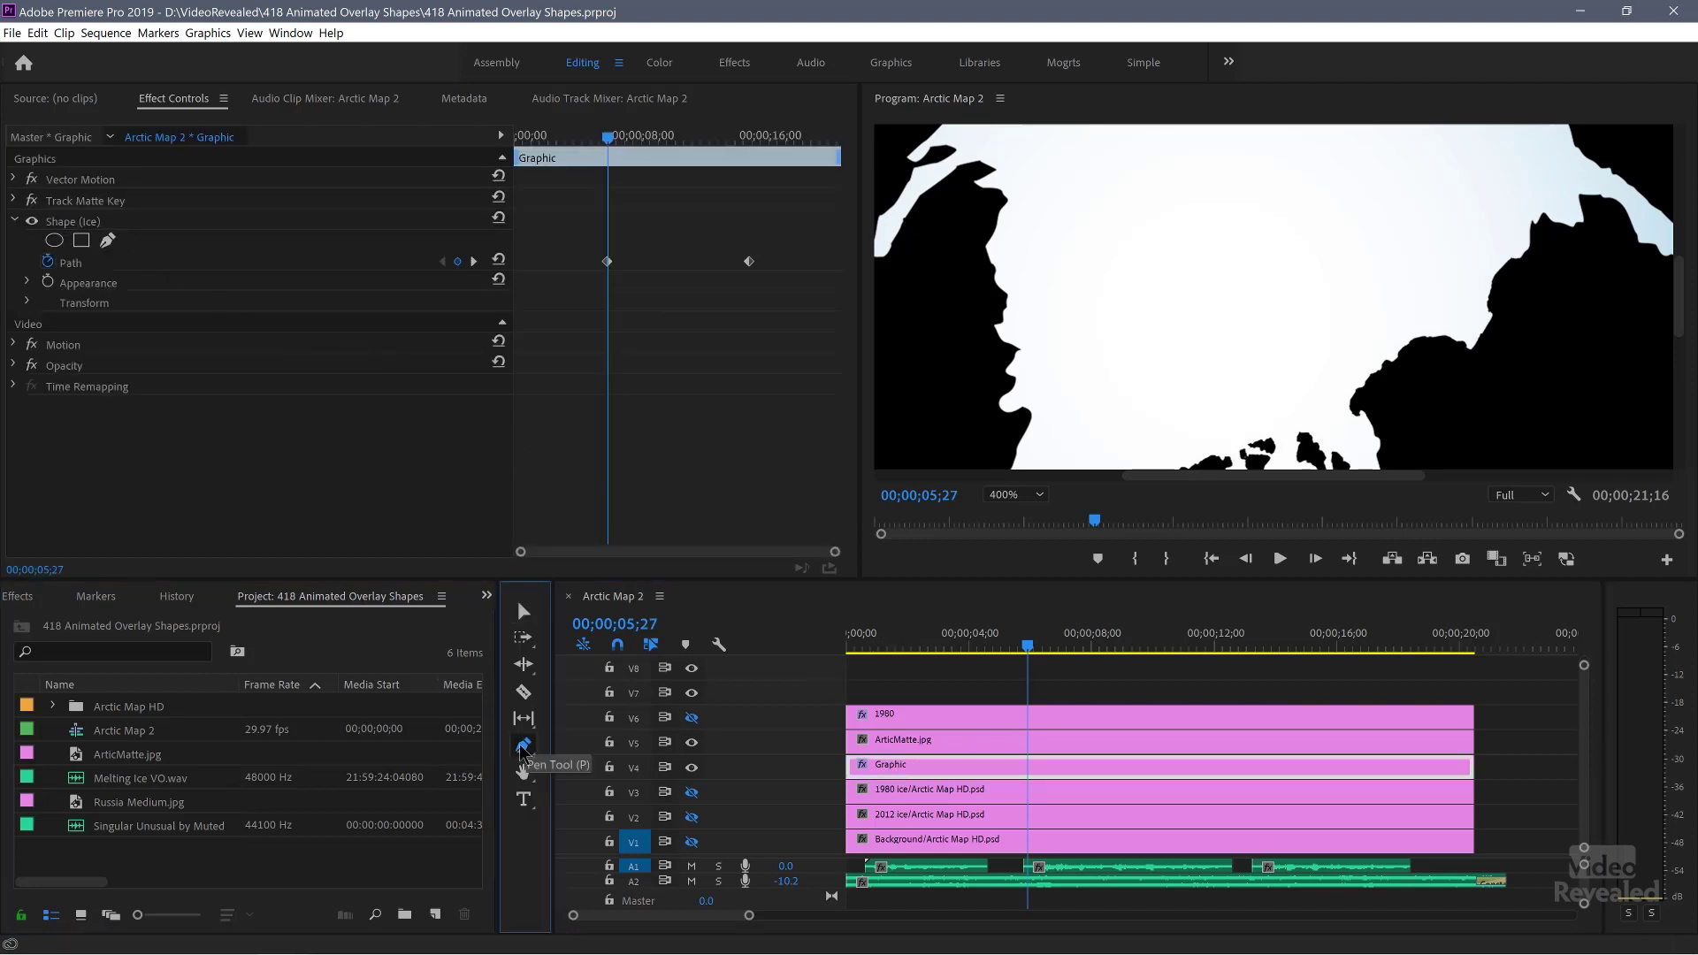
Delete the second Path keyframe of Shape (Ice) and pull its left-edge path points into the ice at 00;00;07;20.
{"action": "left_click", "coordinate": [125, 222]}
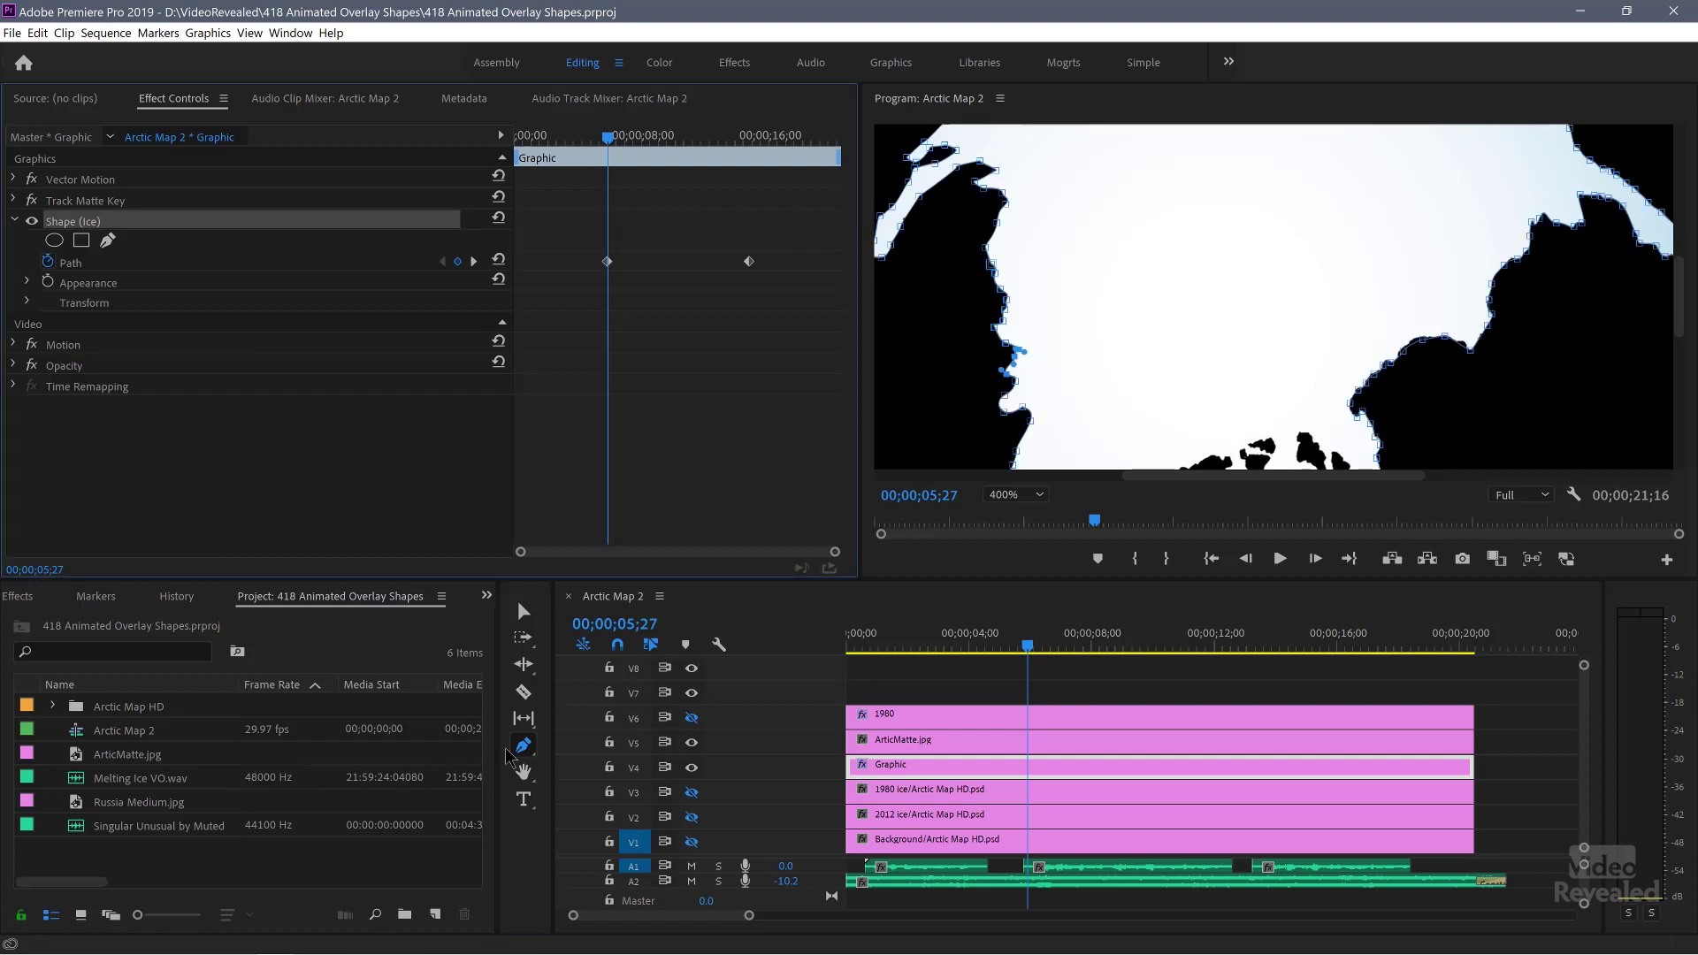
{"action": "left_click", "coordinate": [153, 265]}
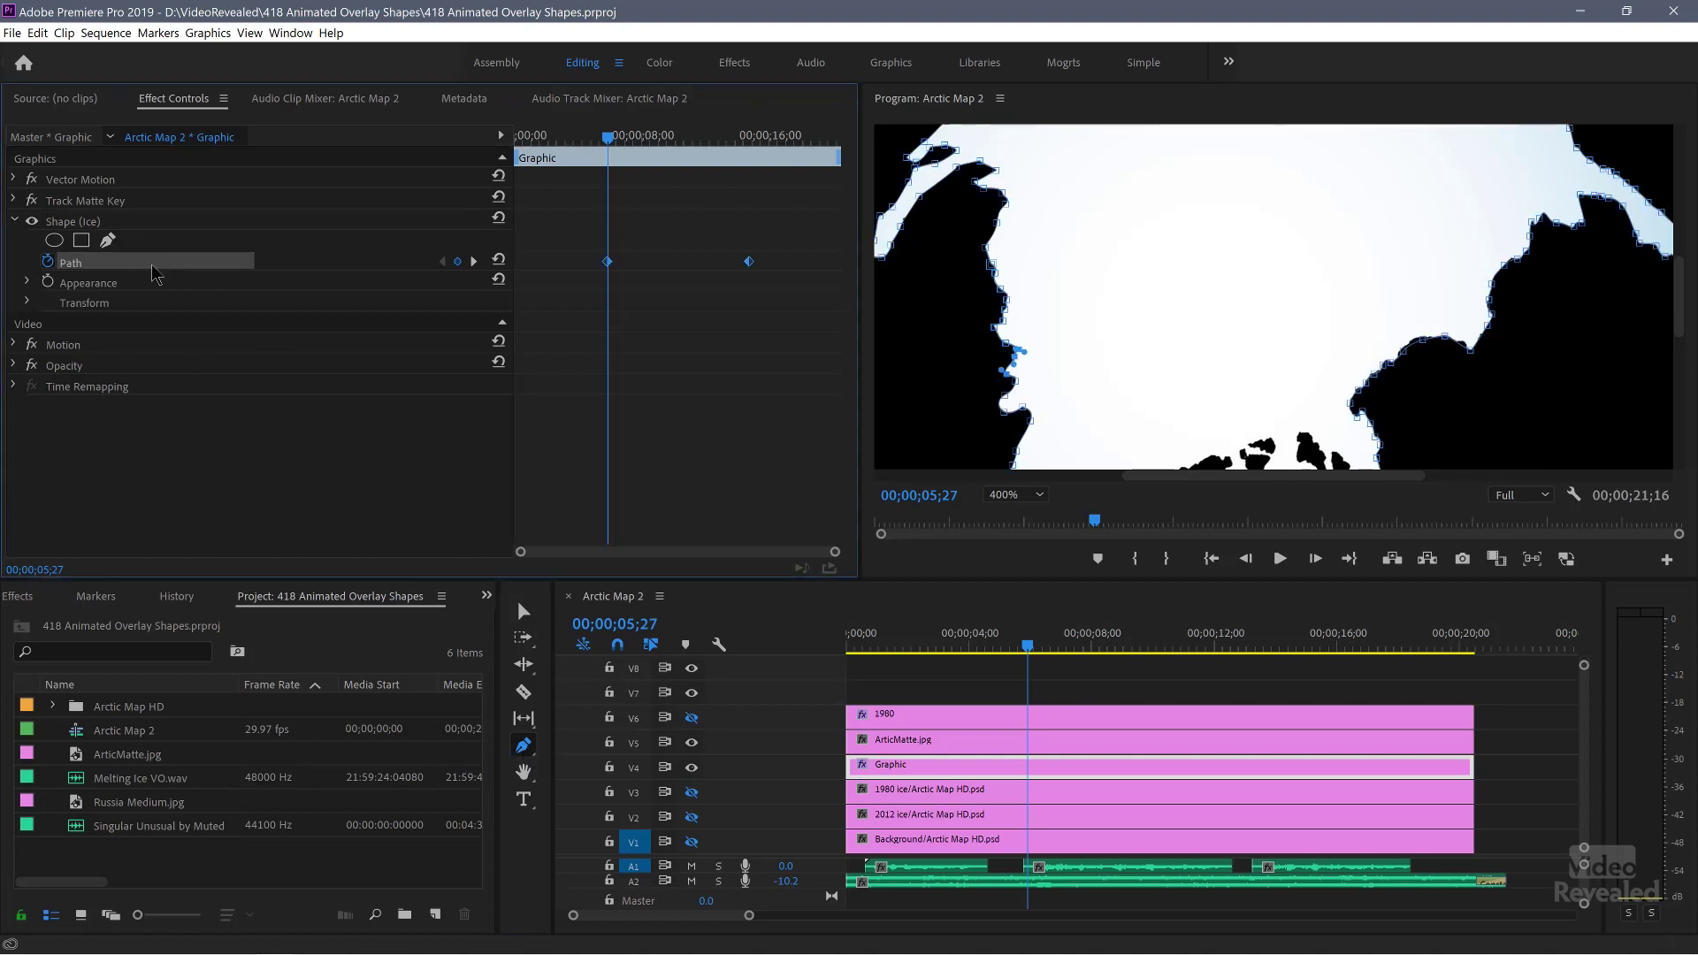
{"action": "mouse_move", "coordinate": [631, 140]}
{"action": "left_mouse_down"}
{"action": "mouse_move", "coordinate": [701, 142]}
{"action": "mouse_move", "coordinate": [636, 141]}
{"action": "left_mouse_up"}
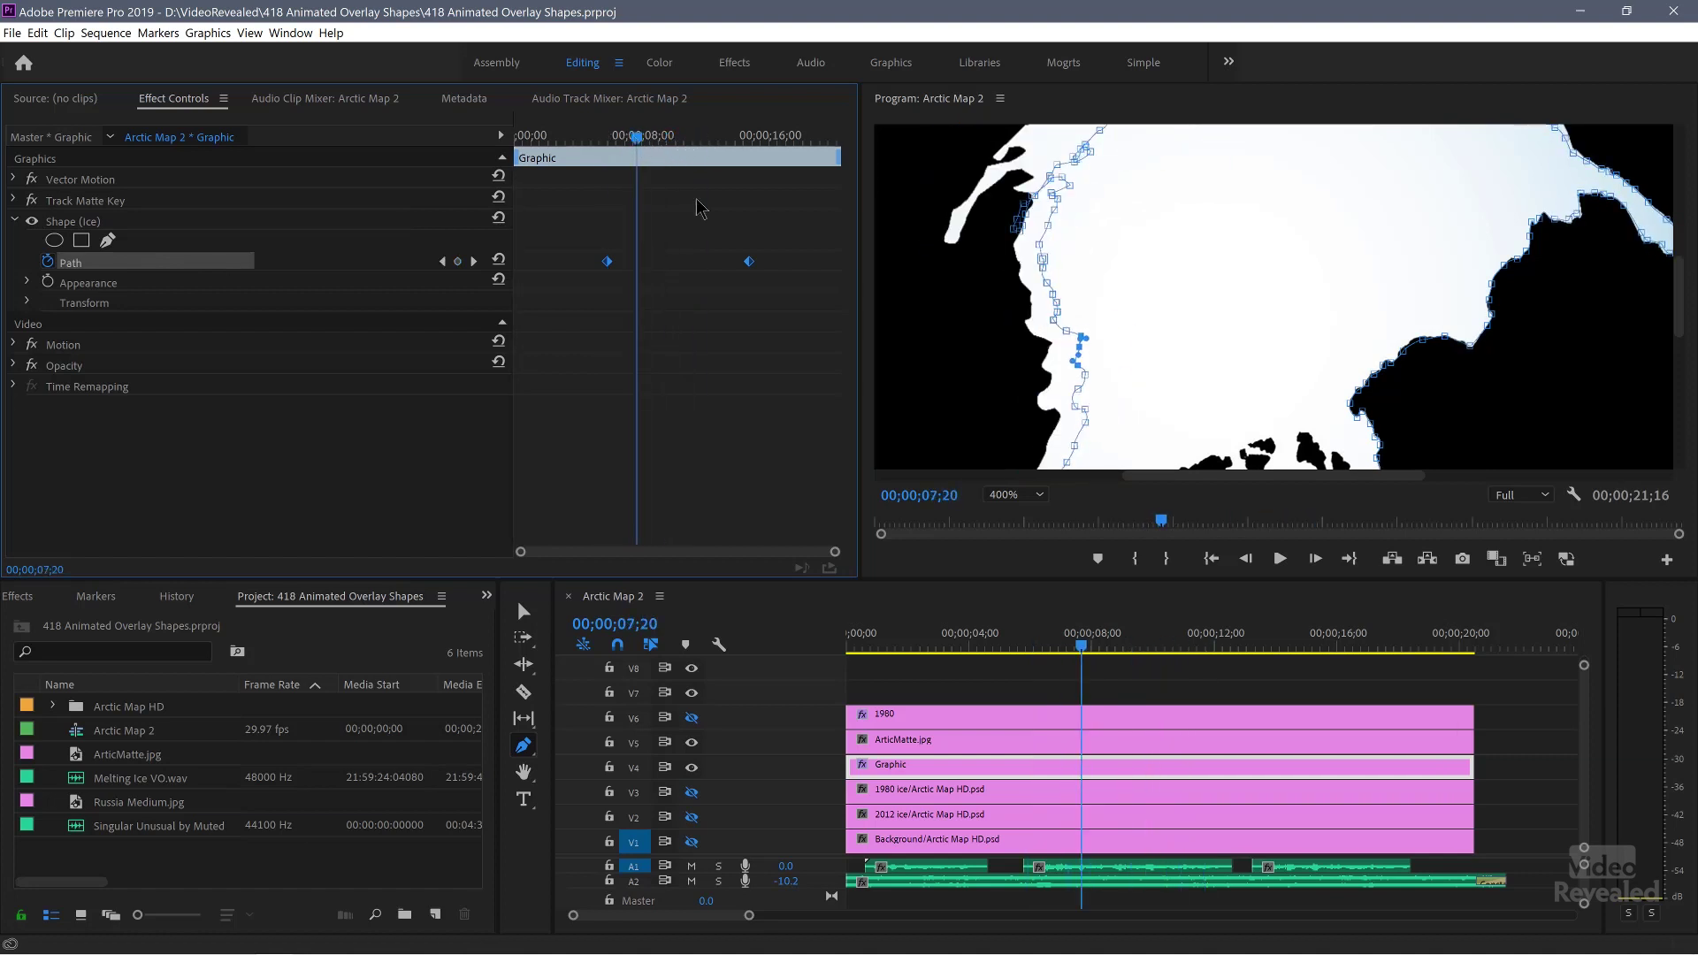
{"action": "left_click_drag", "start_coordinate": [719, 239], "coordinate": [772, 308]}
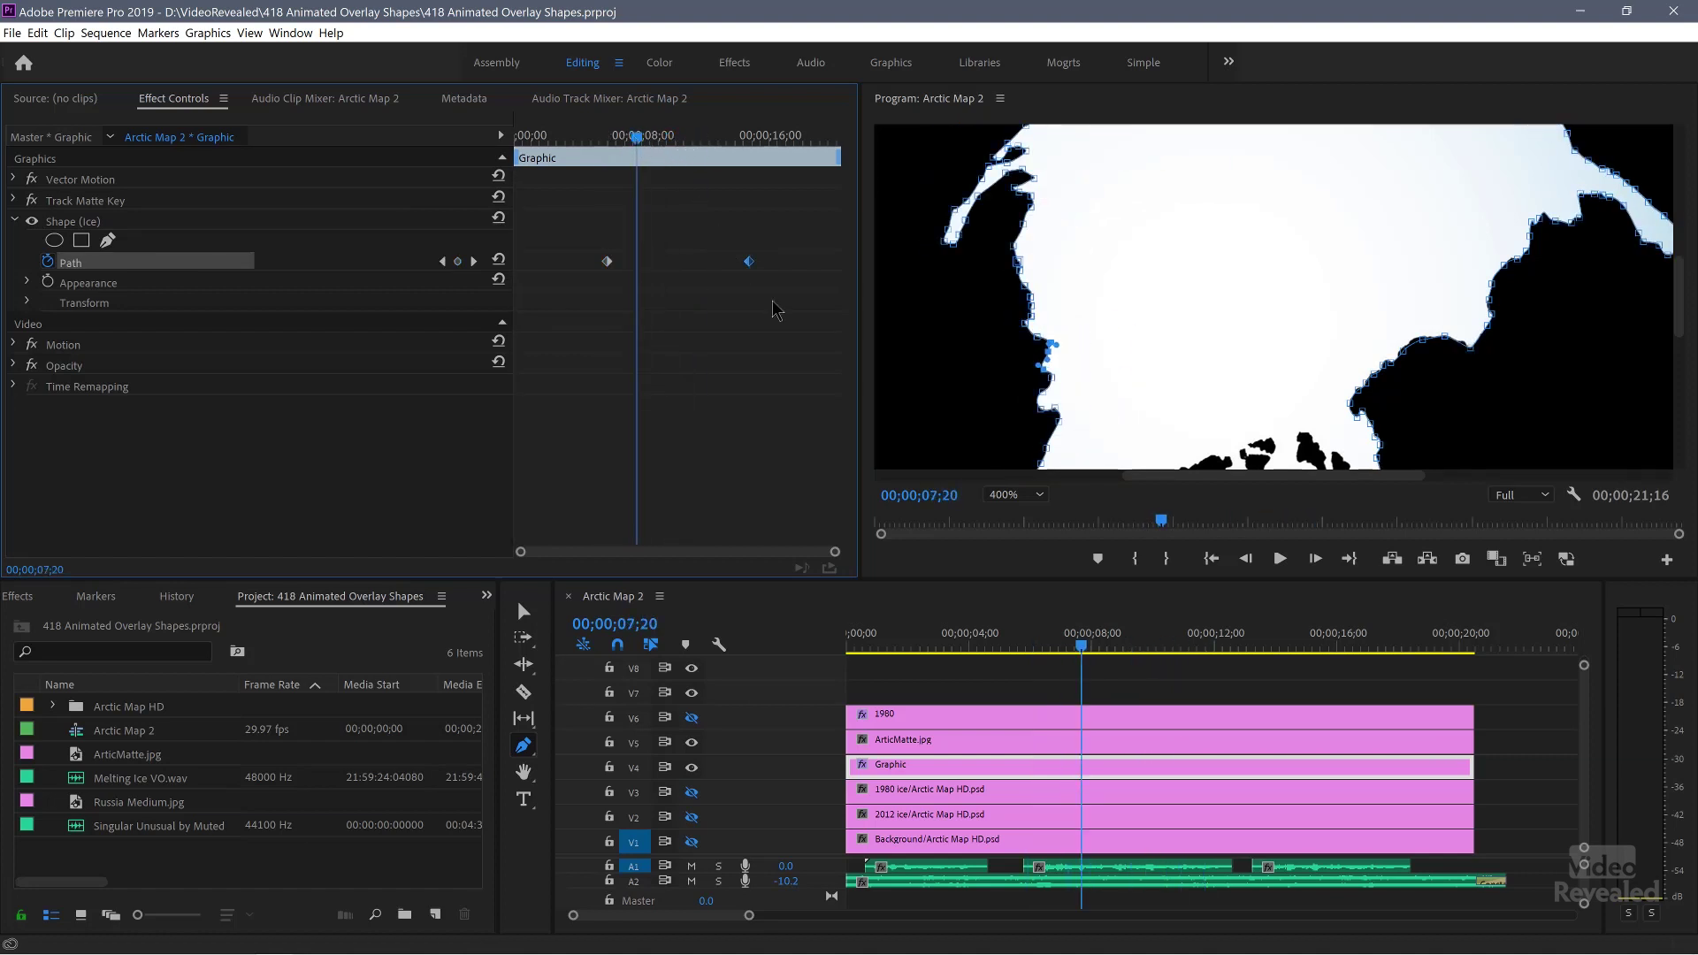
{"action": "key", "text": "Delete"}
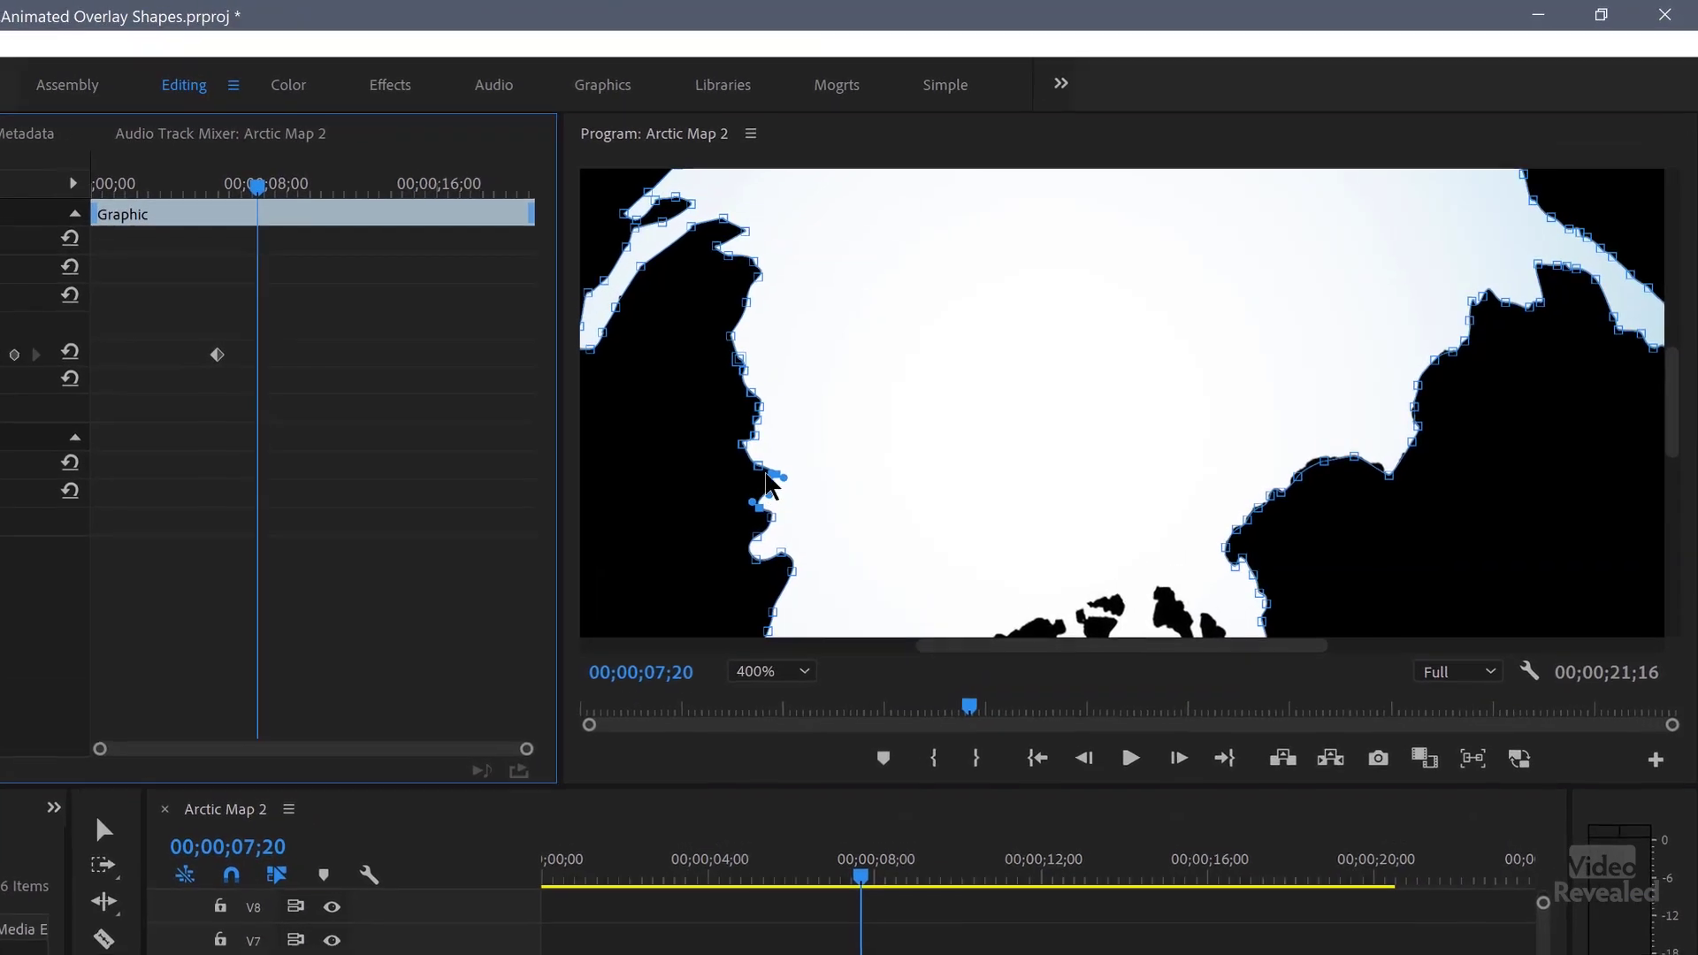
{"action": "left_click_drag", "start_coordinate": [768, 475], "coordinate": [830, 418]}
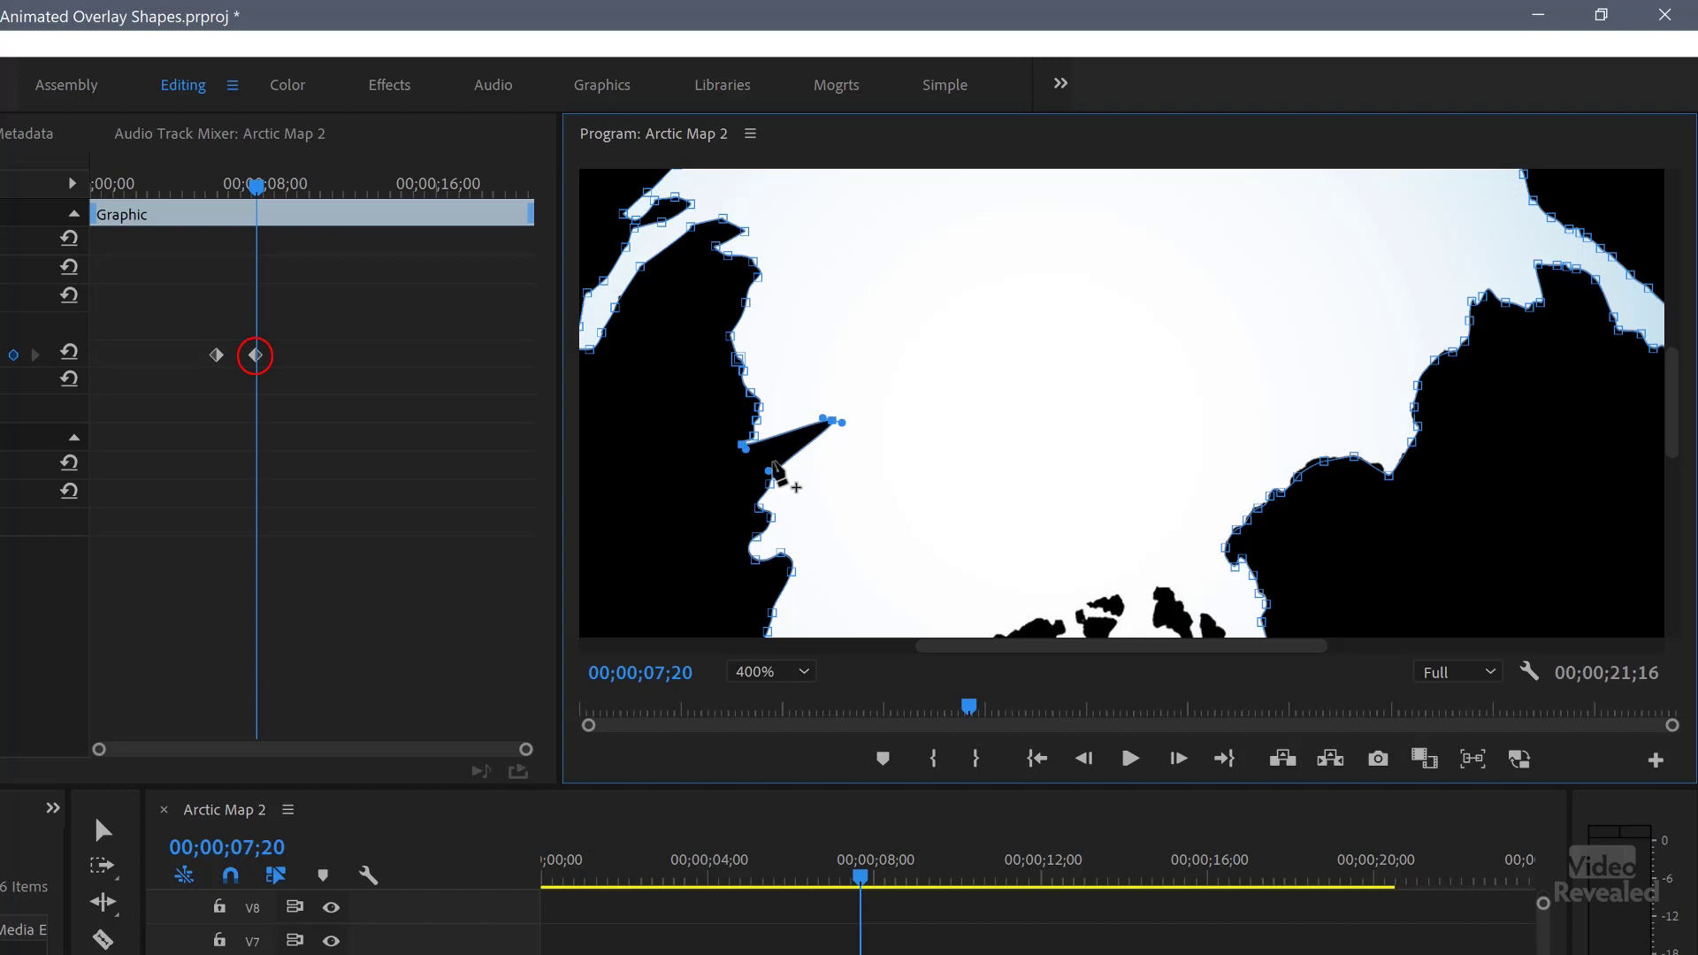
{"action": "mouse_move", "coordinate": [254, 190]}
{"action": "left_mouse_down"}
{"action": "mouse_move", "coordinate": [220, 197]}
{"action": "mouse_move", "coordinate": [251, 210]}
{"action": "left_mouse_up"}
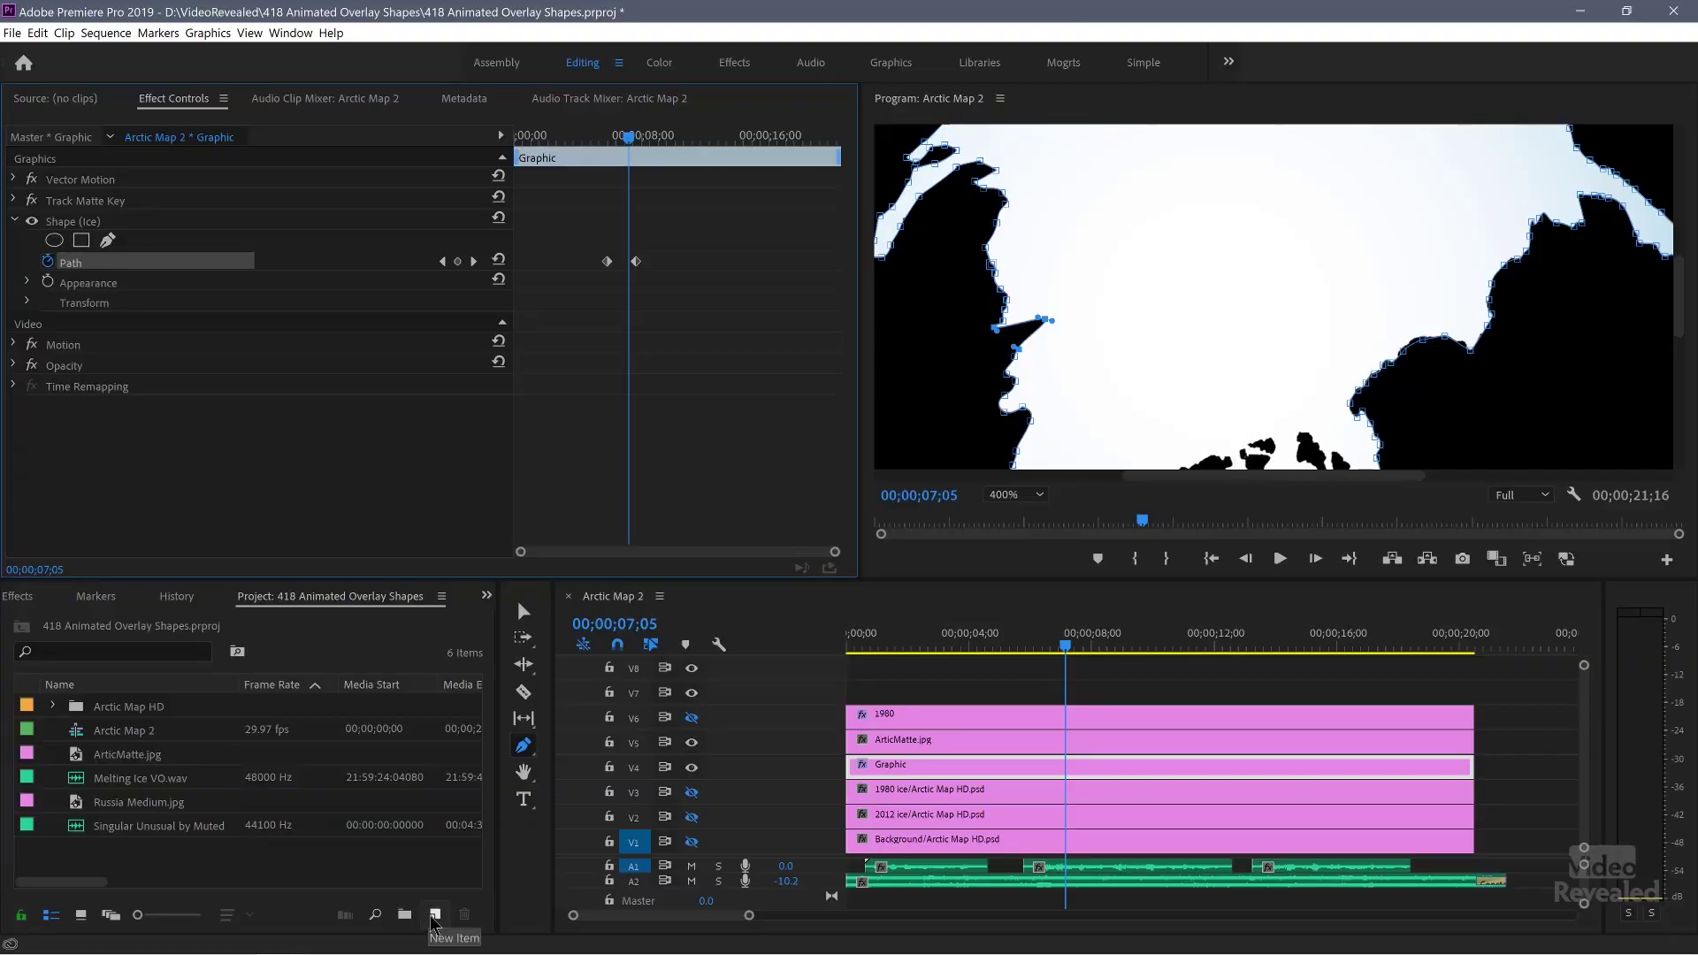
Create a new sequence named Sequence 02 from a Digital SLR 1080p preset at 29.97 fps.
{"action": "left_click", "coordinate": [434, 915]}
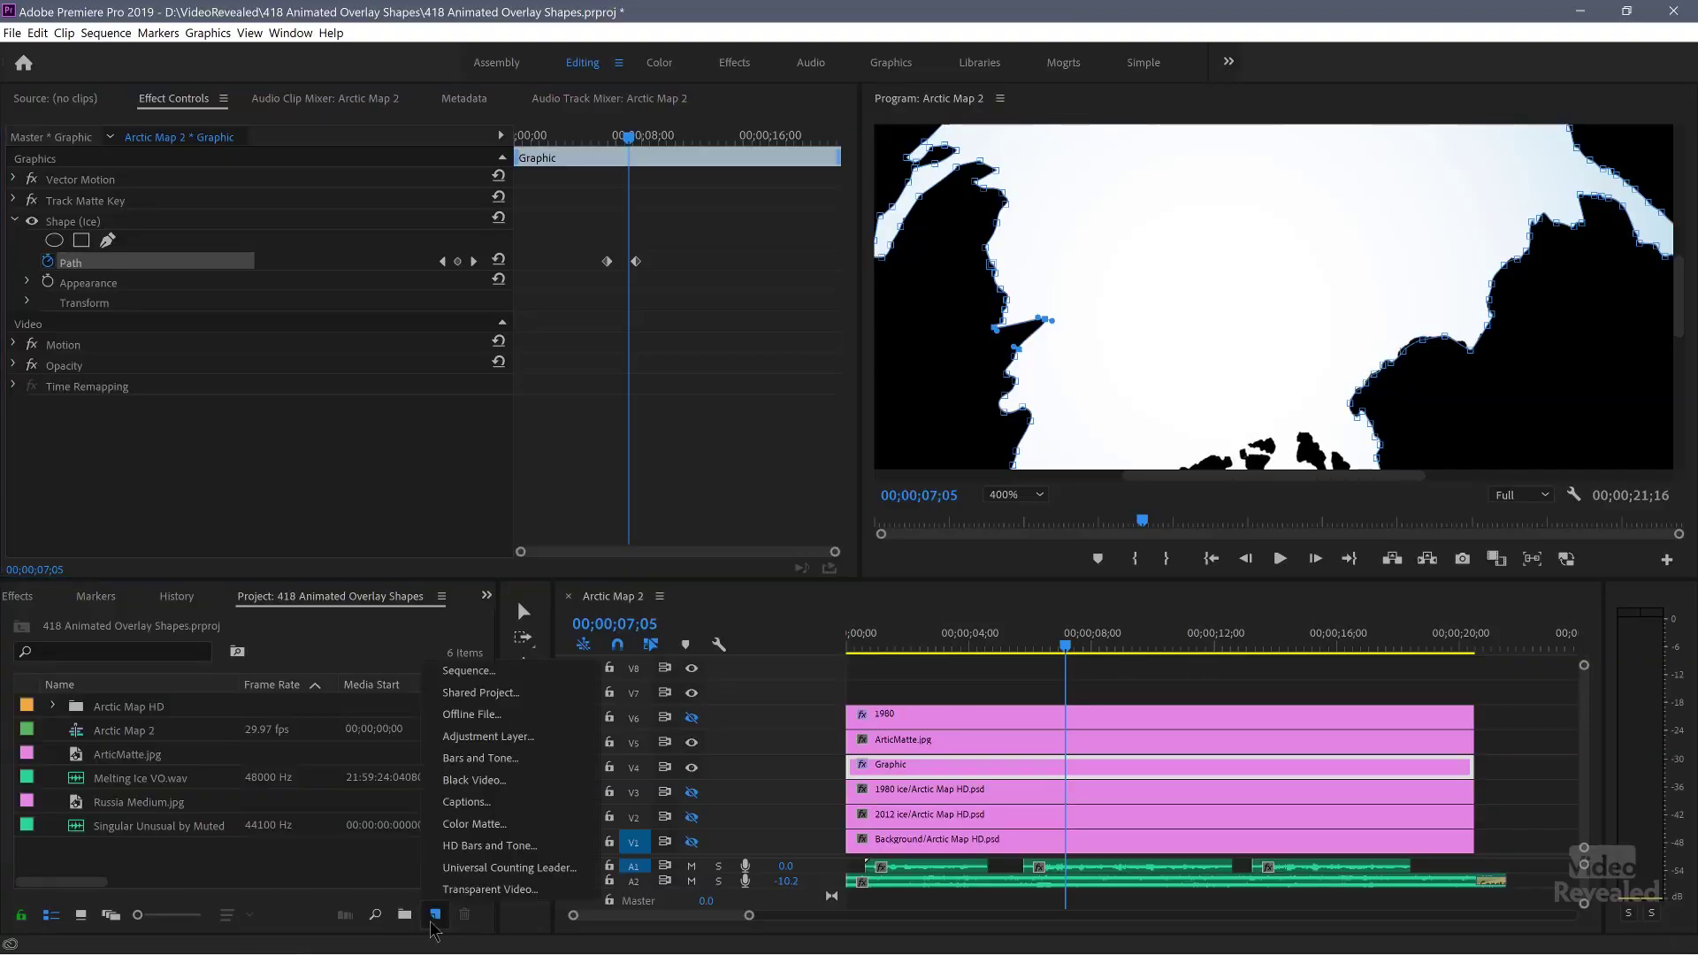
{"action": "left_click", "coordinate": [506, 672]}
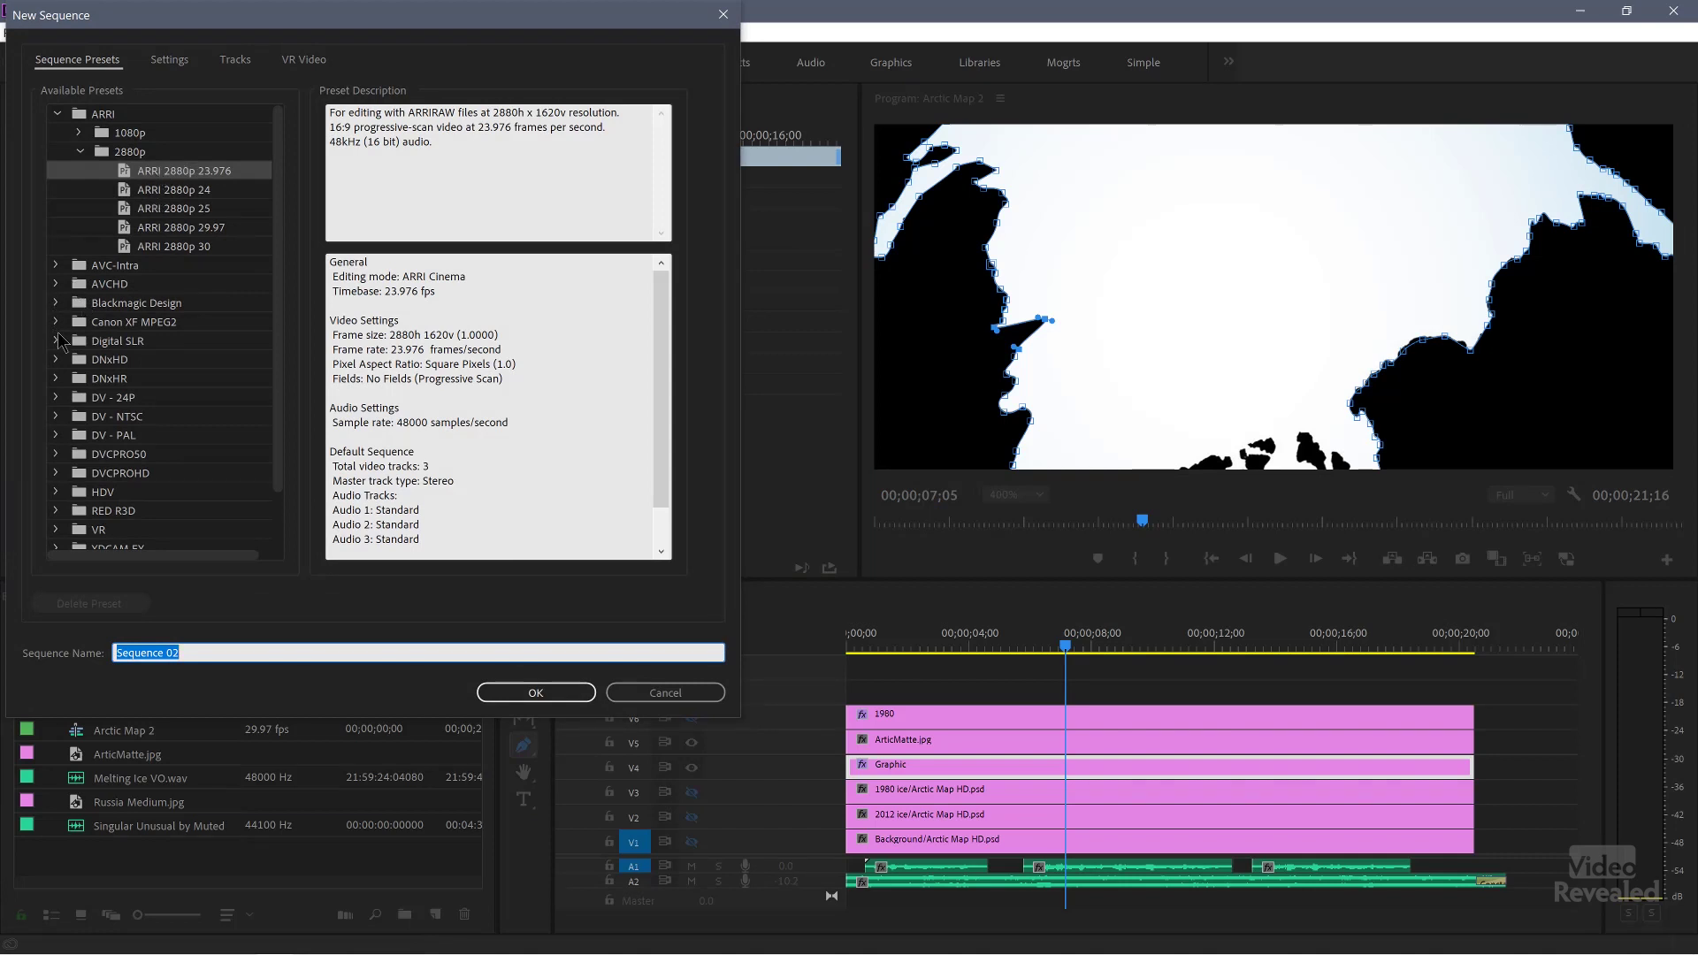
{"action": "left_click", "coordinate": [58, 341]}
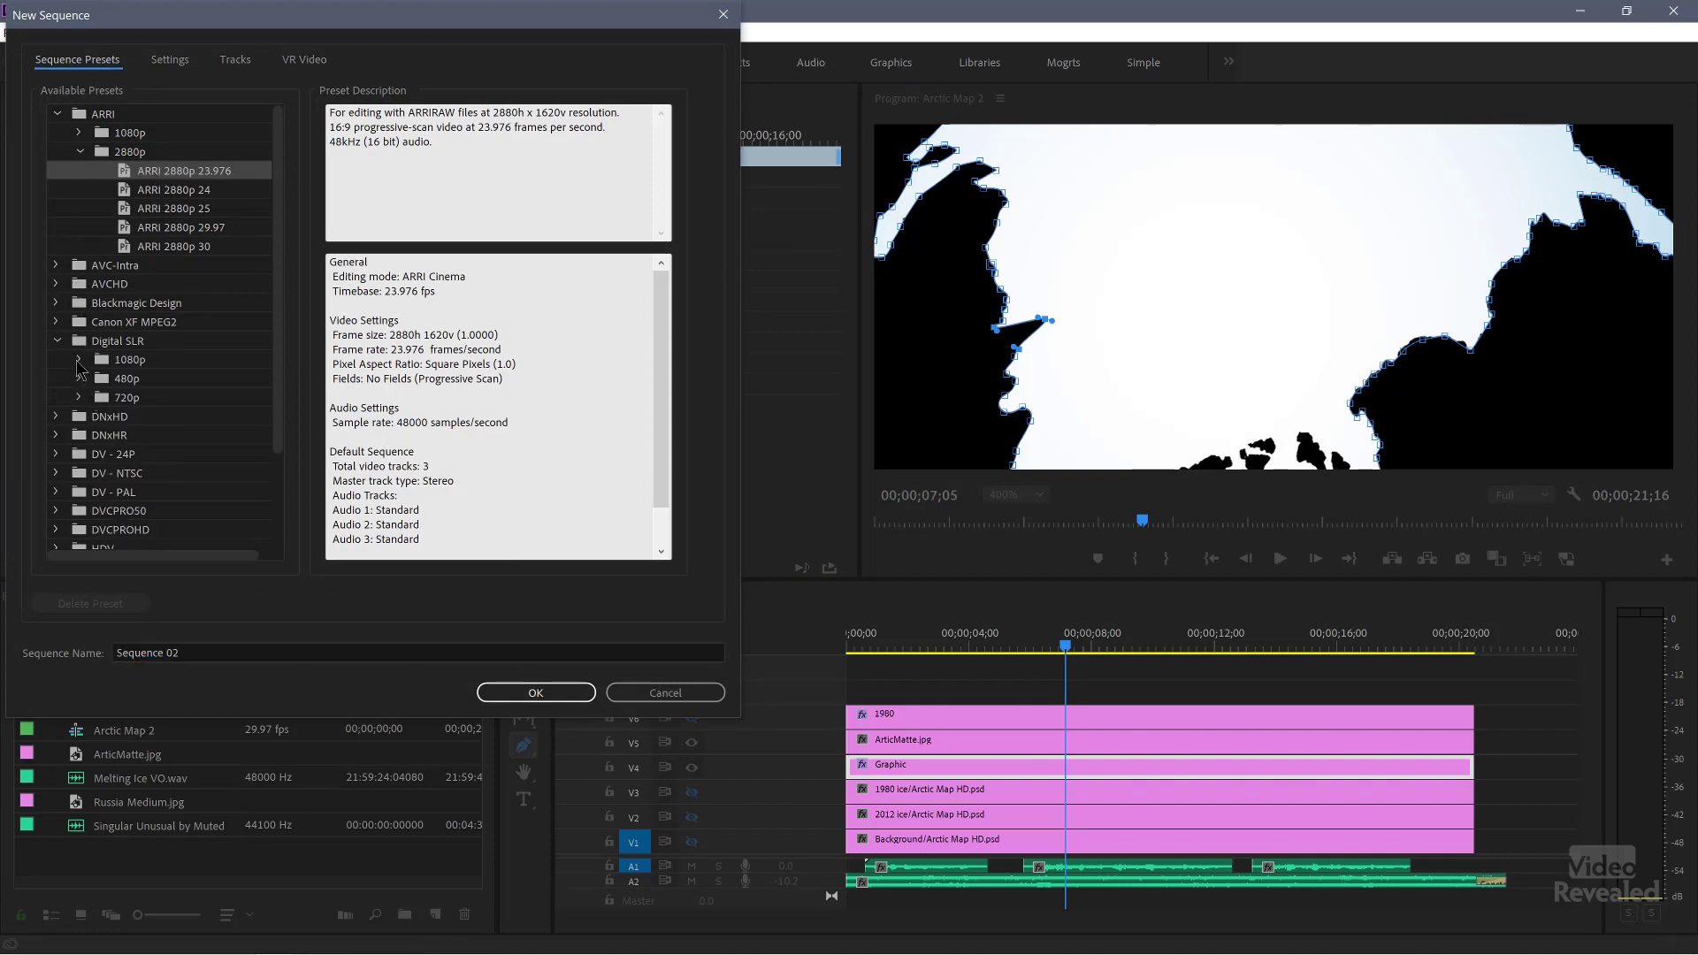
{"action": "left_click", "coordinate": [79, 360]}
{"action": "left_click", "coordinate": [126, 417]}
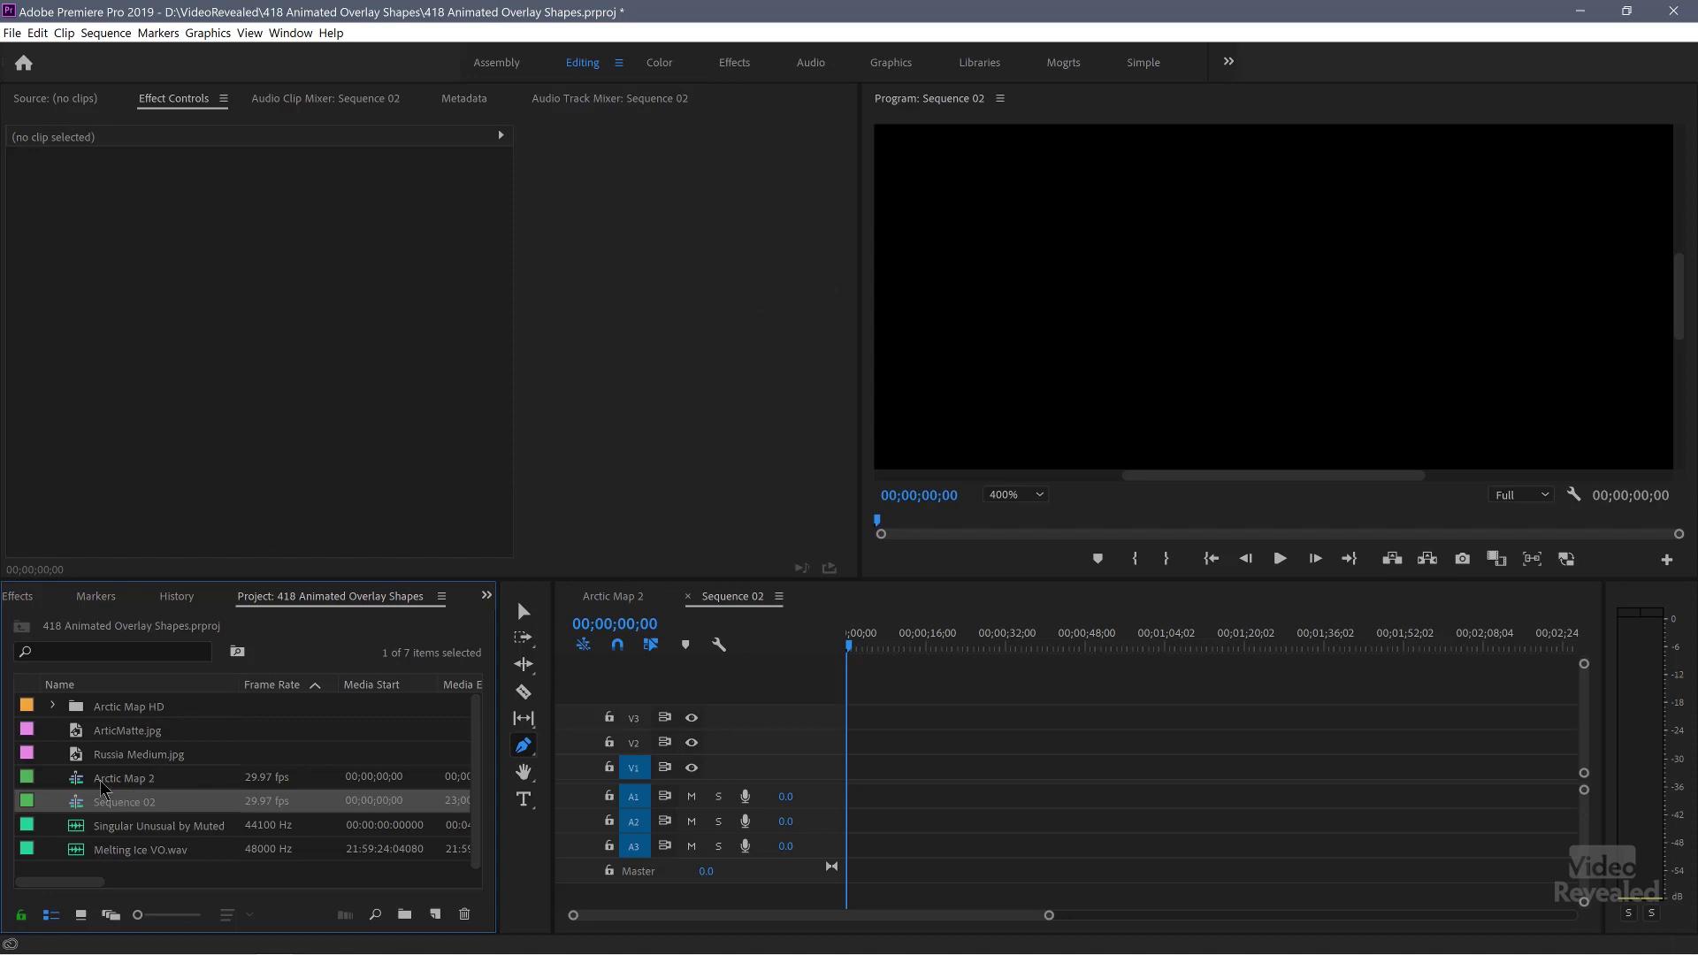
Place Russia Medium.jpg at the start of track V1 in Sequence 02 and extend the clip to 00;01;03;23.
{"action": "left_click_drag", "start_coordinate": [80, 762], "coordinate": [858, 768]}
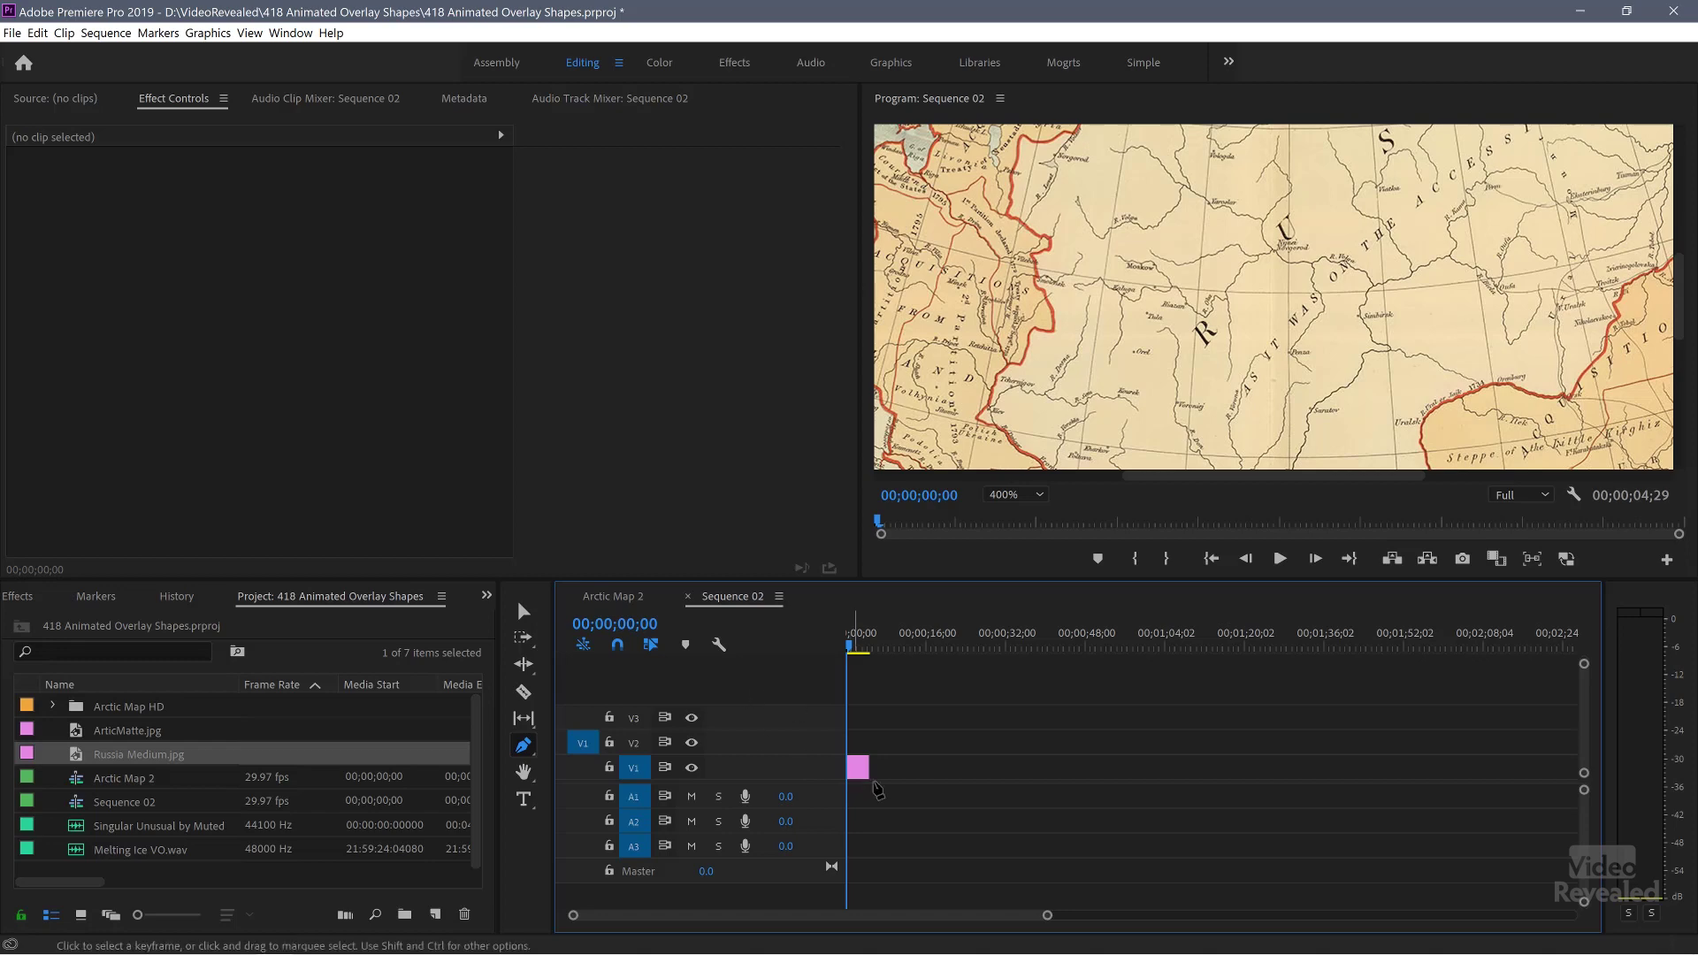
{"action": "key", "text": "v"}
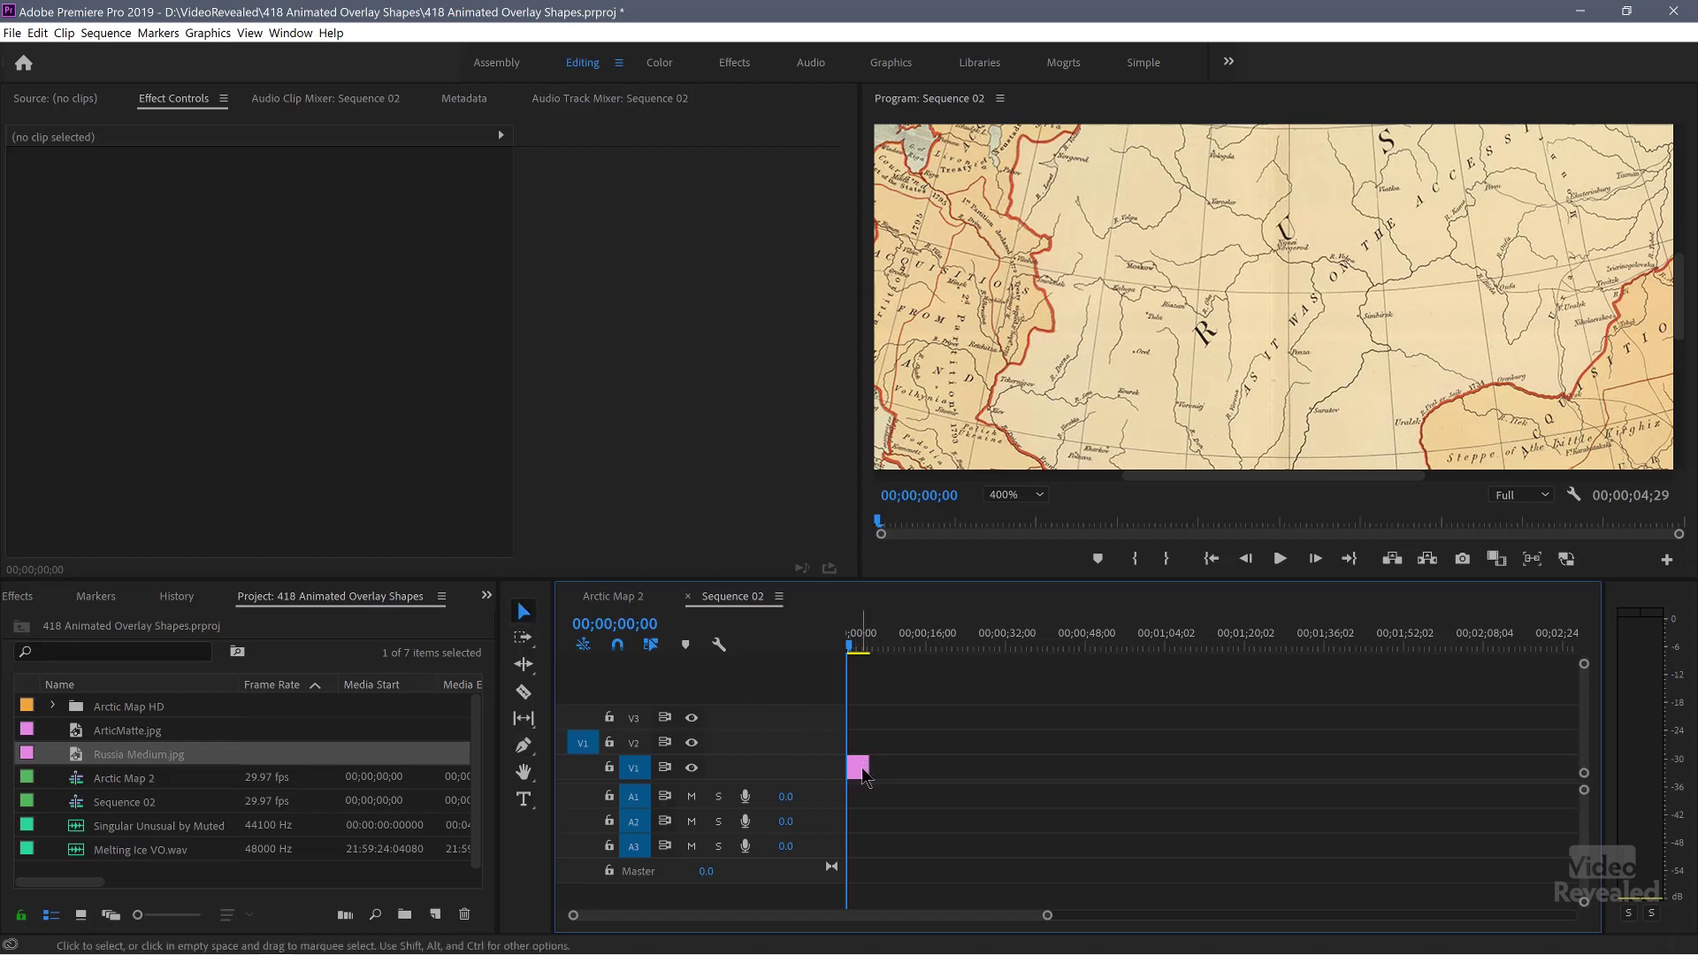
{"action": "left_click_drag", "start_coordinate": [868, 768], "coordinate": [1161, 768]}
Move the playhead to 00;00;28;11 and set the Scale of the Russia Medium.jpg clip to 78.
{"action": "left_click_drag", "start_coordinate": [896, 649], "coordinate": [986, 648]}
{"action": "left_click_drag", "start_coordinate": [978, 768], "coordinate": [991, 399]}
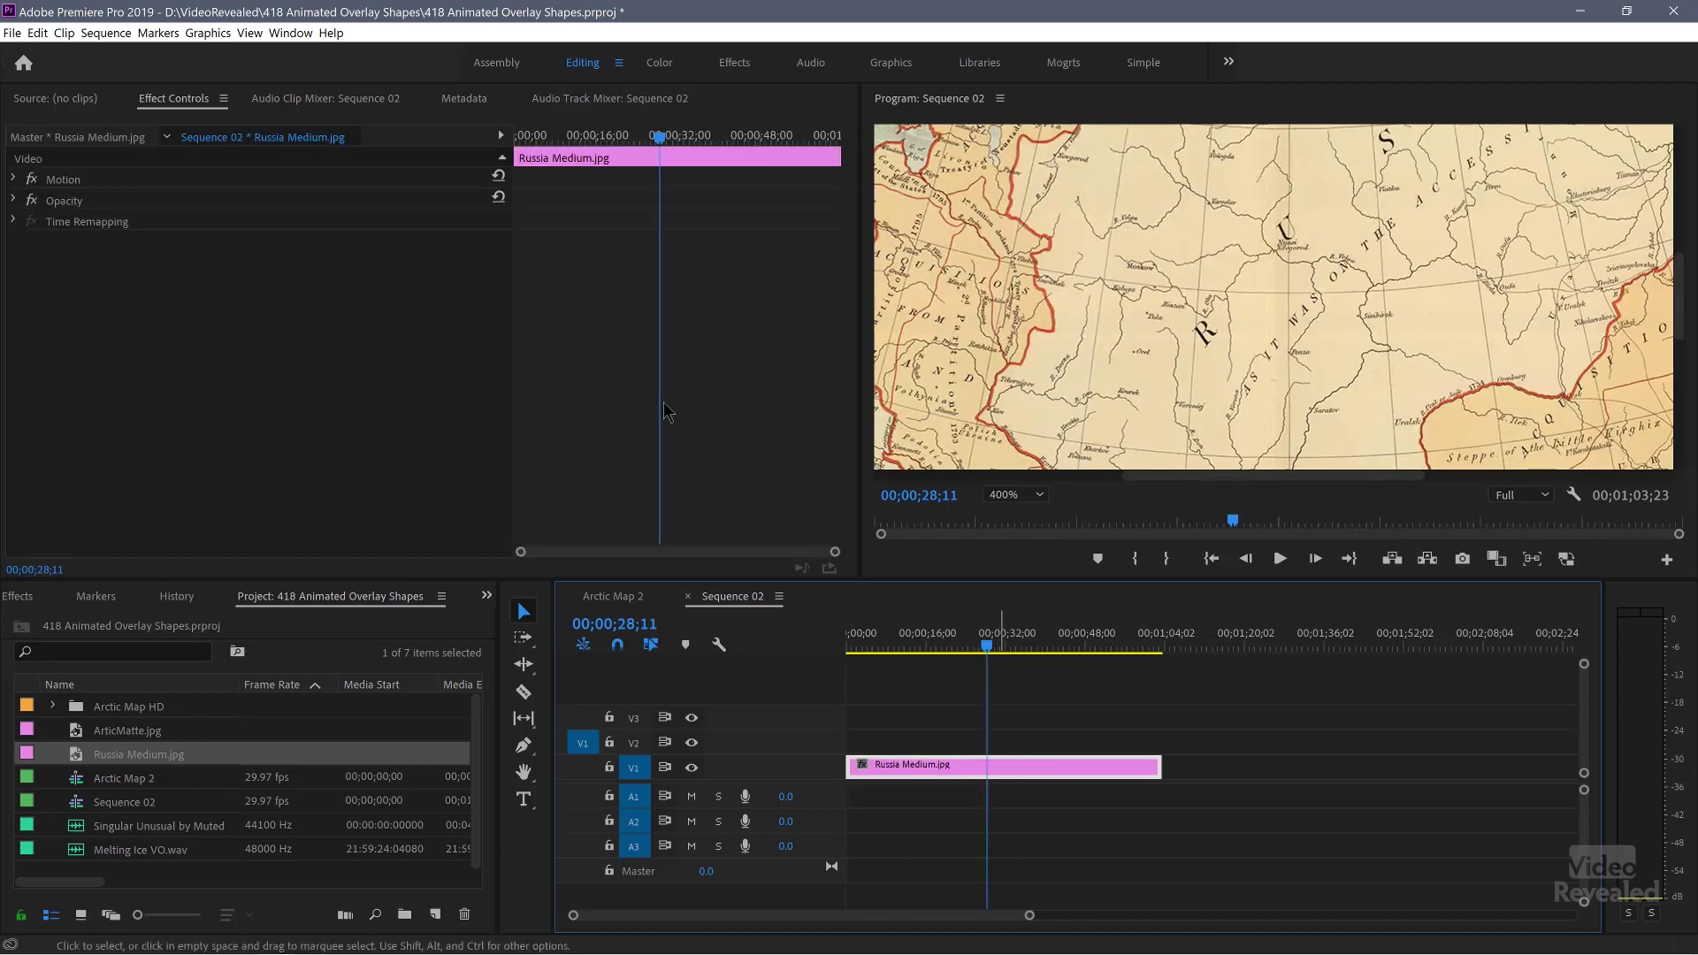
{"action": "left_click", "coordinate": [13, 180]}
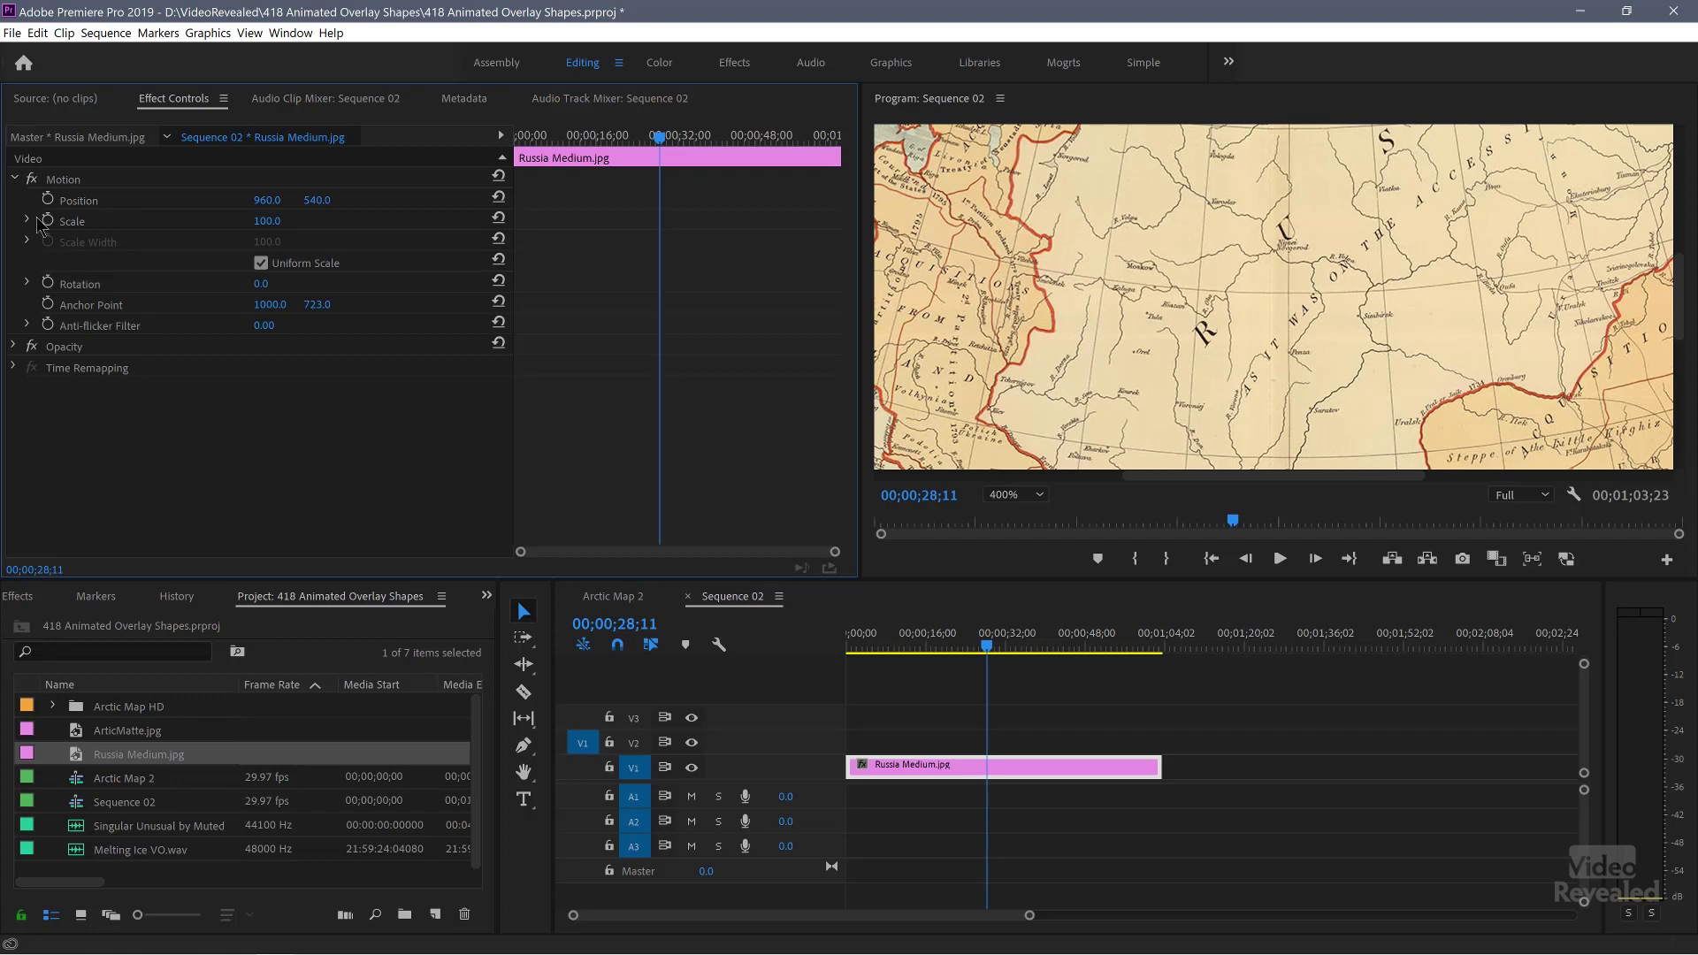
{"action": "left_click_drag", "start_coordinate": [264, 221], "coordinate": [235, 221]}
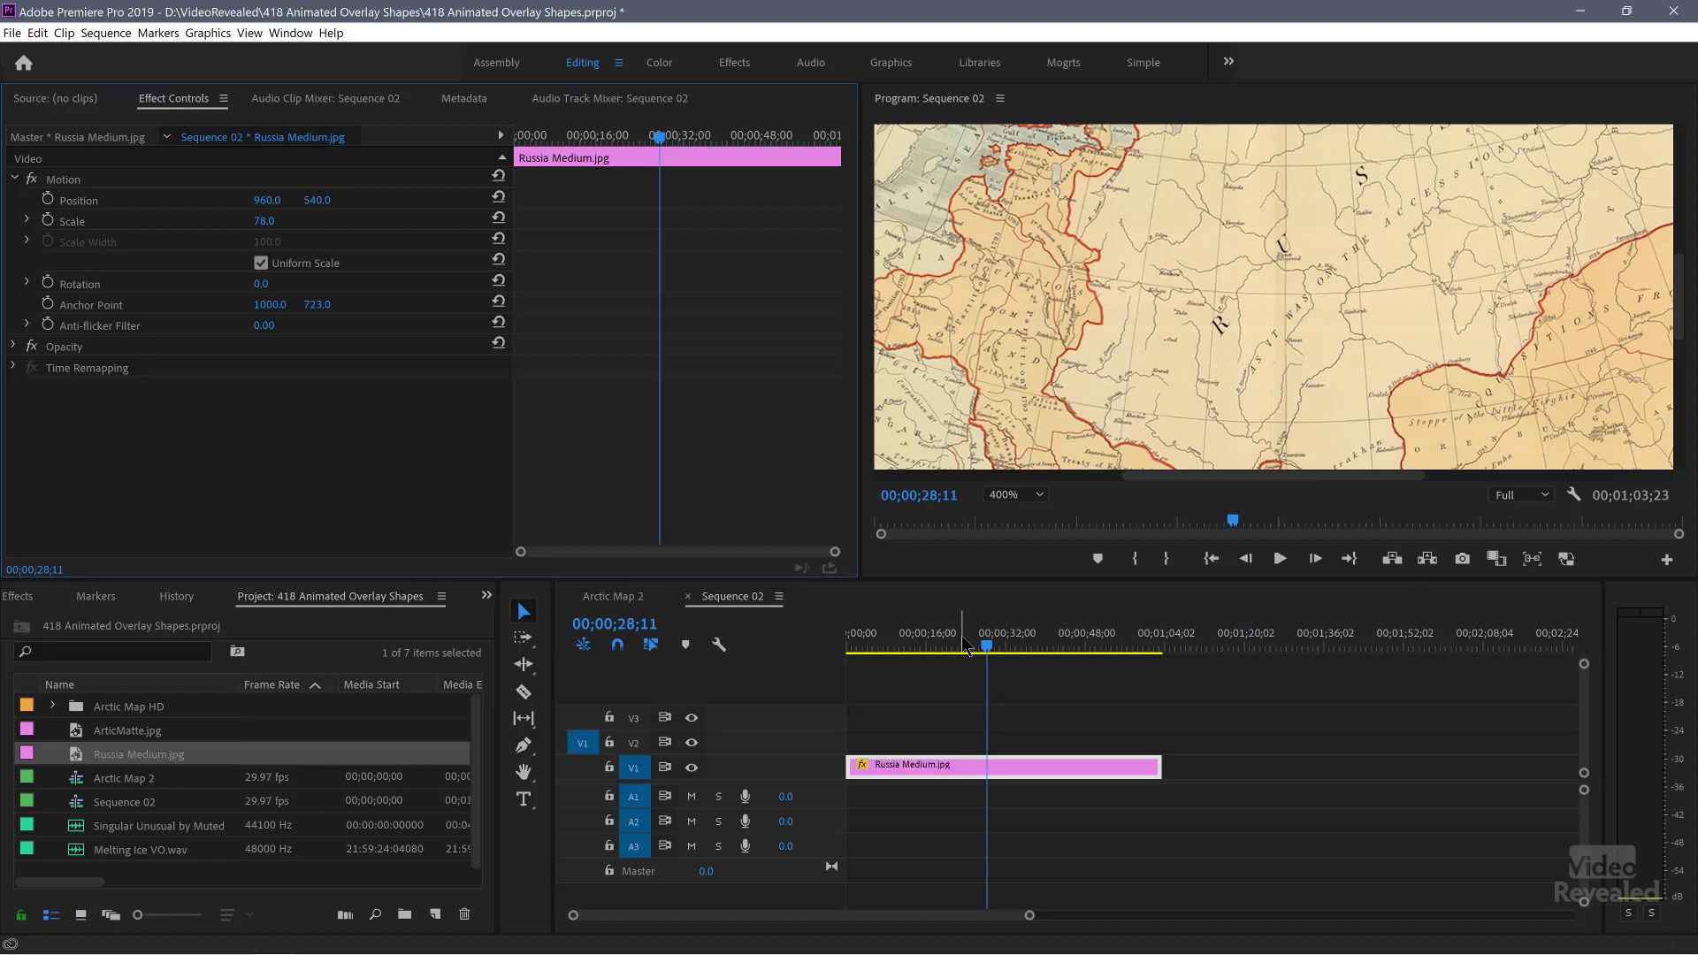
At 00;00;22;17, draw a curved freeform shape with the Pen tool over the central part of the Russia map.
{"action": "mouse_move", "coordinate": [957, 648]}
{"action": "left_mouse_down"}
{"action": "mouse_move", "coordinate": [934, 648]}
{"action": "mouse_move", "coordinate": [959, 648]}
{"action": "left_mouse_up"}
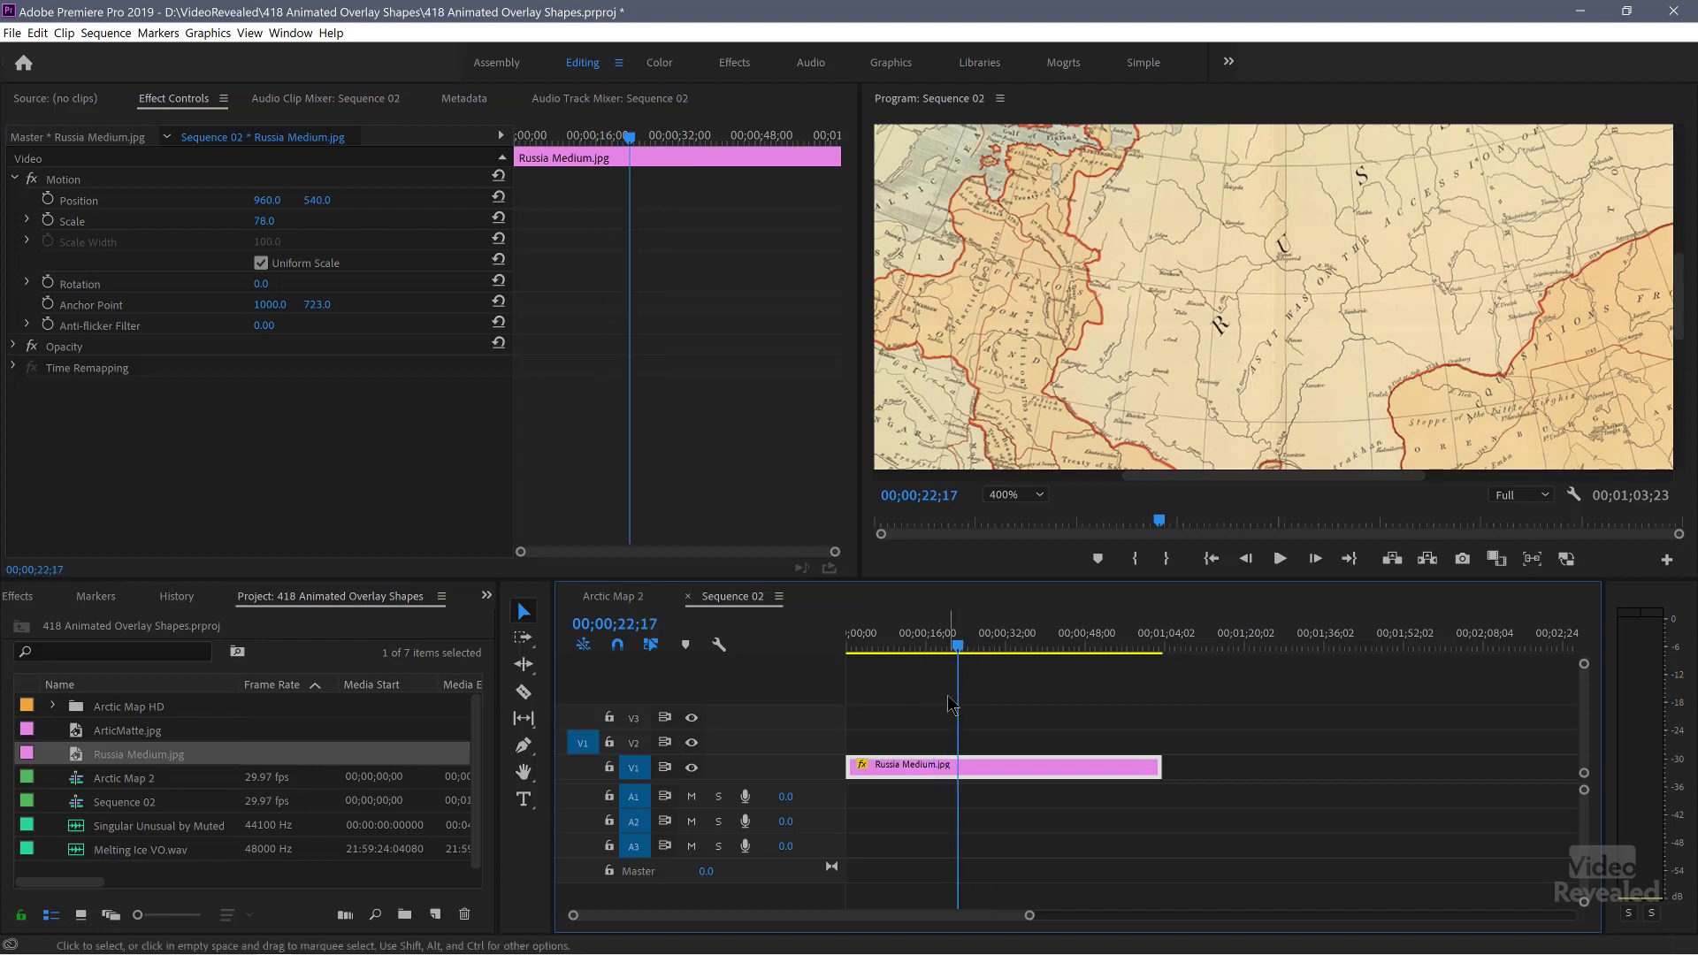
{"action": "left_click", "coordinate": [524, 746]}
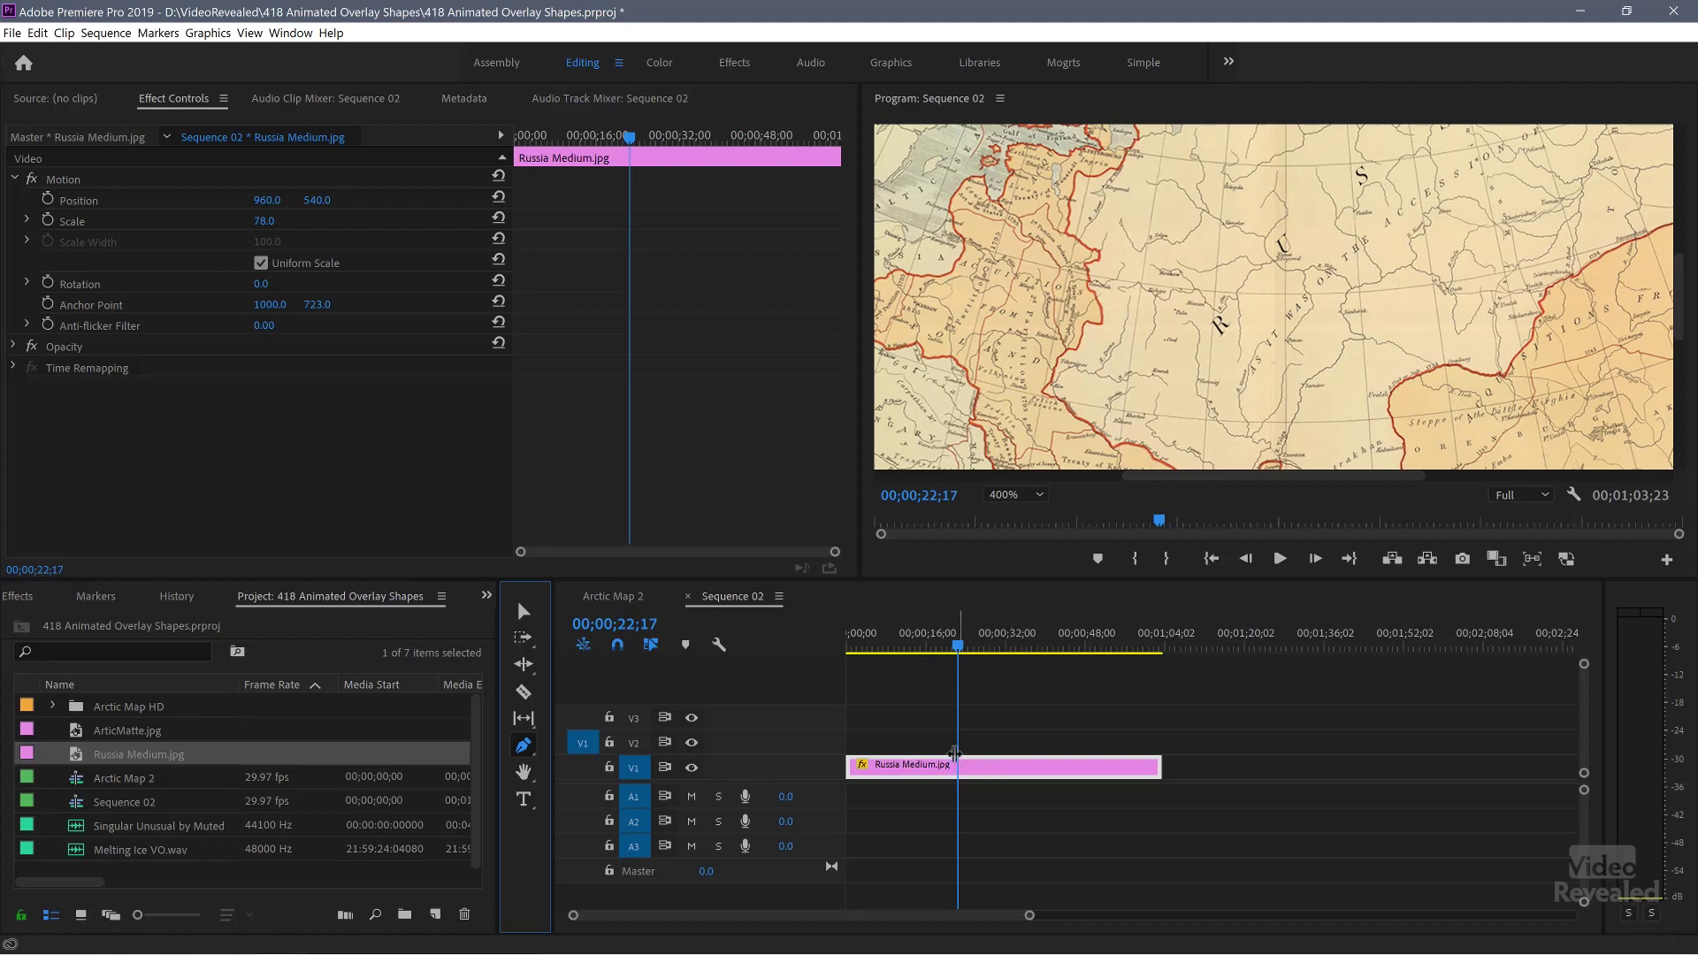
{"action": "left_click_drag", "start_coordinate": [1162, 244], "coordinate": [1216, 180]}
{"action": "left_click", "coordinate": [1267, 174]}
{"action": "left_click_drag", "start_coordinate": [1337, 162], "coordinate": [1449, 159]}
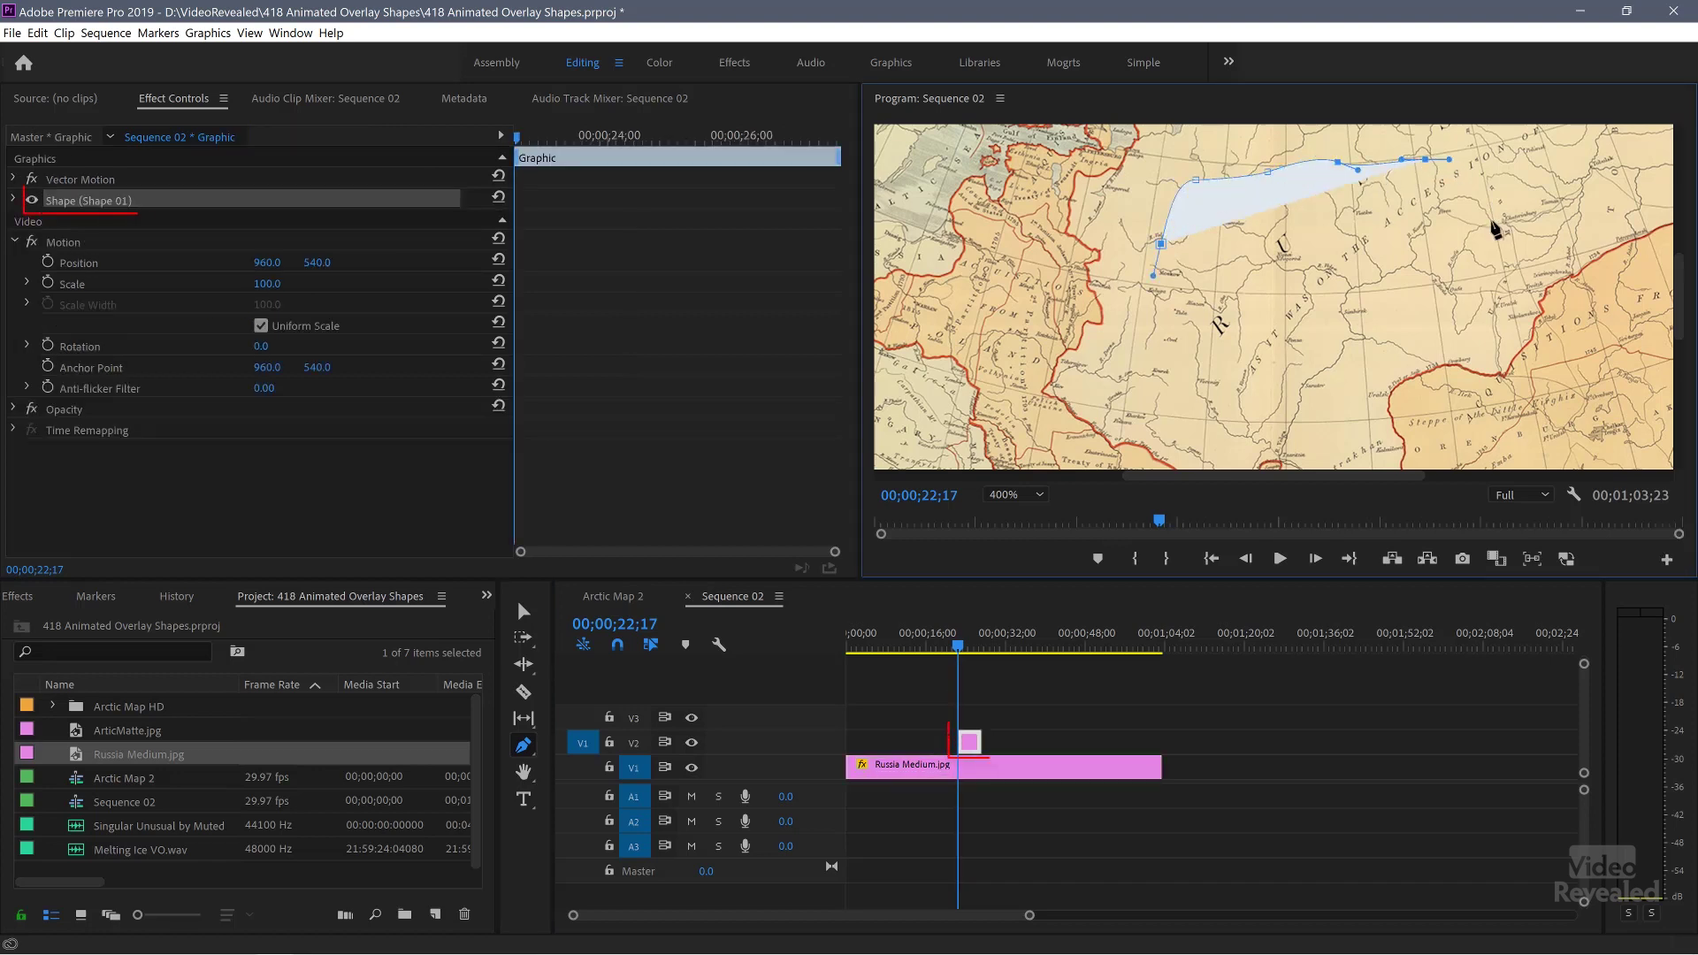
{"action": "left_click_drag", "start_coordinate": [1491, 221], "coordinate": [1489, 242]}
{"action": "left_click_drag", "start_coordinate": [1470, 313], "coordinate": [1443, 313]}
{"action": "left_click", "coordinate": [1384, 338]}
{"action": "left_click", "coordinate": [1347, 414]}
{"action": "left_click_drag", "start_coordinate": [1235, 437], "coordinate": [1217, 416]}
{"action": "left_click", "coordinate": [1141, 395]}
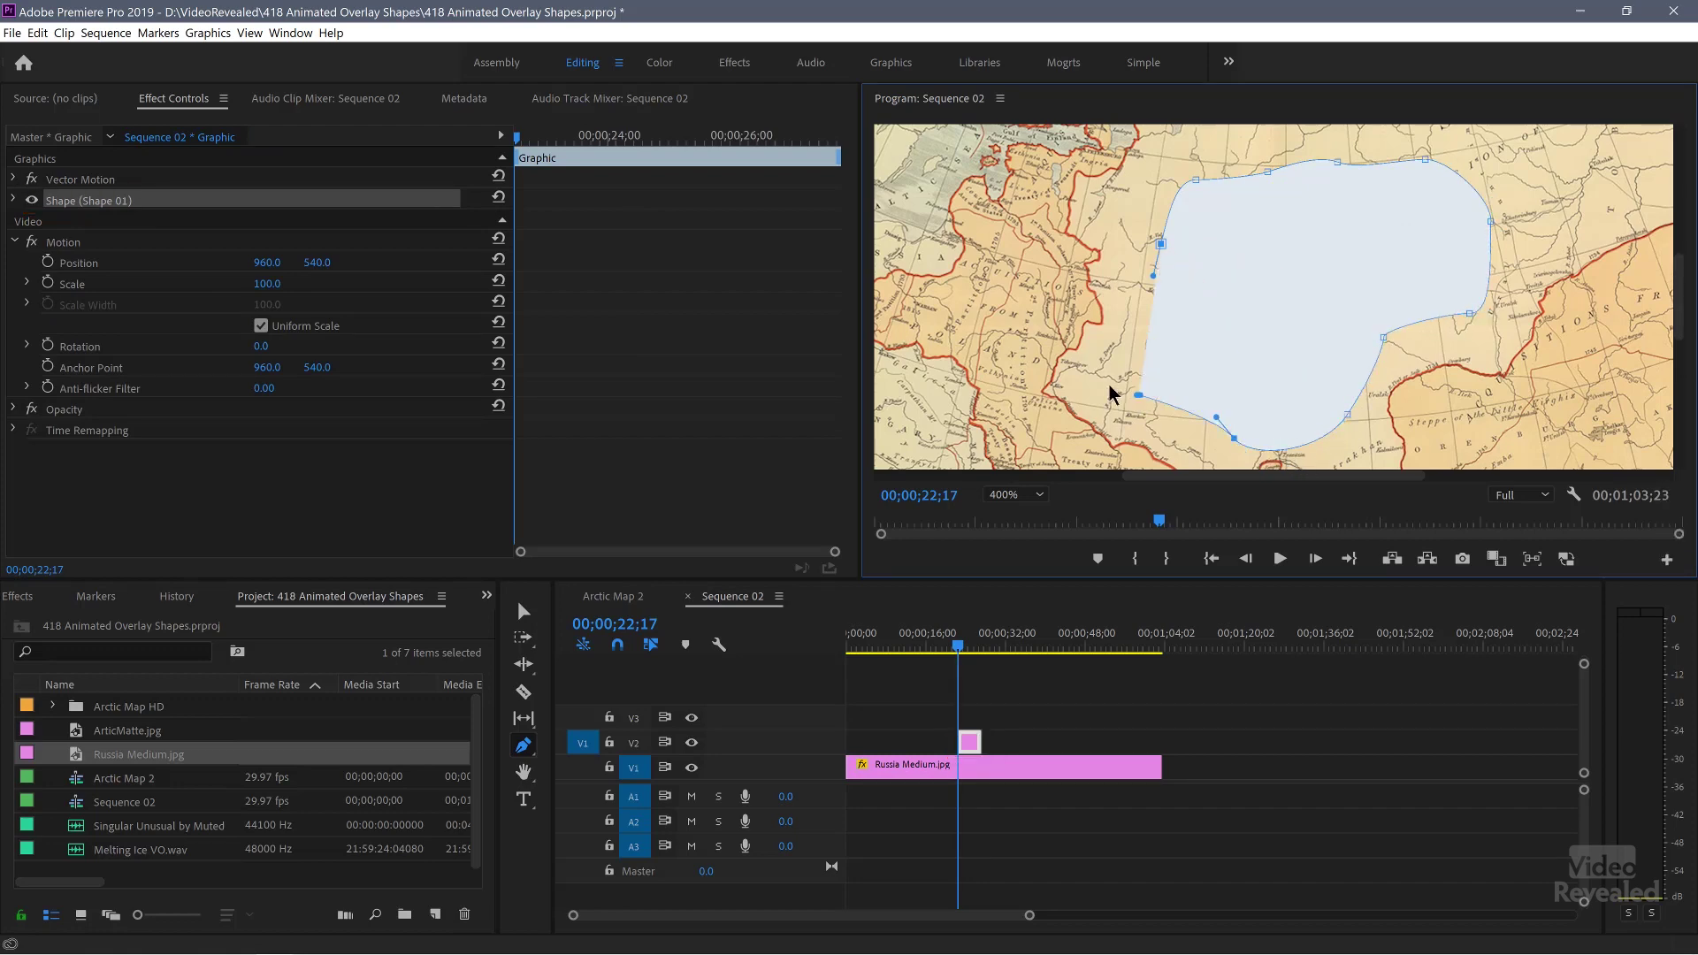
Close the shape's path with one more curved point on its western edge and move the starting point outward.
{"action": "left_click_drag", "start_coordinate": [1112, 317], "coordinate": [1134, 293]}
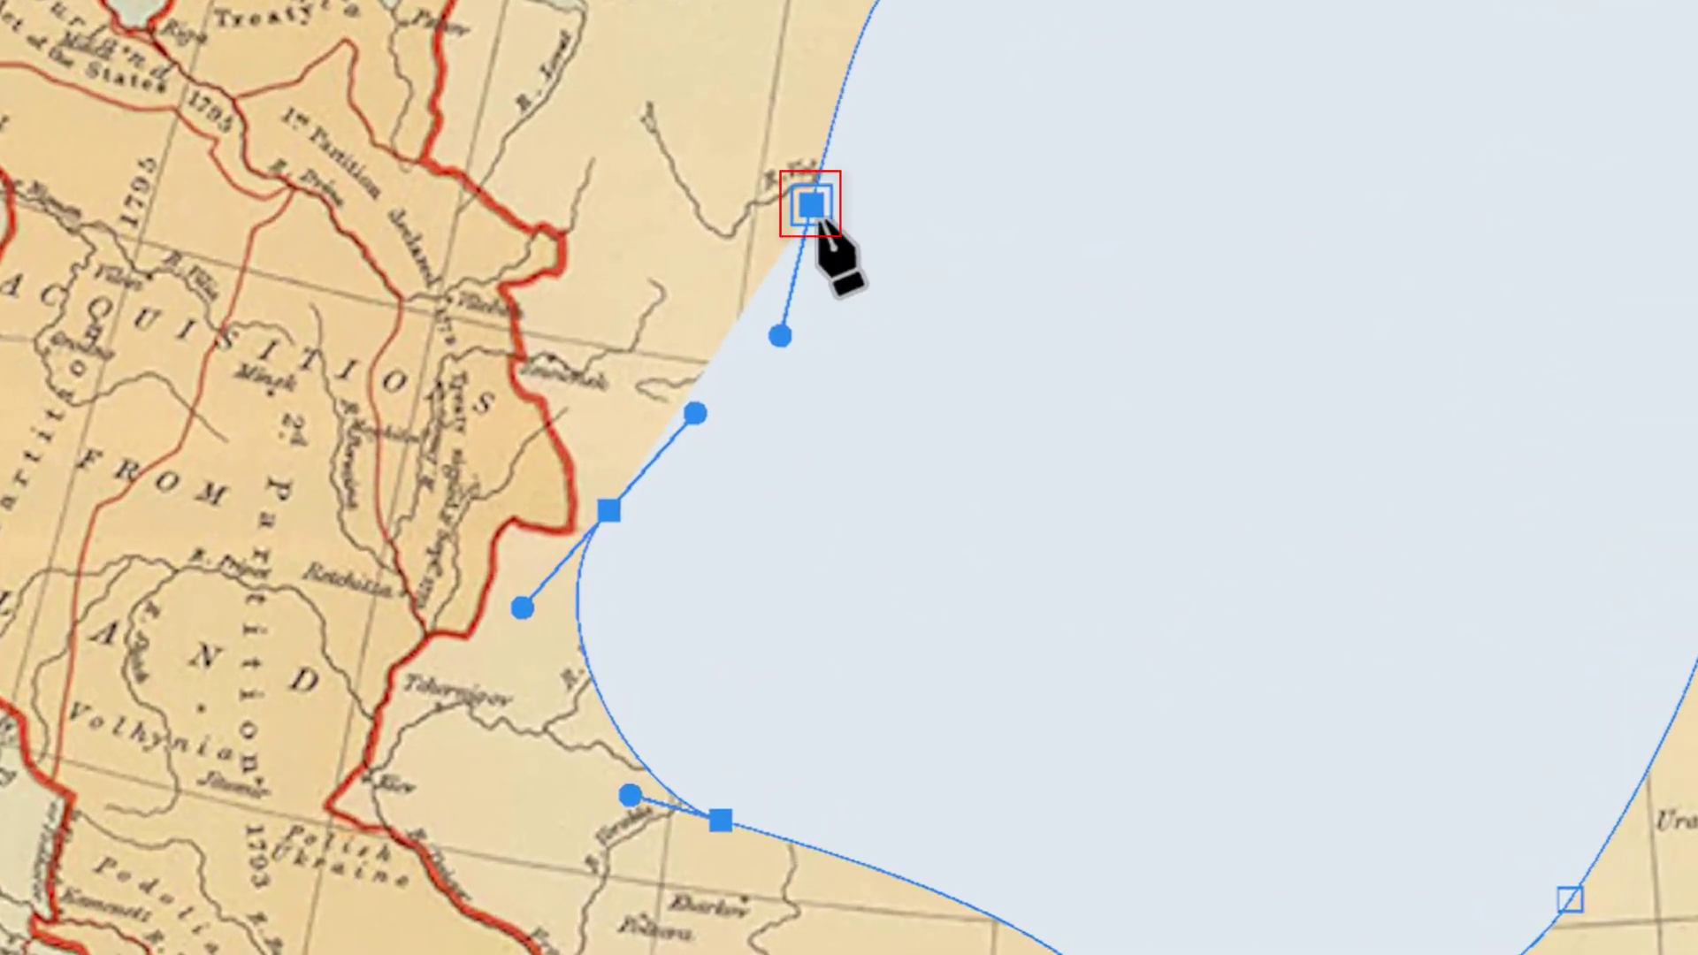
{"action": "left_click", "coordinate": [811, 205]}
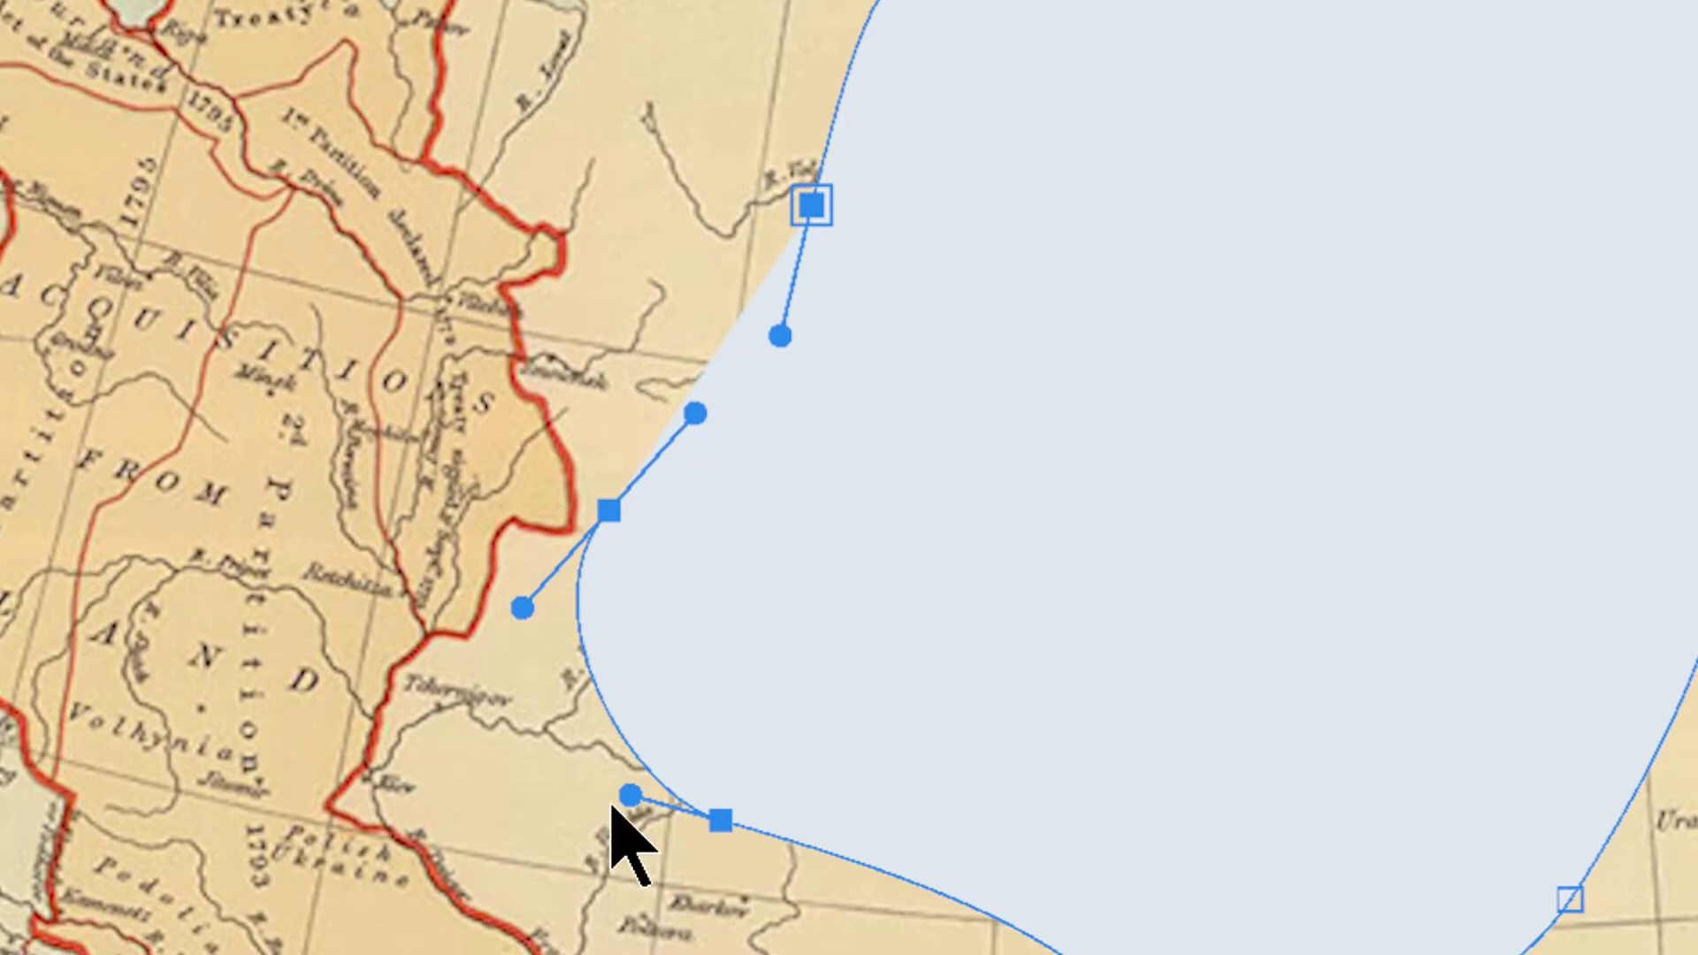
{"action": "left_click", "coordinate": [808, 212]}
{"action": "left_click_drag", "start_coordinate": [808, 213], "coordinate": [727, 117]}
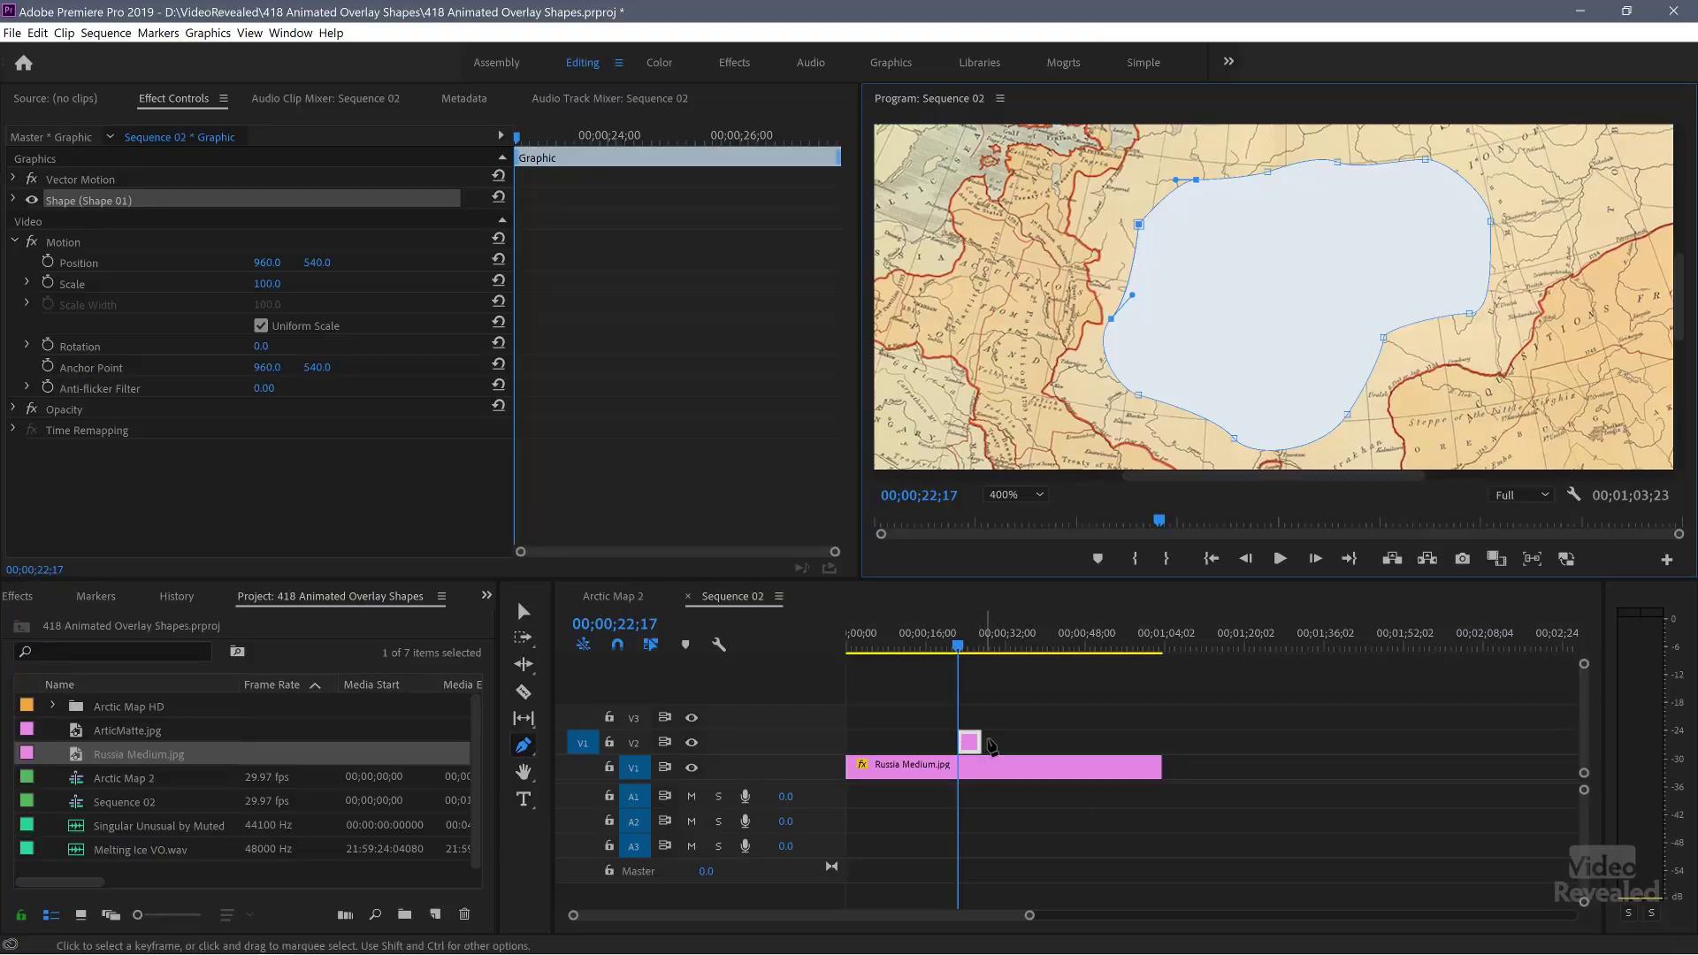
Extend both ends of the Graphic clip to match the Russia Medium.jpg clip and set the playhead to 00;00;21;23.
{"action": "left_click", "coordinate": [523, 612]}
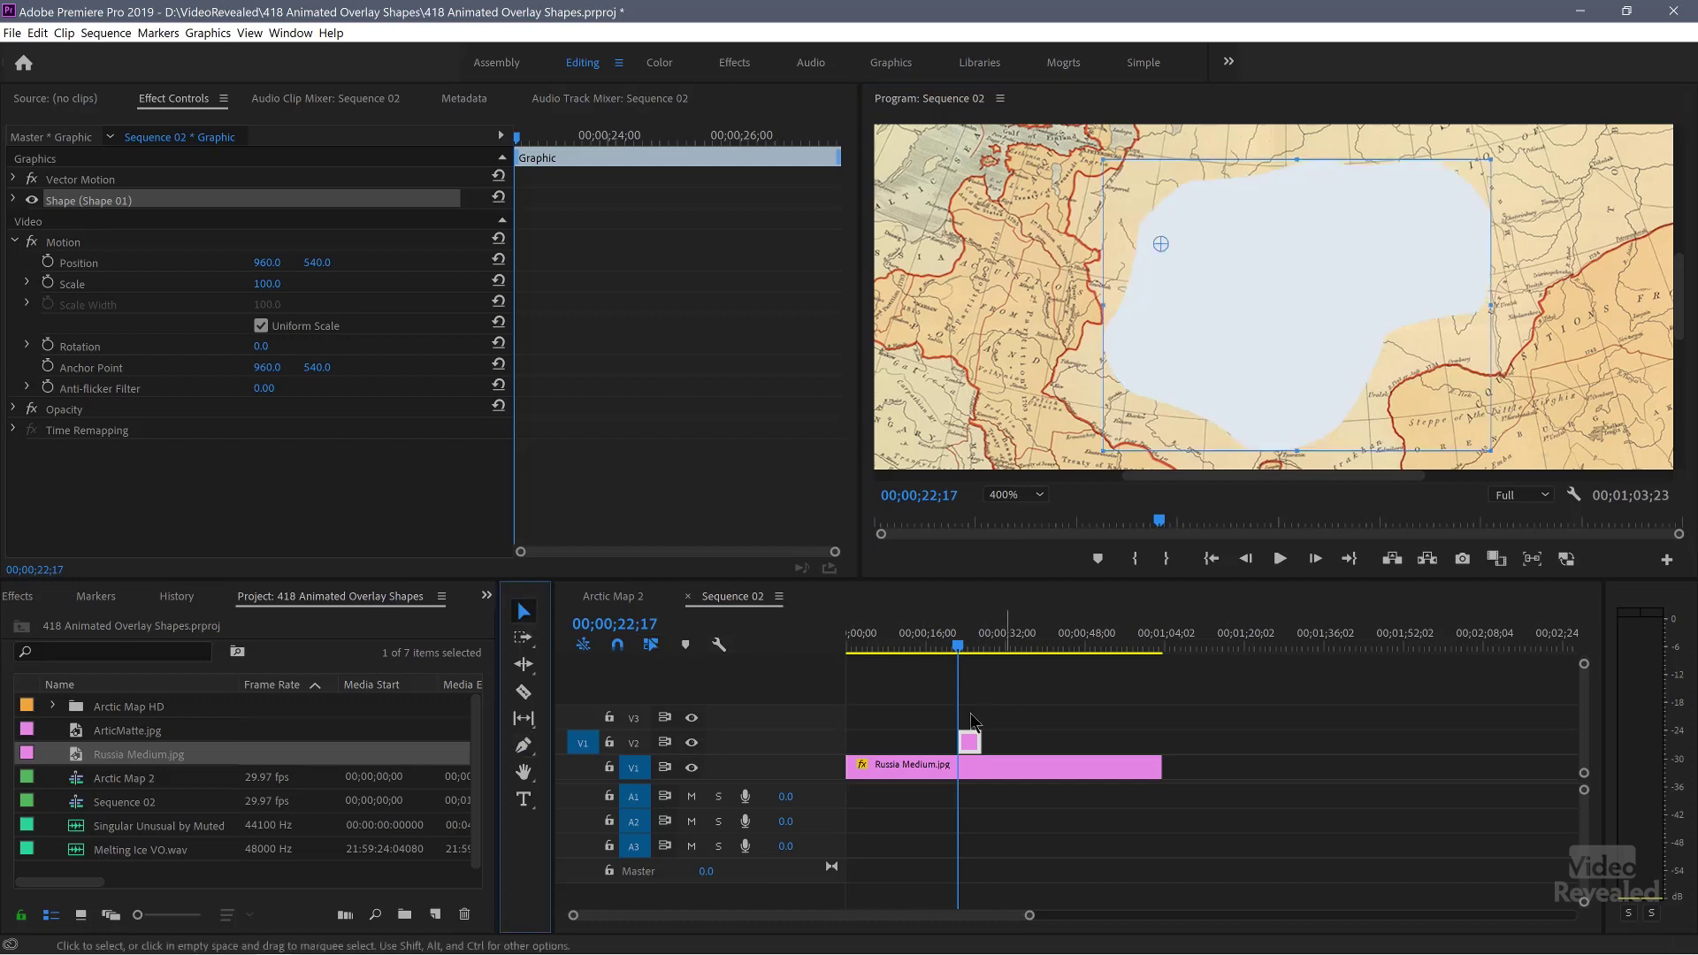
{"action": "left_click_drag", "start_coordinate": [981, 742], "coordinate": [1163, 740]}
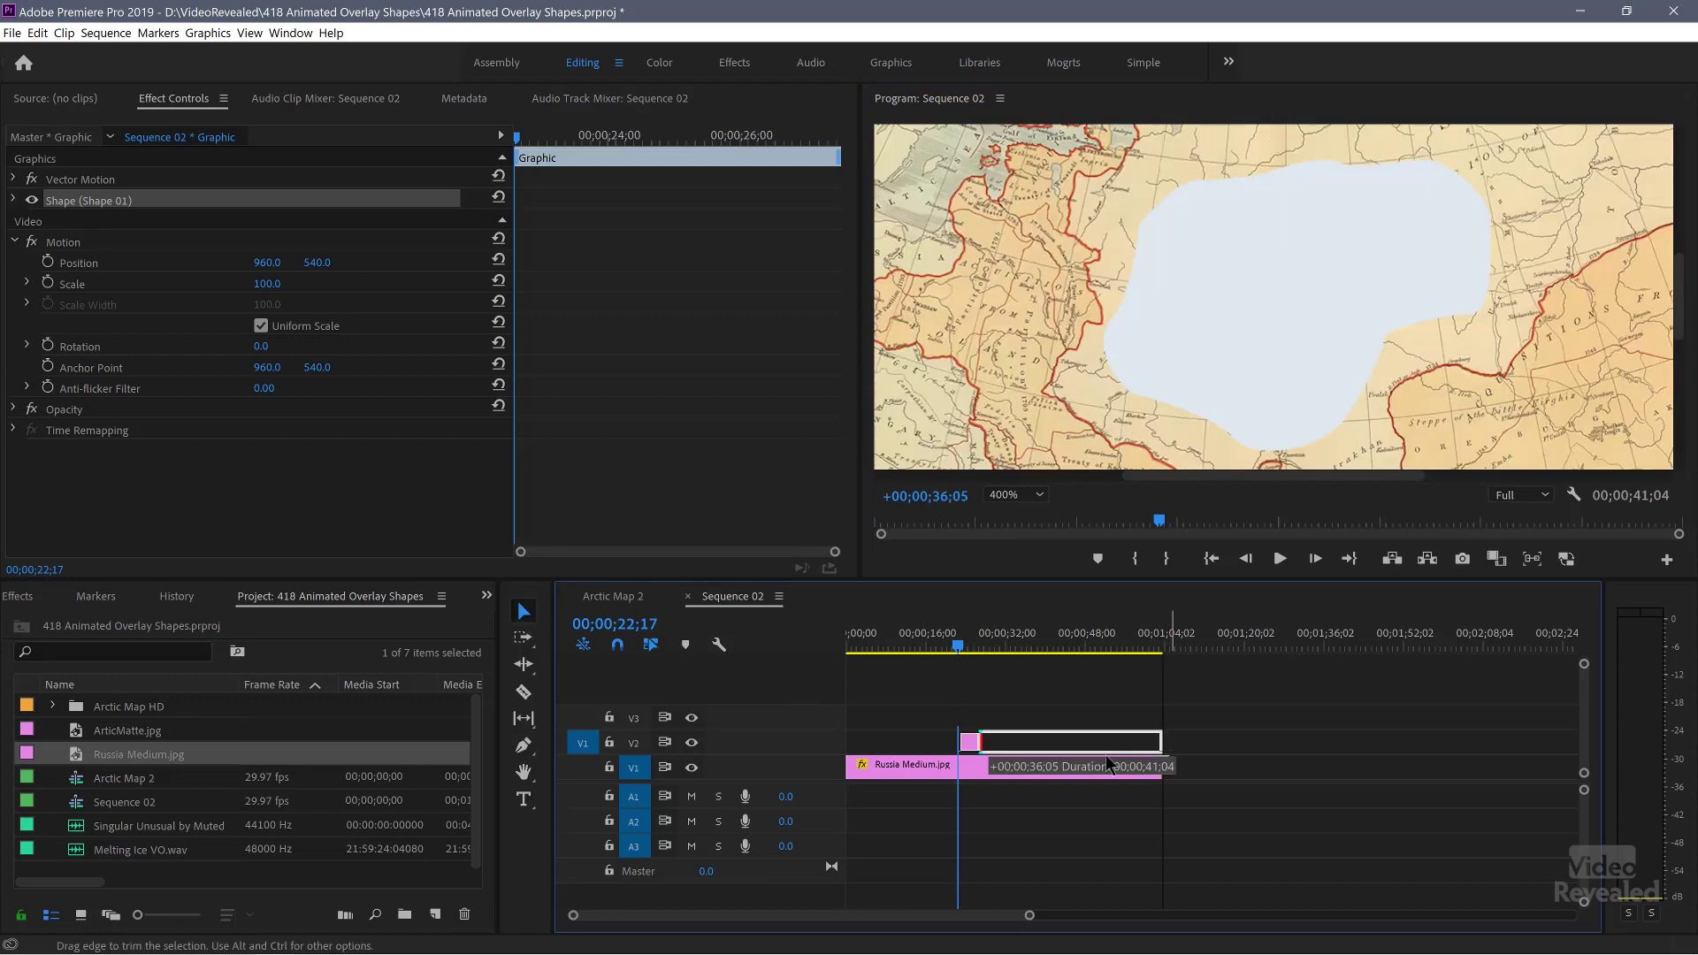
{"action": "left_click_drag", "start_coordinate": [872, 740], "coordinate": [847, 740]}
{"action": "left_click", "coordinate": [954, 647]}
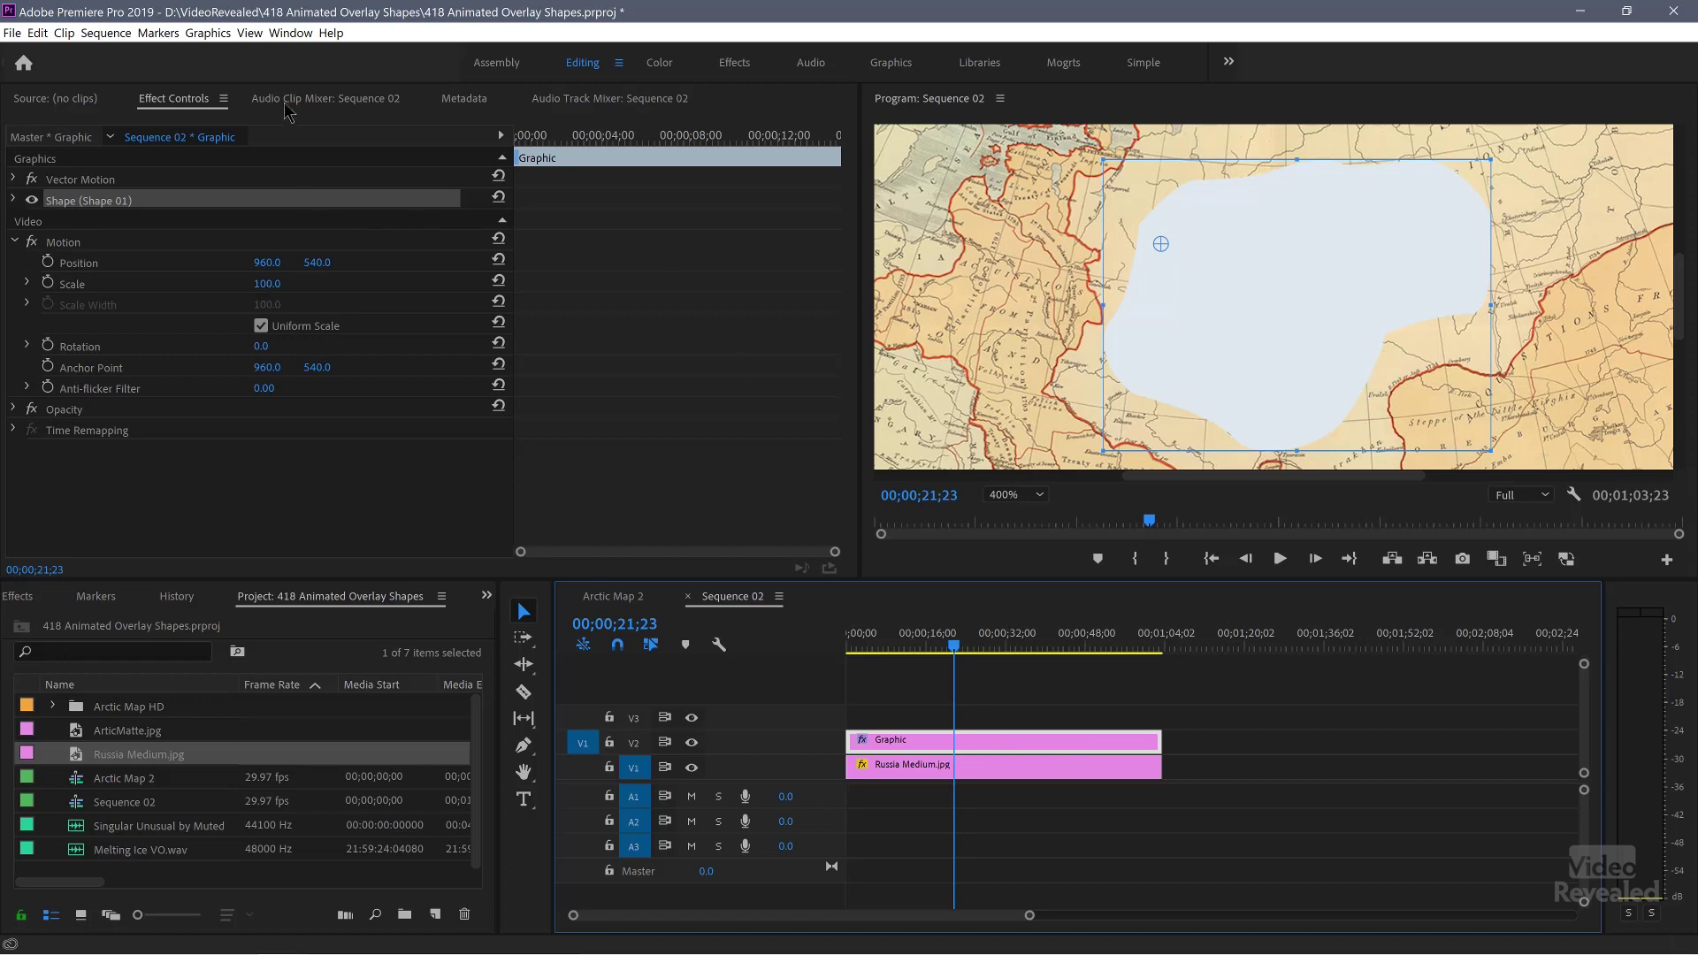
View Shape 01's Essential Graphics edit settings in the Graphics workspace, and return to the Editing workspace.
{"action": "left_click", "coordinate": [900, 66]}
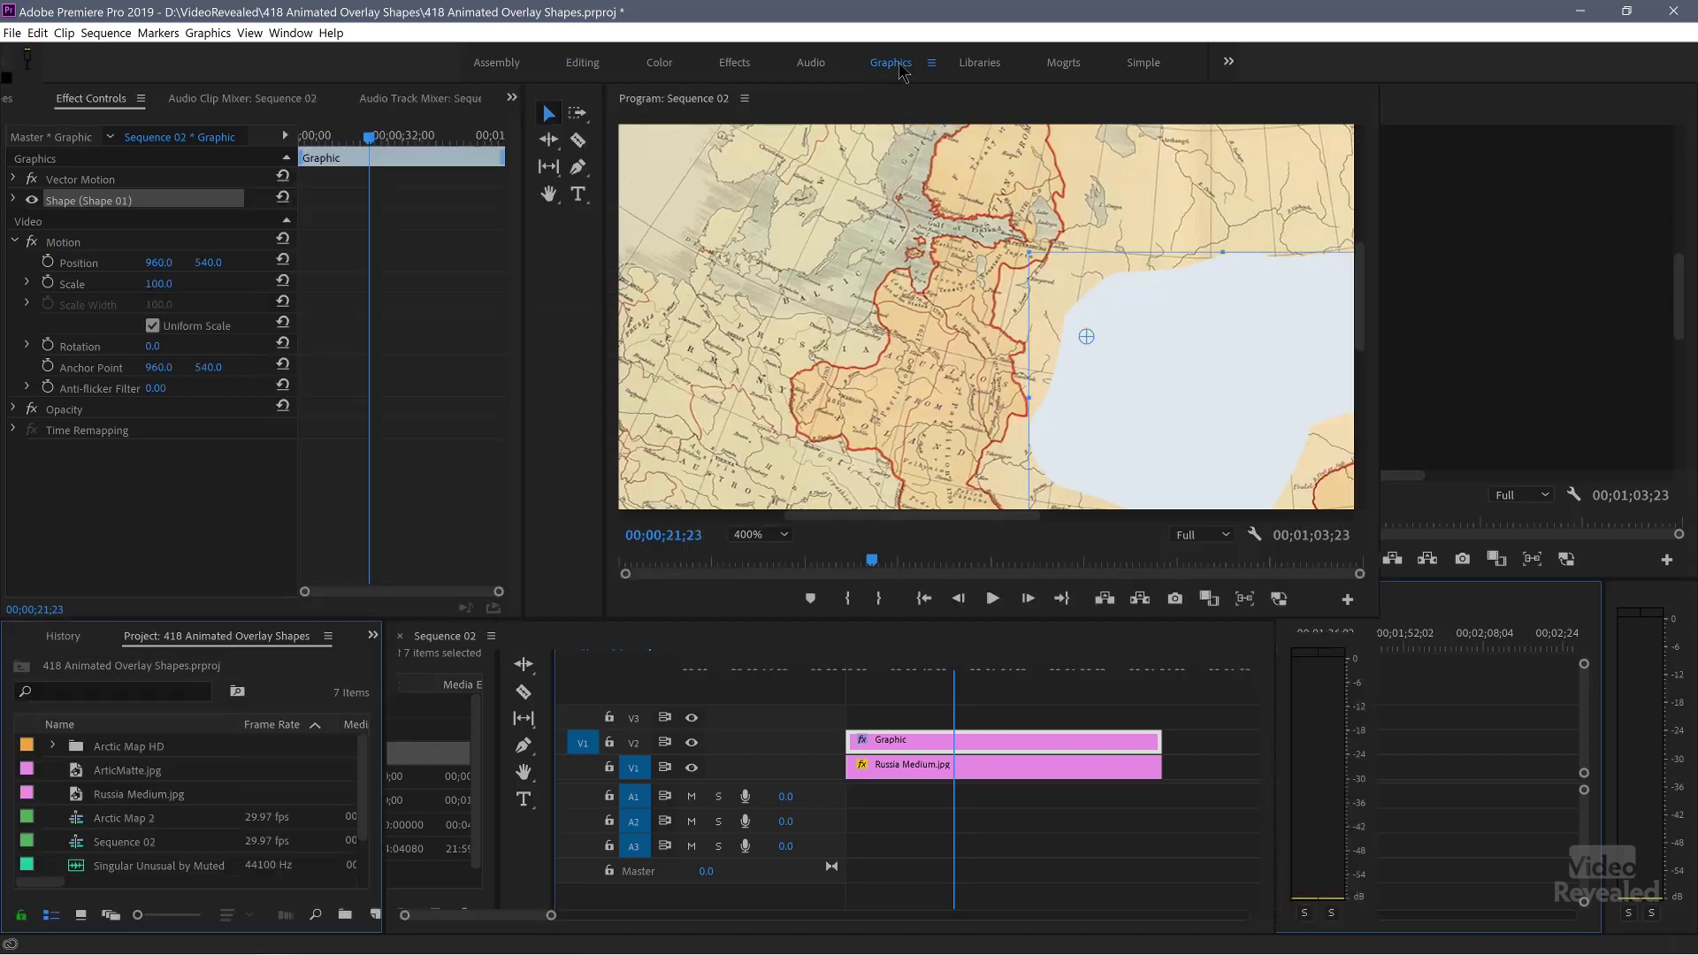
{"action": "left_click", "coordinate": [1467, 132]}
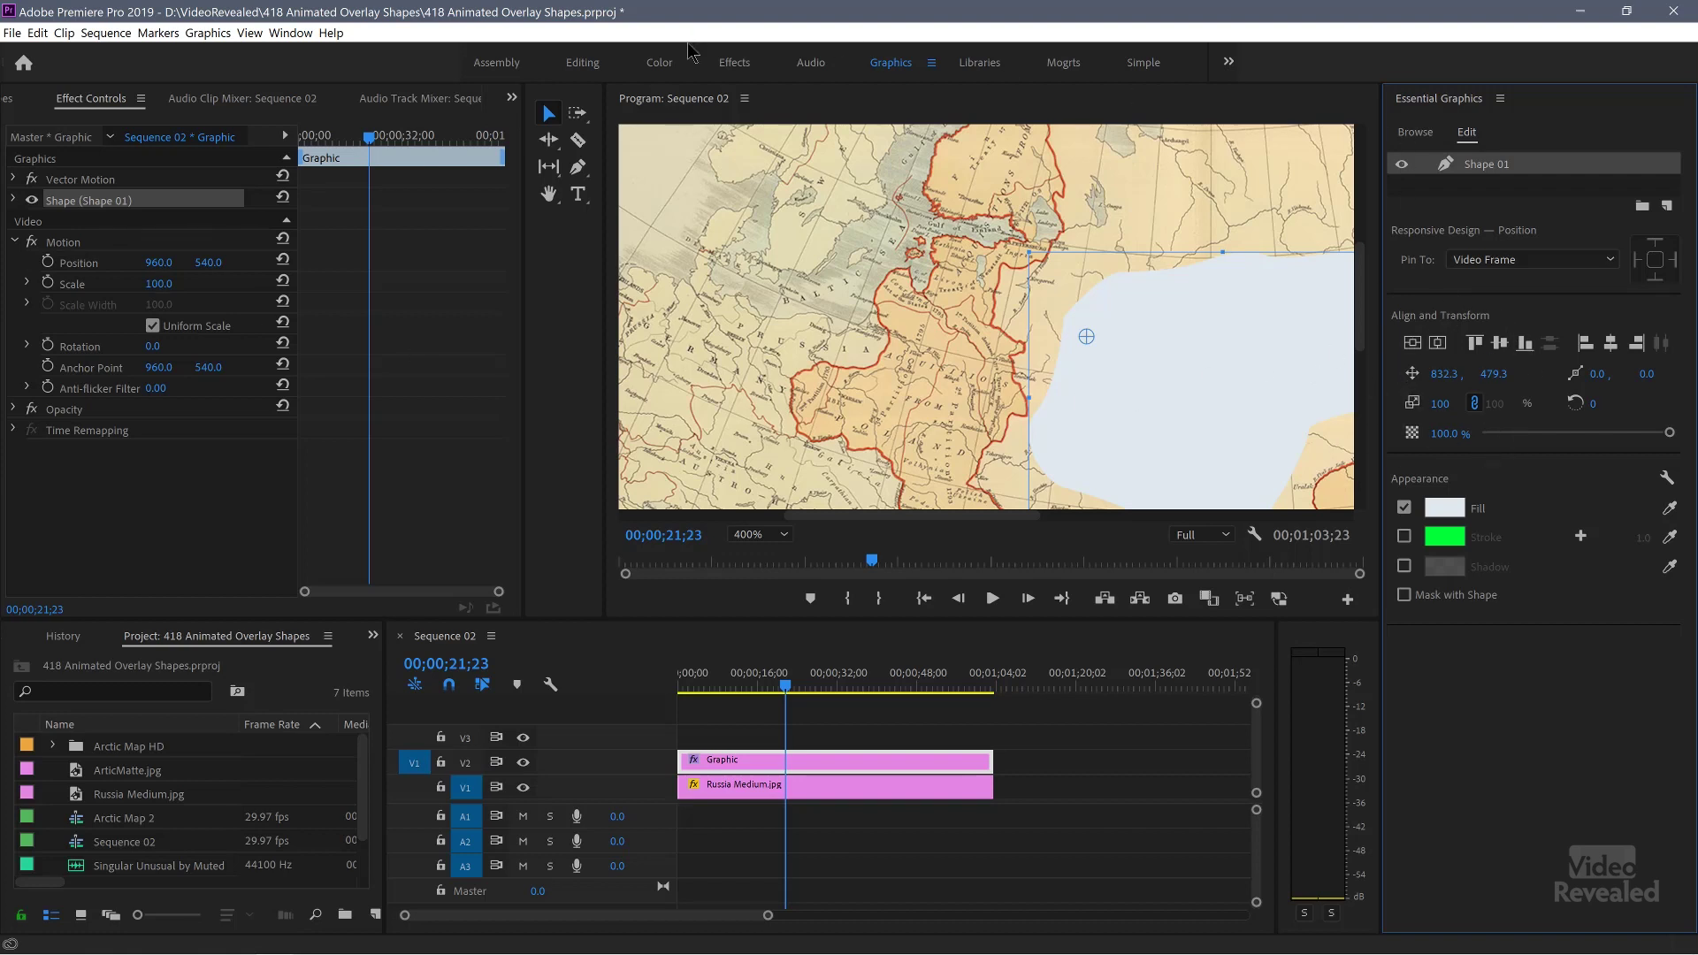
{"action": "left_click", "coordinate": [588, 62]}
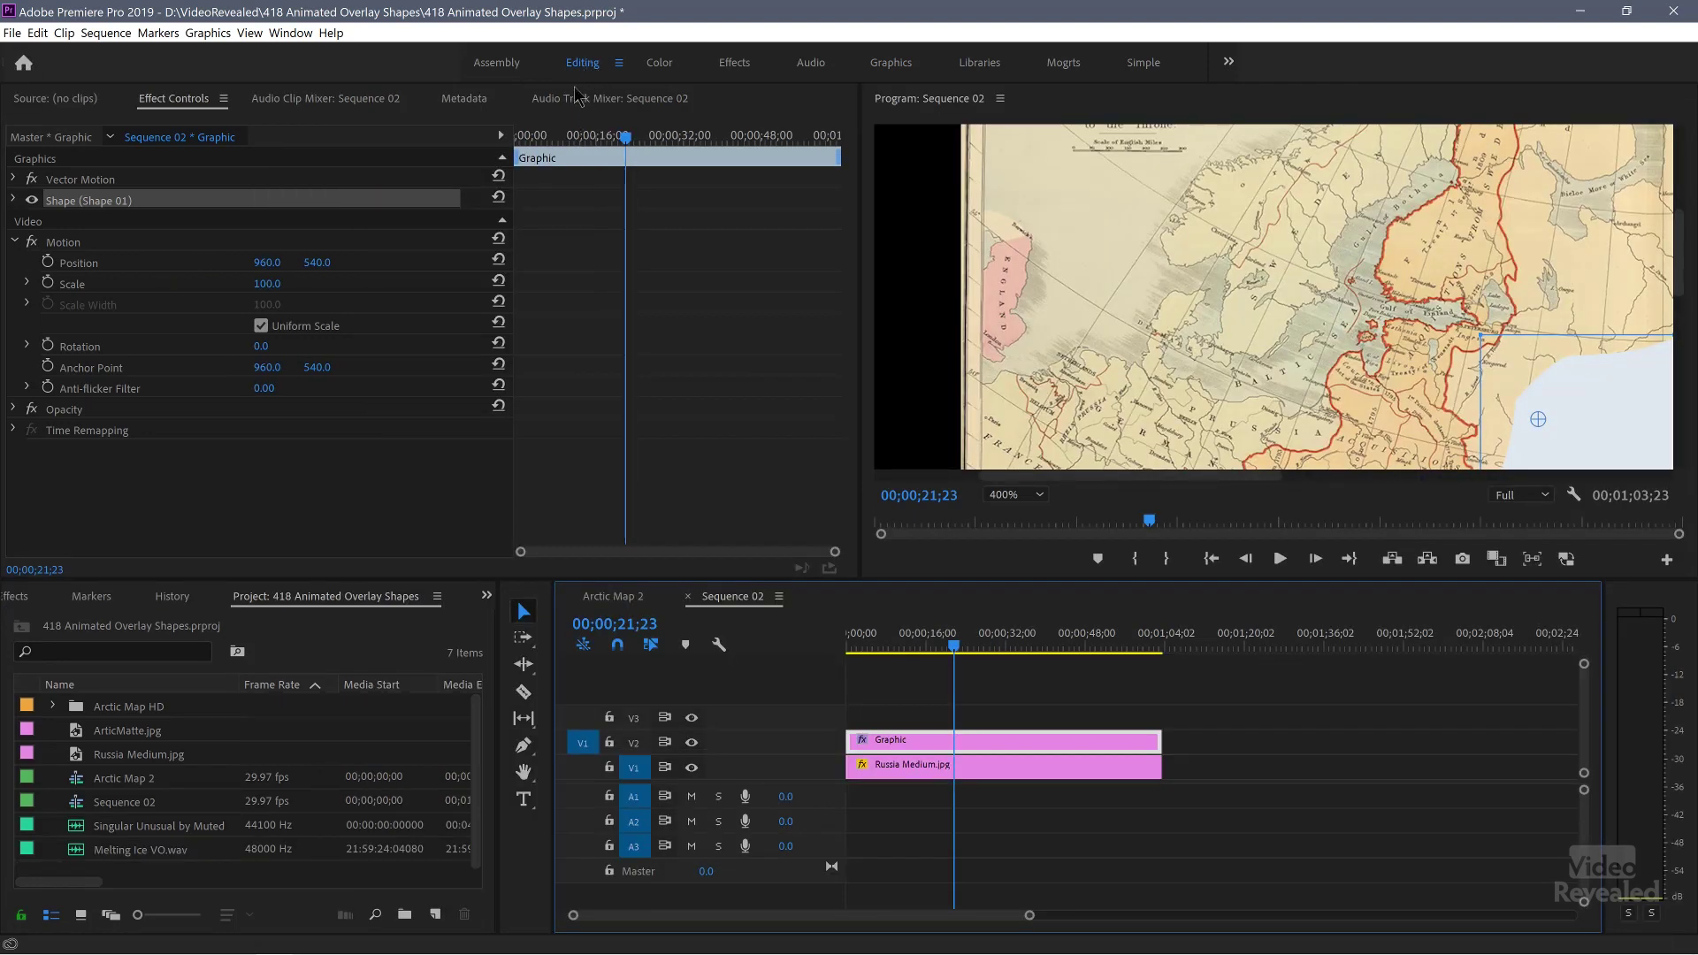
Return the playhead to the start of the sequence and set the program monitor zoom to Fit.
{"action": "key", "text": "Home"}
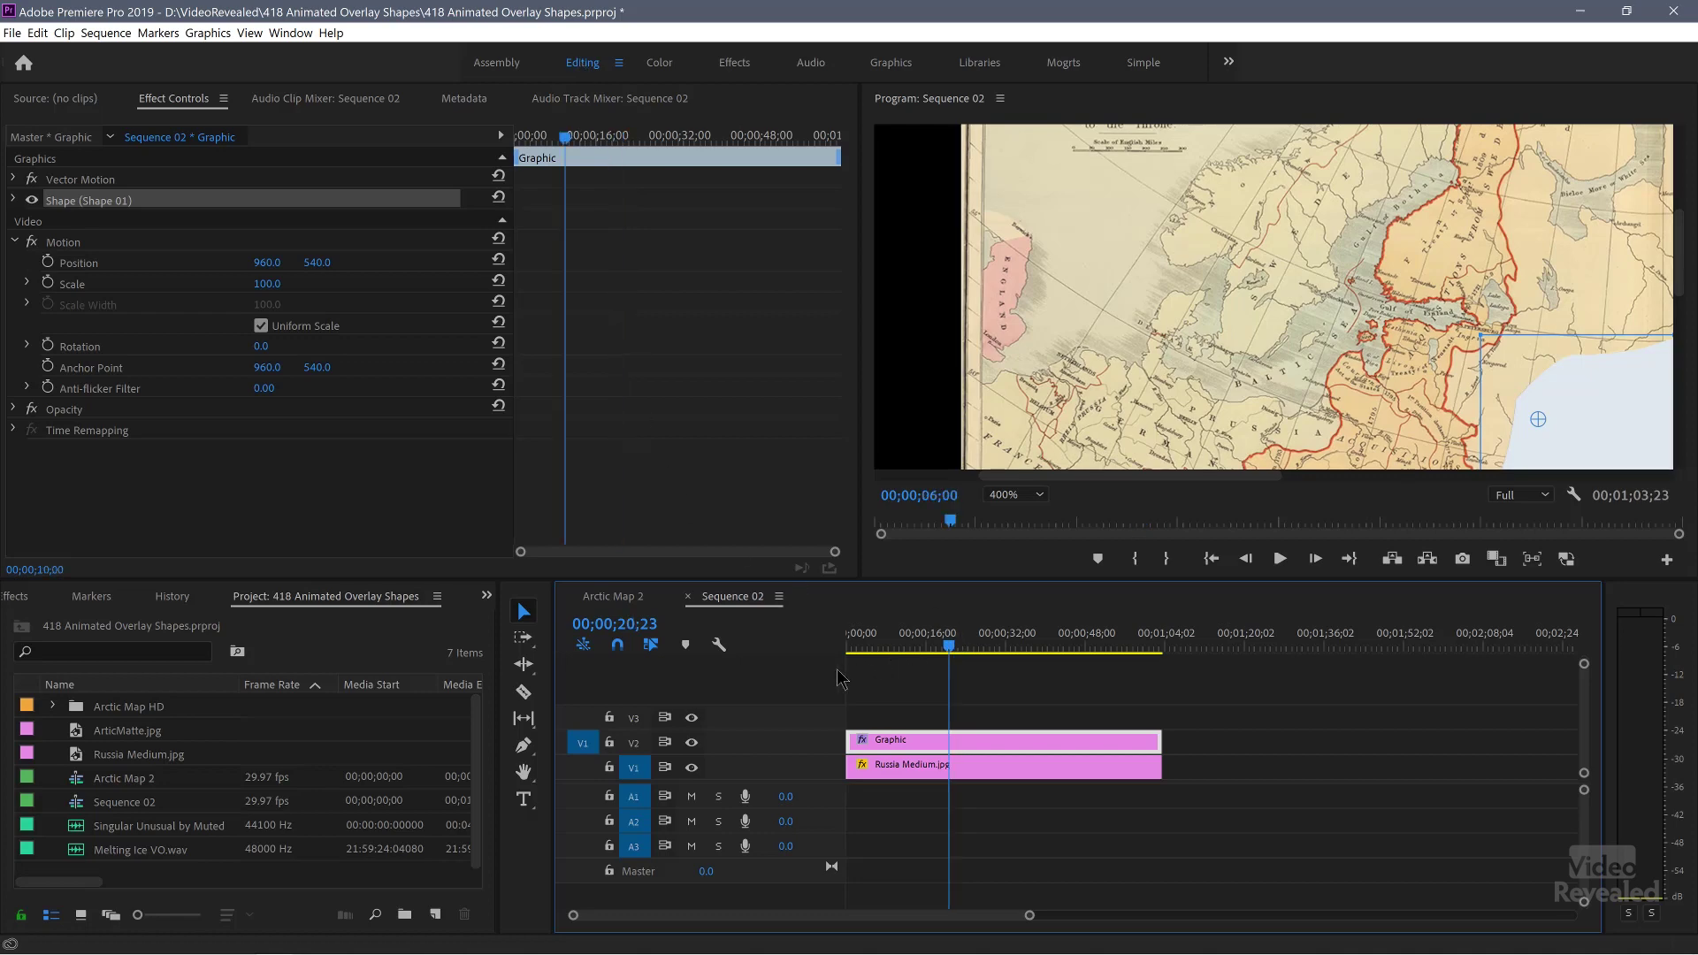
{"action": "left_click", "coordinate": [1017, 494]}
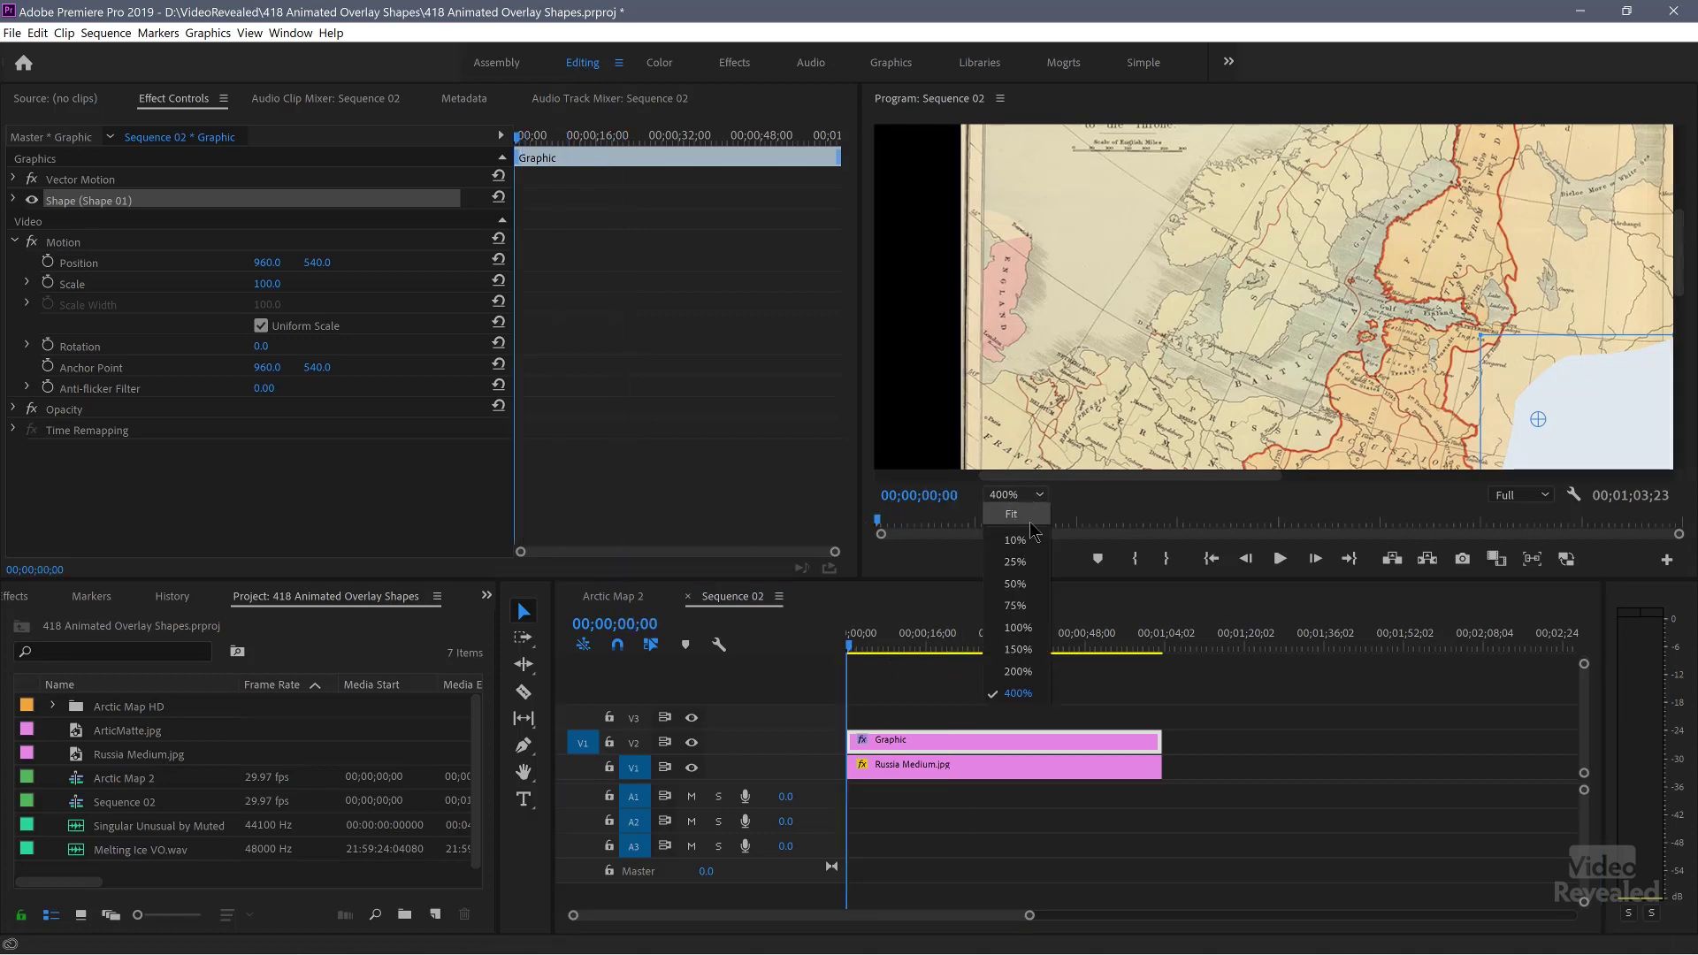
{"action": "left_click", "coordinate": [1028, 529]}
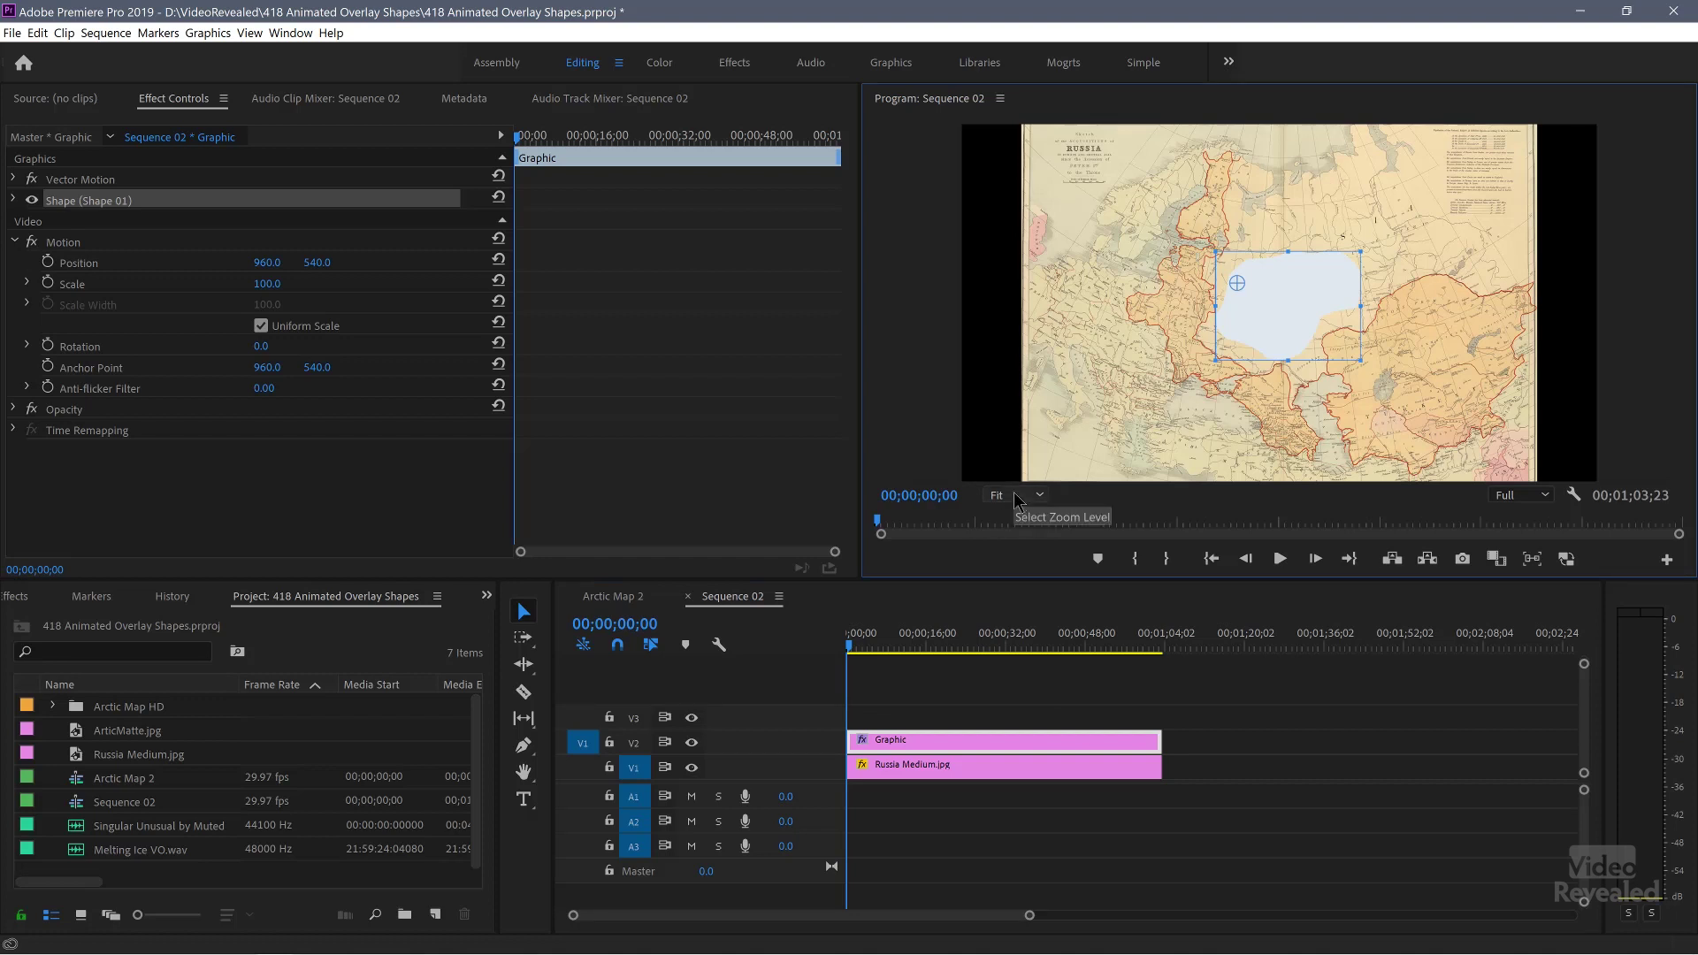
Set the Scale of the Russia Medium.jpg clip to 128 and reselect the Graphic clip.
{"action": "left_click", "coordinate": [929, 767]}
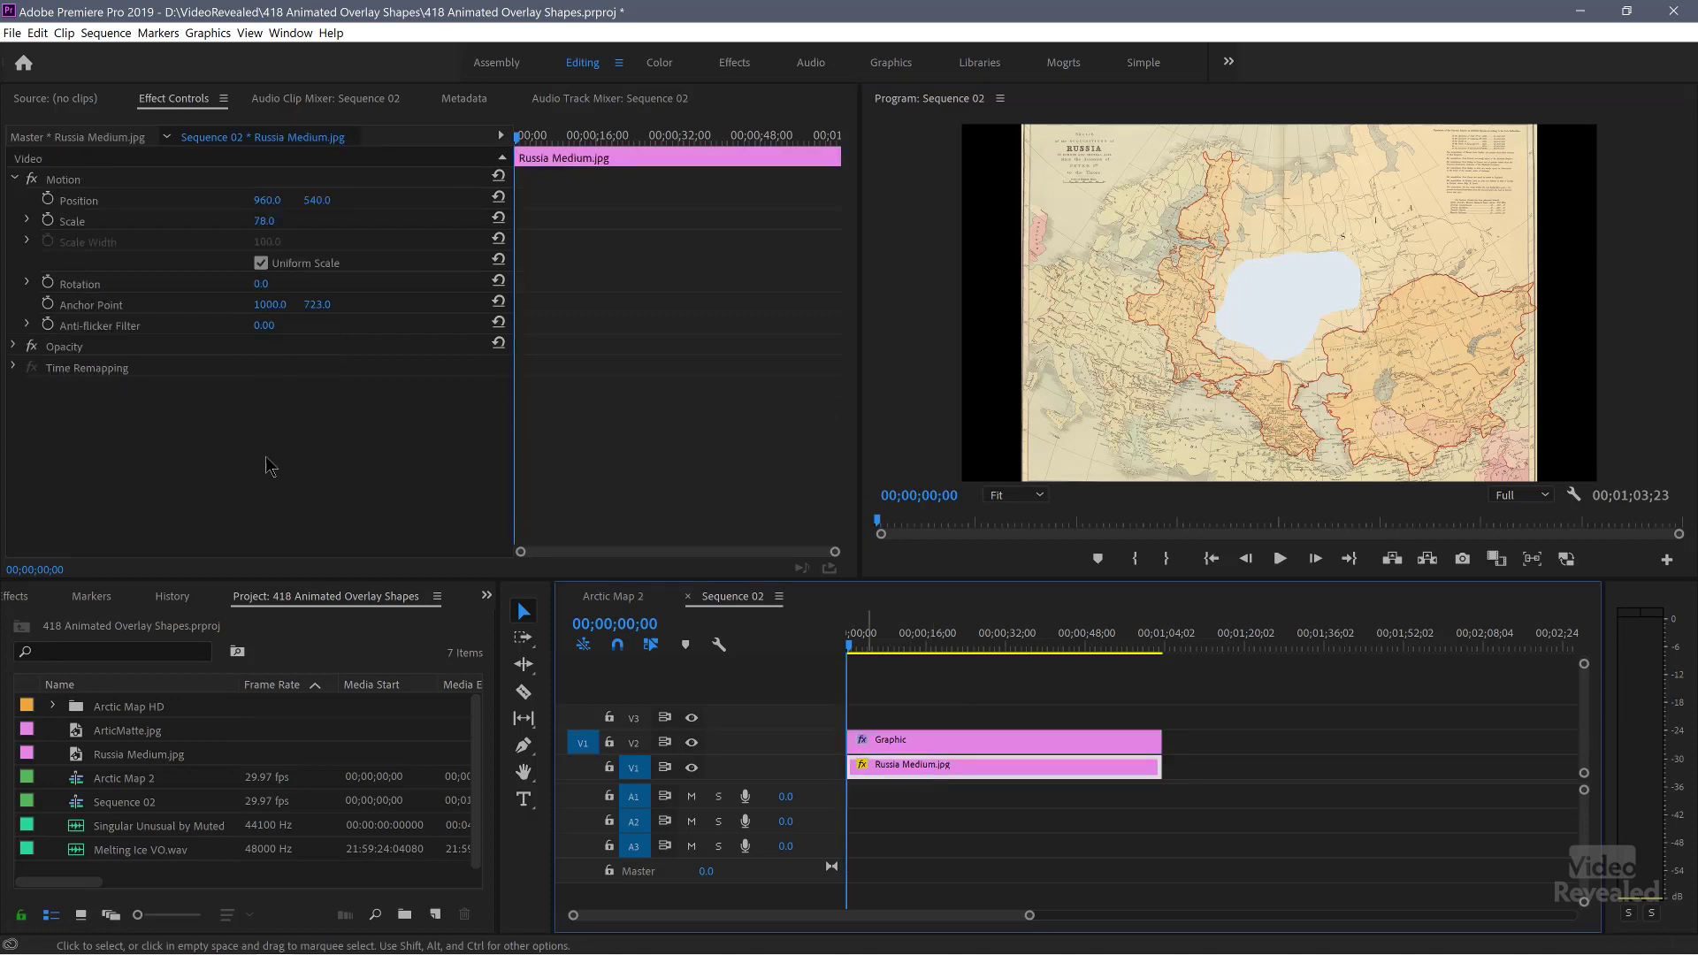
{"action": "left_click_drag", "start_coordinate": [262, 221], "coordinate": [314, 221]}
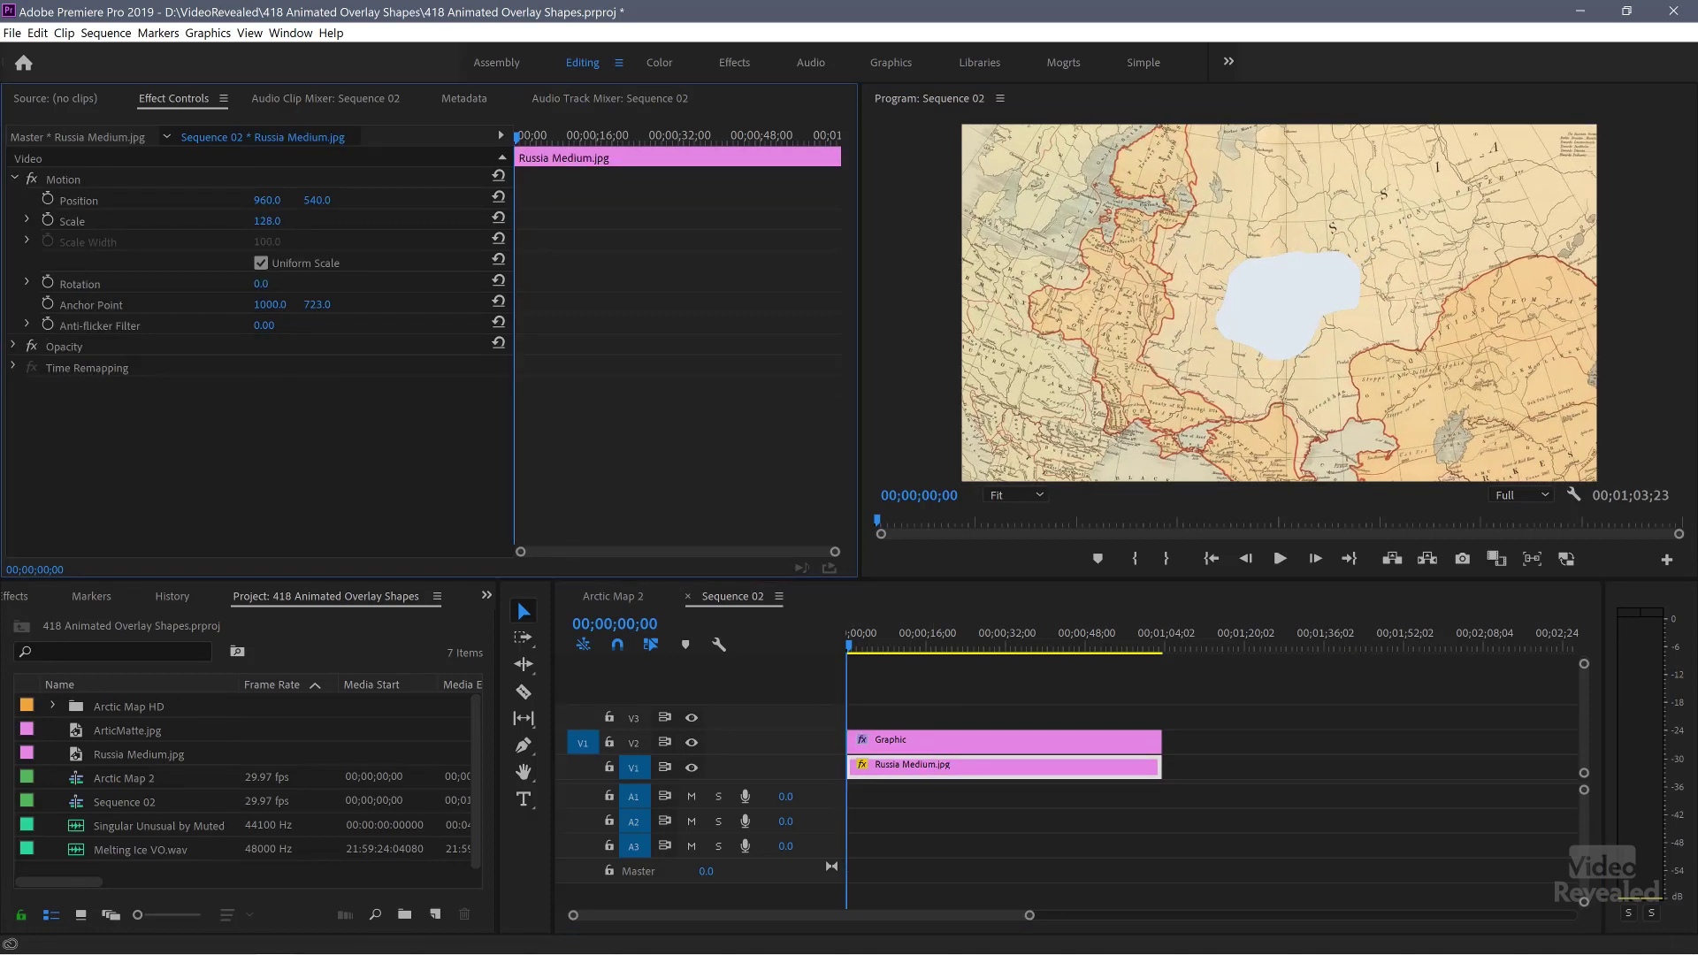
{"action": "left_click", "coordinate": [917, 739]}
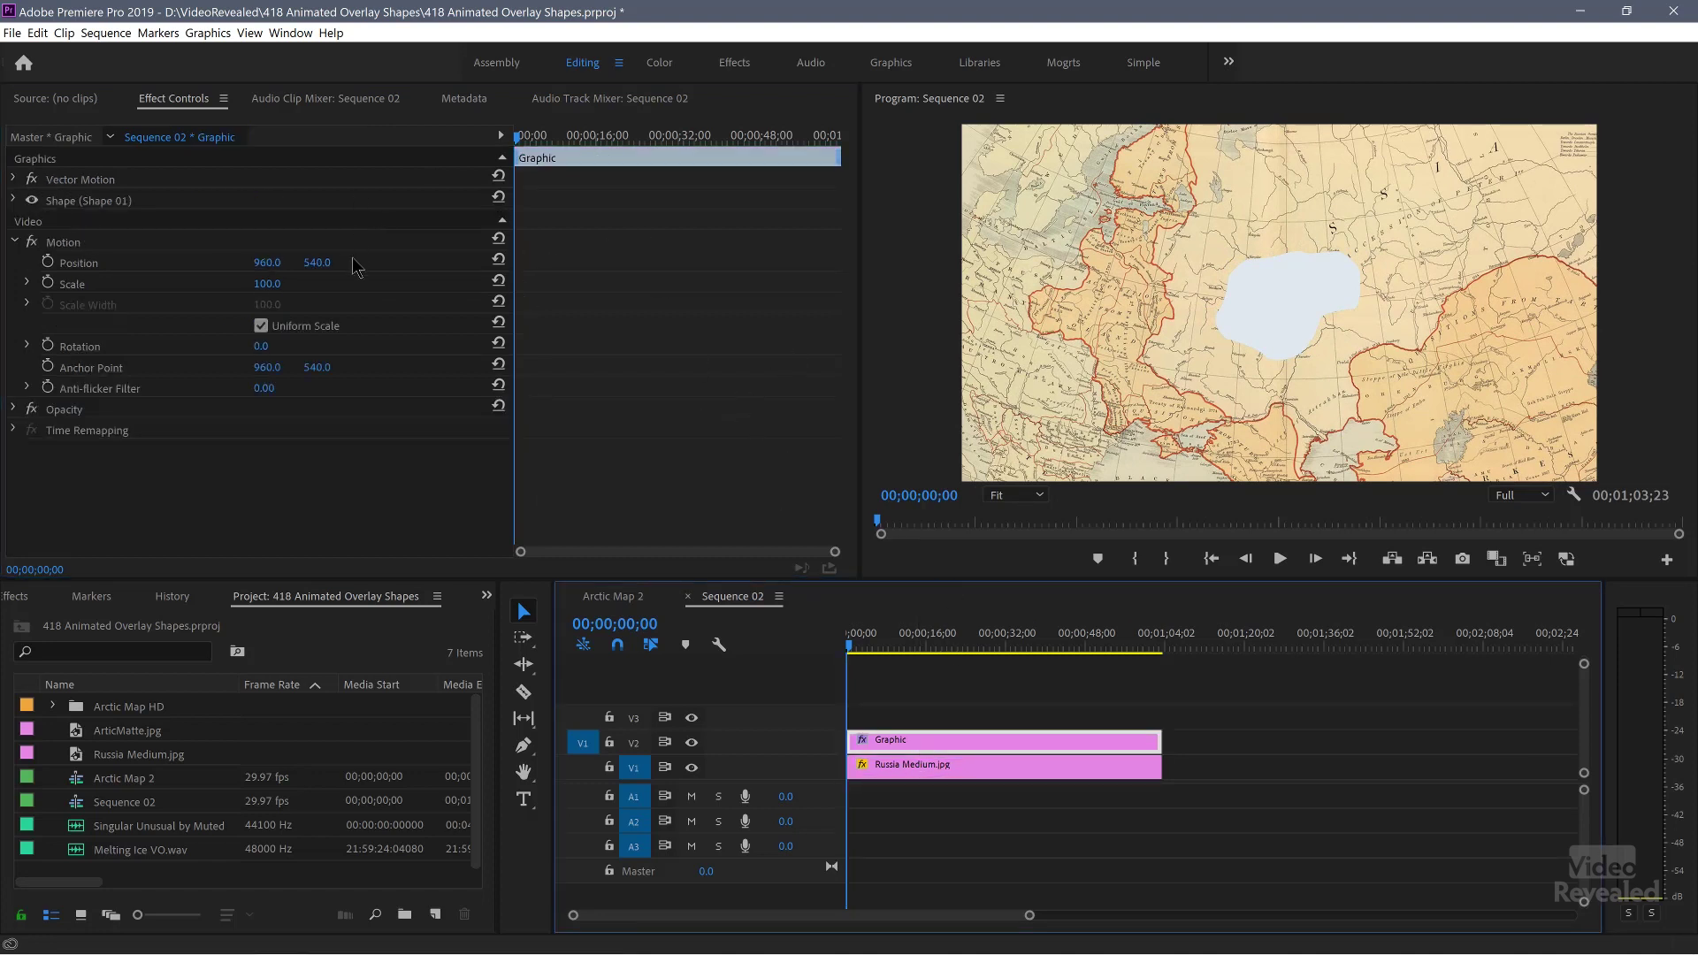
Enlarge the white shape toward the map's upper right by pulling its corner outward.
{"action": "left_click", "coordinate": [1323, 292]}
{"action": "left_click_drag", "start_coordinate": [1390, 192], "coordinate": [1455, 182]}
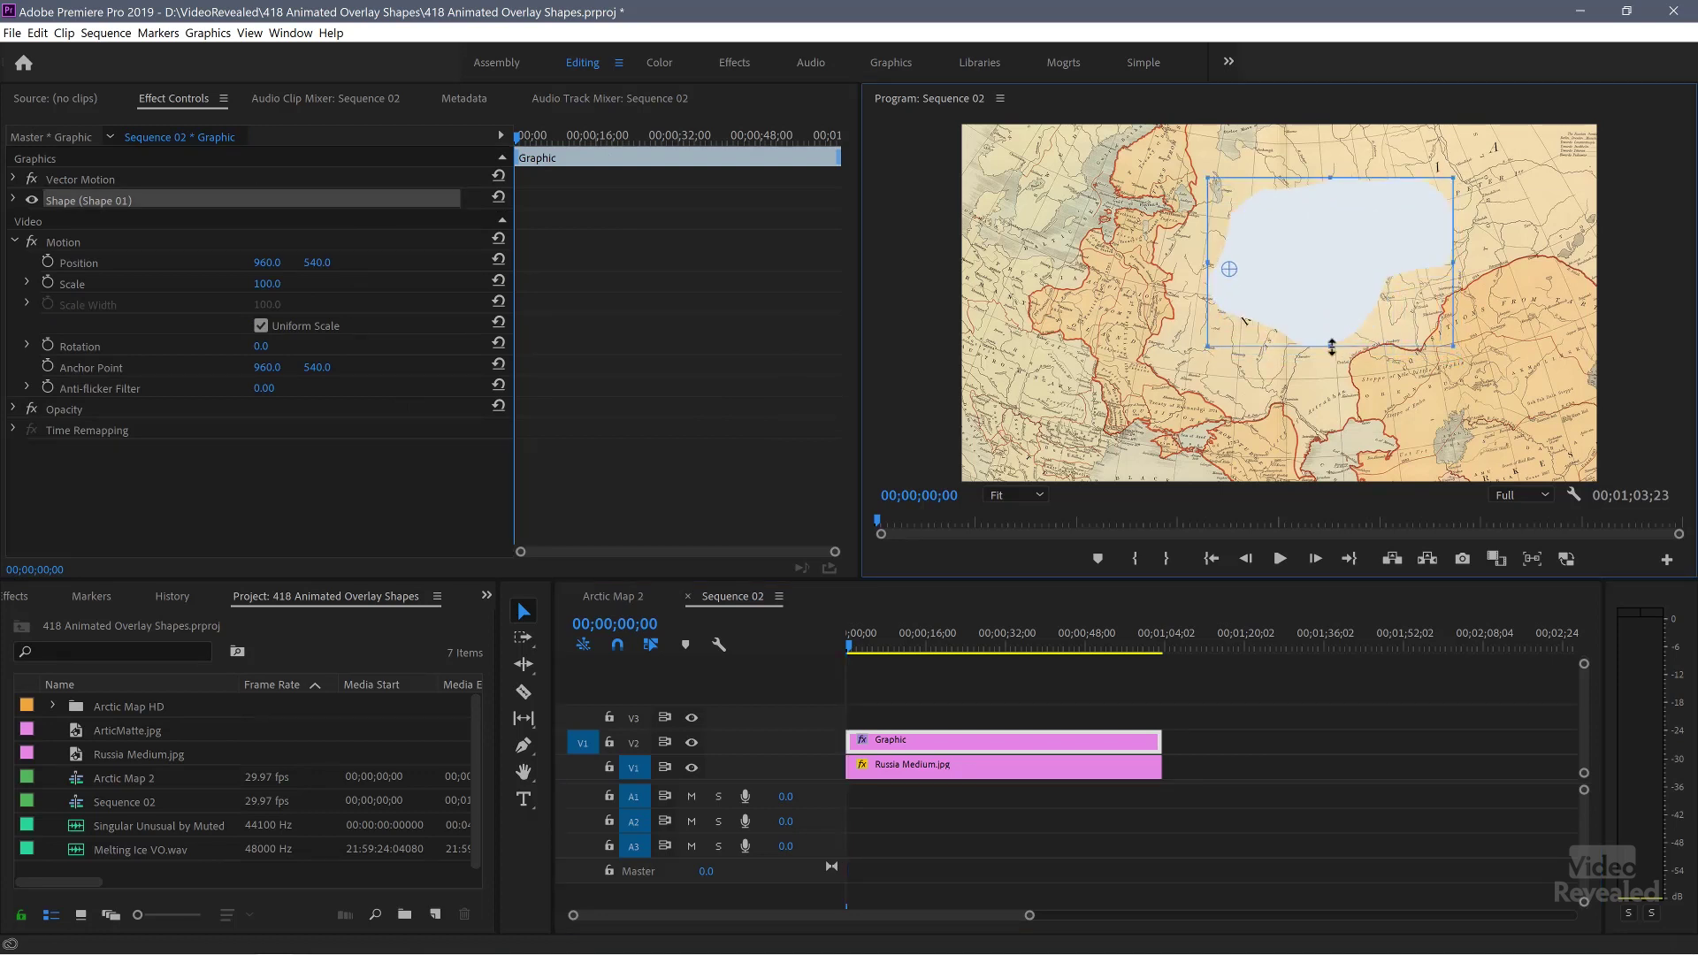
{"action": "left_click", "coordinate": [1282, 390]}
{"action": "left_click", "coordinate": [1302, 294]}
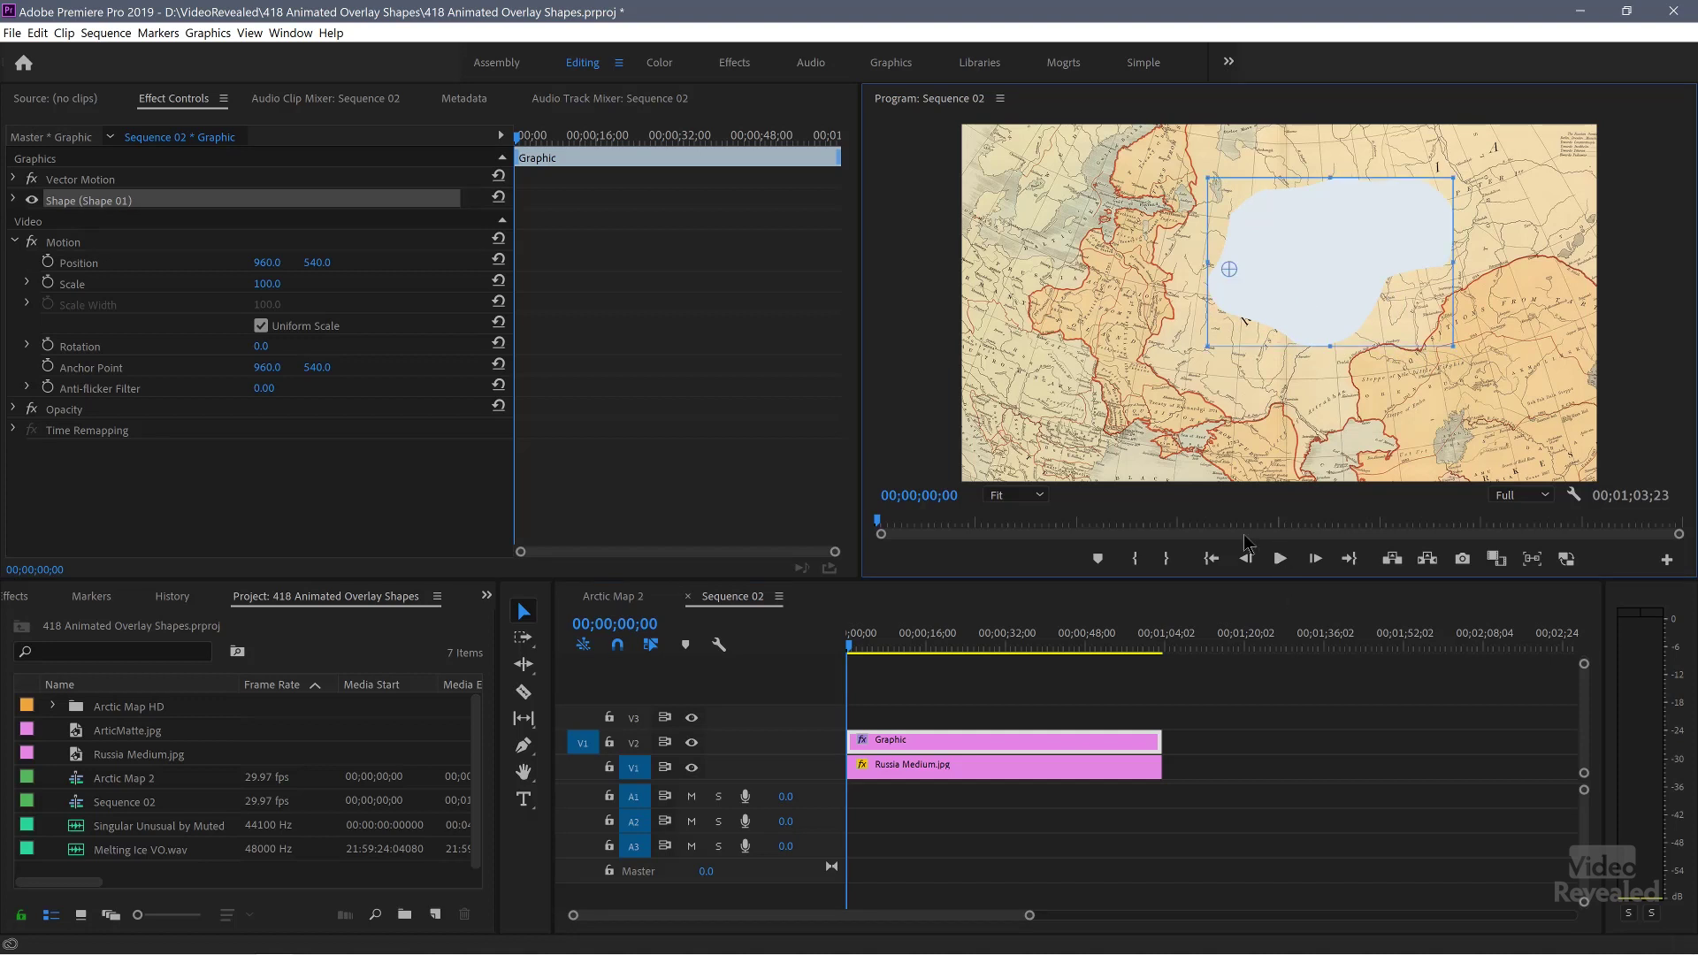
Activate the Pen tool and select Shape 01 so its path points are available for editing.
{"action": "left_click", "coordinate": [523, 745]}
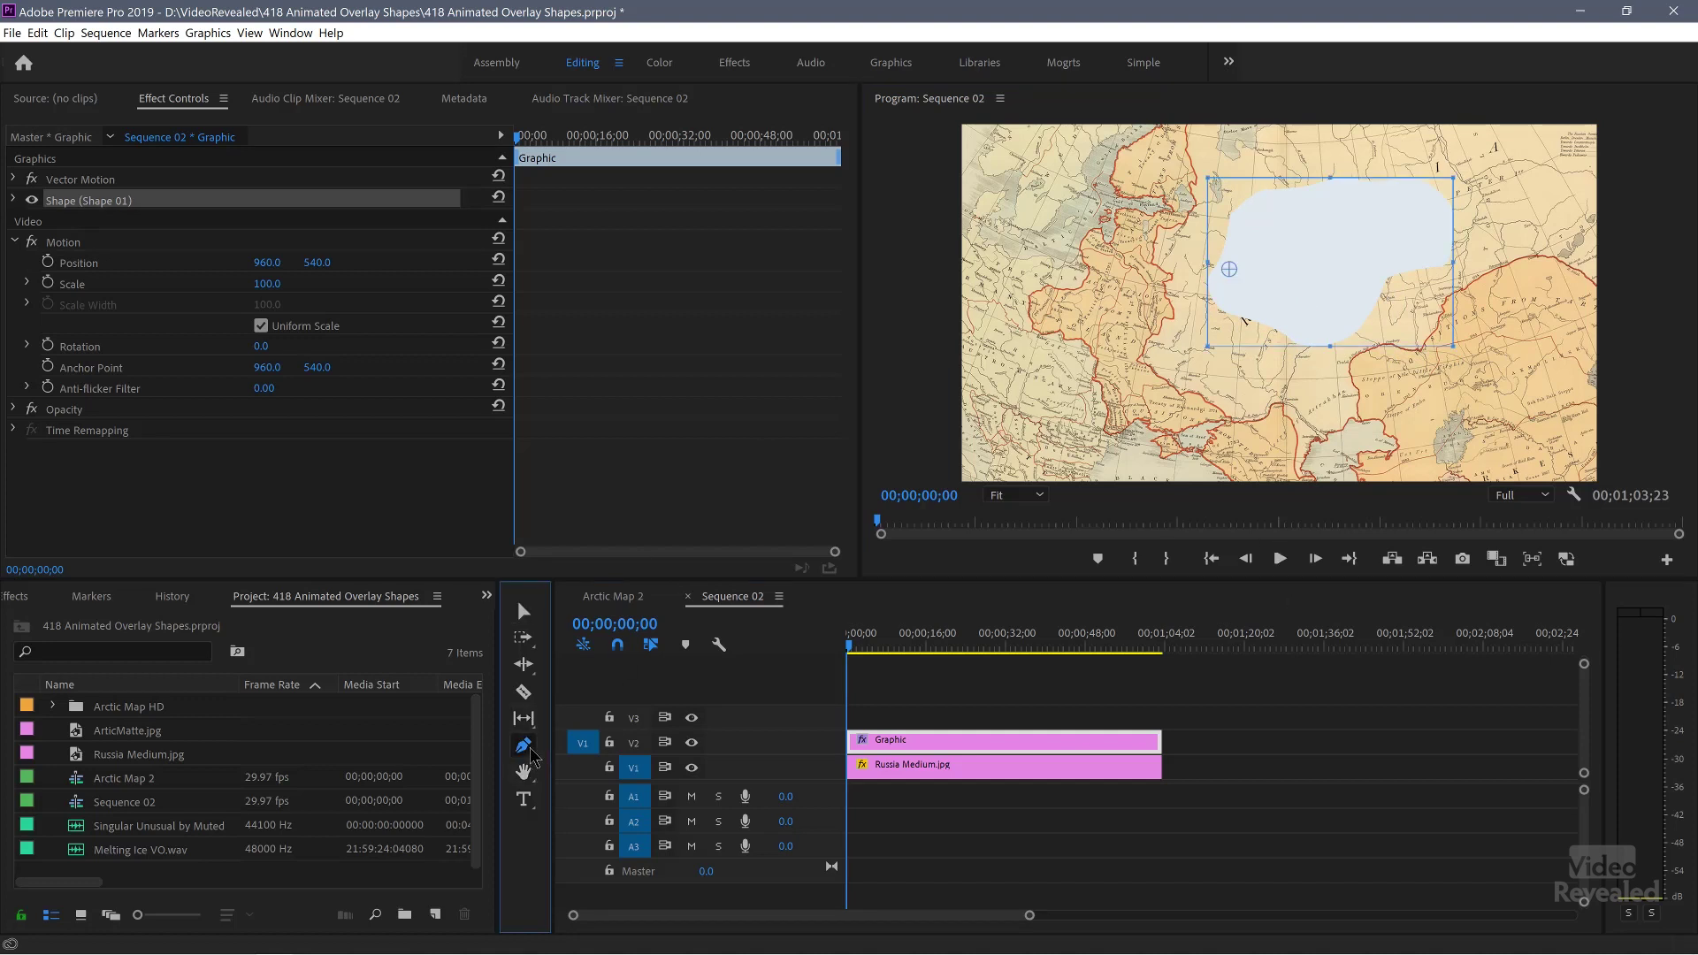
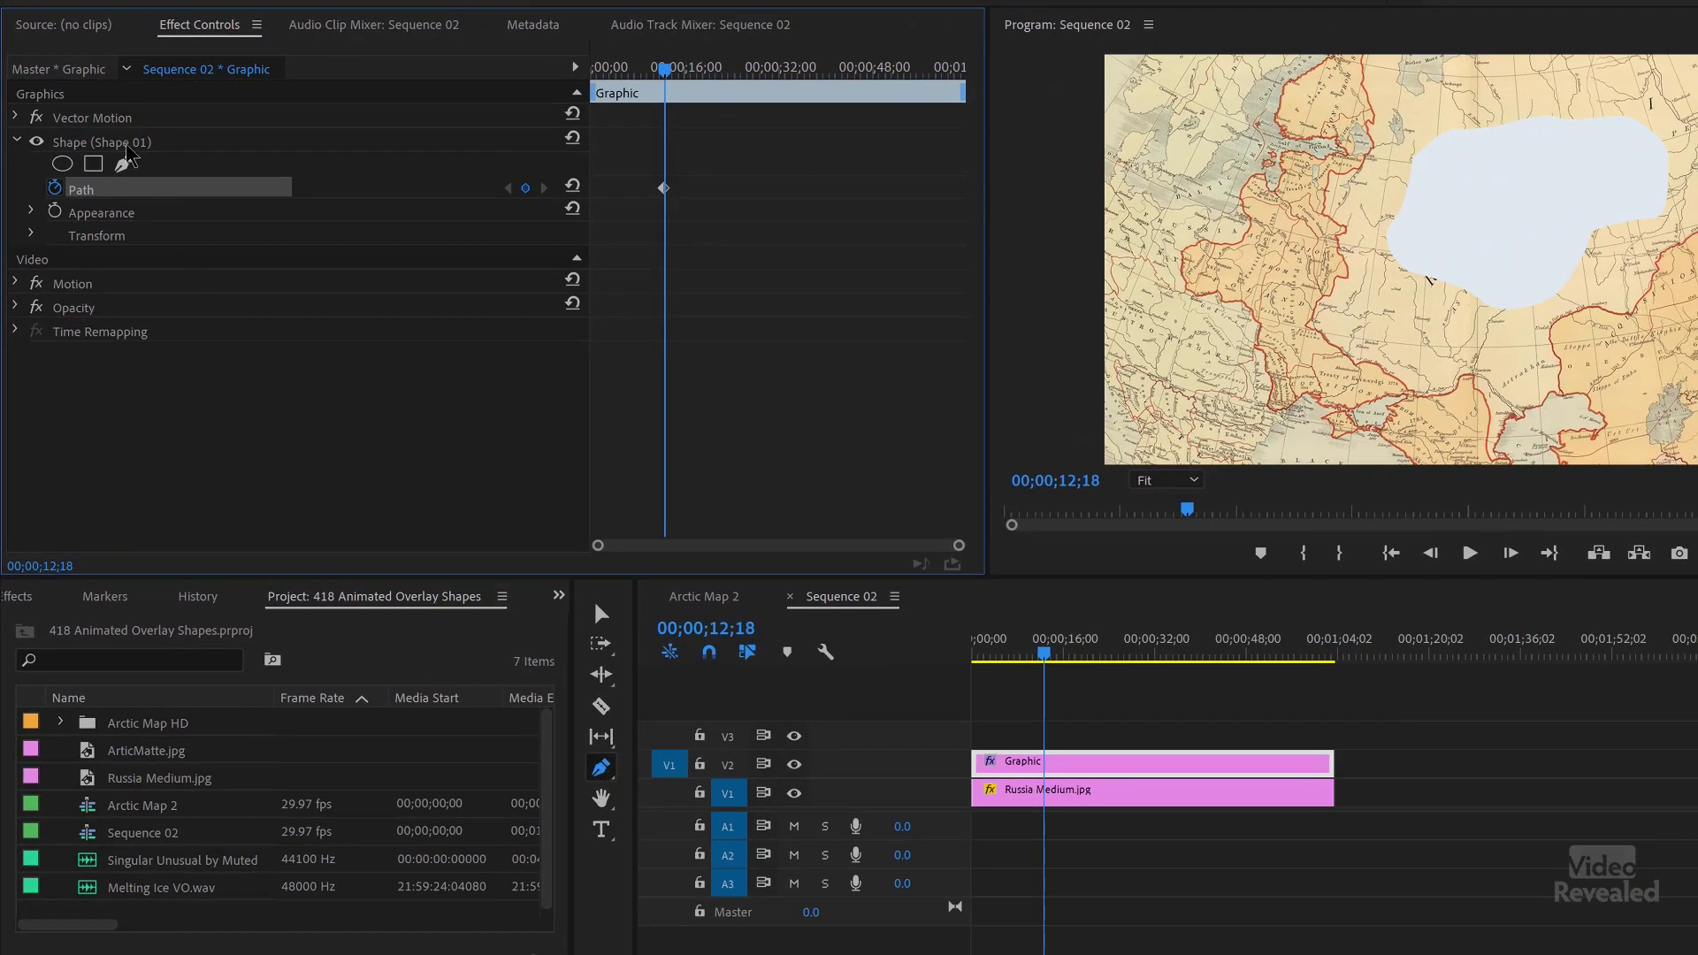
{"action": "left_click", "coordinate": [126, 144]}
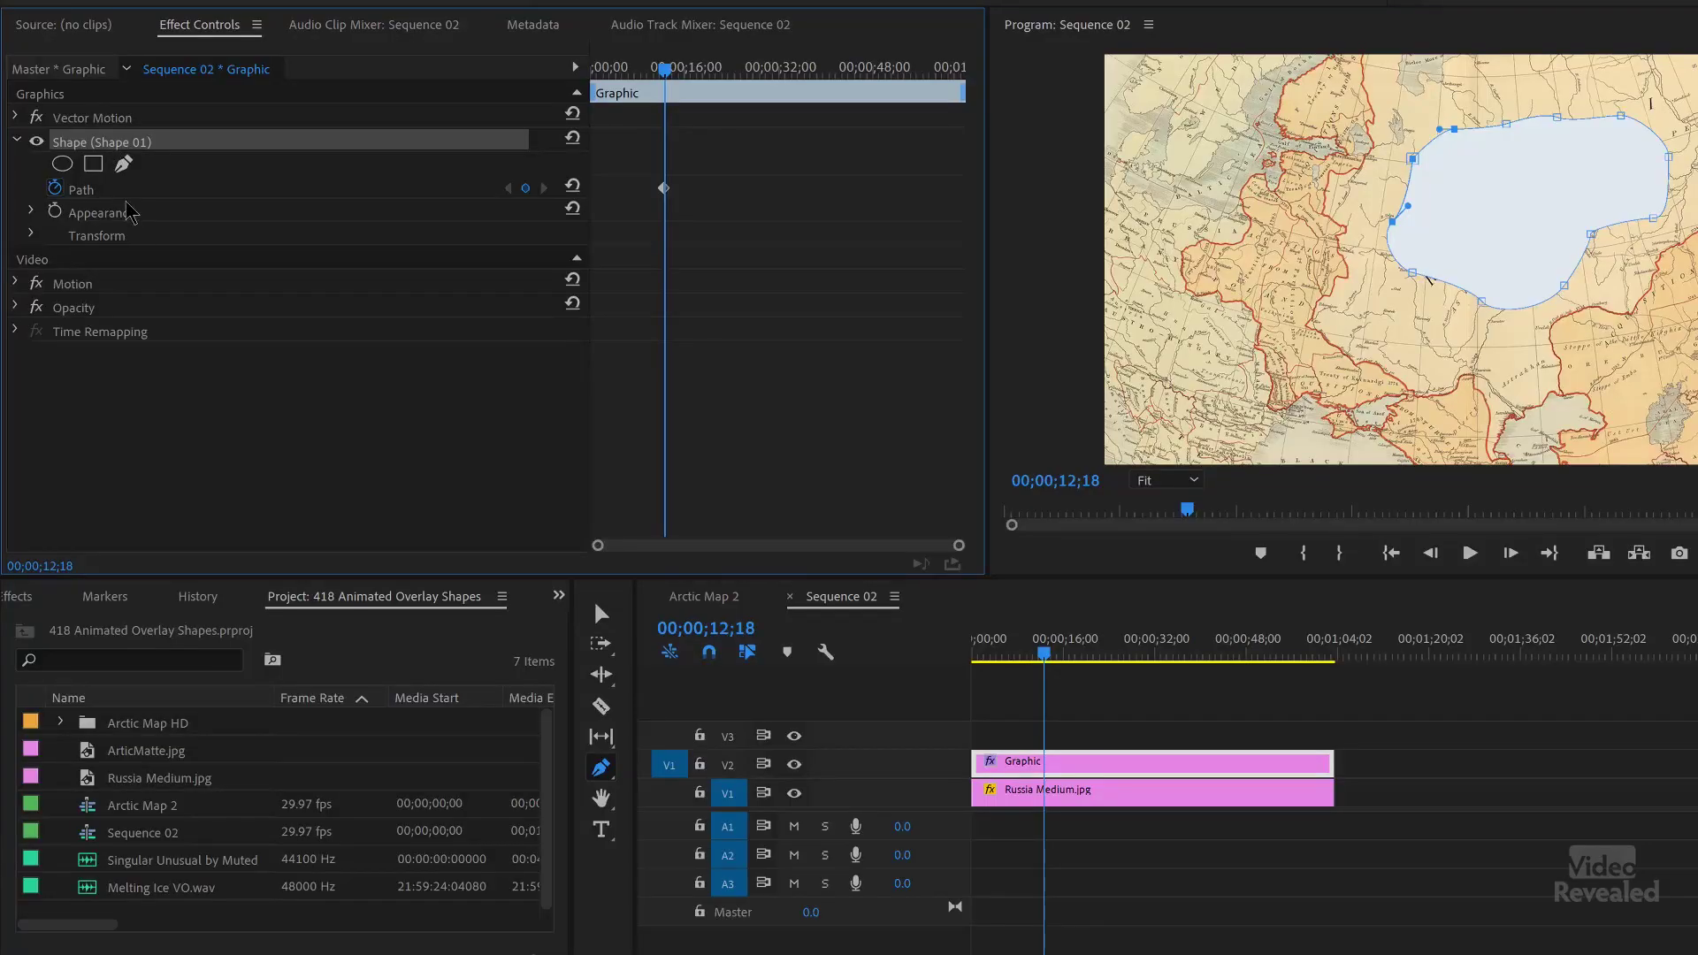
{"action": "left_click", "coordinate": [122, 194]}
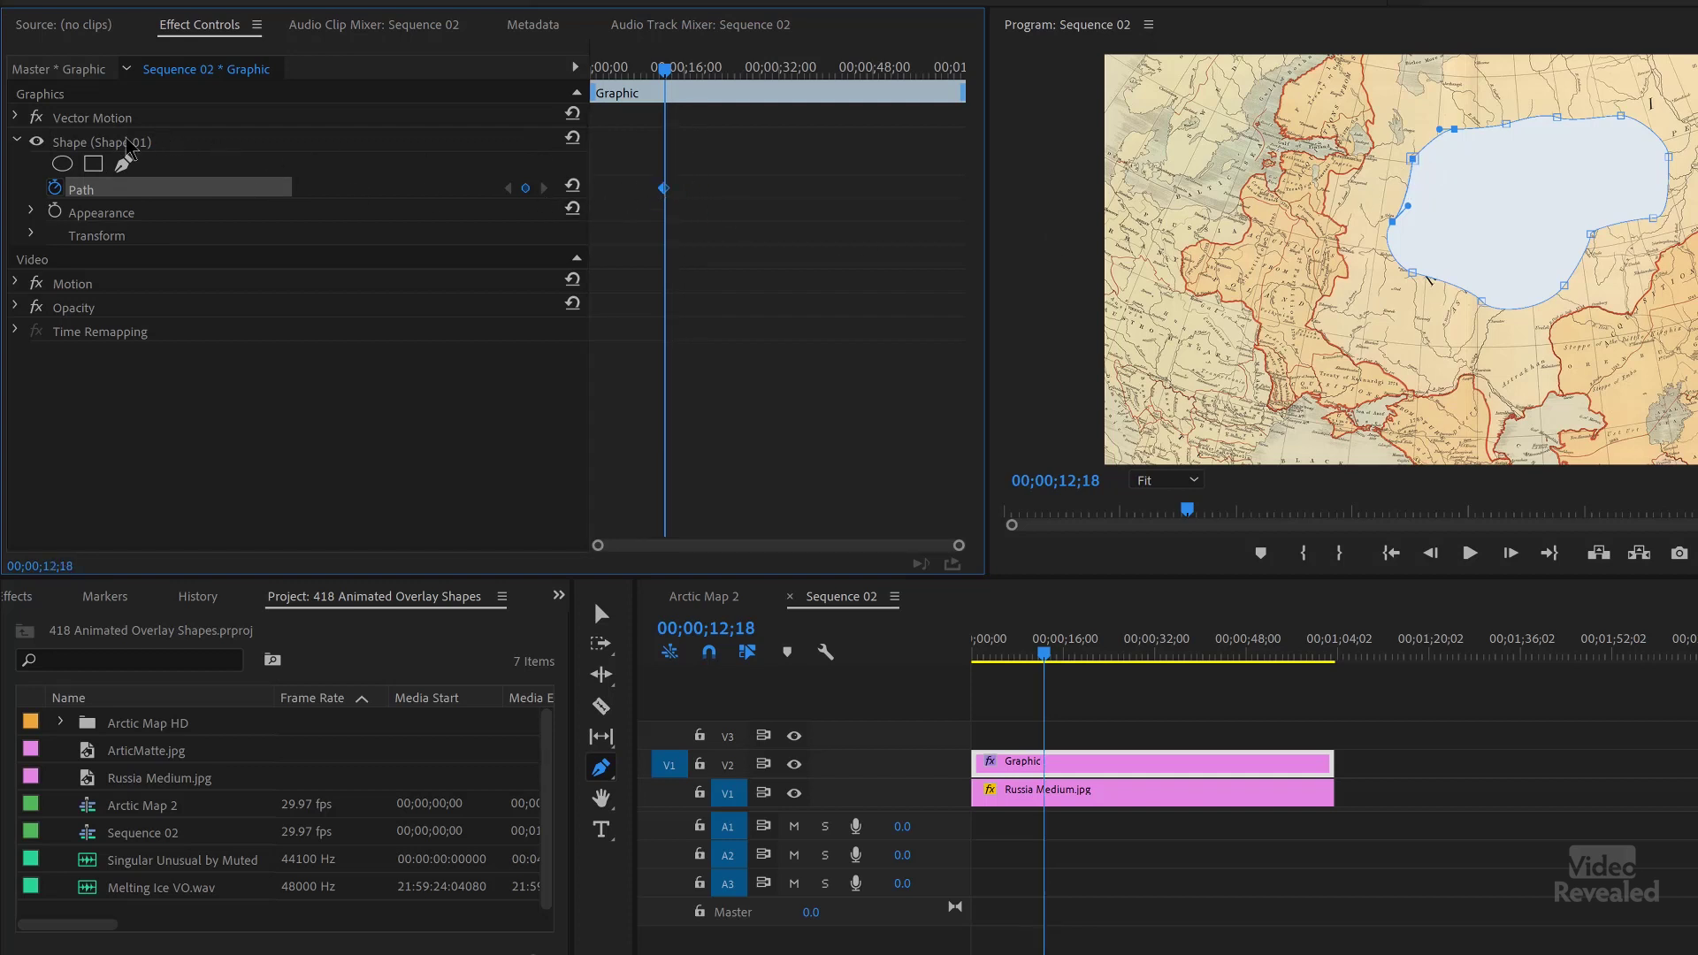
{"action": "left_click", "coordinate": [60, 151]}
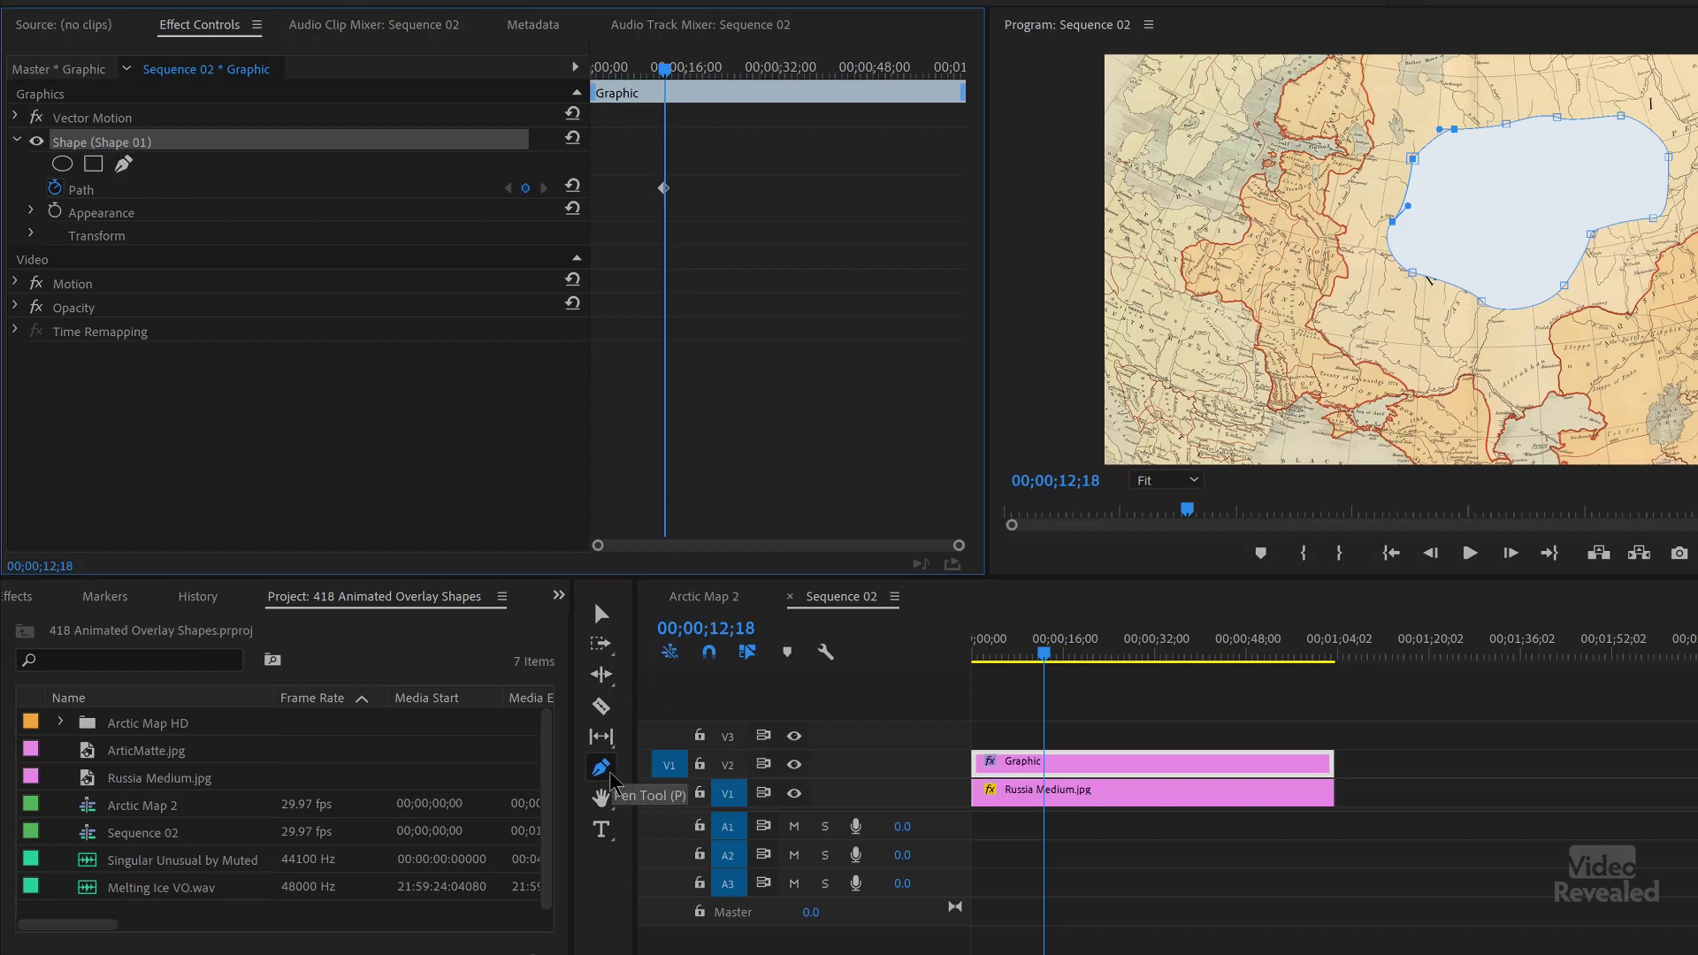
At 00;00;42;00, reshape Shape 01's path by pulling its lower points down and its right-side points outward.
{"action": "left_click_drag", "start_coordinate": [686, 71], "coordinate": [836, 78]}
{"action": "left_click_drag", "start_coordinate": [1412, 273], "coordinate": [1492, 350]}
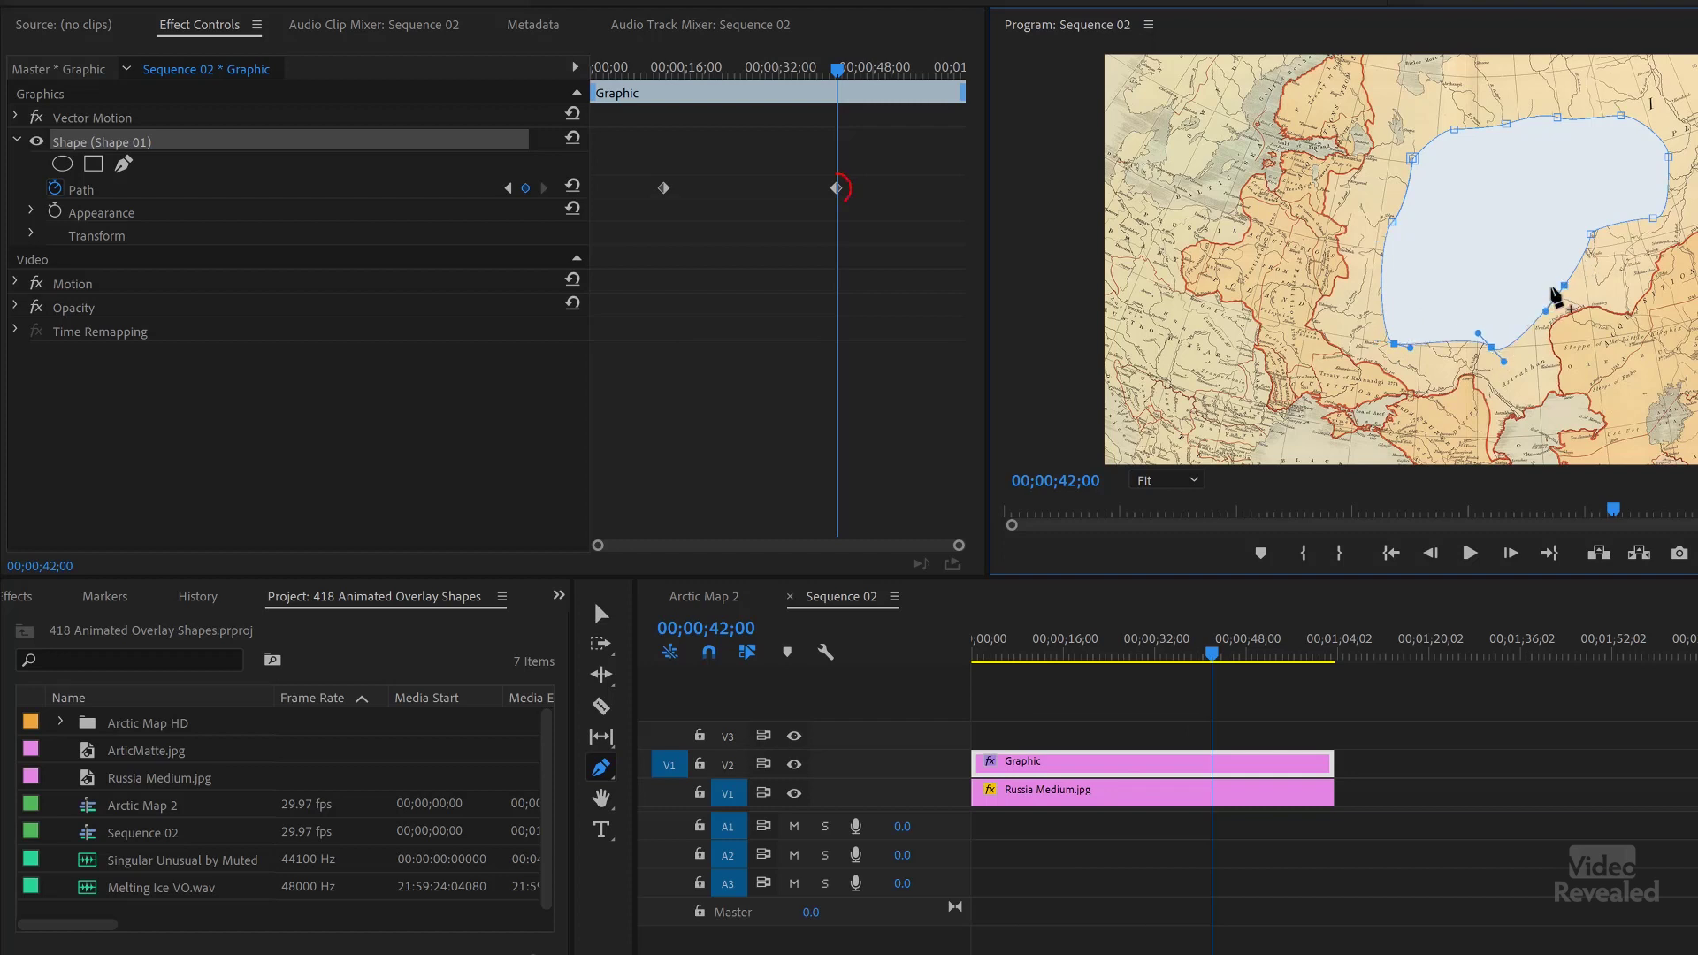
{"action": "left_click_drag", "start_coordinate": [1590, 238], "coordinate": [1632, 270]}
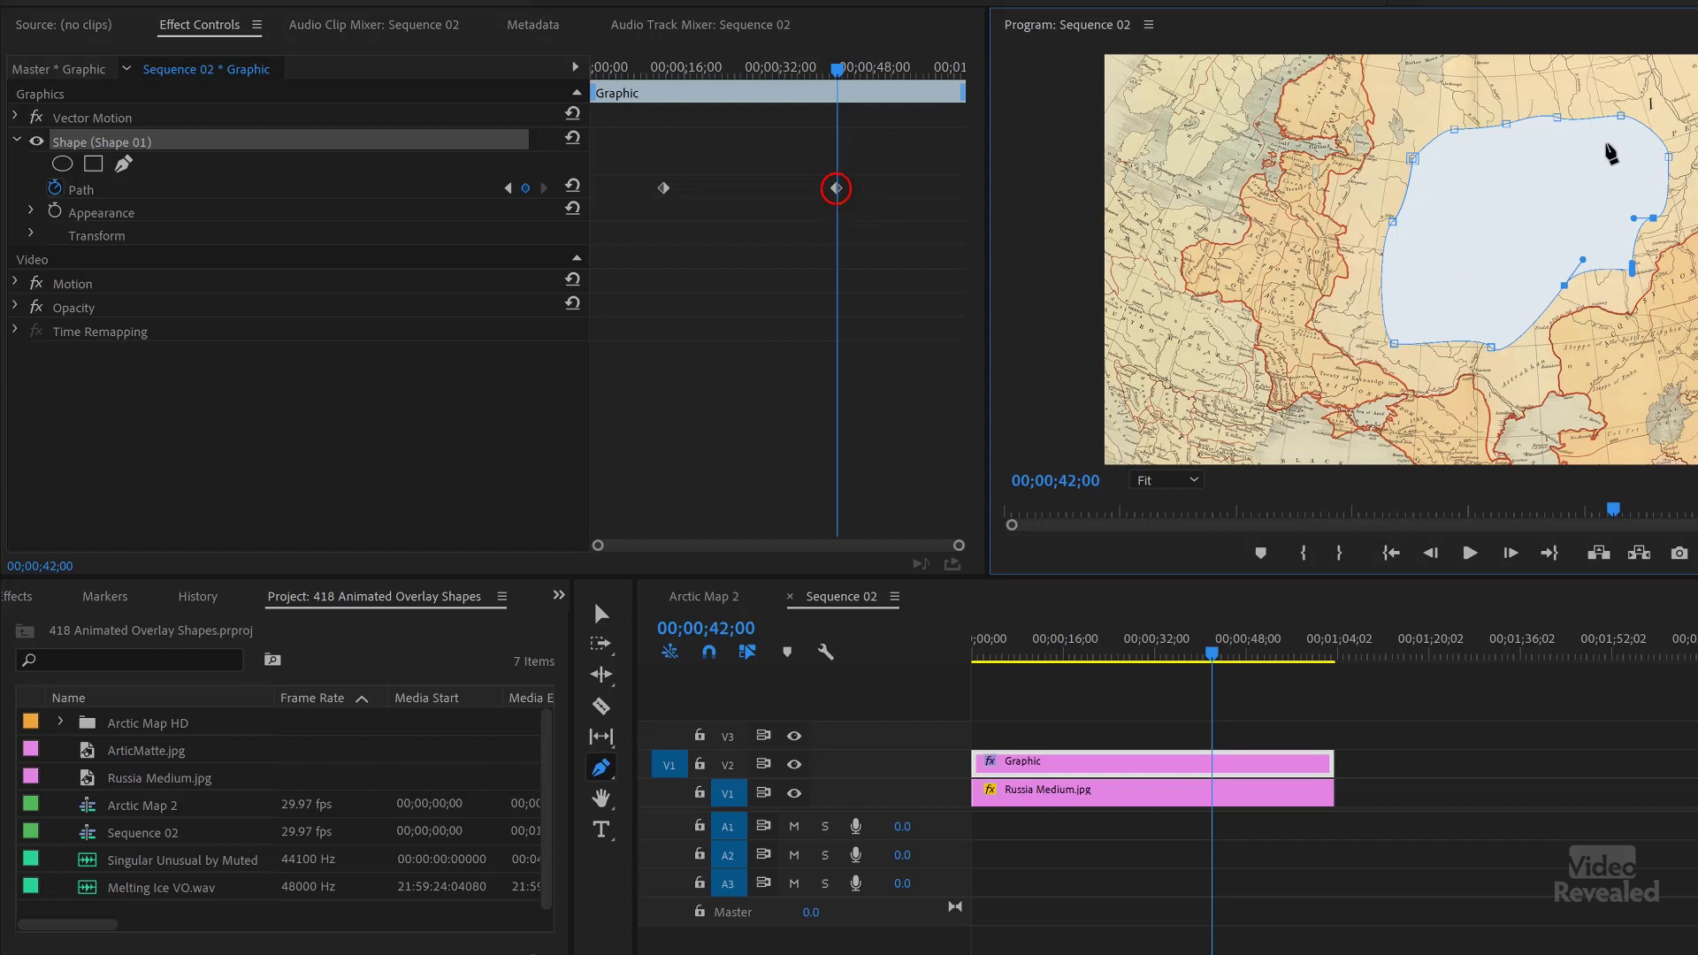
{"action": "left_click_drag", "start_coordinate": [1622, 116], "coordinate": [1696, 76]}
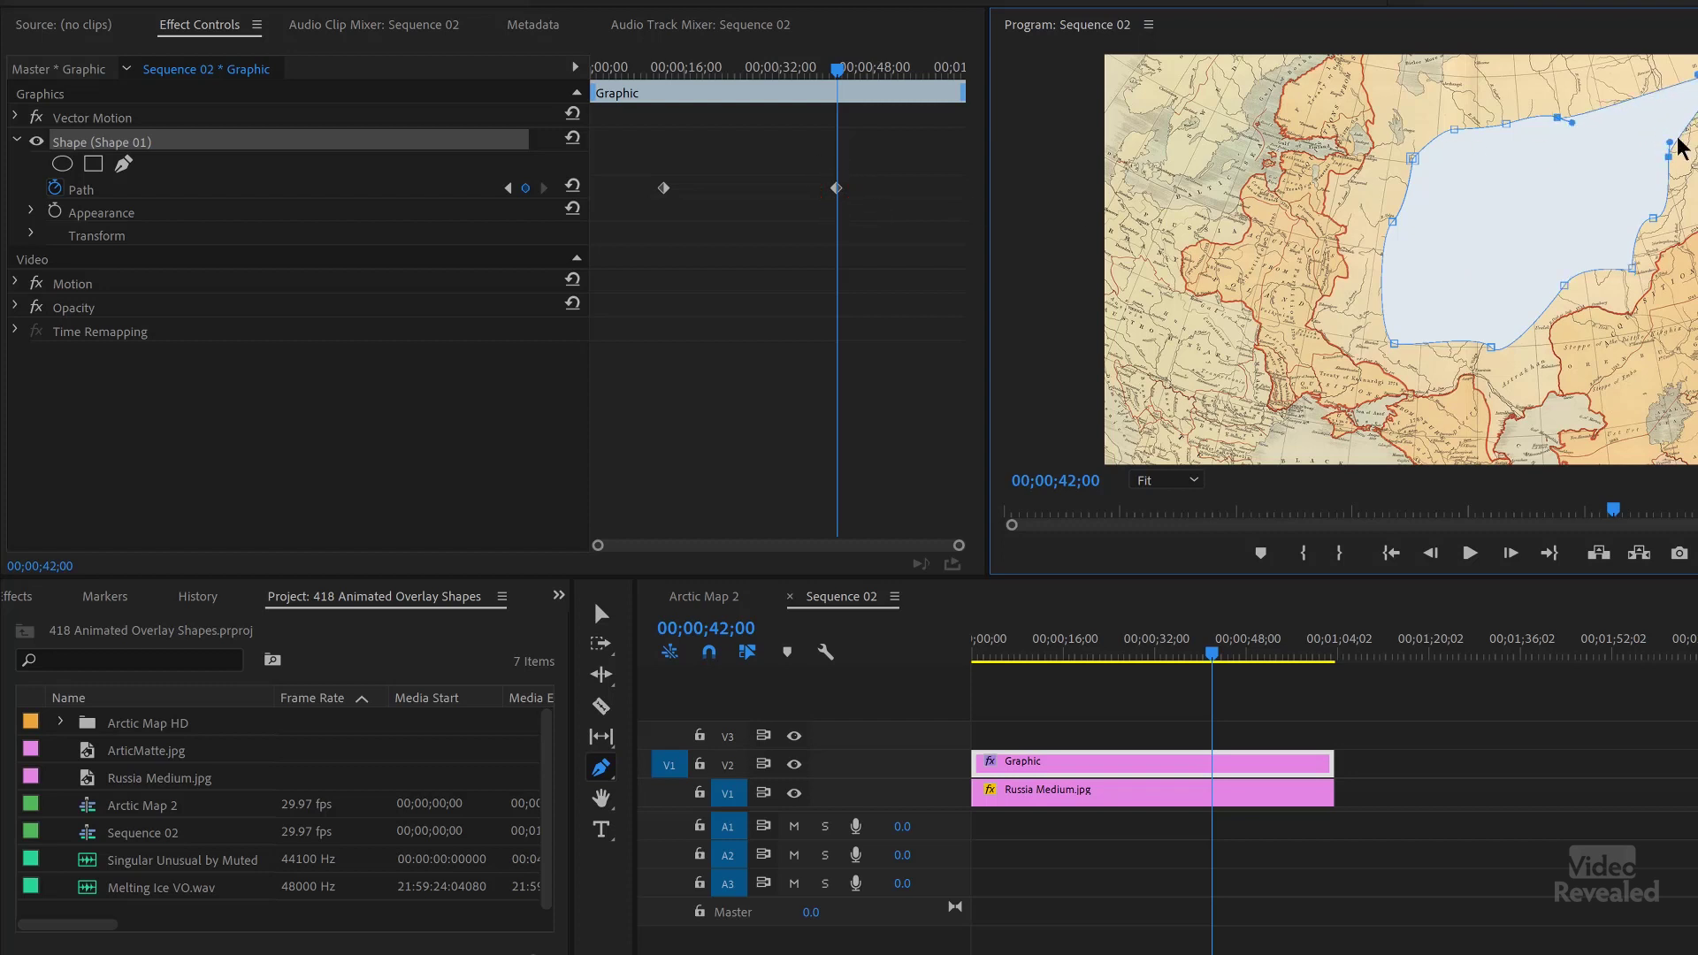
{"action": "left_click", "coordinate": [1654, 218]}
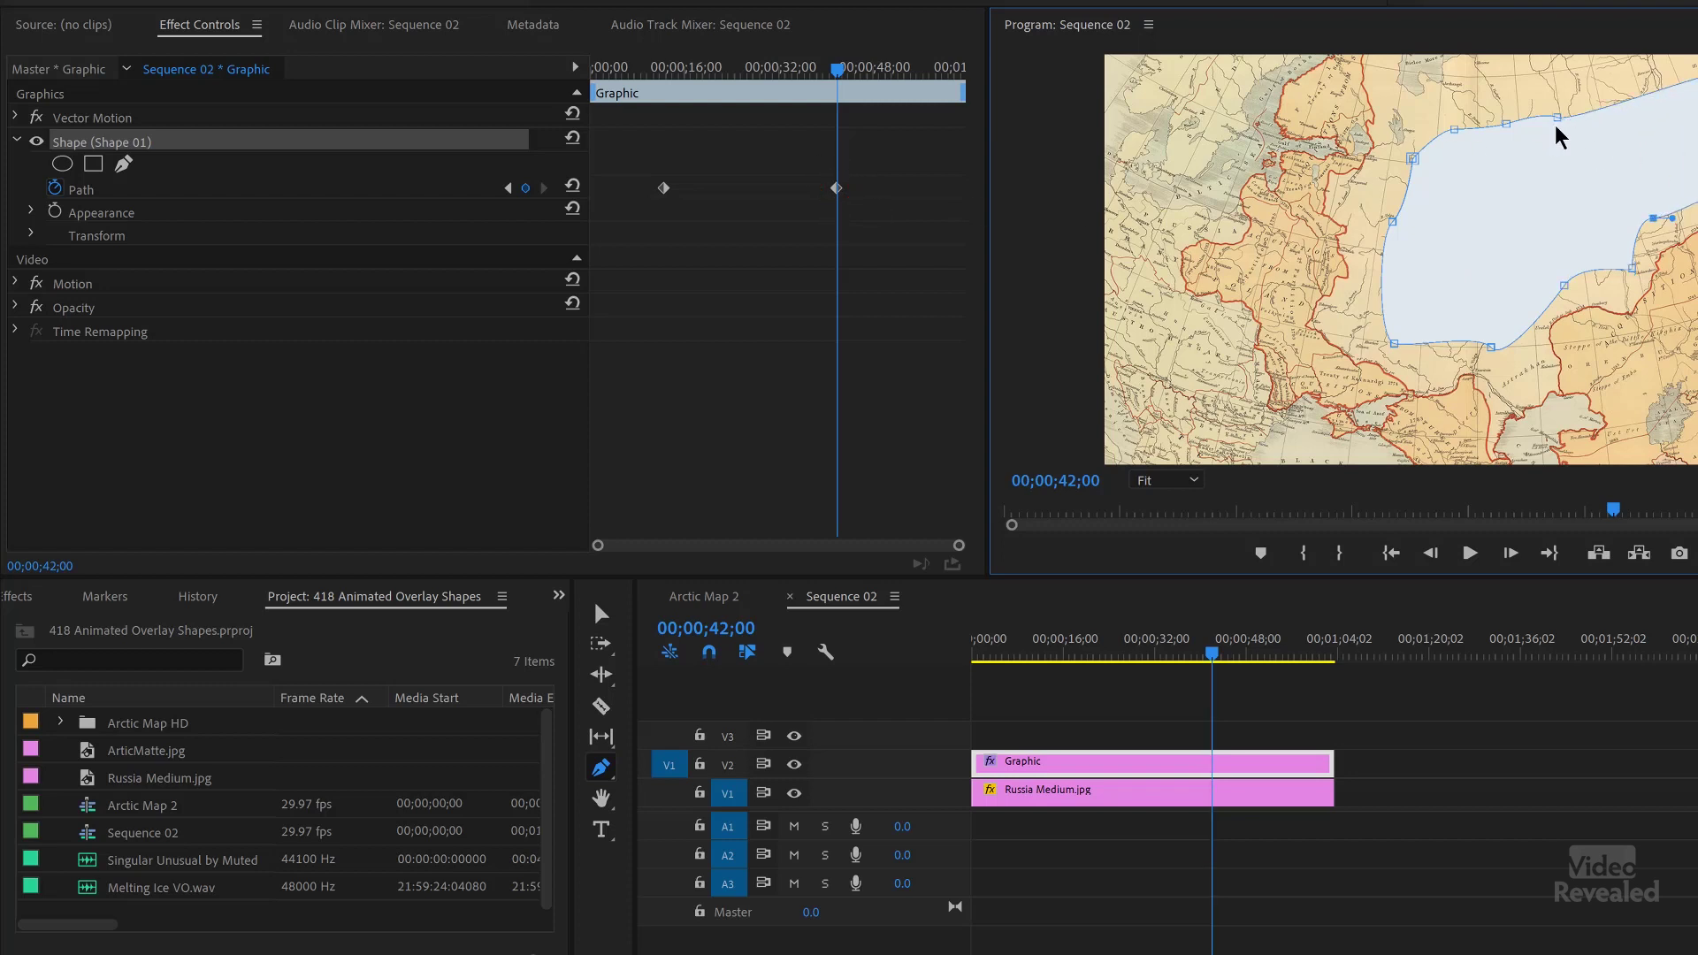
Expand the same path by pulling its top points upward and its left-side points outward.
{"action": "left_click", "coordinate": [1604, 72]}
{"action": "left_click_drag", "start_coordinate": [1456, 129], "coordinate": [1462, 62]}
{"action": "left_click_drag", "start_coordinate": [1506, 125], "coordinate": [1539, 67]}
{"action": "left_click_drag", "start_coordinate": [1412, 158], "coordinate": [1392, 111]}
{"action": "left_click", "coordinate": [1390, 221]}
{"action": "left_click_drag", "start_coordinate": [1386, 223], "coordinate": [1370, 214]}
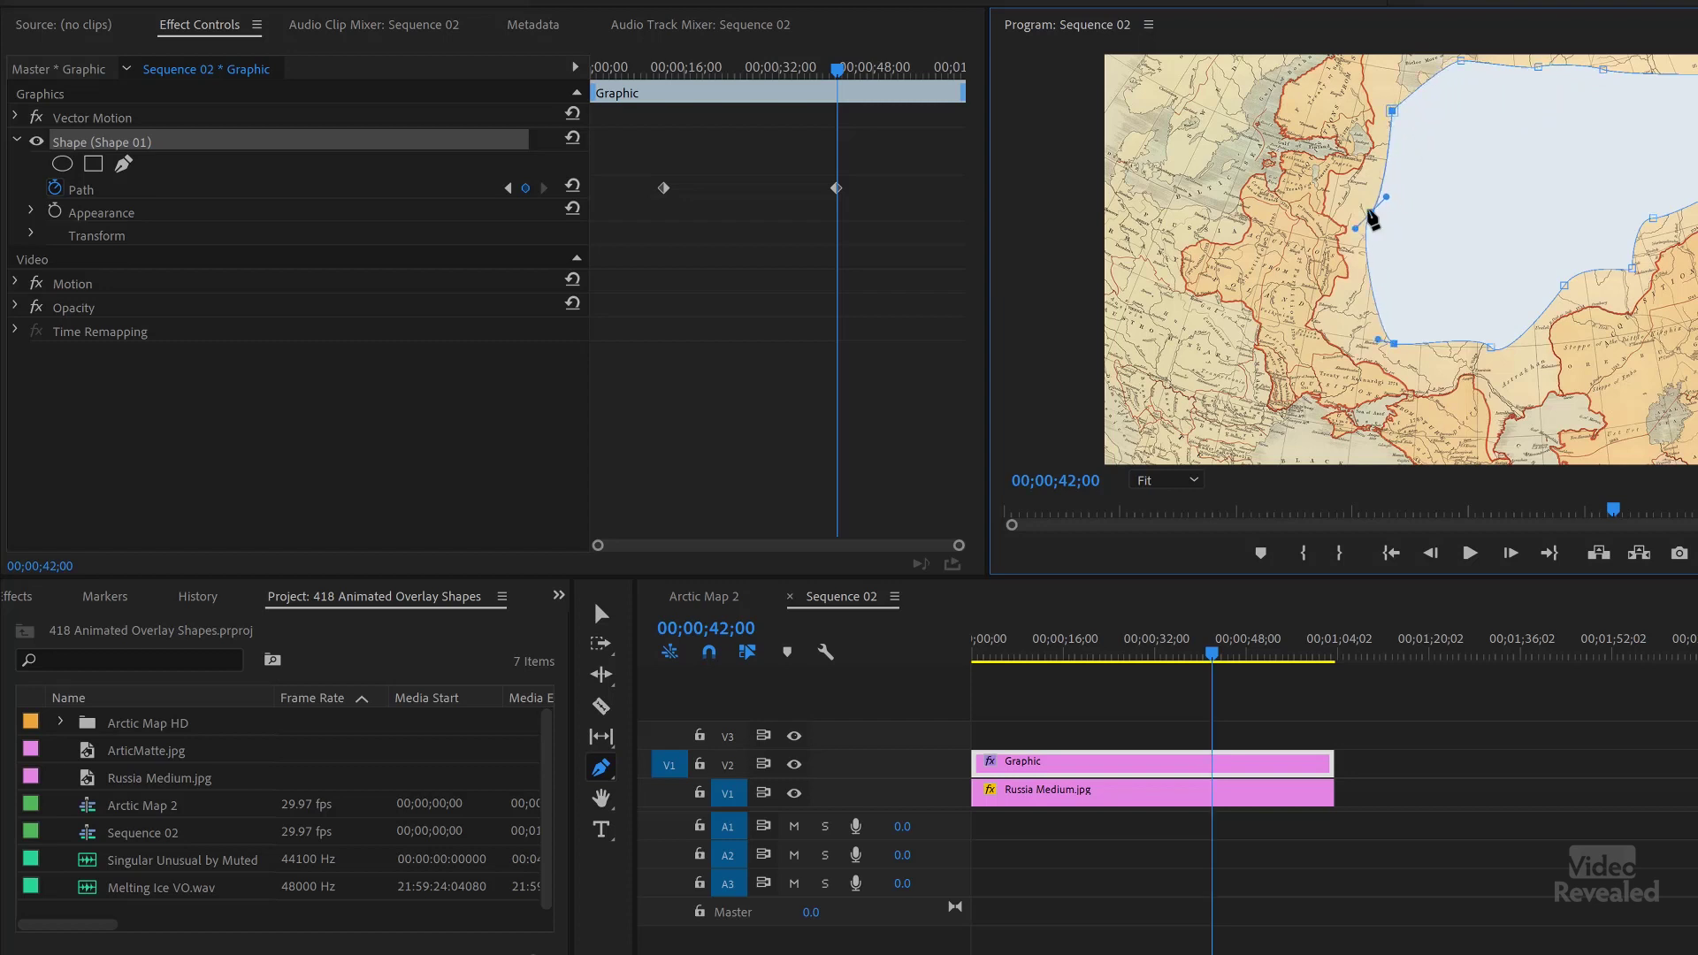
Move the playhead to 00;00;28;14 and set Shape 01's fill color to brown AB691F.
{"action": "left_click_drag", "start_coordinate": [815, 69], "coordinate": [790, 130]}
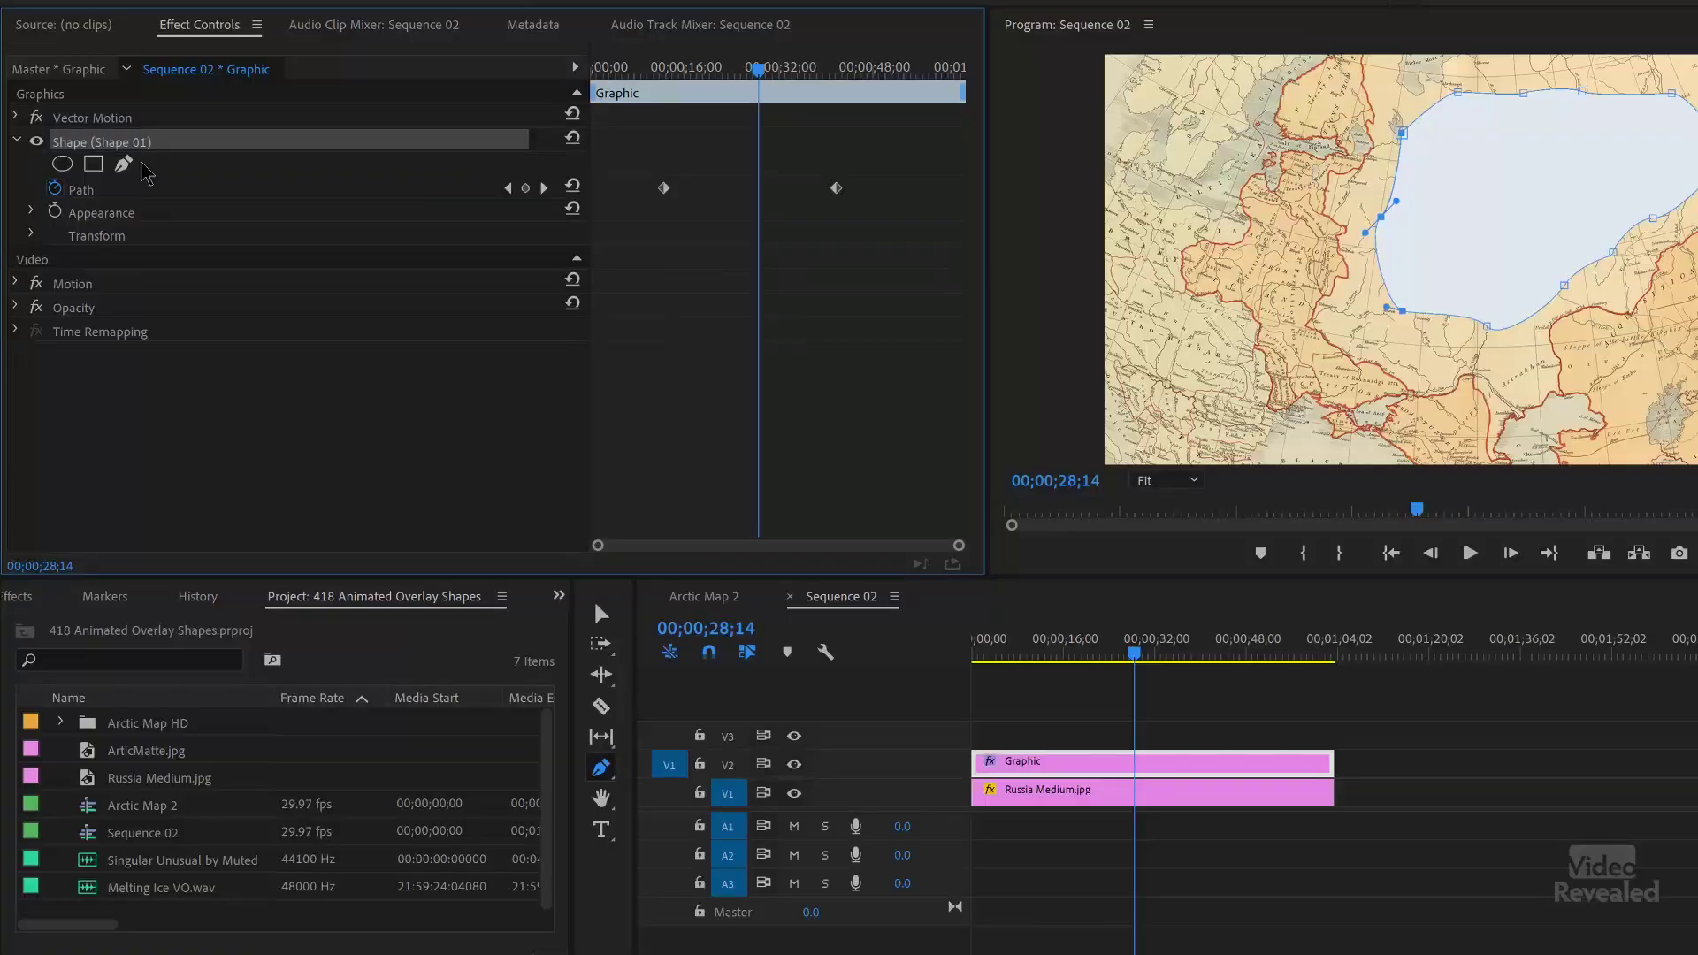
{"action": "left_click", "coordinate": [32, 214]}
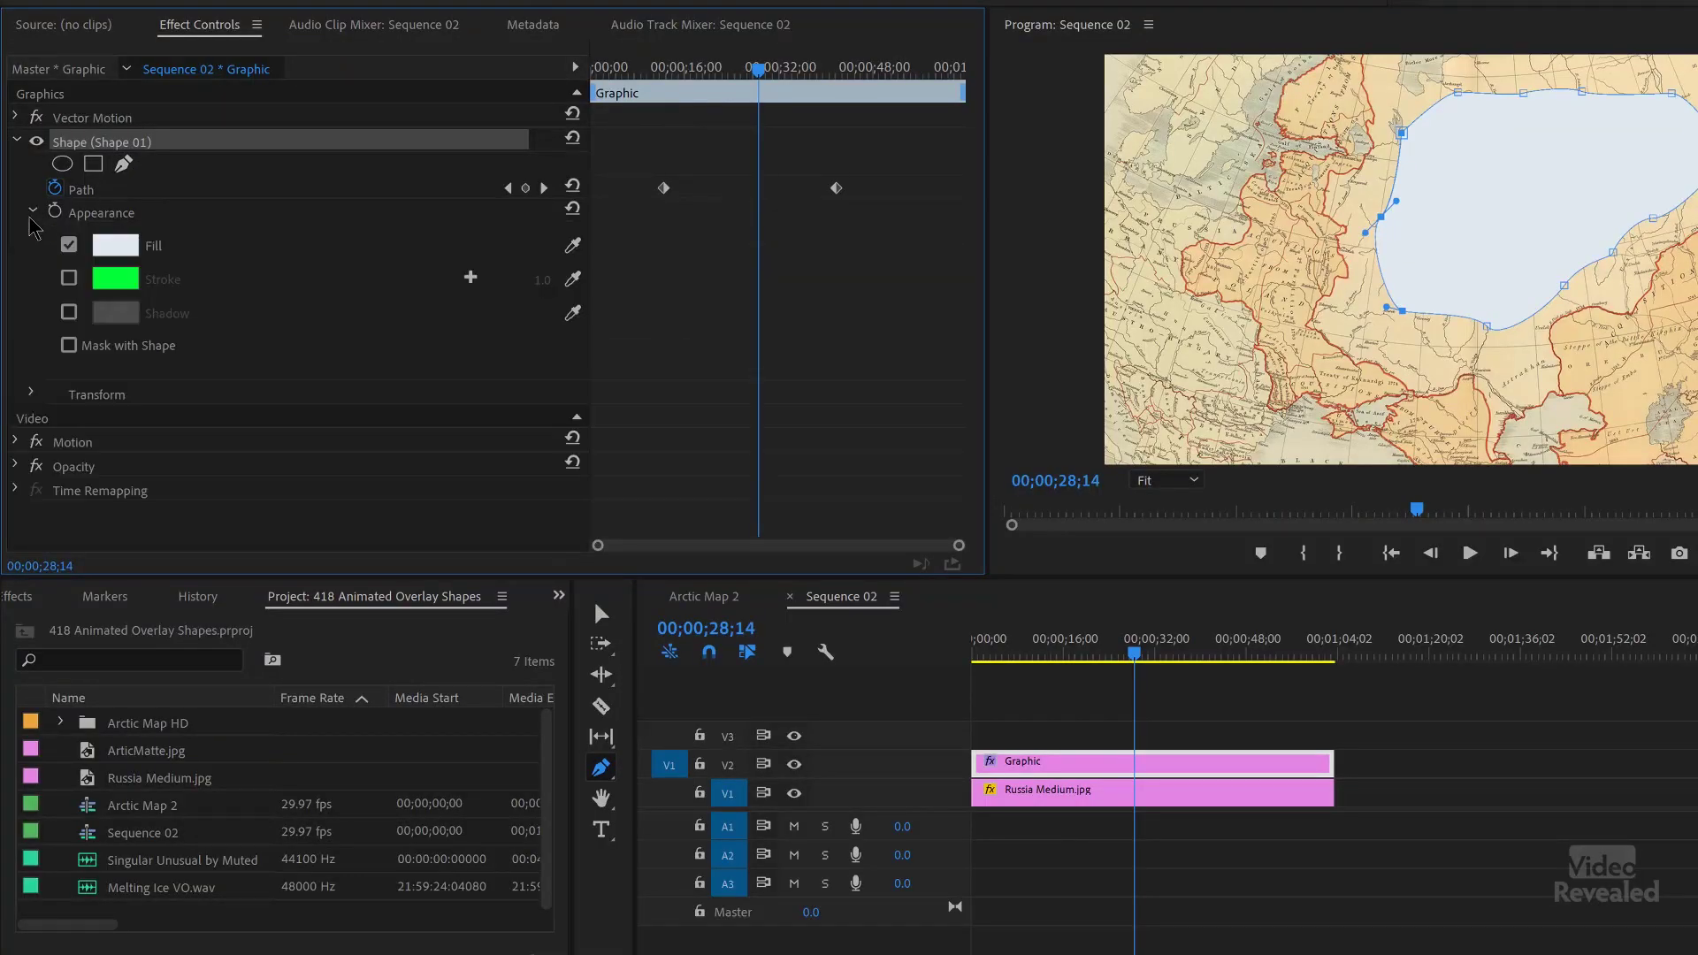
{"action": "left_click", "coordinate": [109, 244]}
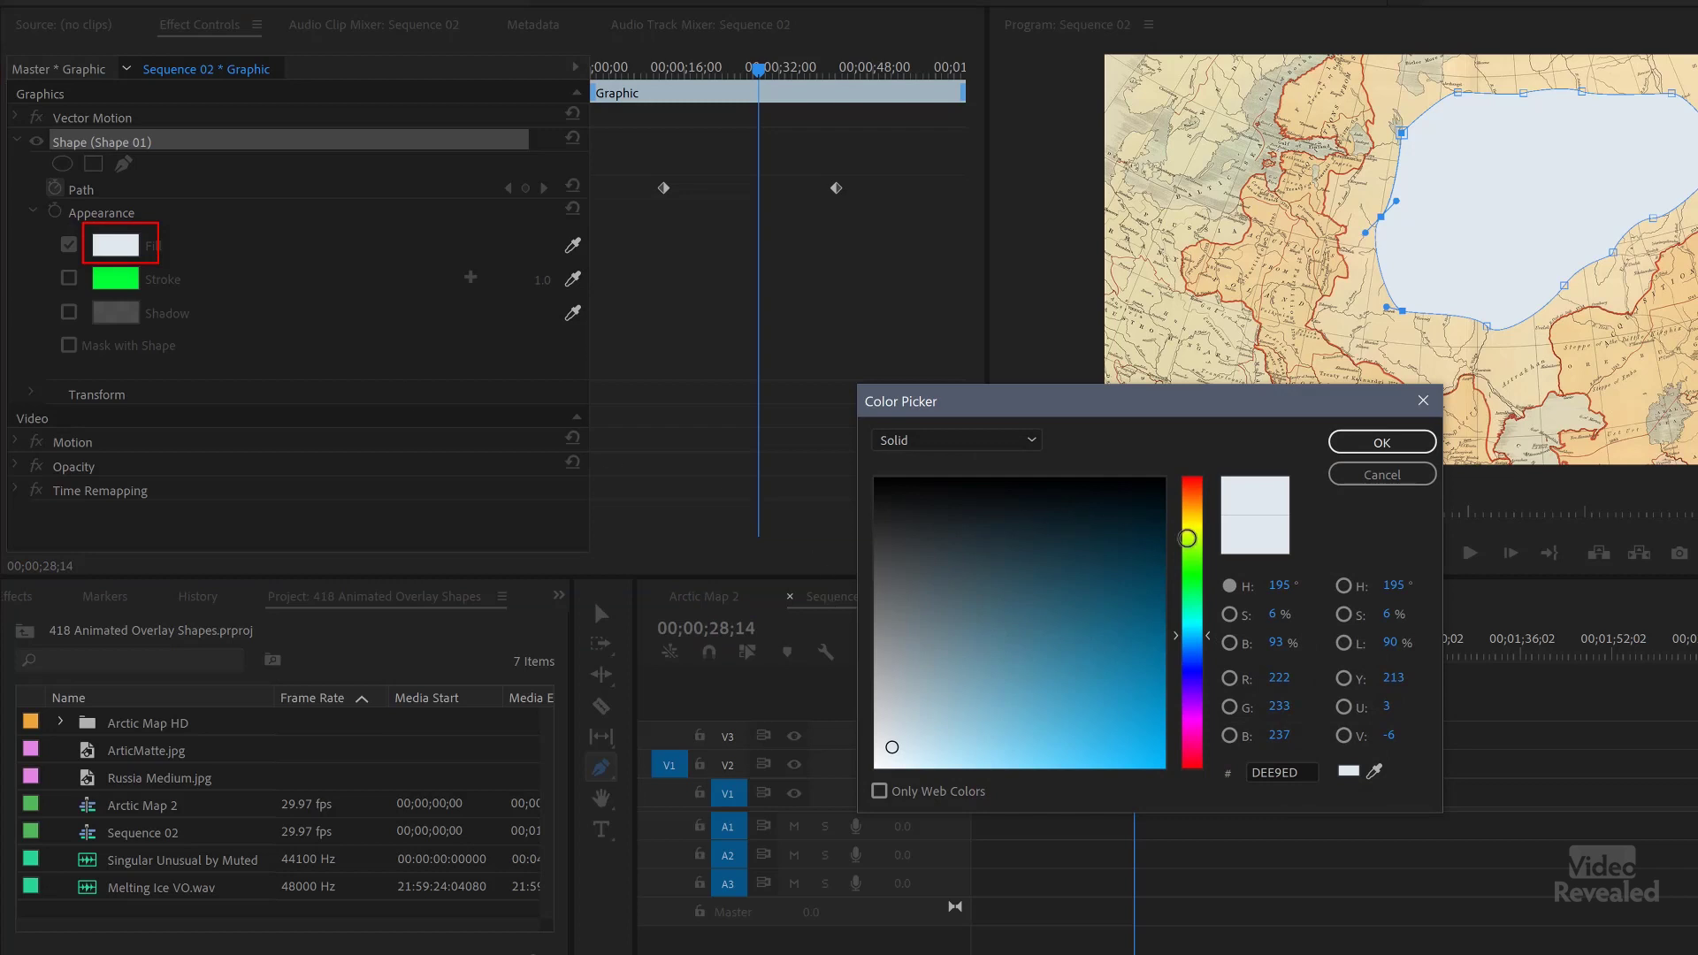
{"action": "left_click", "coordinate": [1191, 506]}
{"action": "mouse_move", "coordinate": [1130, 682]}
{"action": "left_mouse_down"}
{"action": "mouse_move", "coordinate": [1080, 739]}
{"action": "mouse_move", "coordinate": [1112, 672]}
{"action": "left_mouse_up"}
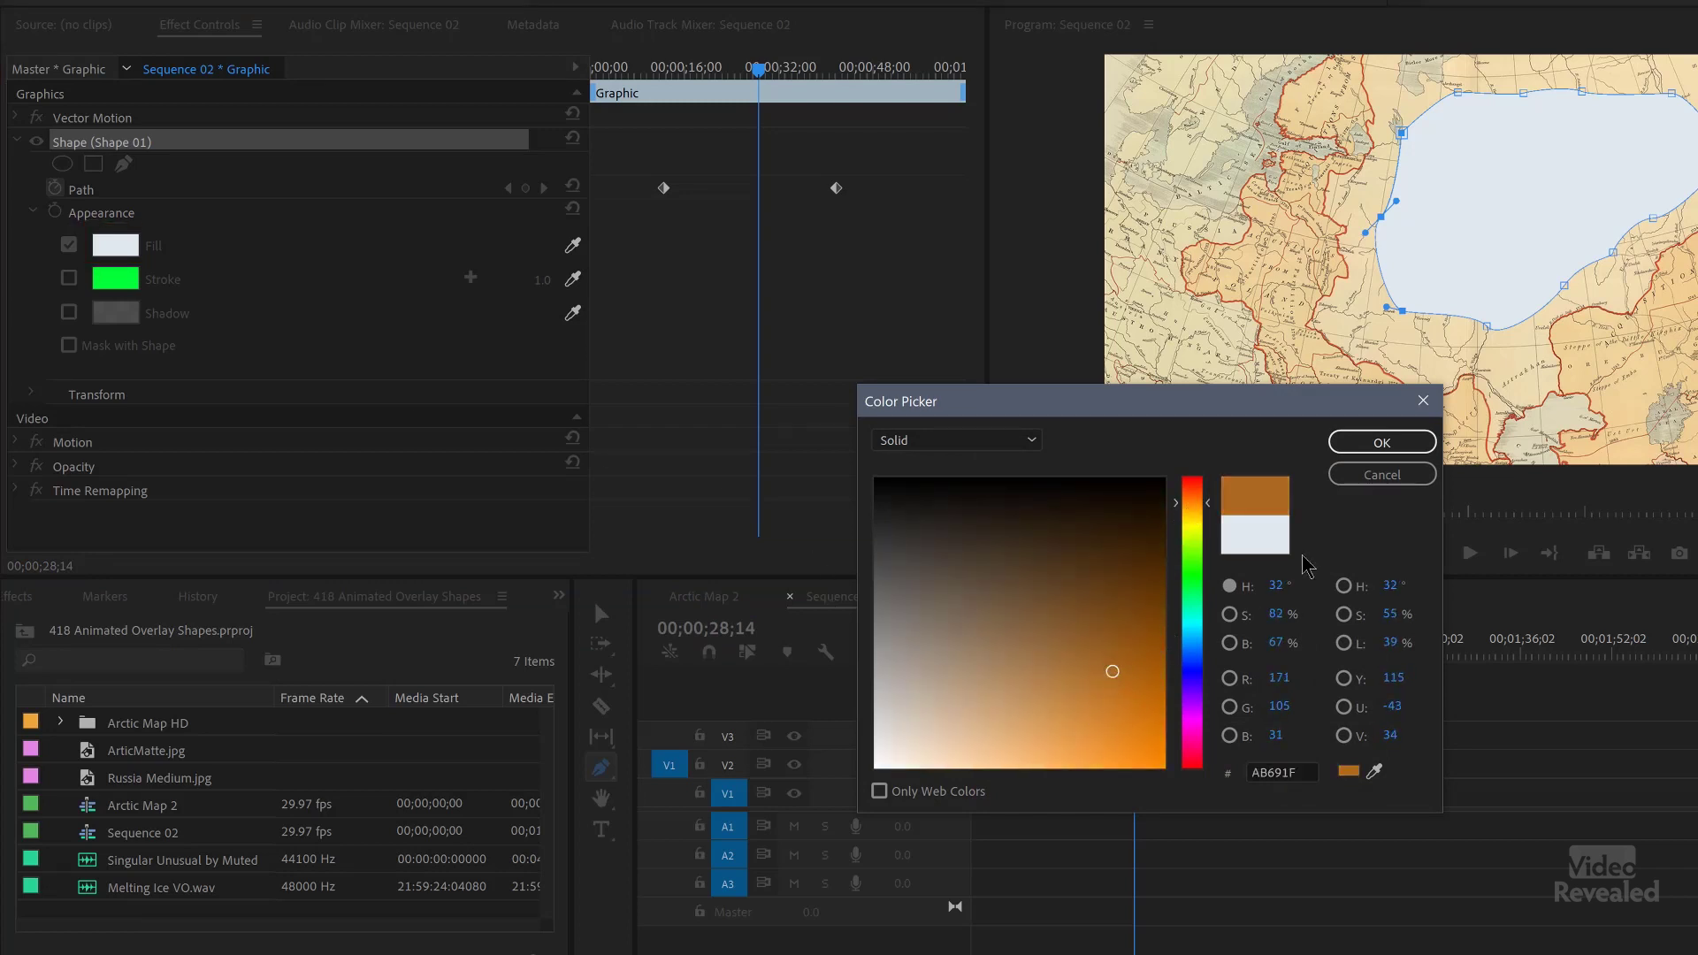
{"action": "left_click", "coordinate": [1392, 445]}
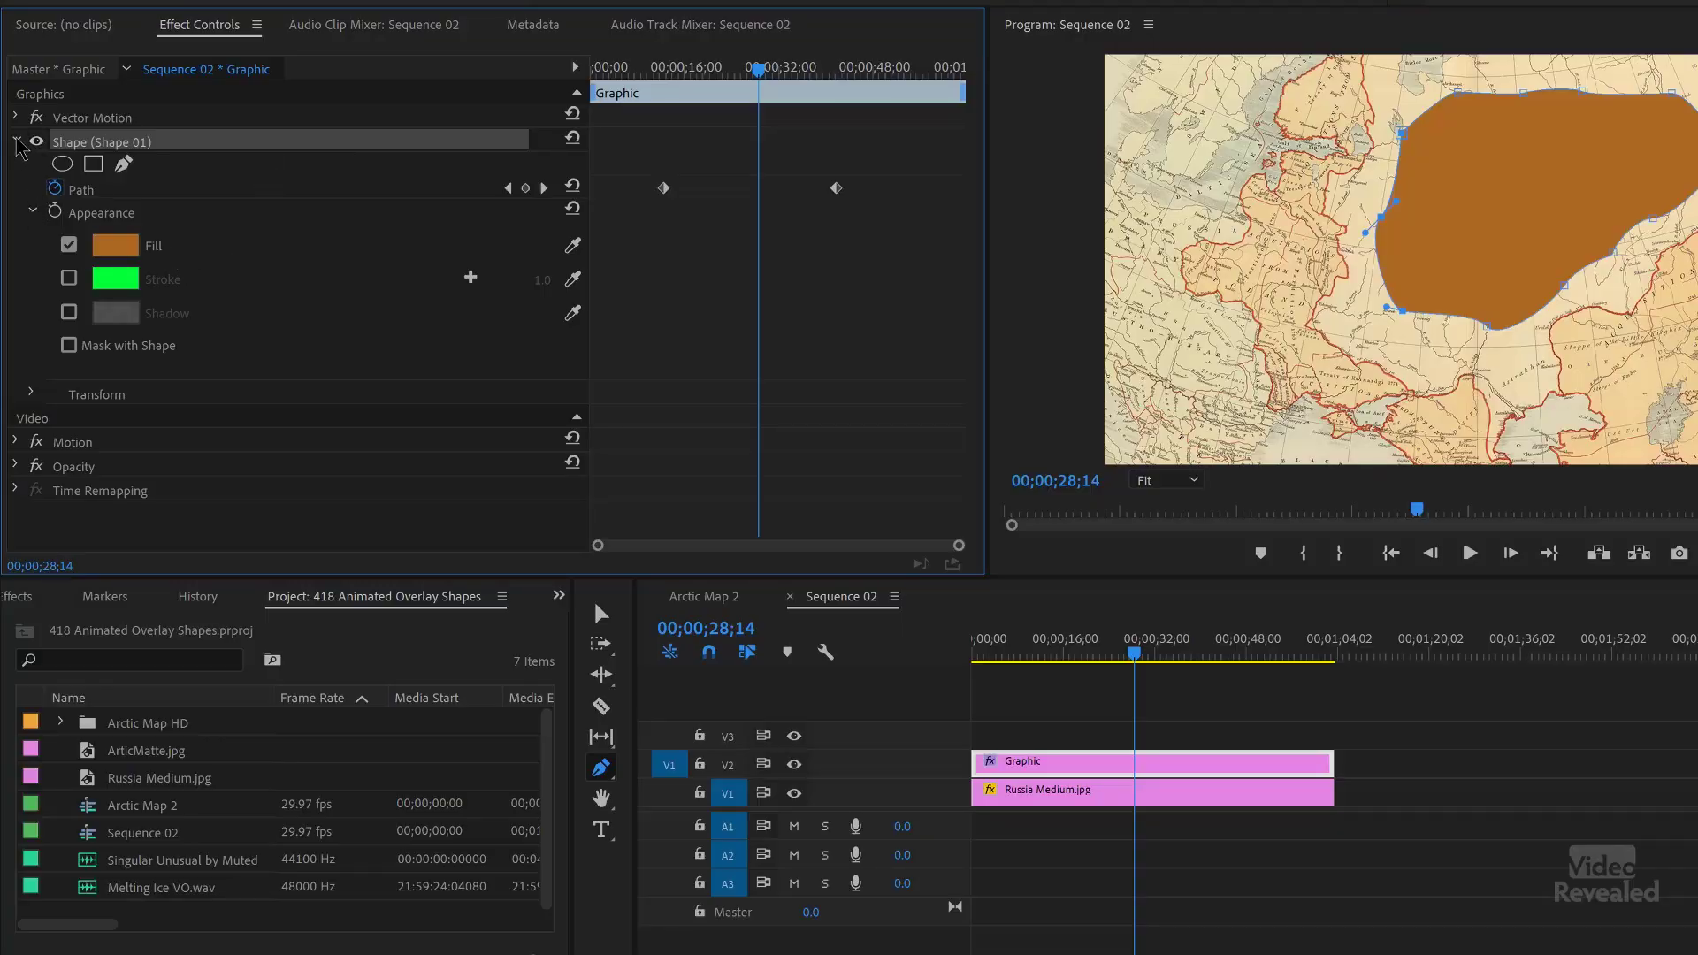
Try 70% opacity on the Graphic clip, scrub to 00;00;22;29, and restore the opacity to 100%.
{"action": "left_click", "coordinate": [16, 139]}
{"action": "left_click", "coordinate": [14, 213]}
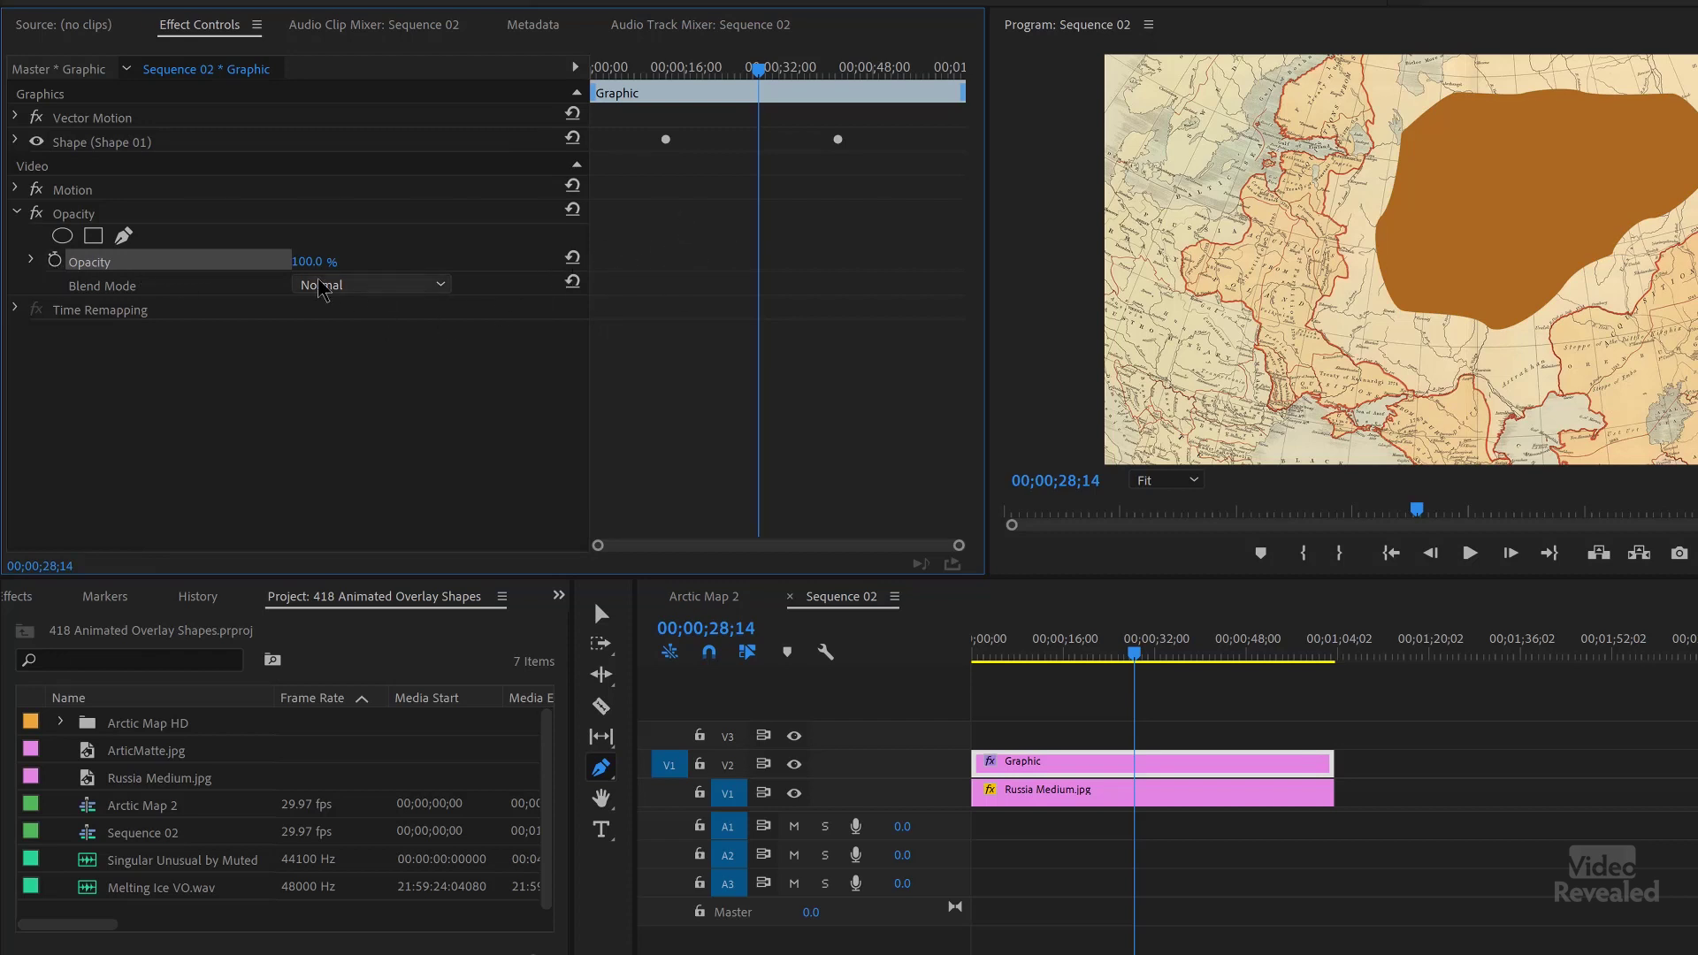
{"action": "left_click_drag", "start_coordinate": [311, 271], "coordinate": [281, 271]}
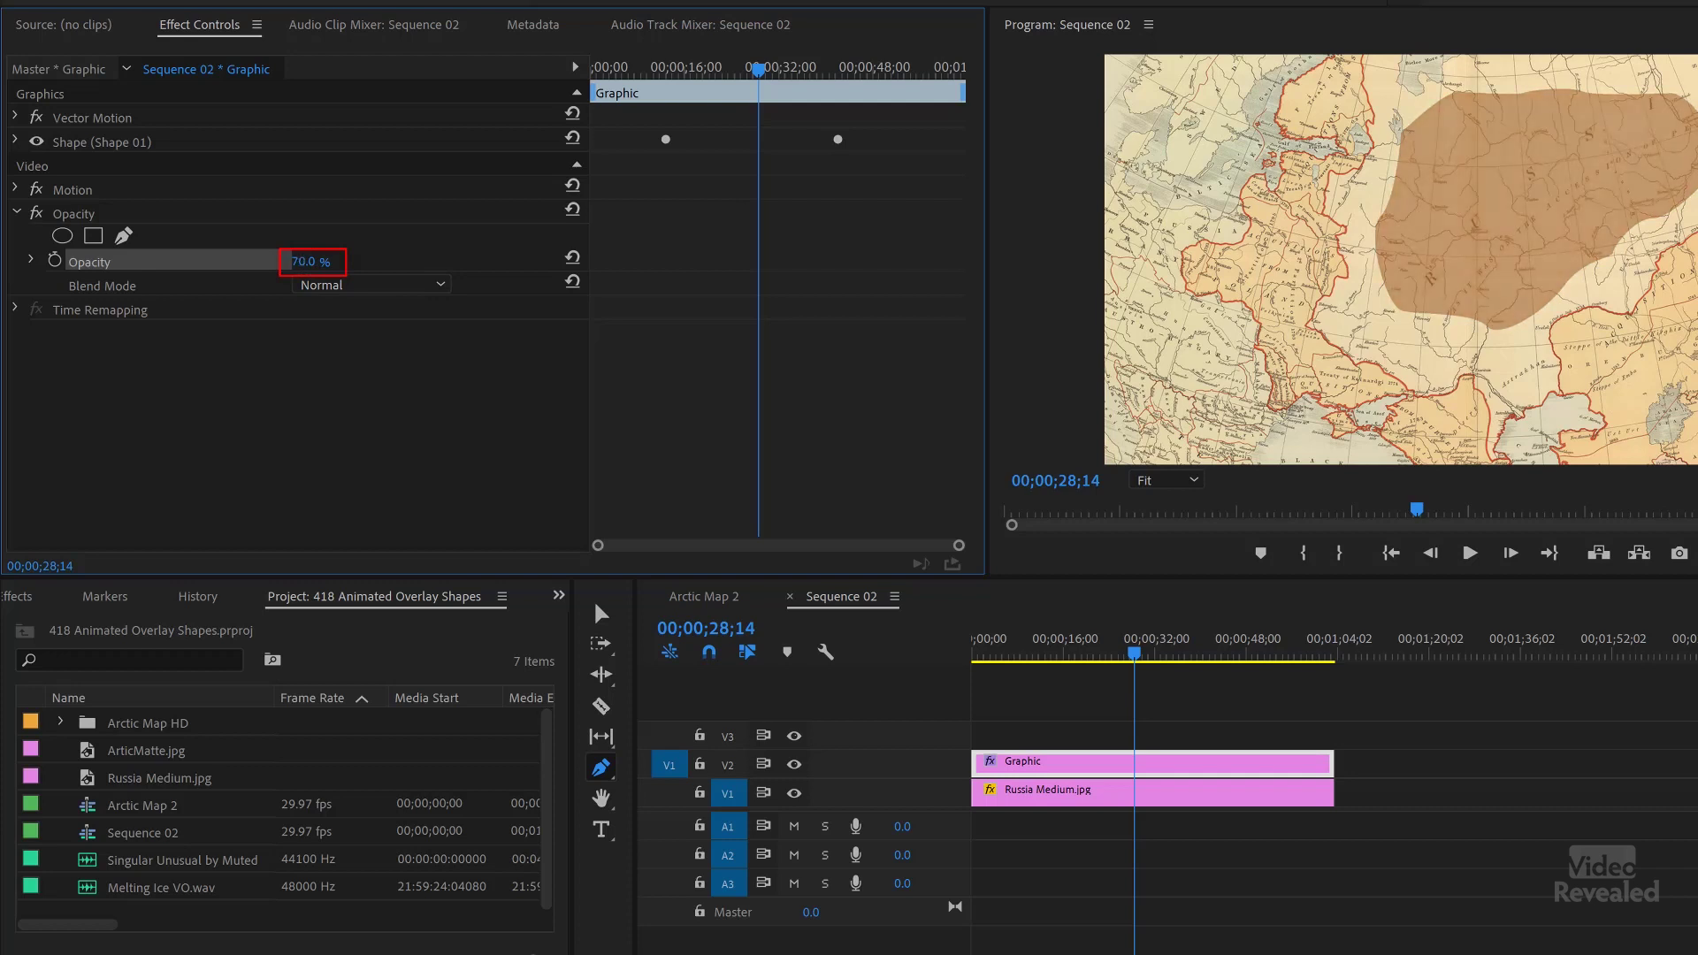
{"action": "mouse_move", "coordinate": [1123, 659]}
{"action": "left_mouse_down"}
{"action": "mouse_move", "coordinate": [1014, 660]}
{"action": "mouse_move", "coordinate": [1109, 672]}
{"action": "left_mouse_up"}
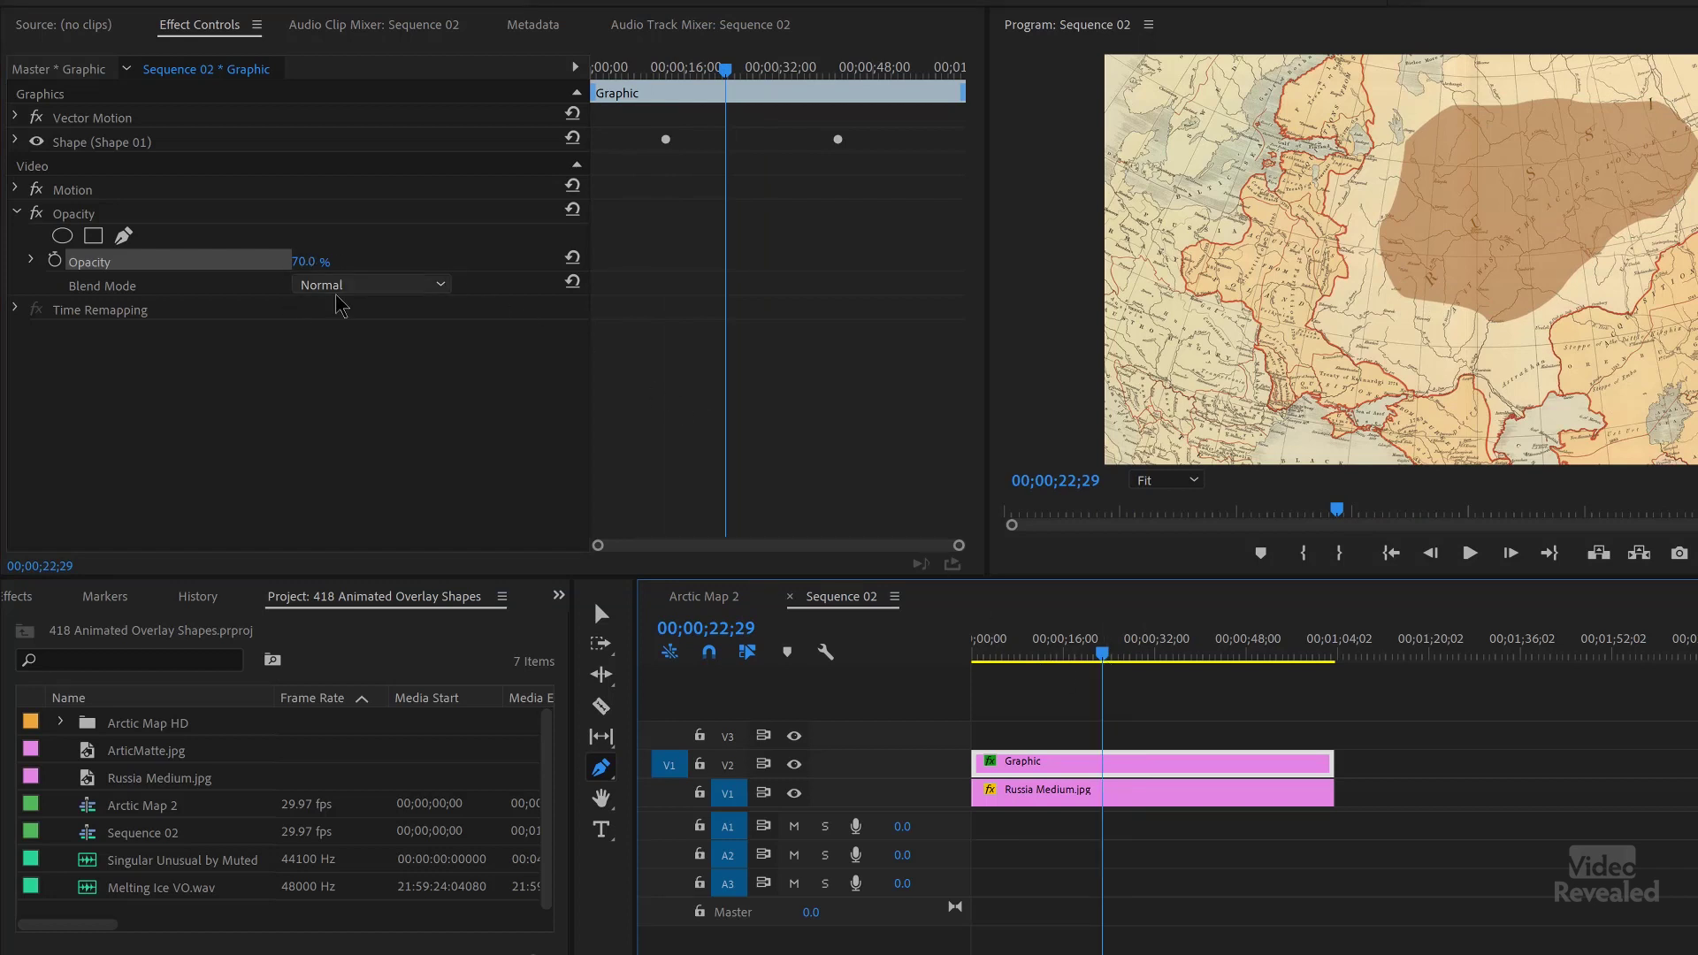
{"action": "left_click_drag", "start_coordinate": [305, 262], "coordinate": [336, 262]}
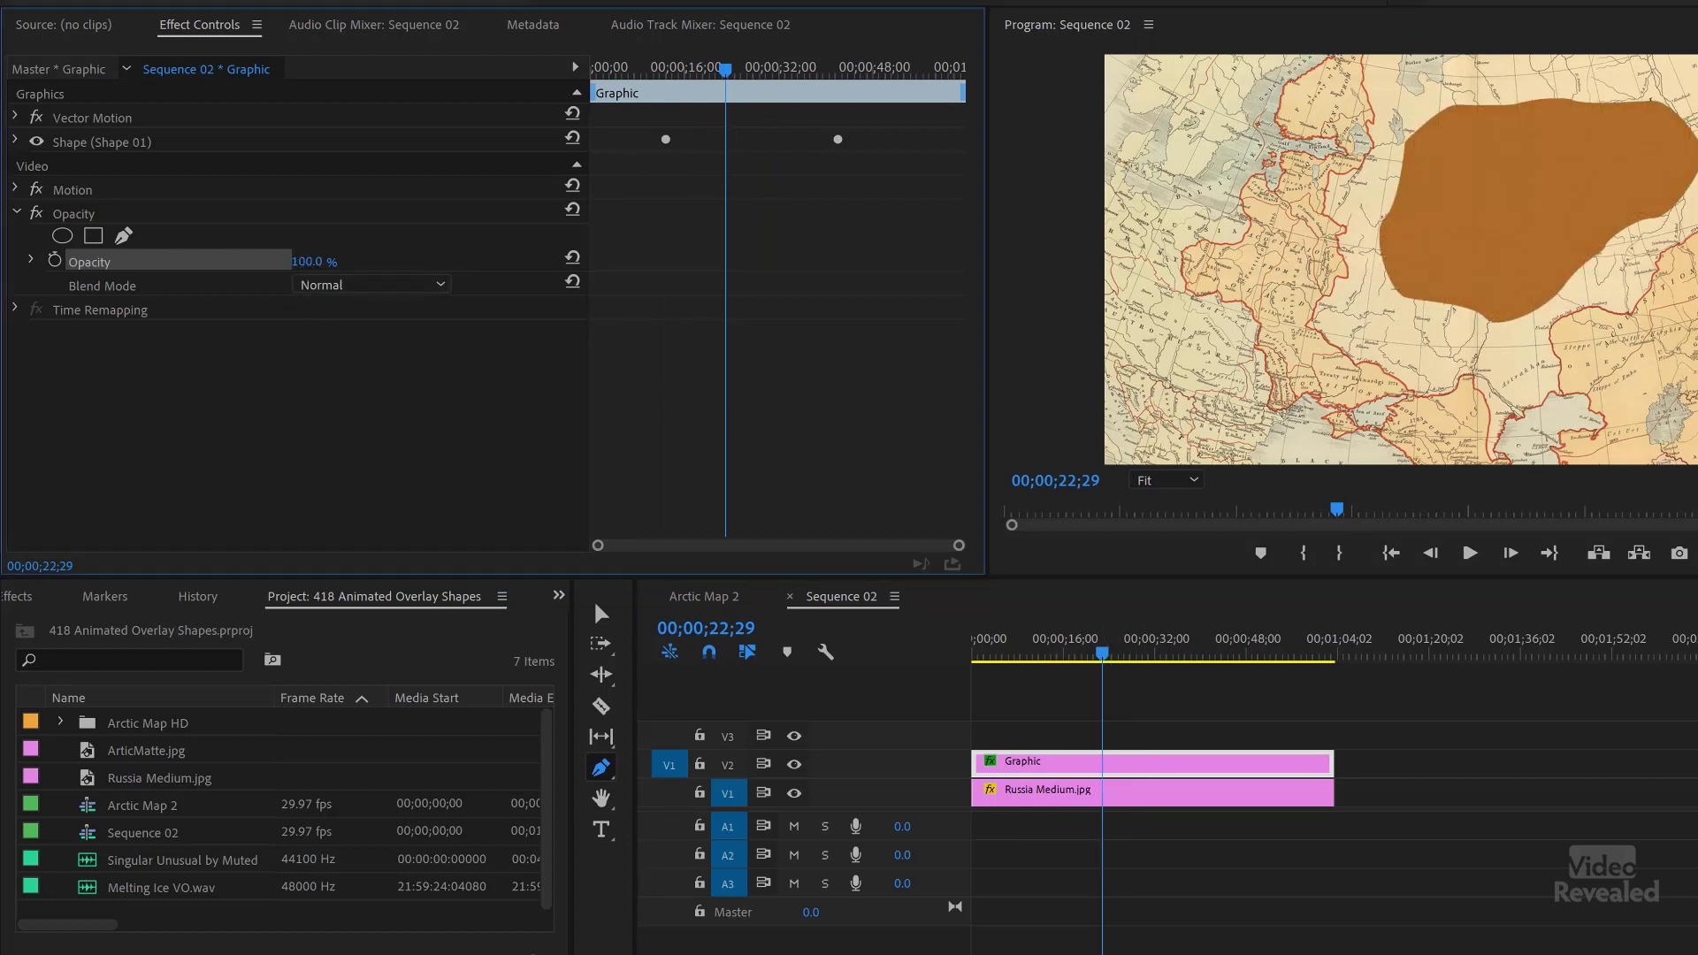
Try the Multiply blend mode on the Graphic clip, and cycle through alternatives such as Color Burn, Color Dodge, Vivid Light and Hard Mix.
{"action": "left_click", "coordinate": [395, 288]}
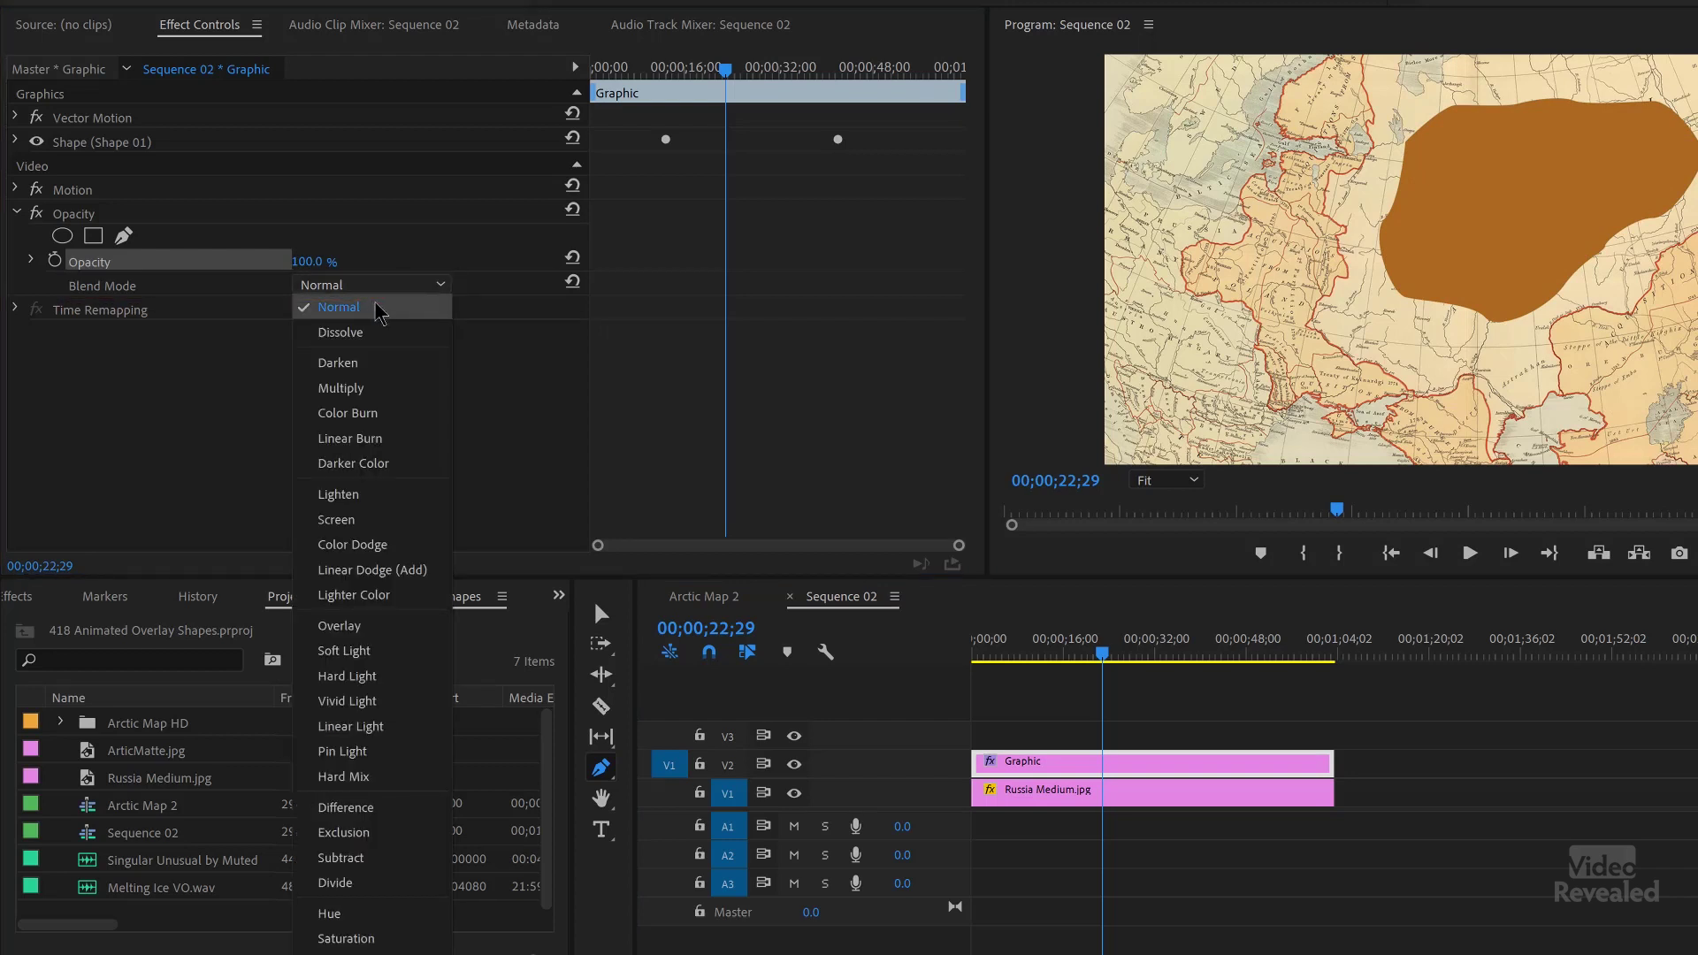
{"action": "left_click", "coordinate": [513, 389]}
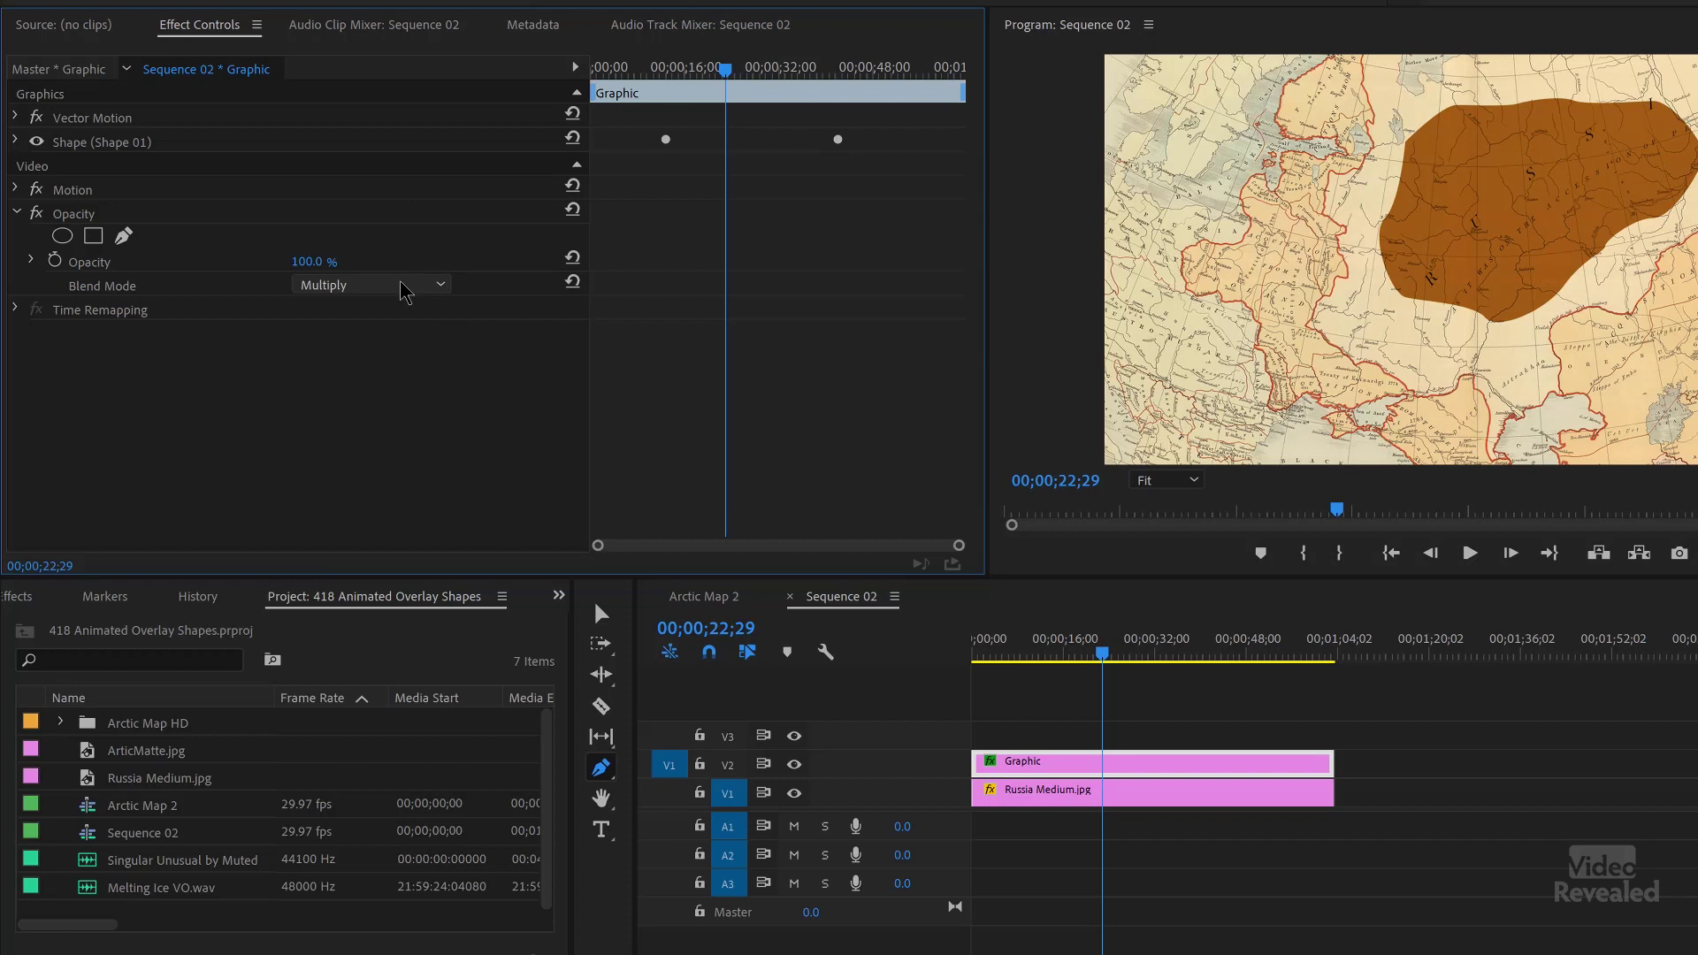
{"action": "key", "text": "Down"}
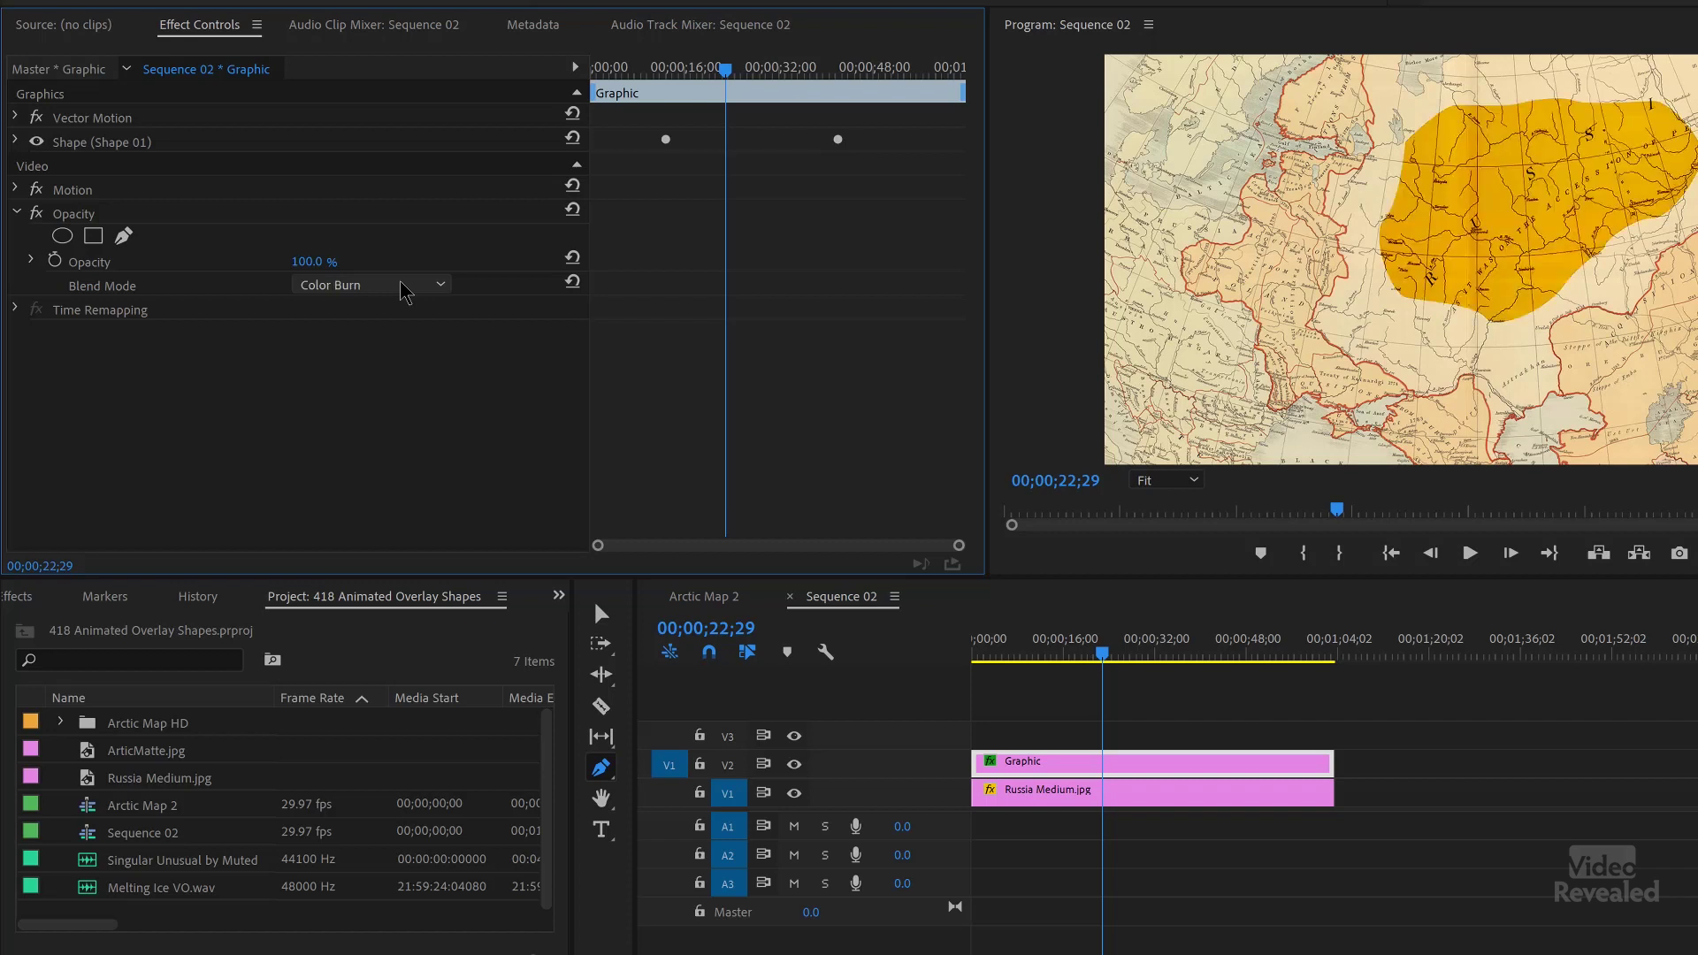
{"action": "key", "text": "Down"}
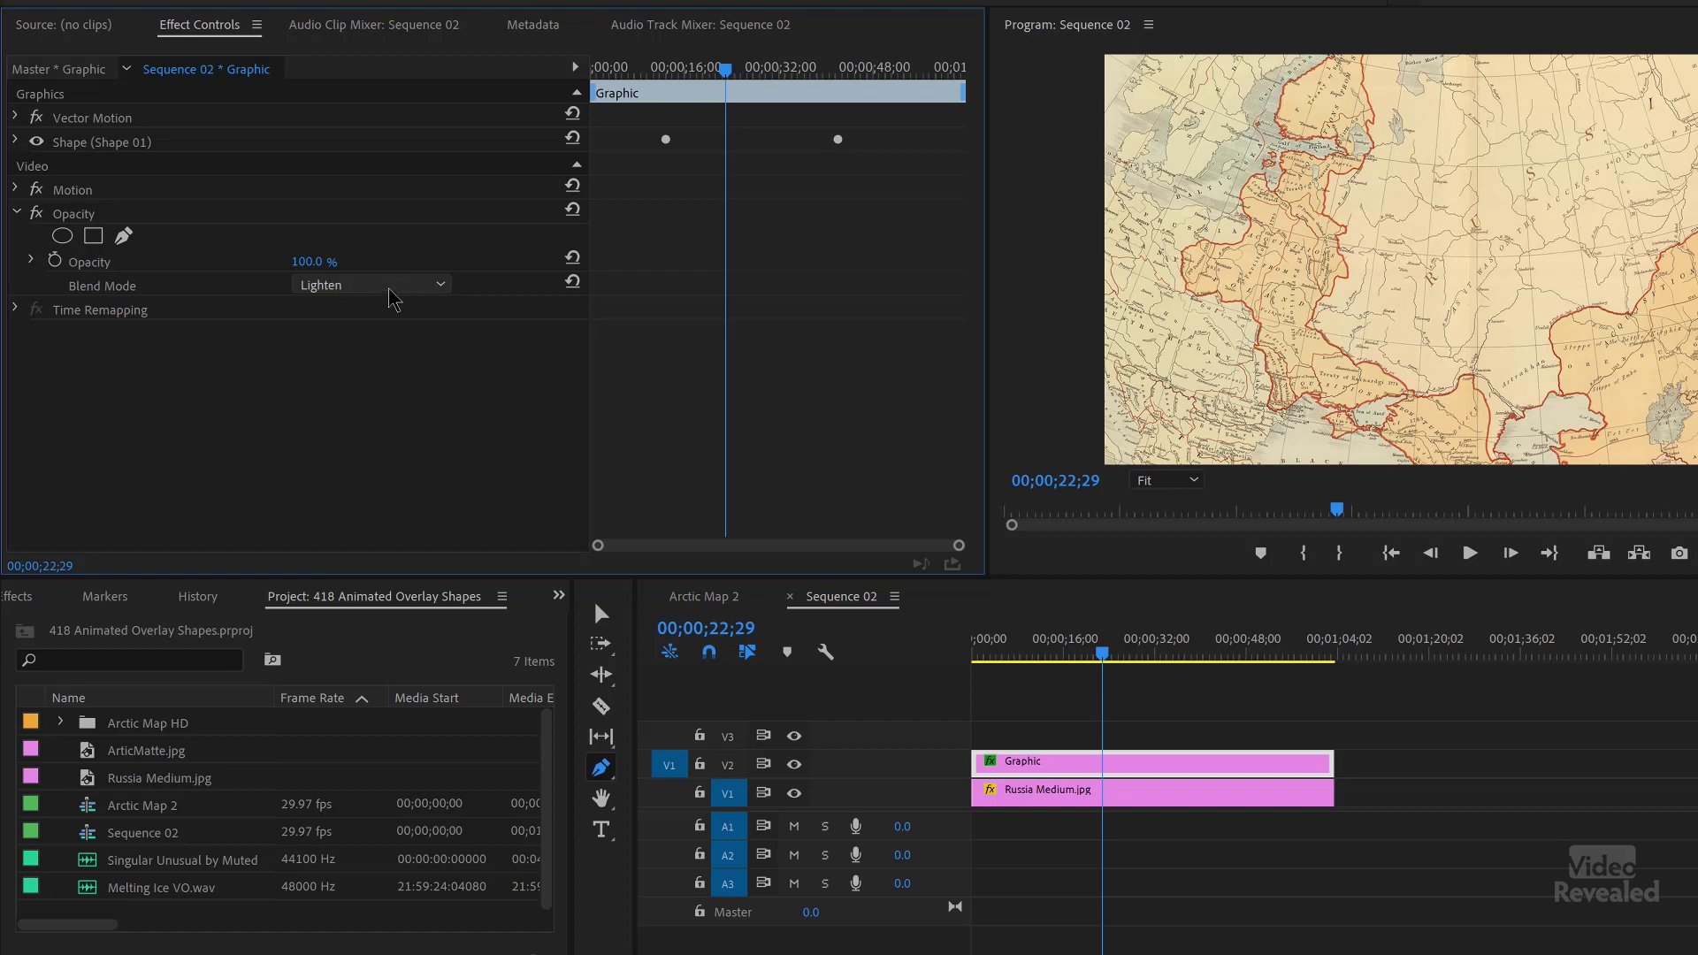
{"action": "key", "text": "Down"}
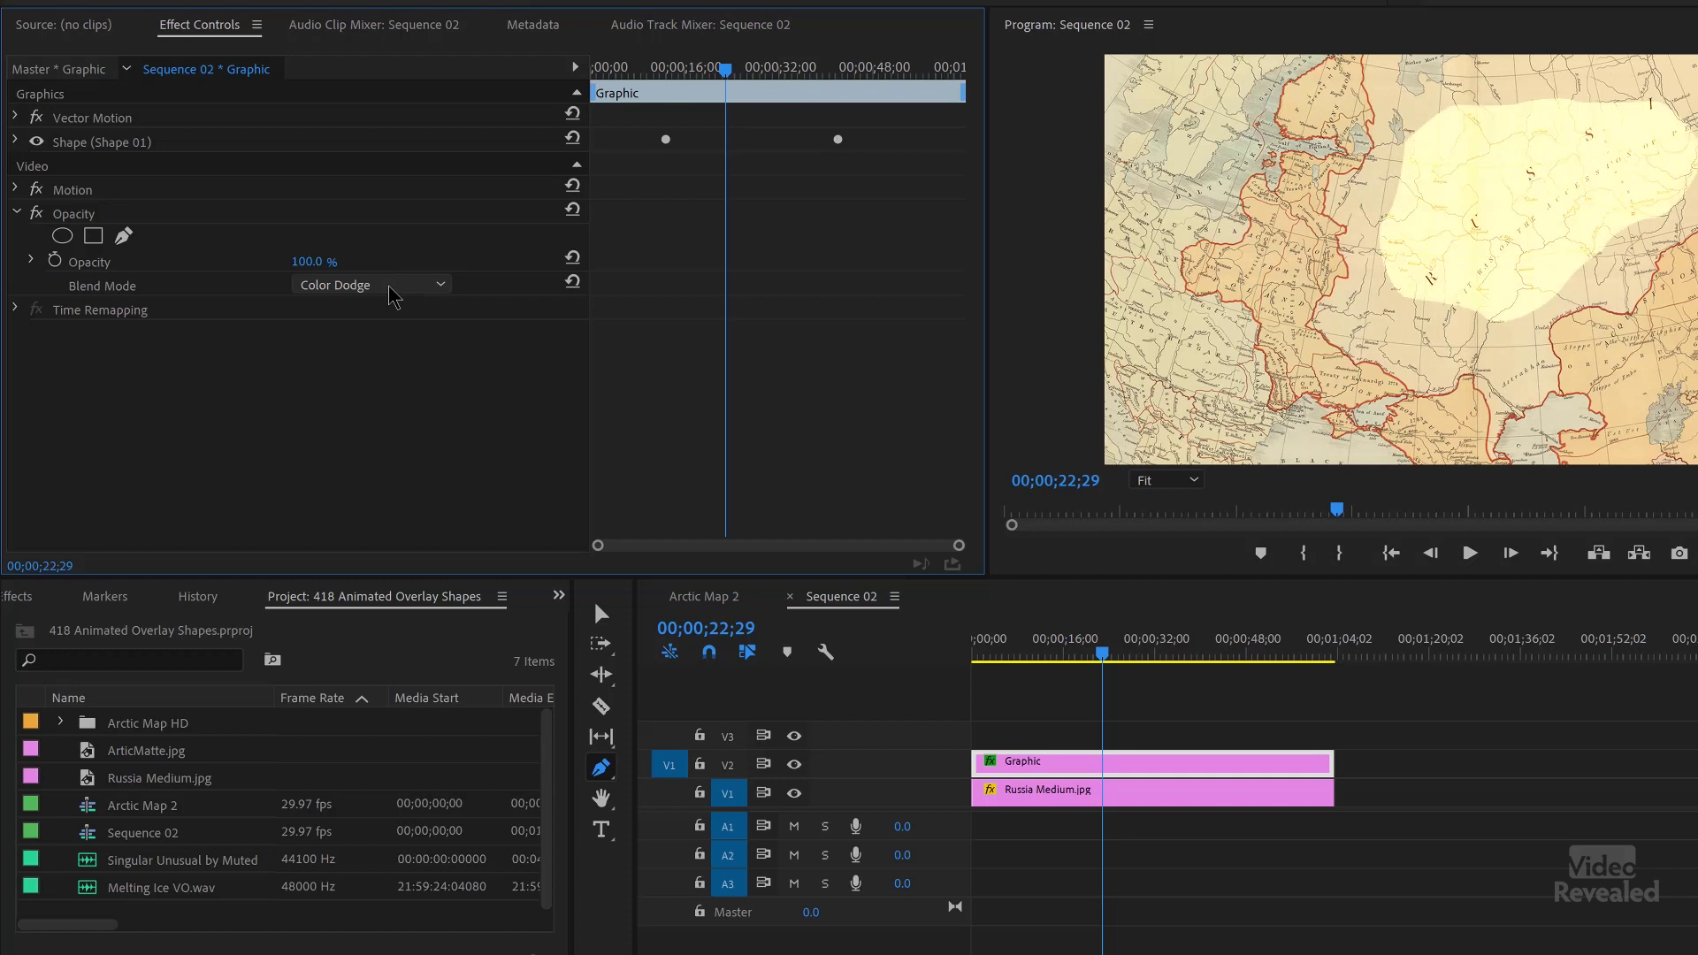
{"action": "key", "text": "Down"}
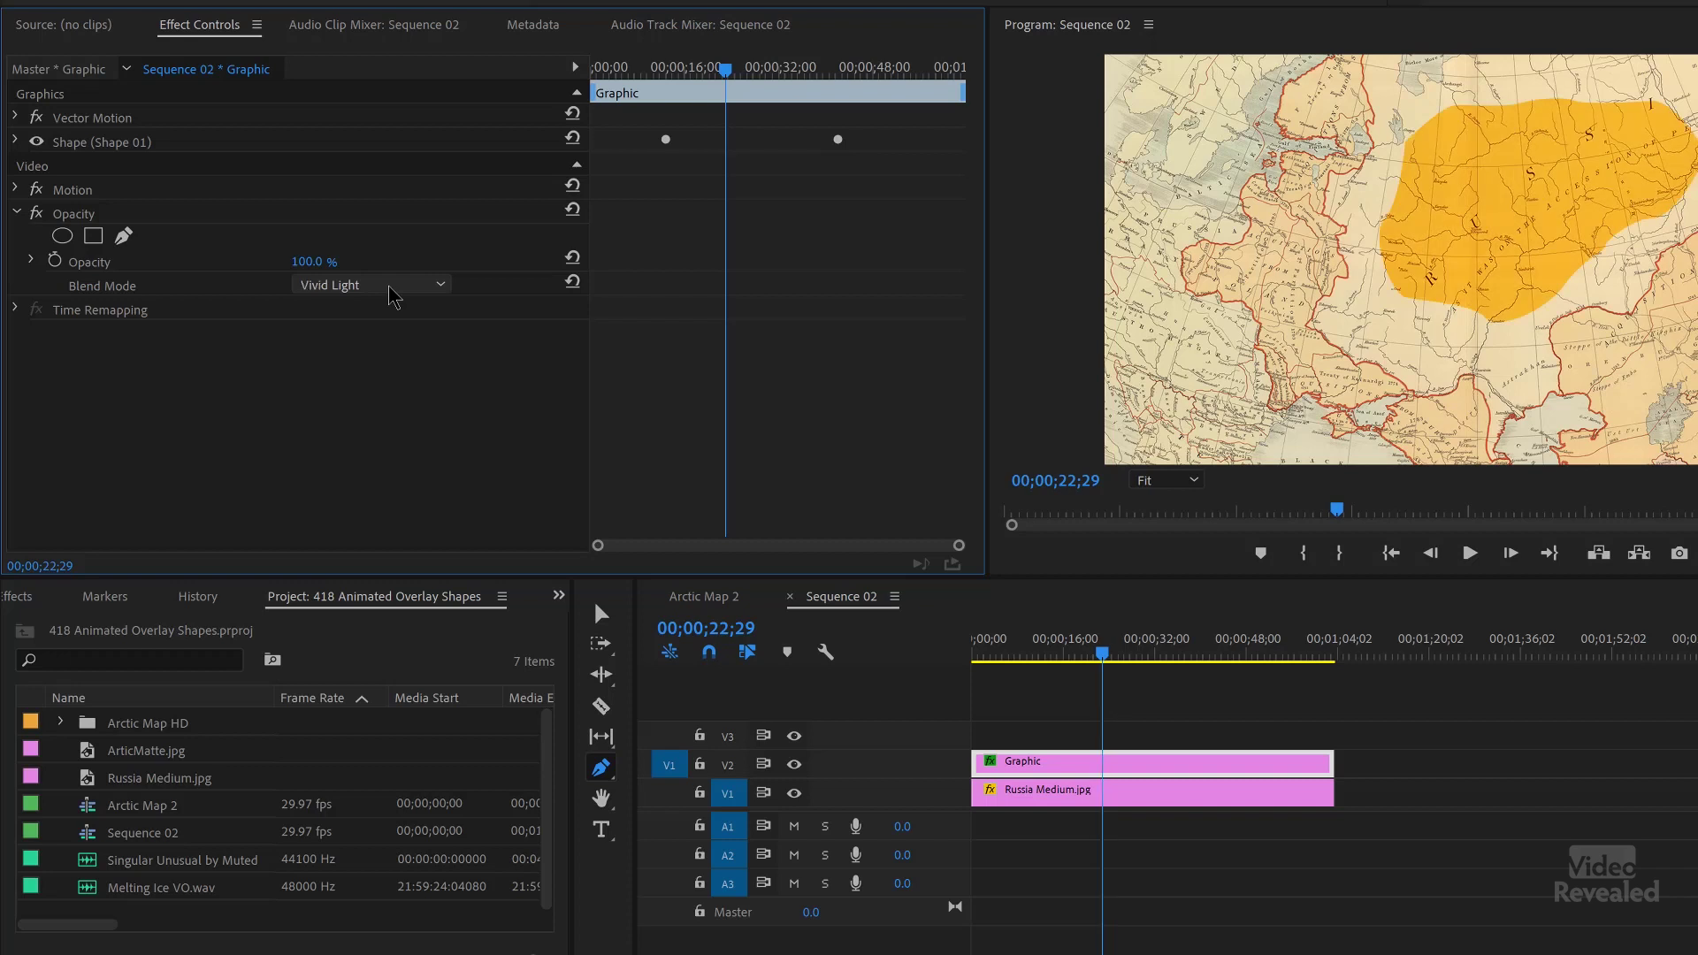
{"action": "key", "text": "Down"}
{"action": "key", "text": "Down"}
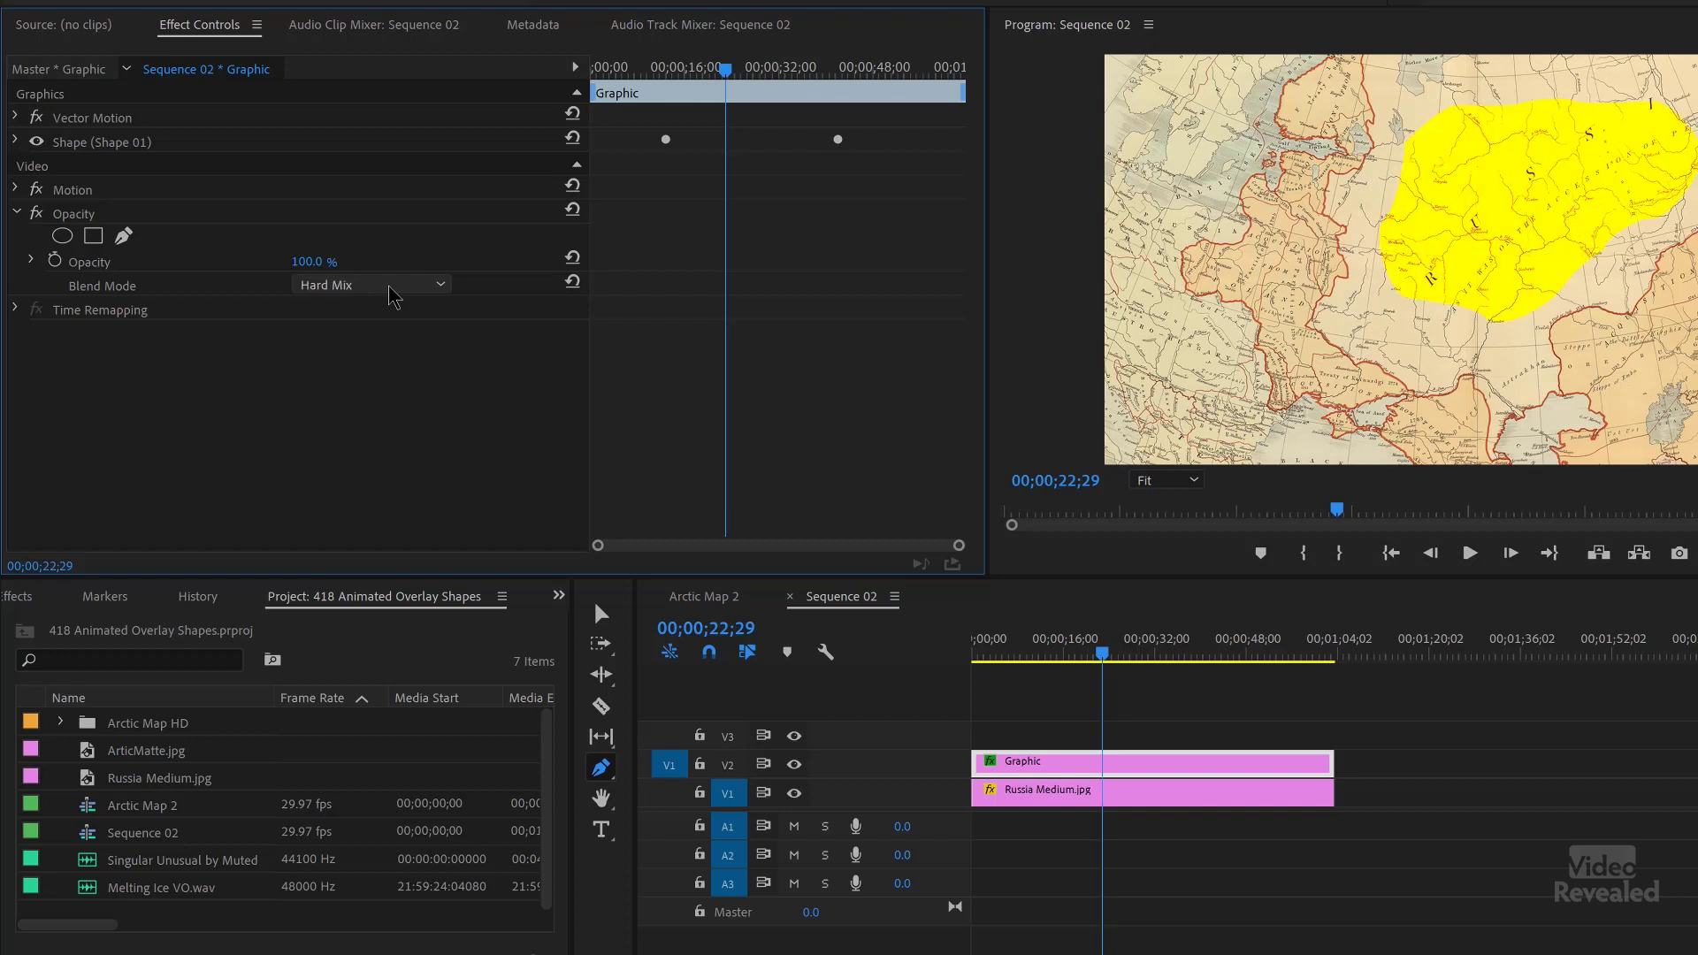
Set the Graphic clip's blend mode to Multiply.
{"action": "left_click", "coordinate": [390, 288]}
{"action": "left_click", "coordinate": [390, 387]}
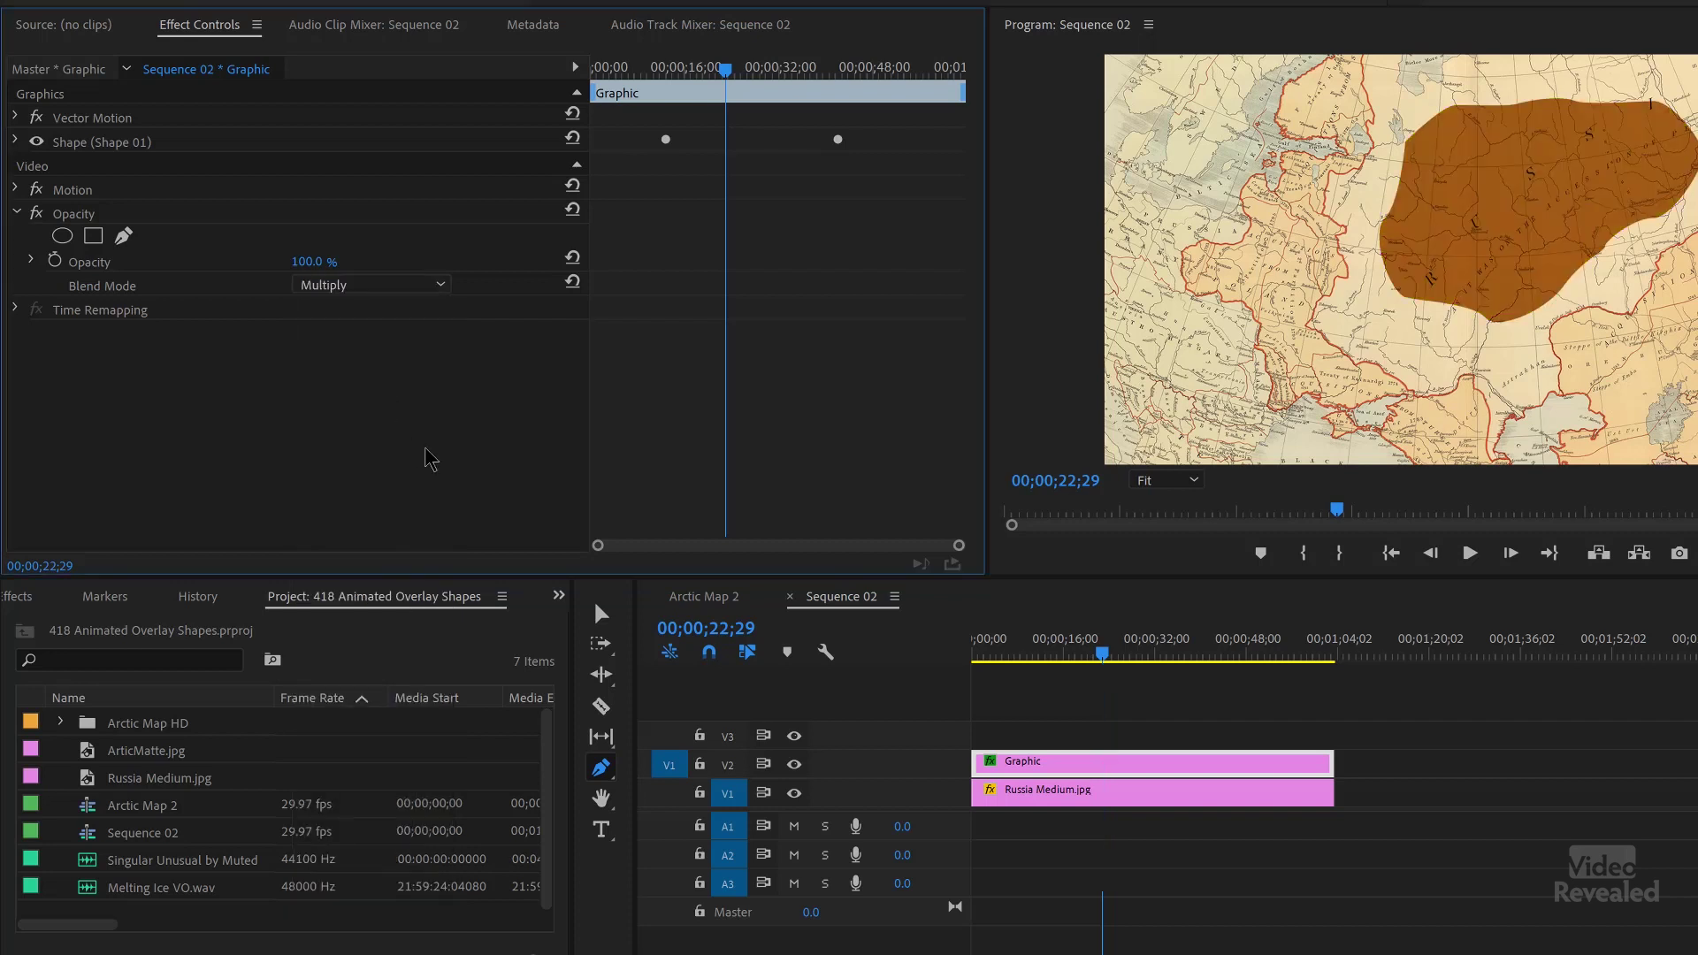
Review the shape's growth over the map in the maximized program monitor, and restore the normal layout.
{"action": "left_click_drag", "start_coordinate": [771, 75], "coordinate": [650, 76]}
{"action": "key", "text": "grave"}
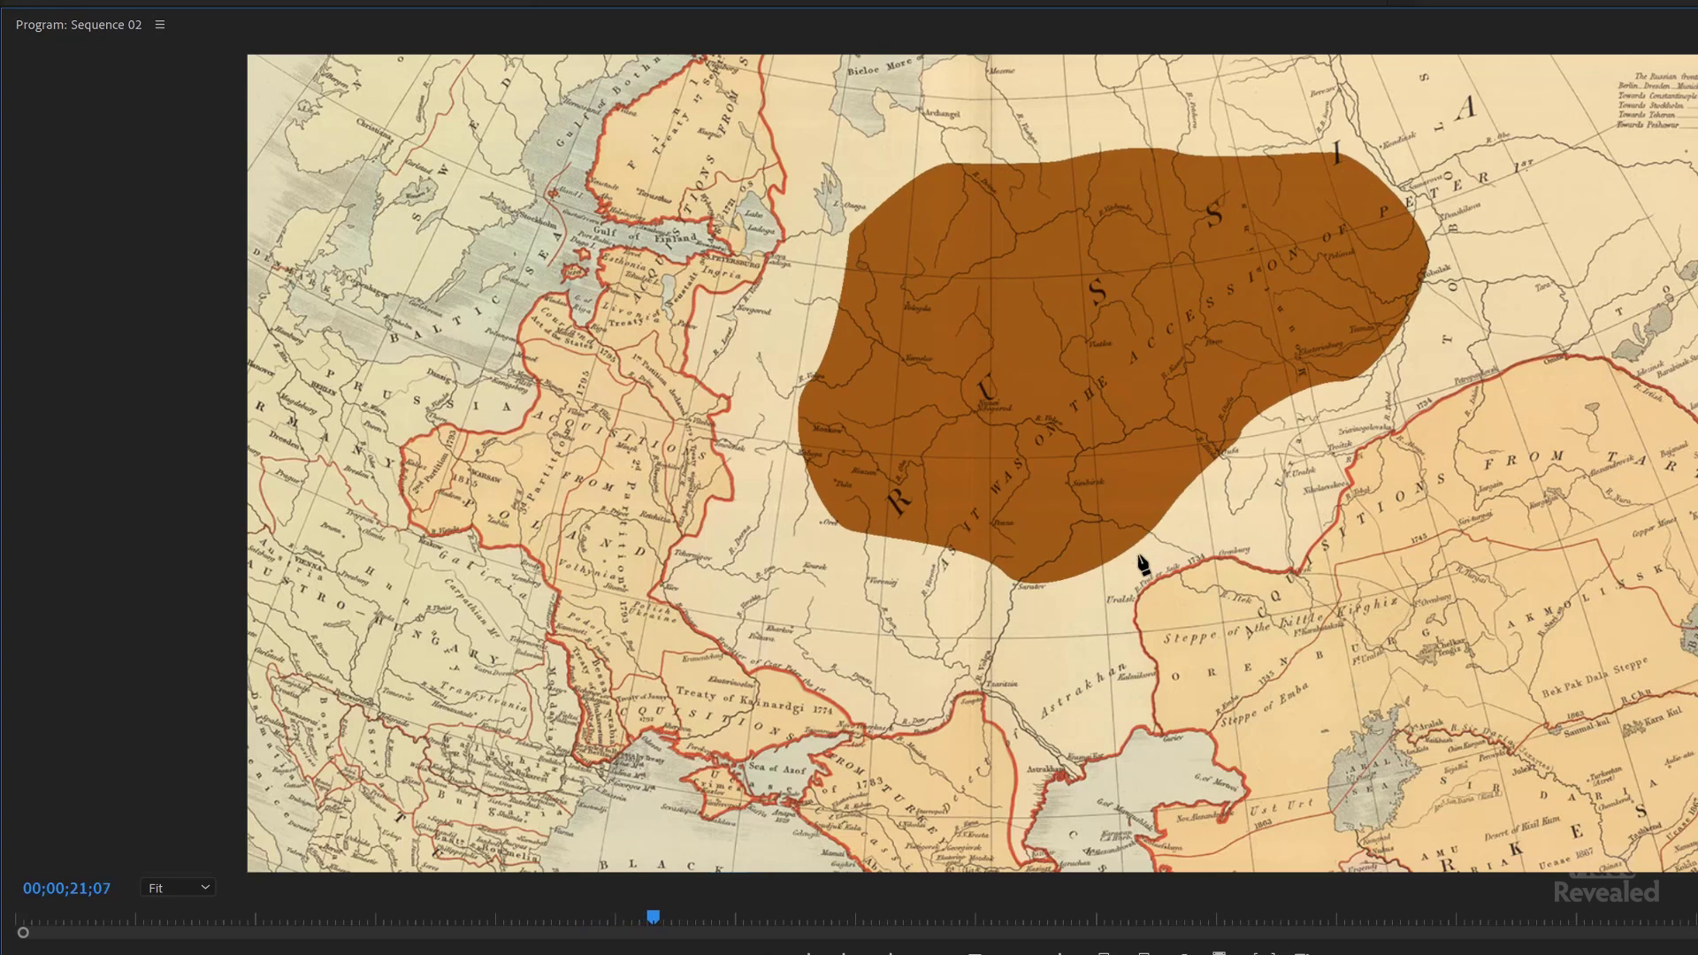
{"action": "key", "text": "grave"}
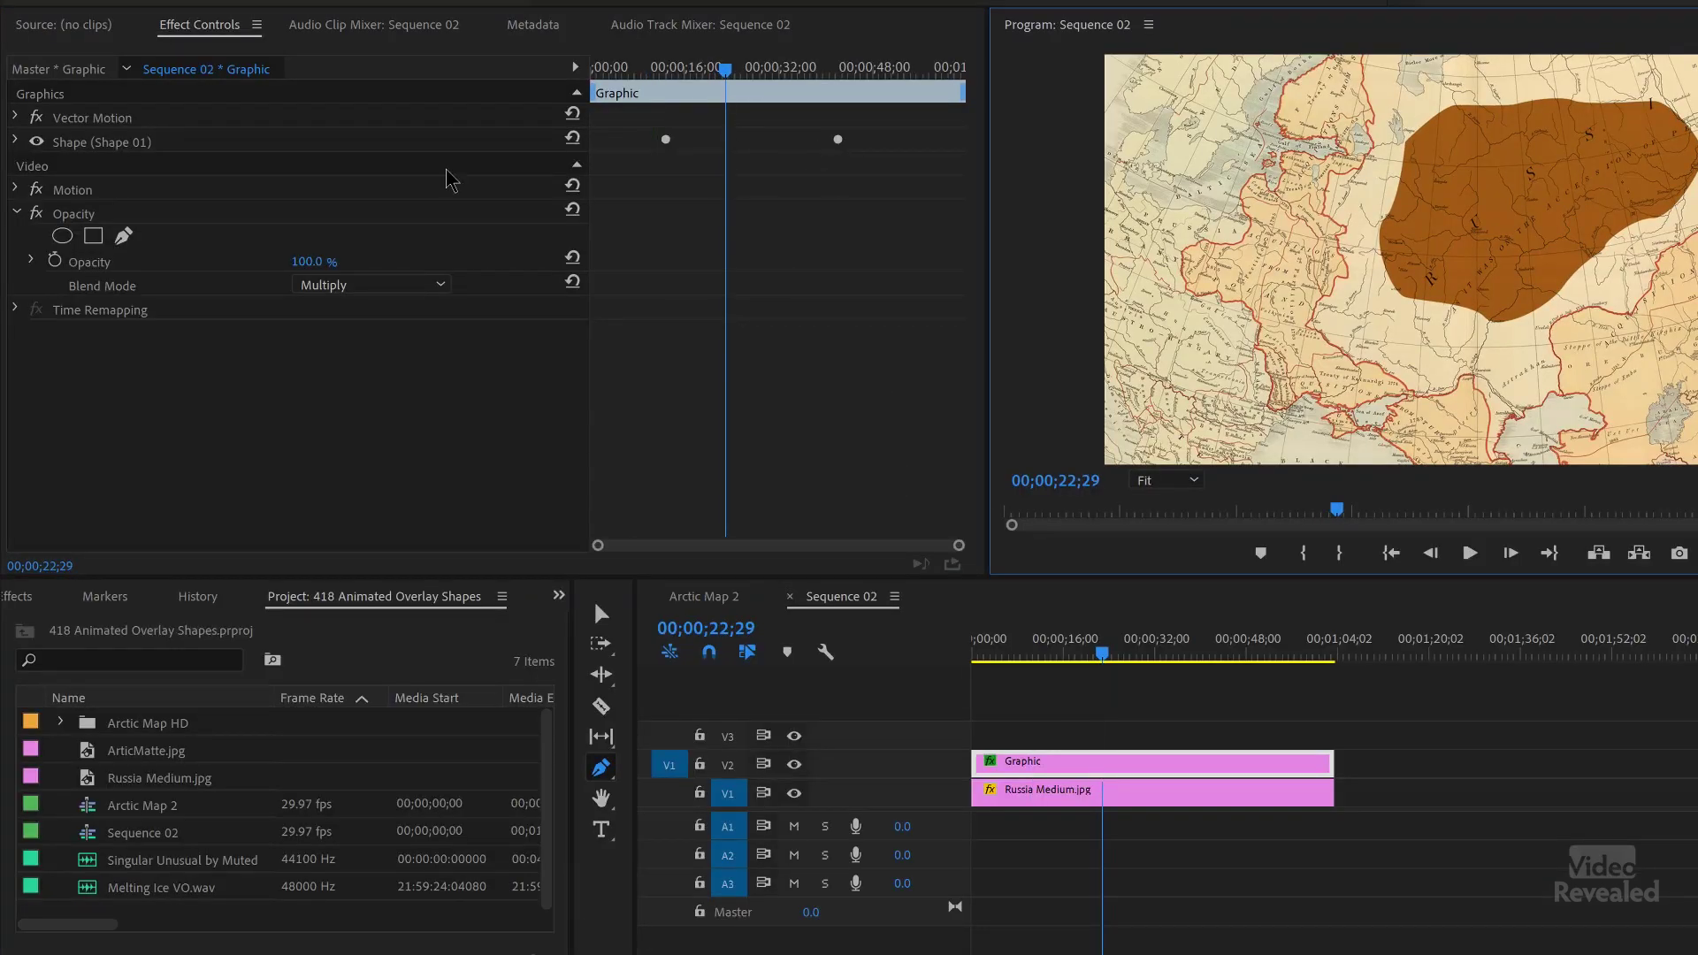
Move Shape 01's second Path keyframe to the playhead at 00;00;22;29 and play the animation from just before the first keyframe.
{"action": "left_click", "coordinate": [15, 140]}
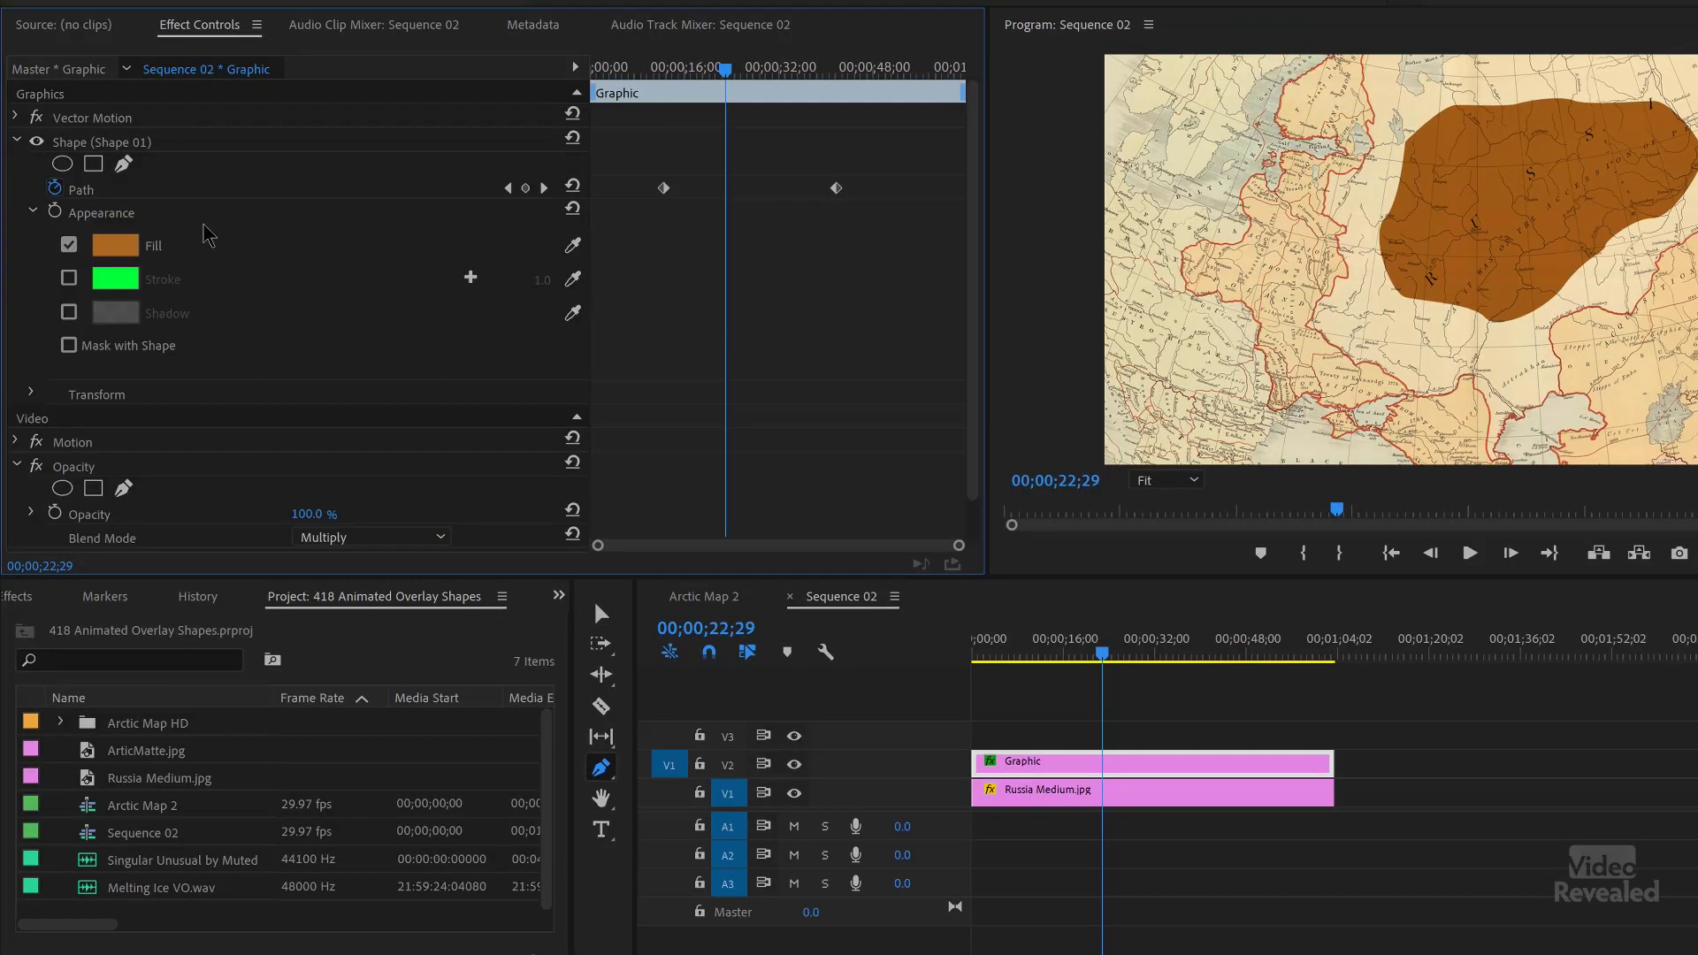
{"action": "left_click_drag", "start_coordinate": [838, 187], "coordinate": [724, 187]}
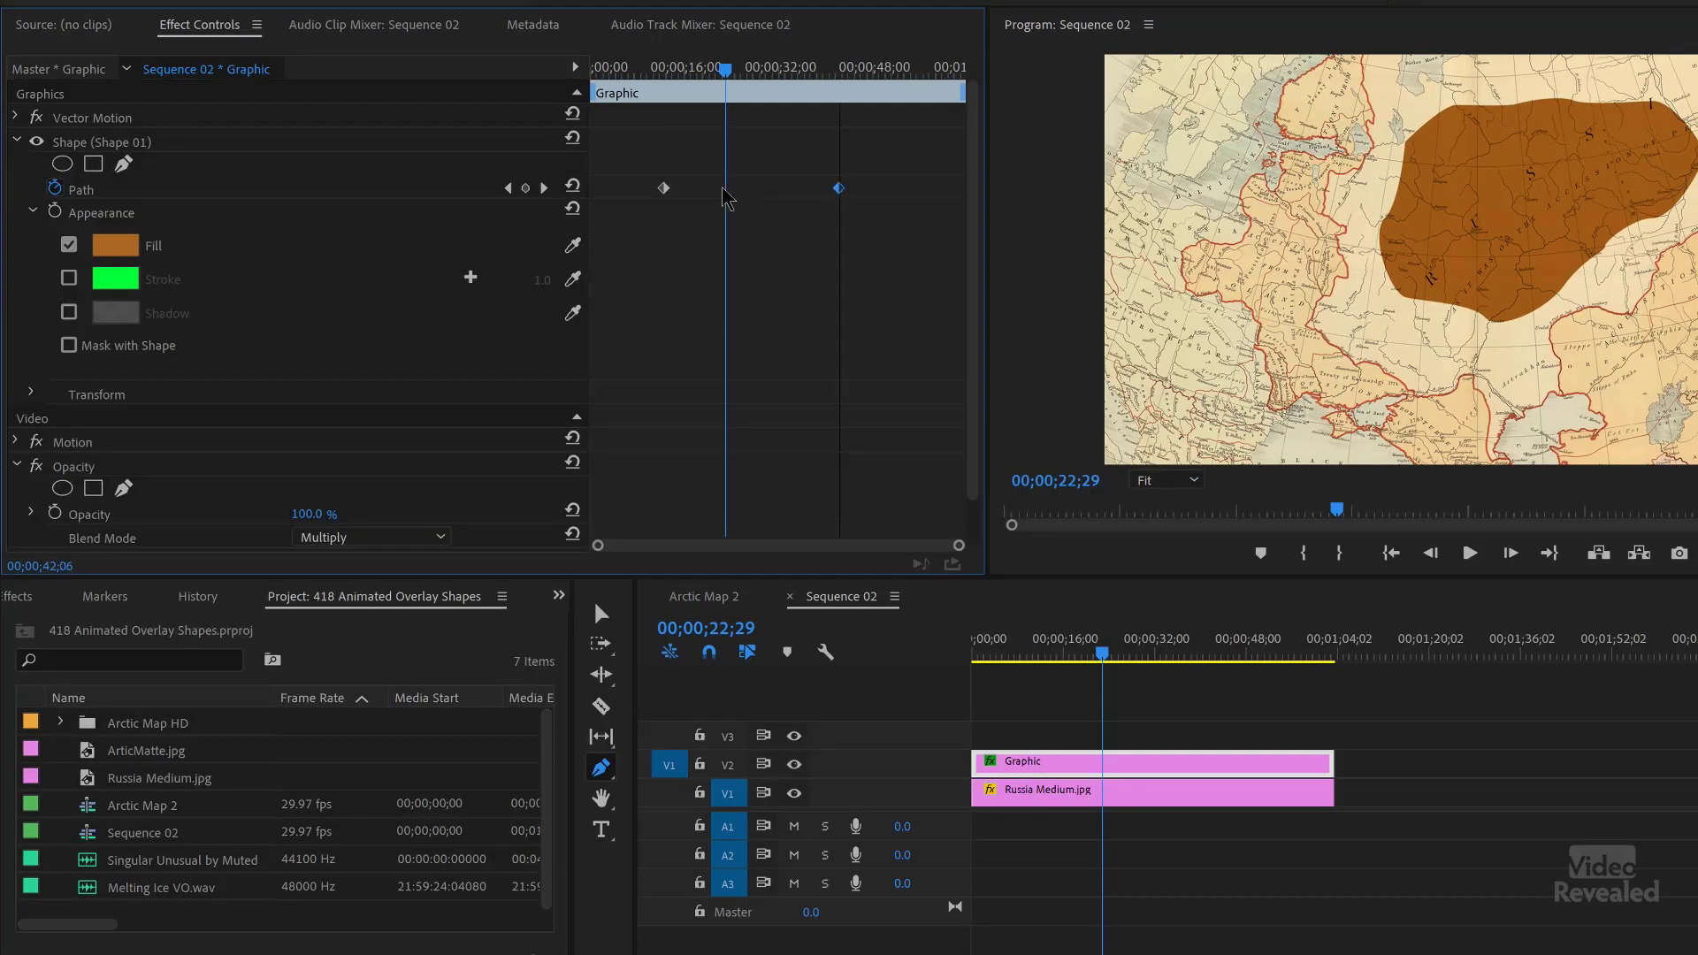
{"action": "left_click", "coordinate": [661, 74]}
{"action": "key", "text": "j"}
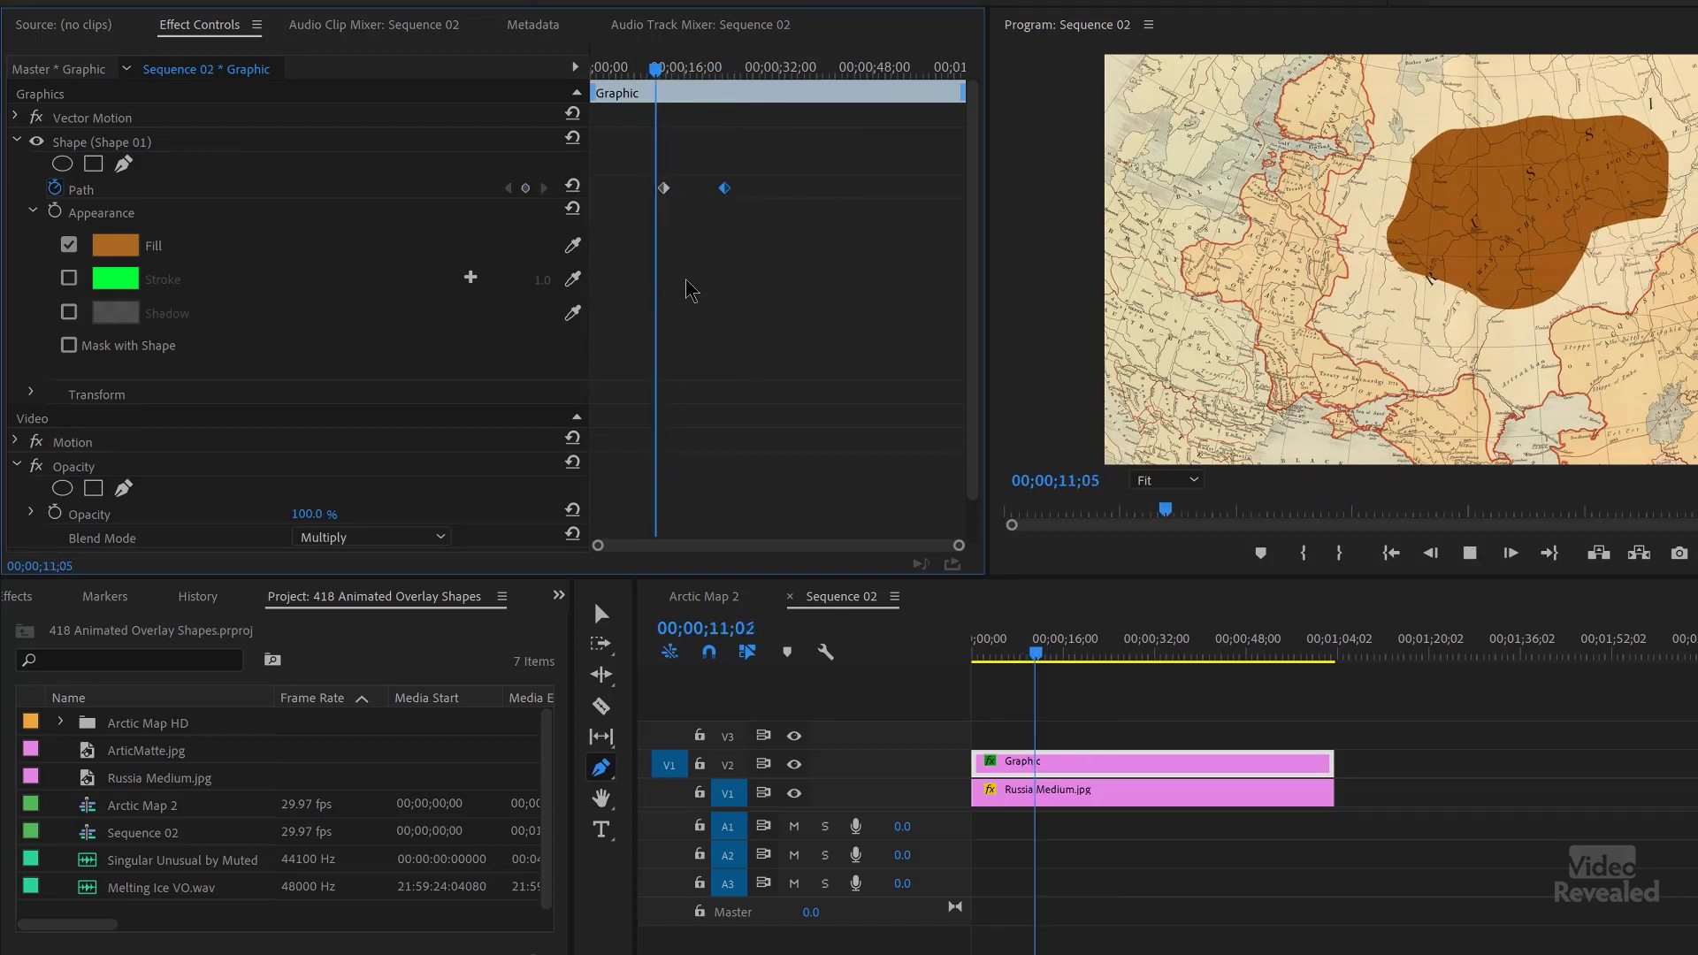
{"action": "key", "text": "l"}
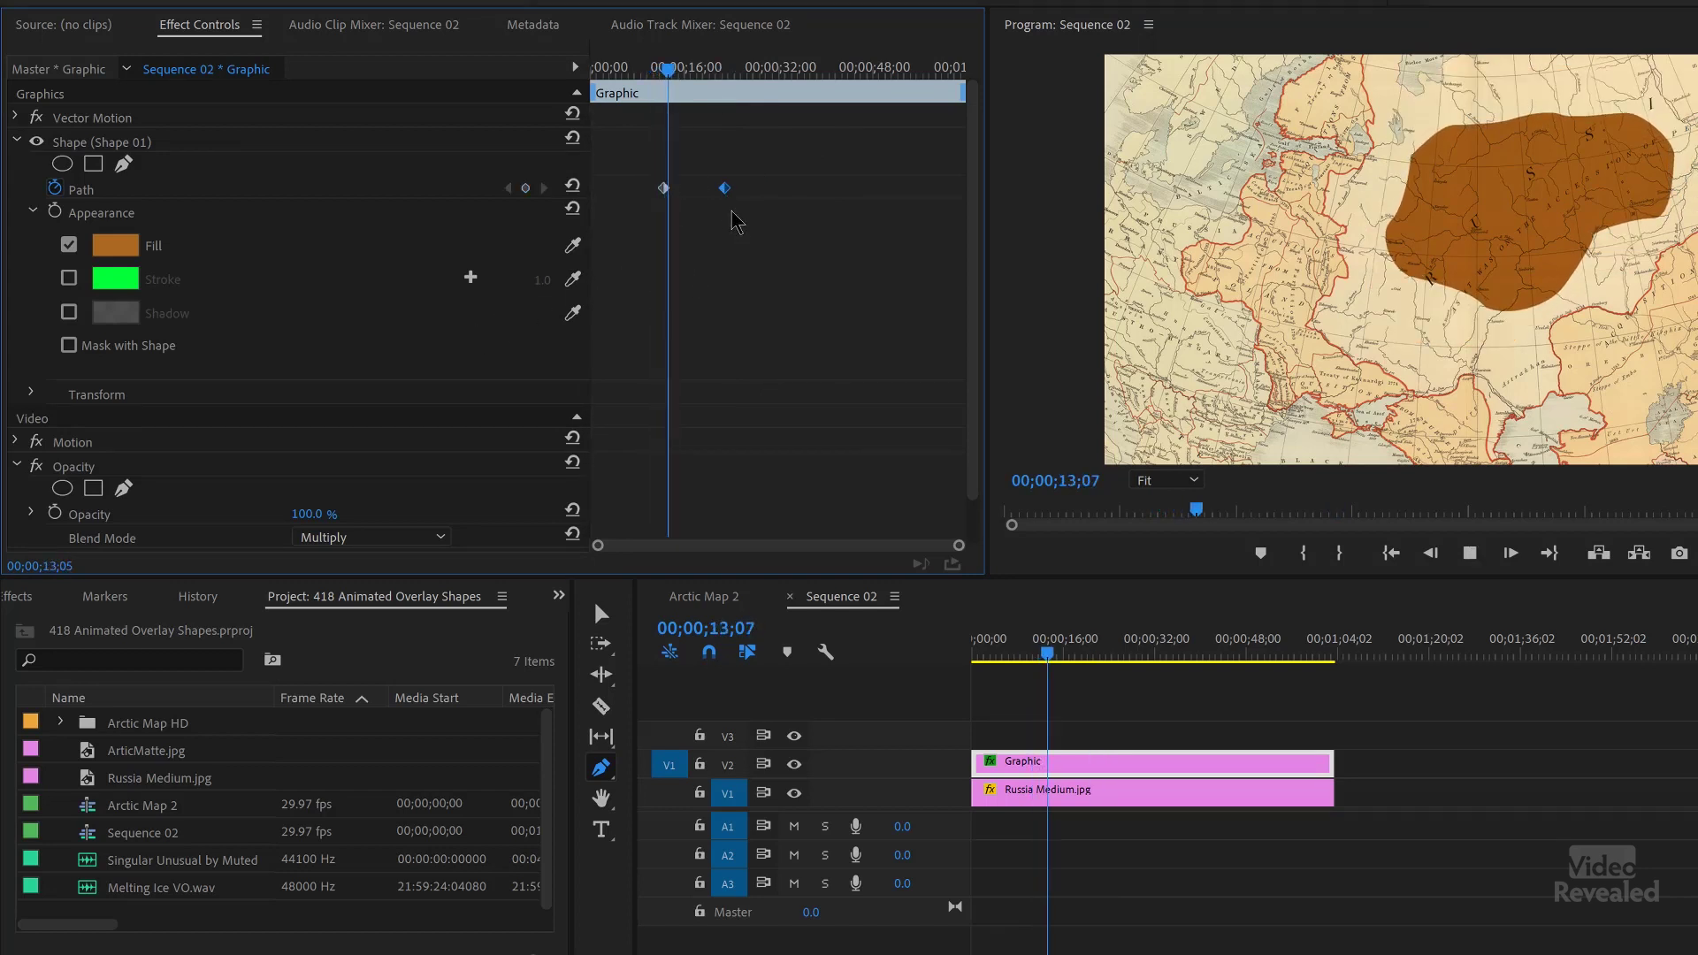
Move Shape 01's second Path keyframe to just after the first, and play the faster growth in reverse and forward.
{"action": "left_click_drag", "start_coordinate": [725, 187], "coordinate": [677, 188]}
{"action": "key", "text": "j"}
{"action": "key", "text": "j"}
{"action": "key", "text": "j"}
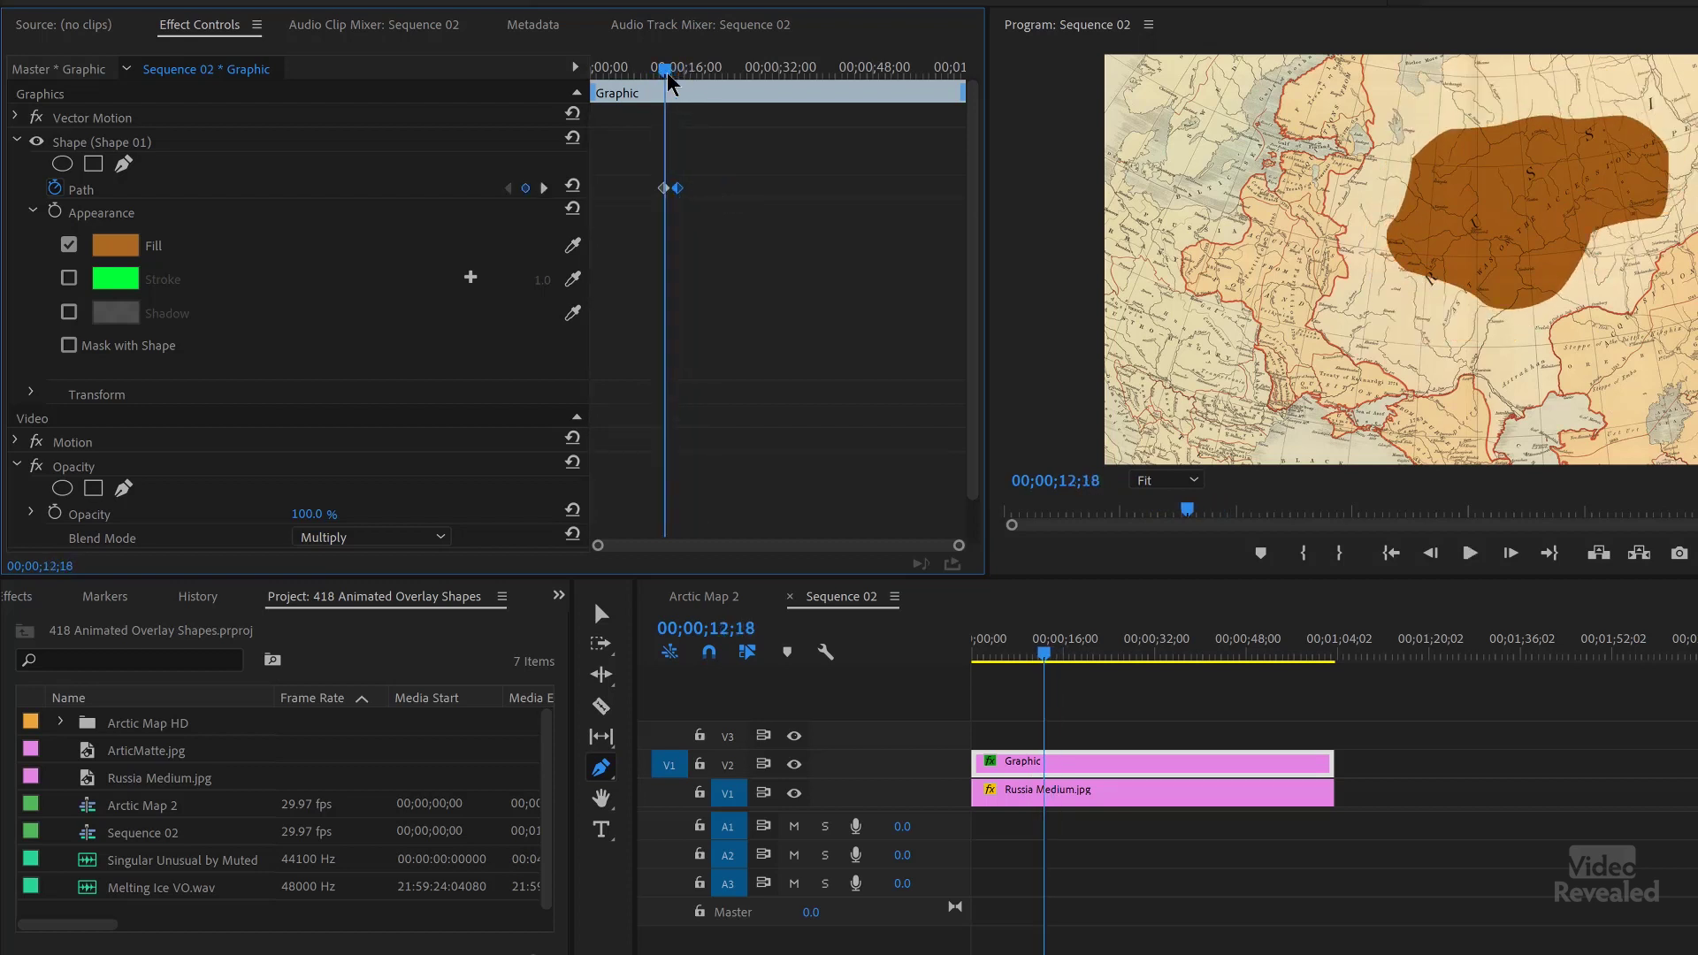
{"action": "key", "text": "l"}
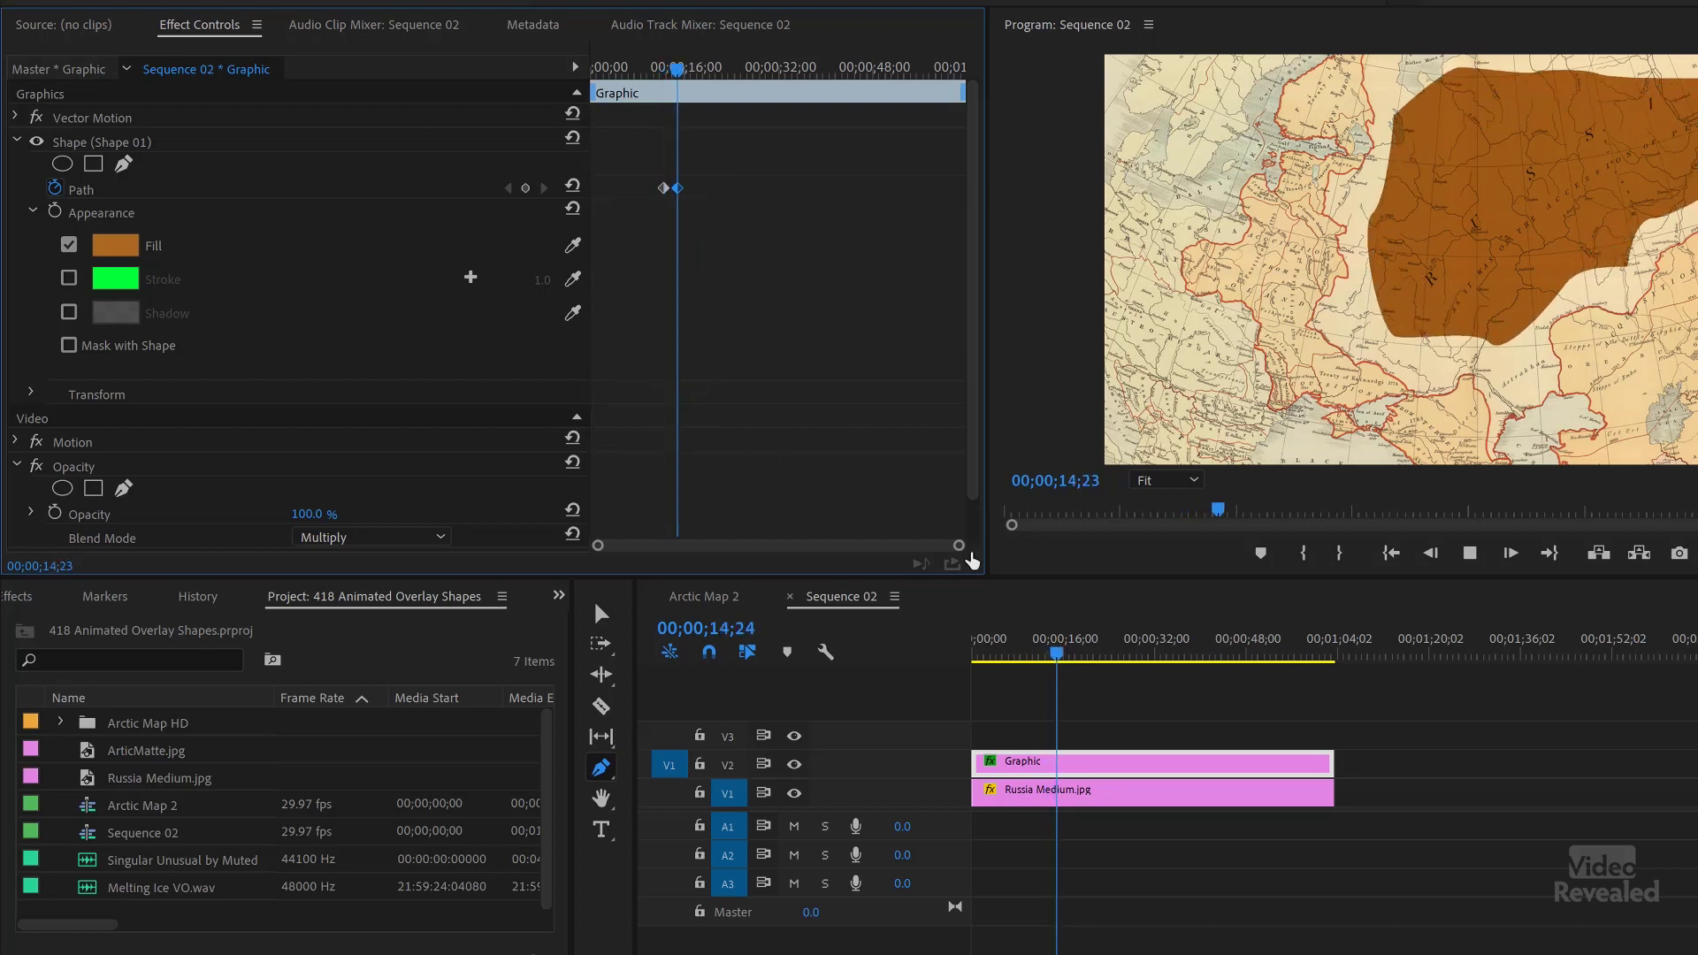
{"action": "key", "text": "k"}
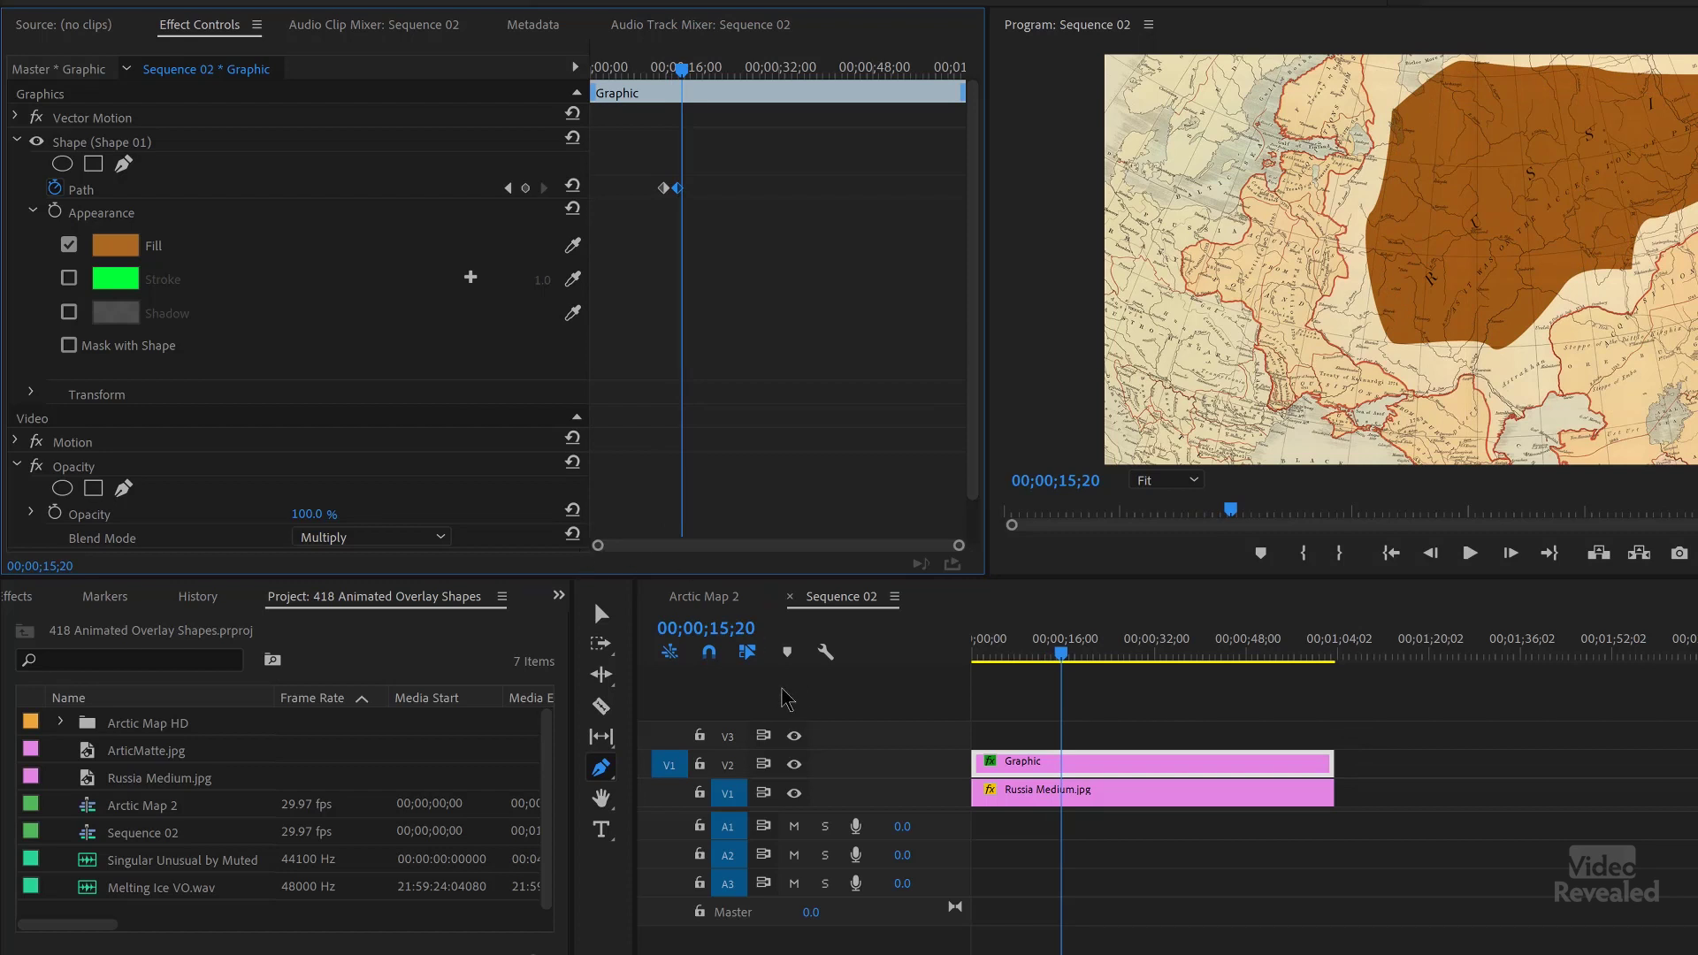
Trim the ends of the Graphic and Russia Medium.jpg clips to the playhead at 00;00;15;20.
{"action": "left_click", "coordinate": [602, 614]}
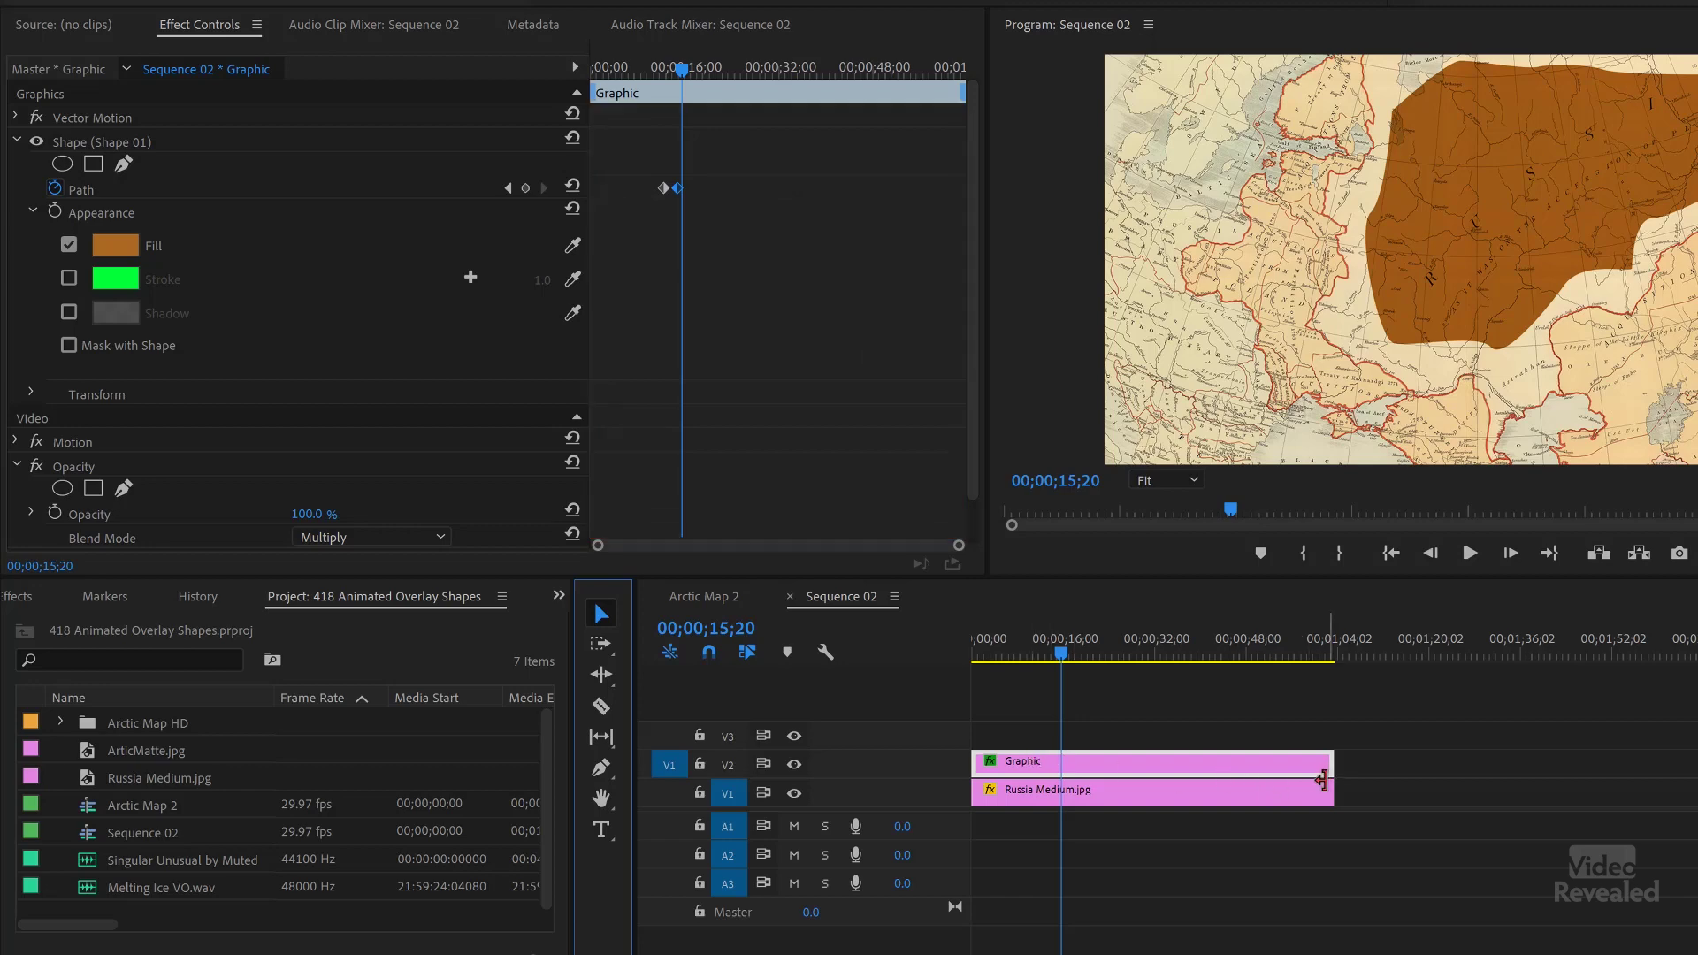
{"action": "left_click_drag", "start_coordinate": [1322, 764], "coordinate": [1123, 766]}
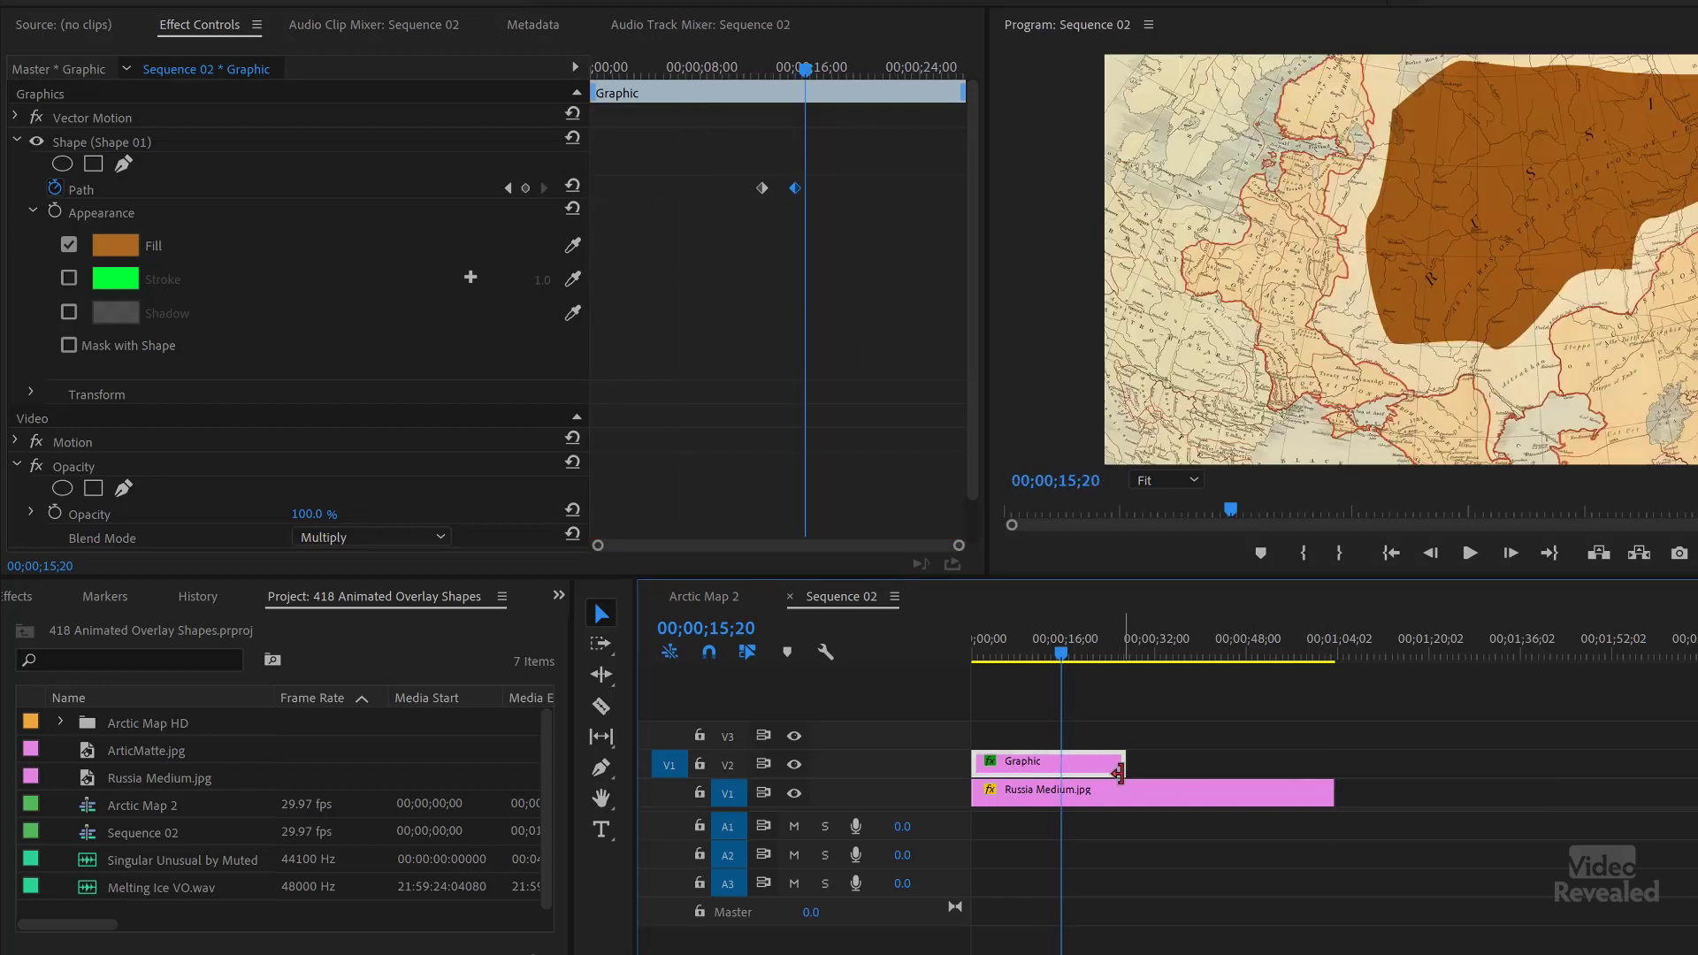
{"action": "left_click_drag", "start_coordinate": [1320, 803], "coordinate": [1060, 800]}
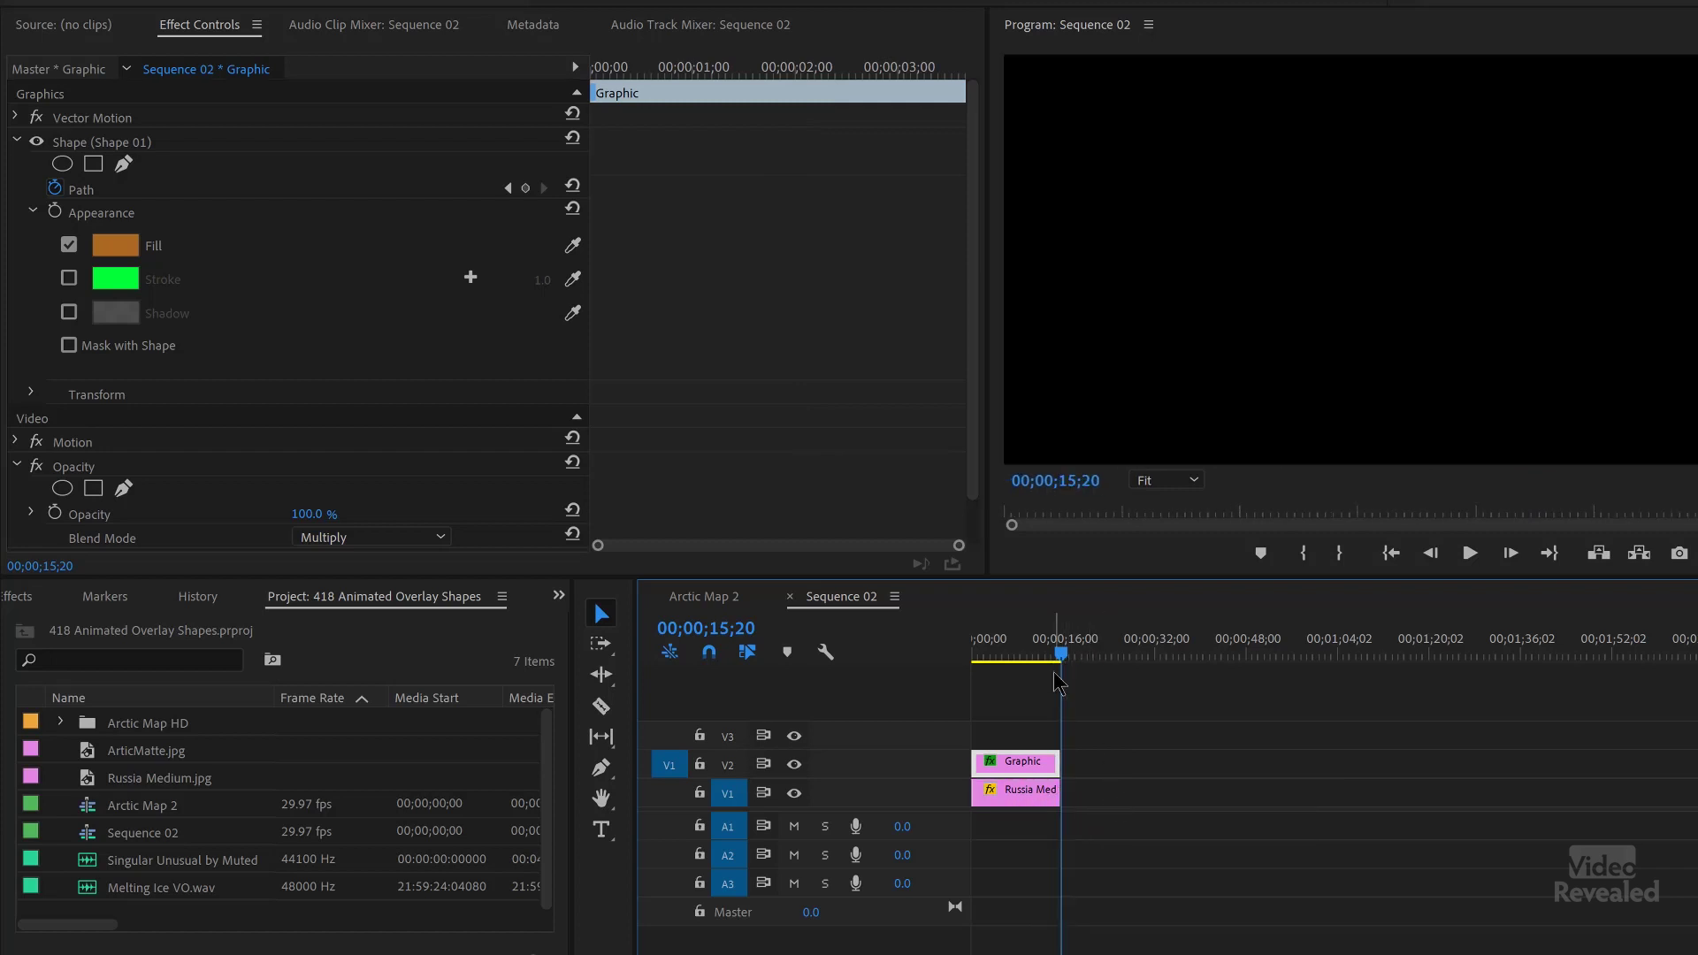
Shift both of Shape 01's Path keyframes earlier, with the first at about 00;00;05;00, and play the animation.
{"action": "left_click_drag", "start_coordinate": [1059, 660], "coordinate": [1041, 665]}
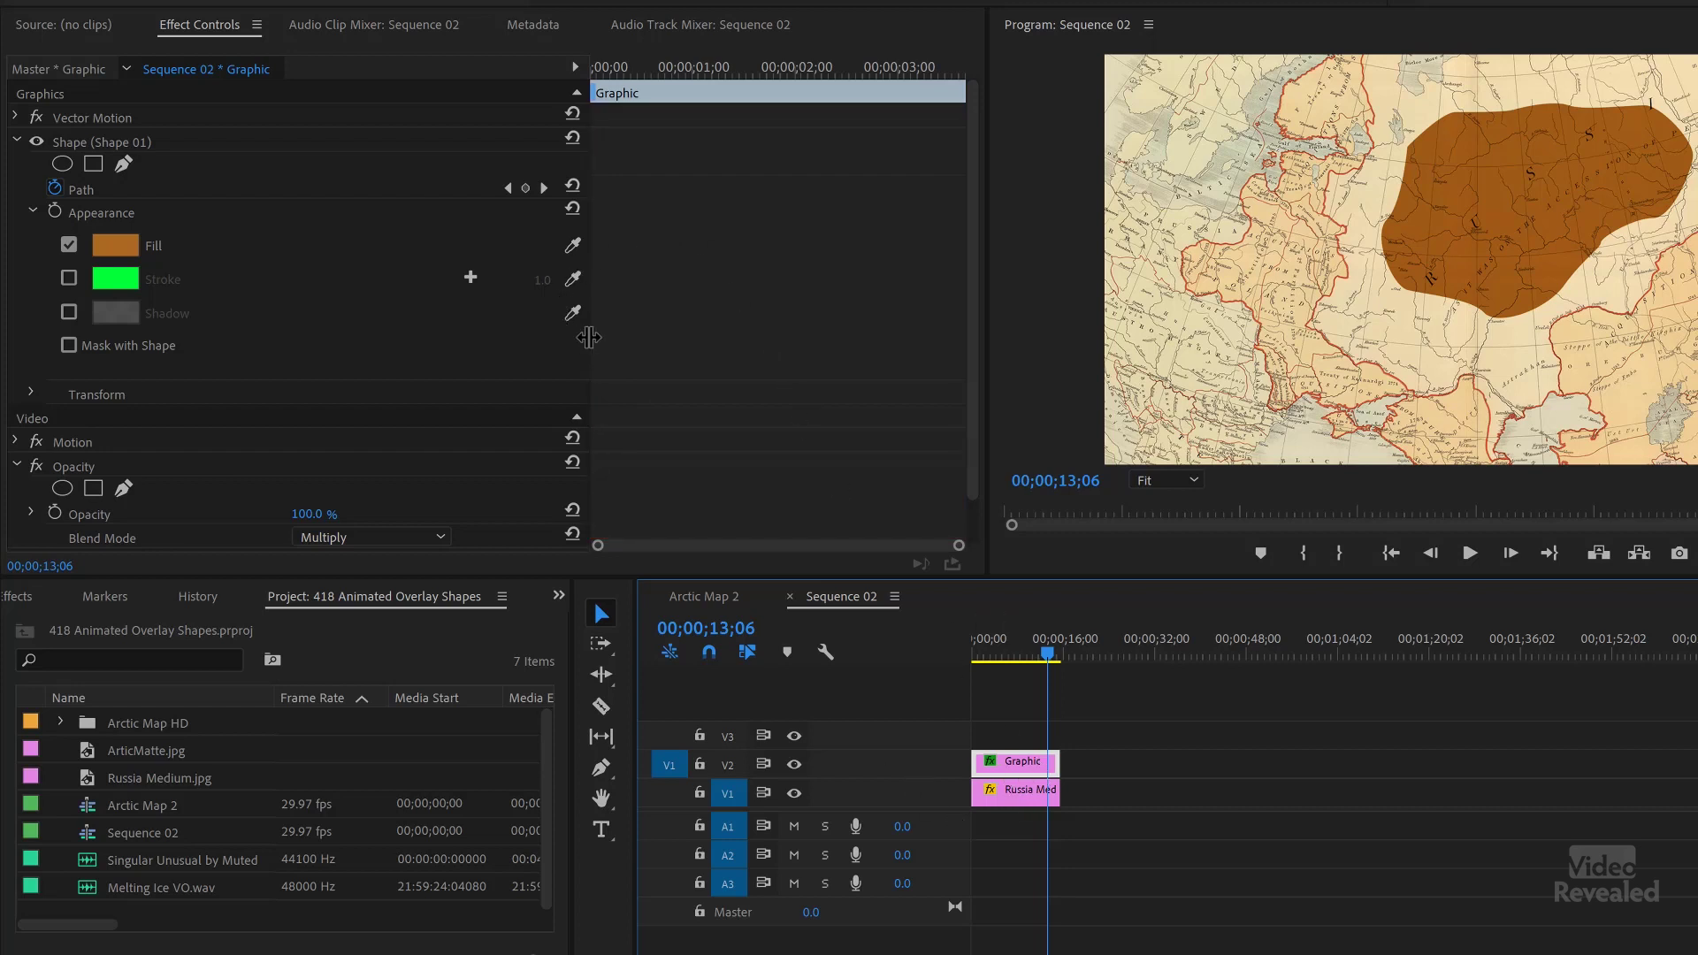
{"action": "left_click_drag", "start_coordinate": [589, 346], "coordinate": [481, 345]}
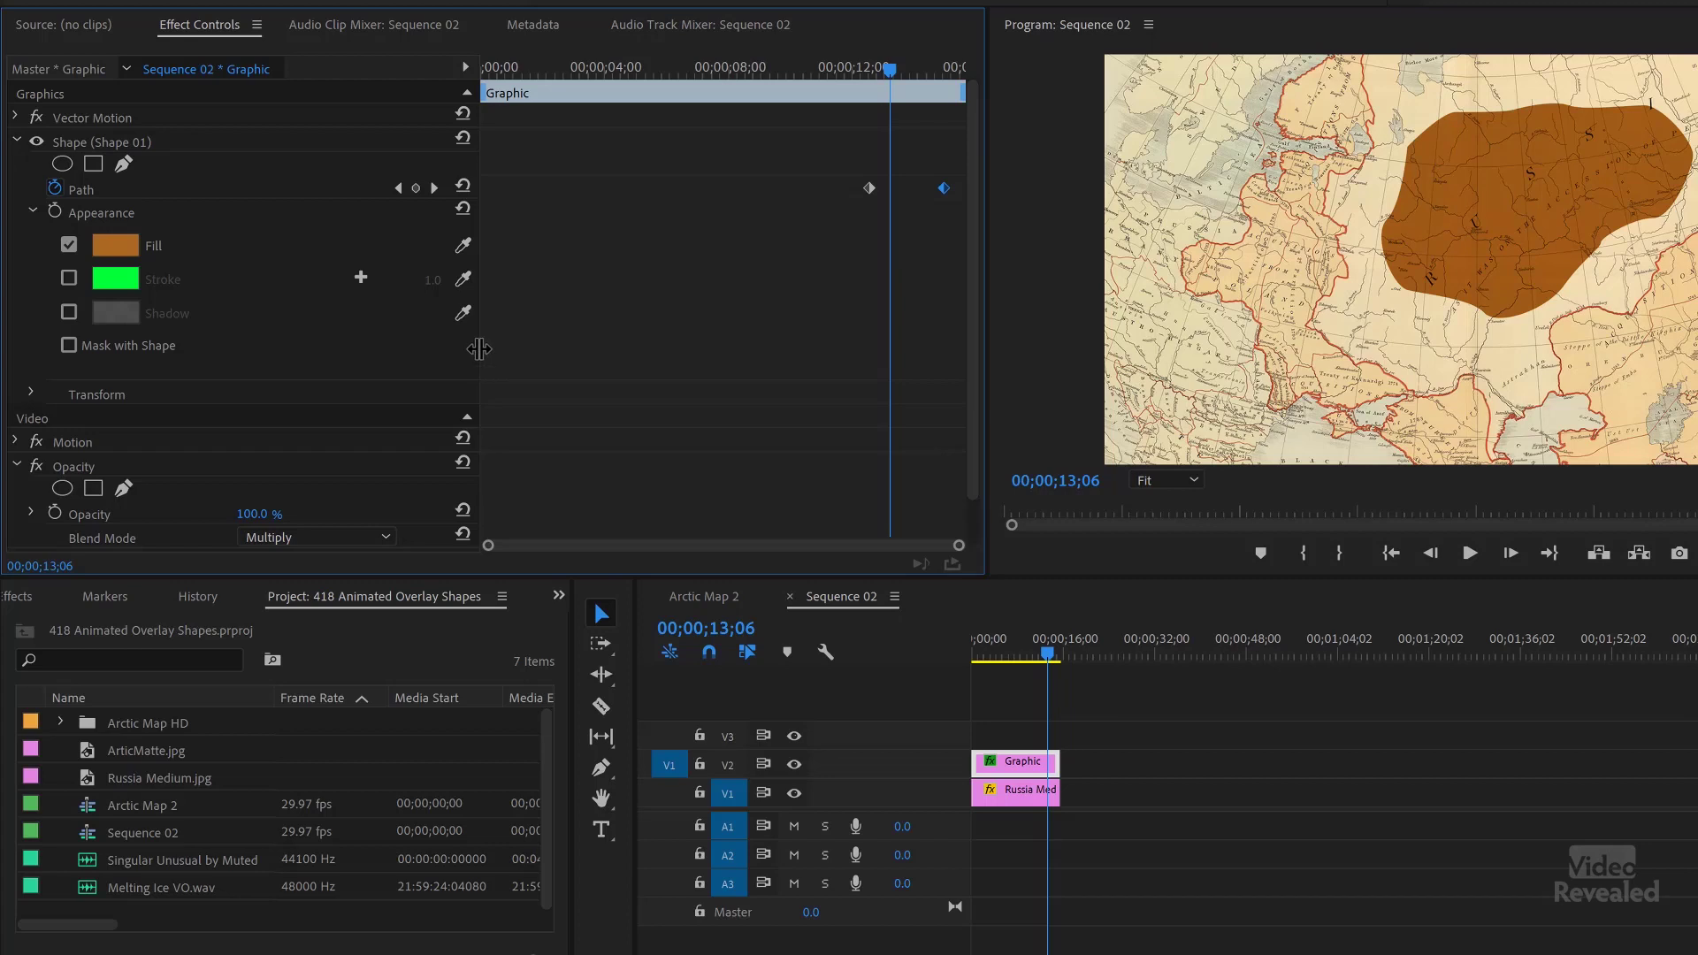
{"action": "mouse_move", "coordinate": [479, 350]}
{"action": "left_mouse_down"}
{"action": "mouse_move", "coordinate": [521, 351]}
{"action": "mouse_move", "coordinate": [500, 347]}
{"action": "left_mouse_up"}
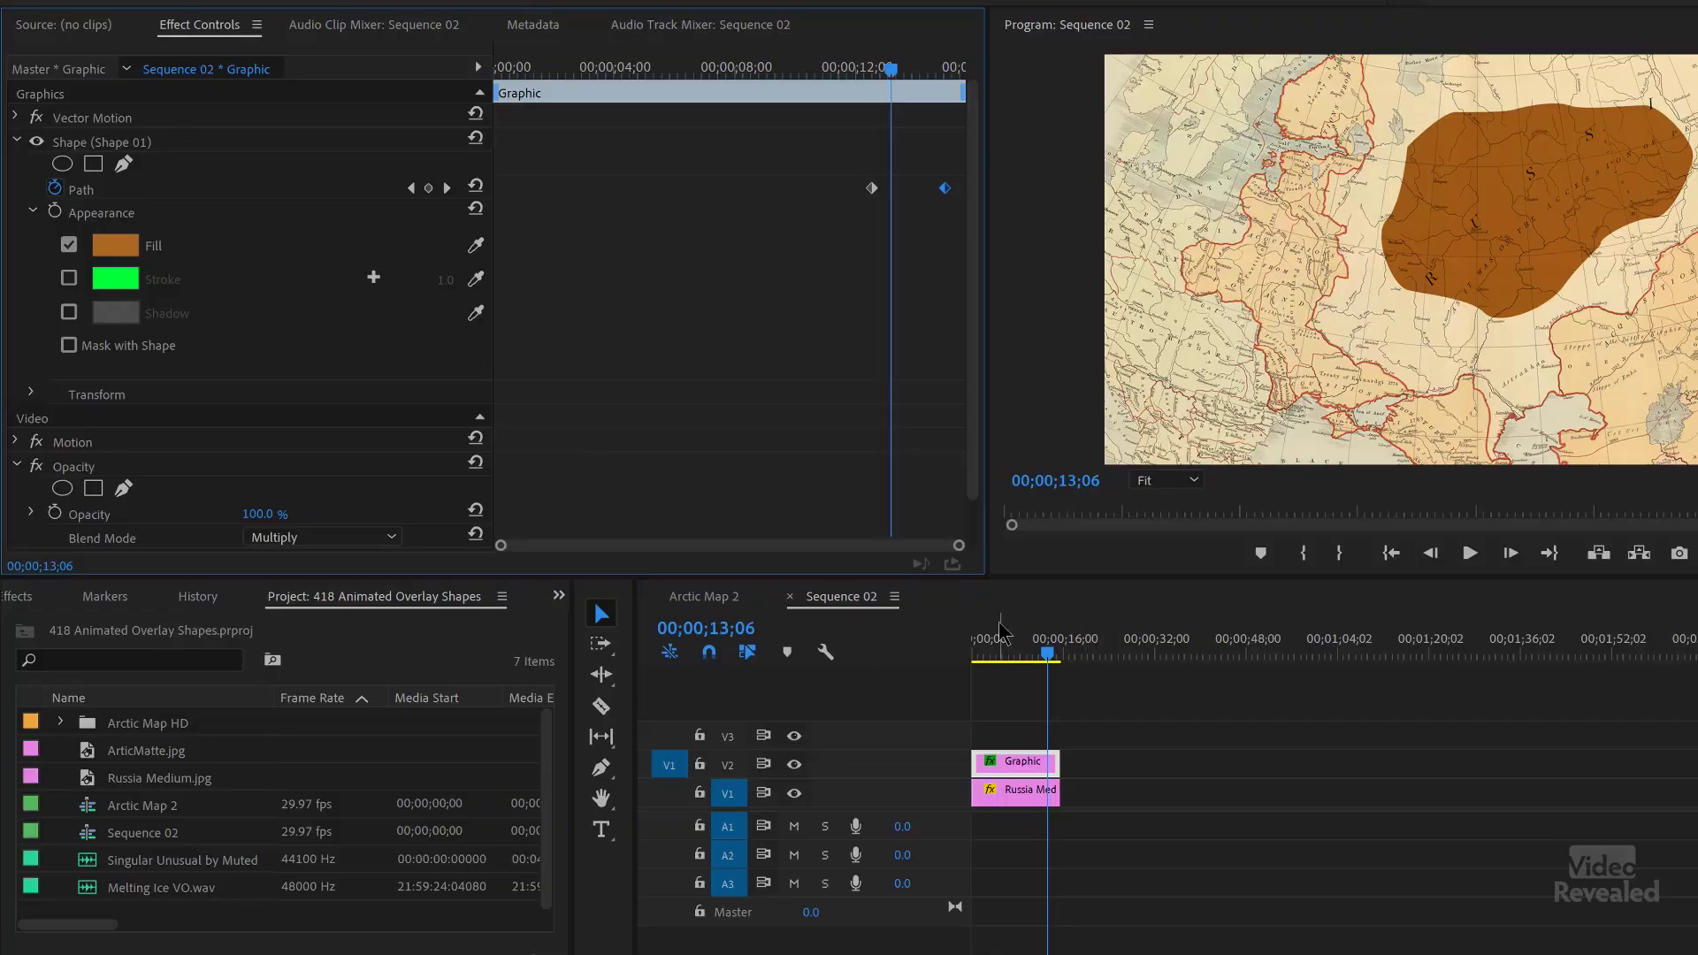
{"action": "key", "text": "backslash"}
{"action": "left_click_drag", "start_coordinate": [898, 221], "coordinate": [860, 151]}
{"action": "left_click_drag", "start_coordinate": [945, 187], "coordinate": [715, 188]}
{"action": "left_click_drag", "start_coordinate": [666, 69], "coordinate": [610, 69]}
{"action": "key", "text": "space"}
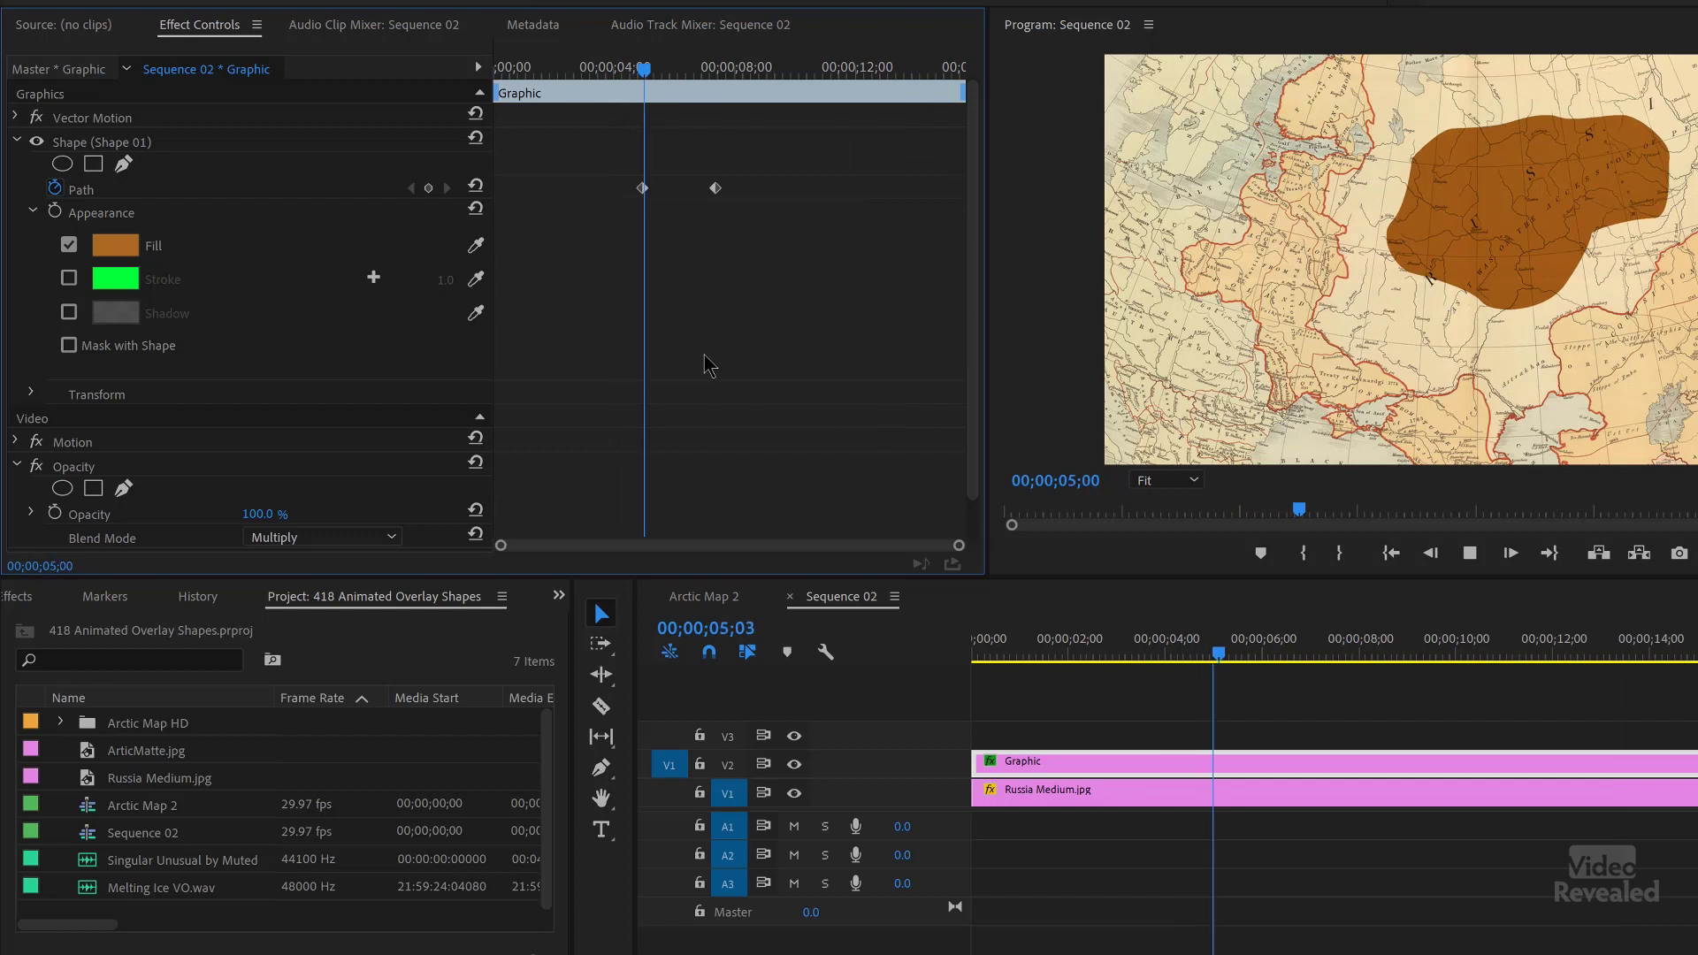
{"action": "key", "text": "space"}
Shift both Path keyframes even earlier, with the first at about 3 seconds, and play the animation again.
{"action": "left_click_drag", "start_coordinate": [714, 187], "coordinate": [668, 188]}
{"action": "left_click", "coordinate": [649, 187]}
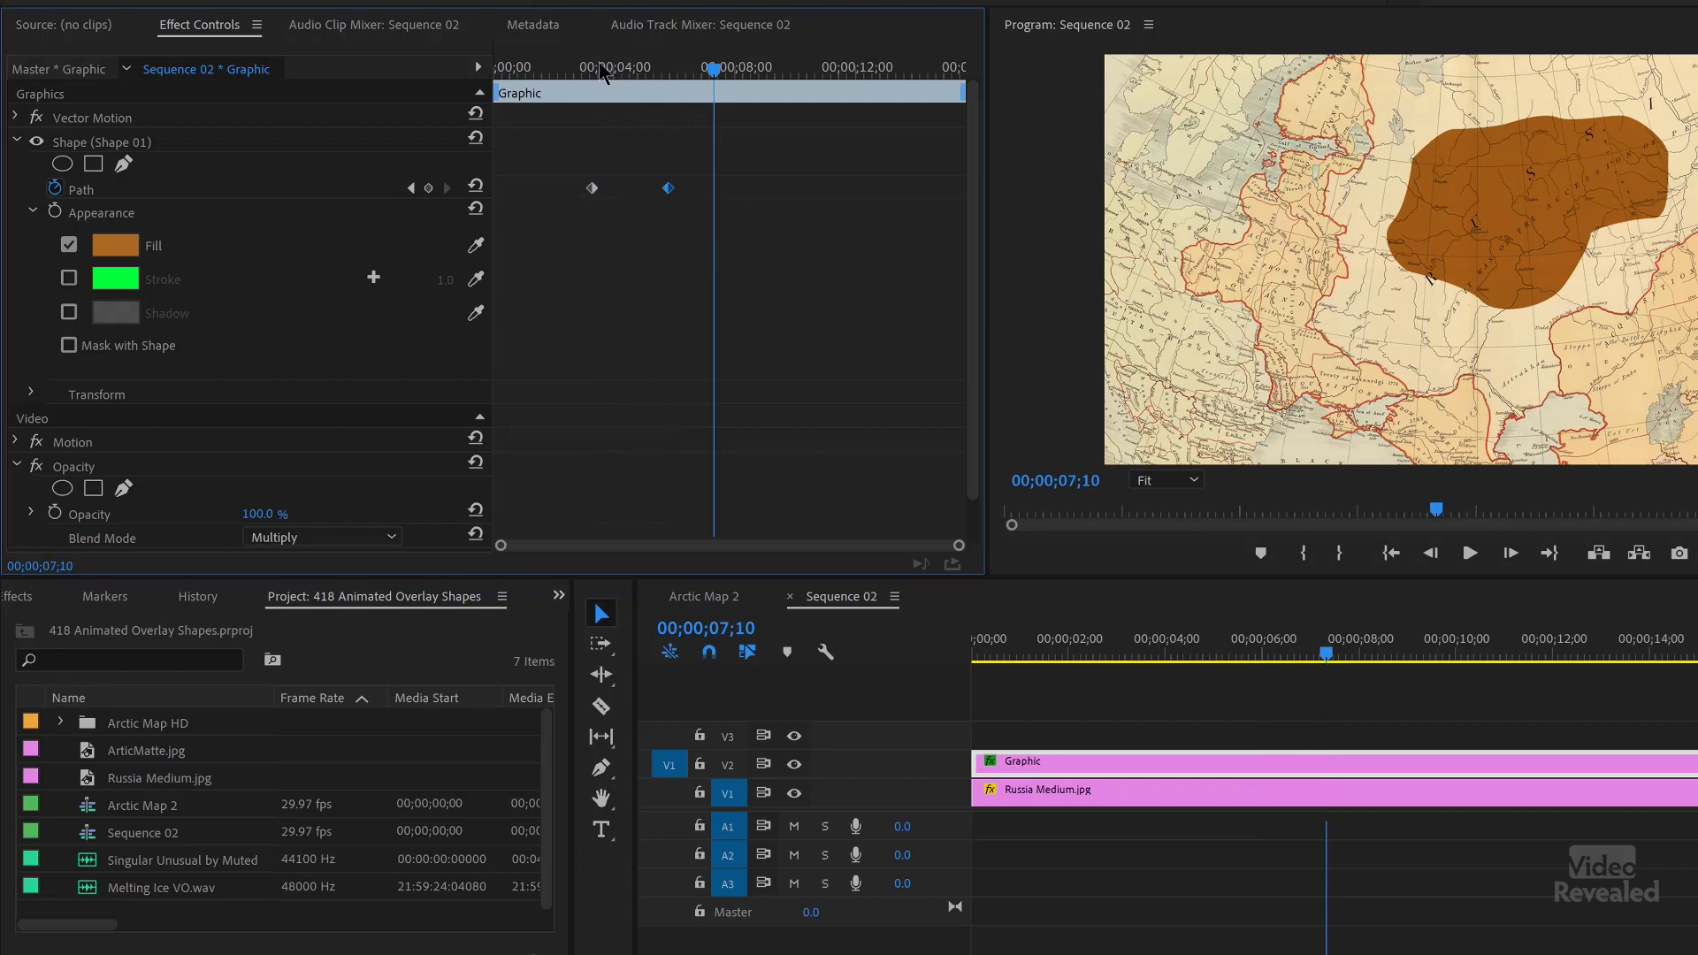
{"action": "key", "text": "space"}
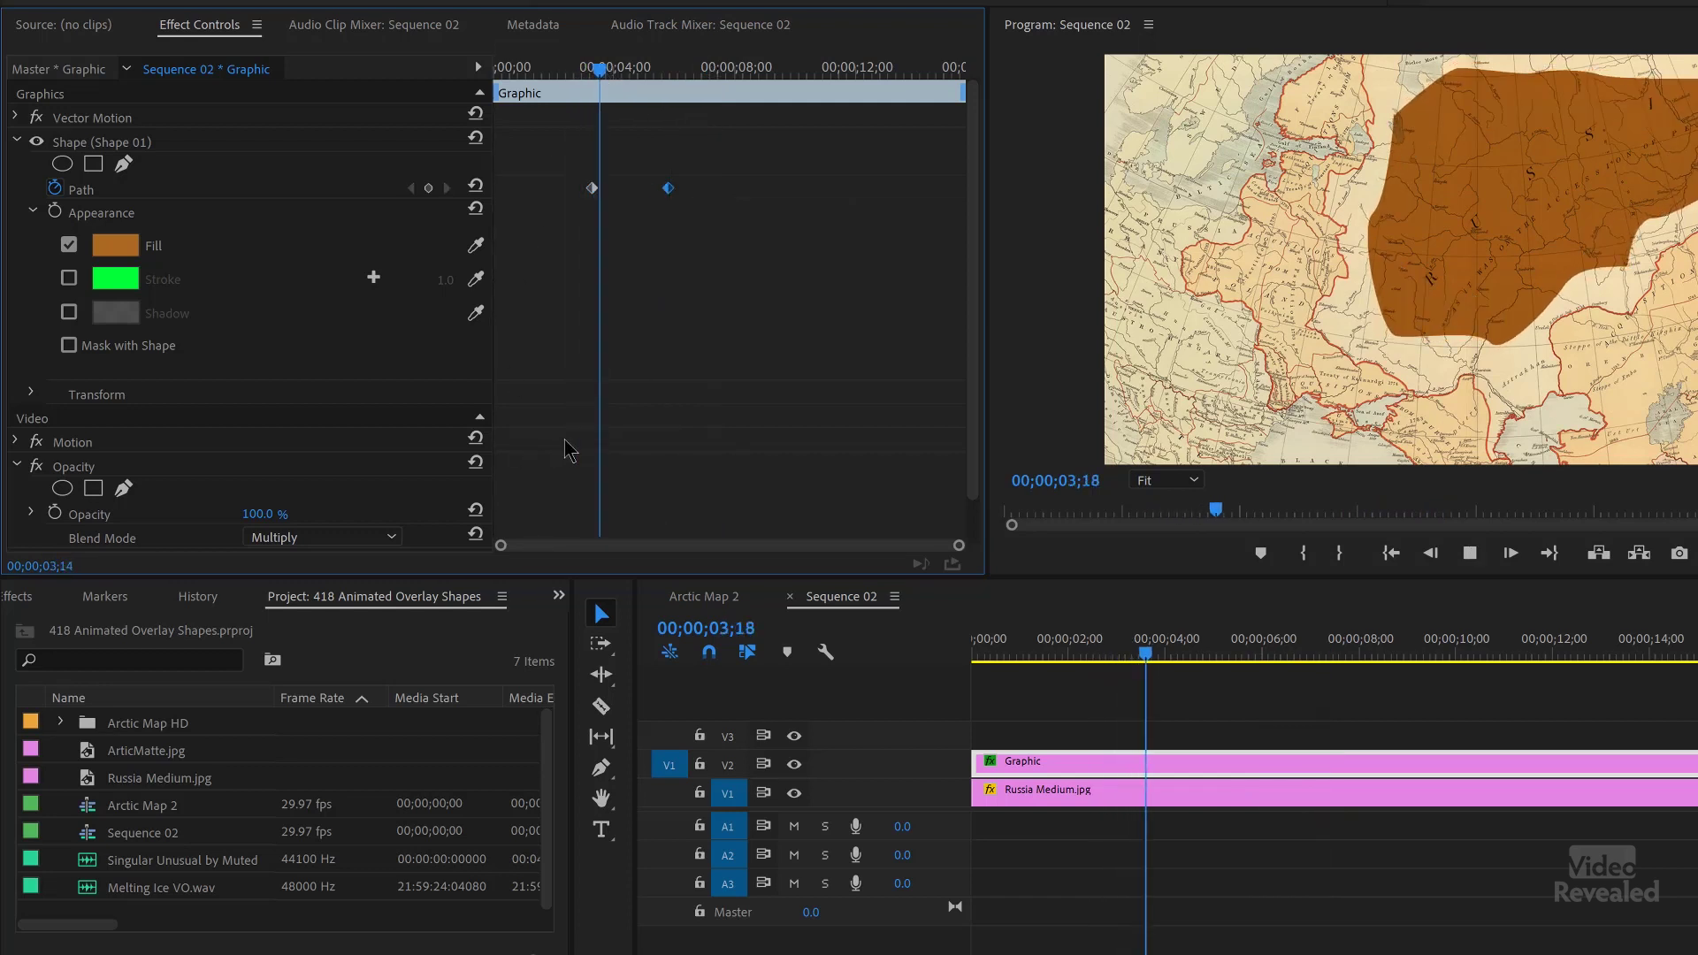
{"action": "key", "text": "space"}
Magnify the program monitor to 400% with the playhead at 00;00;04;28 to examine the shape's edge over the map.
{"action": "left_click_drag", "start_coordinate": [670, 70], "coordinate": [642, 71]}
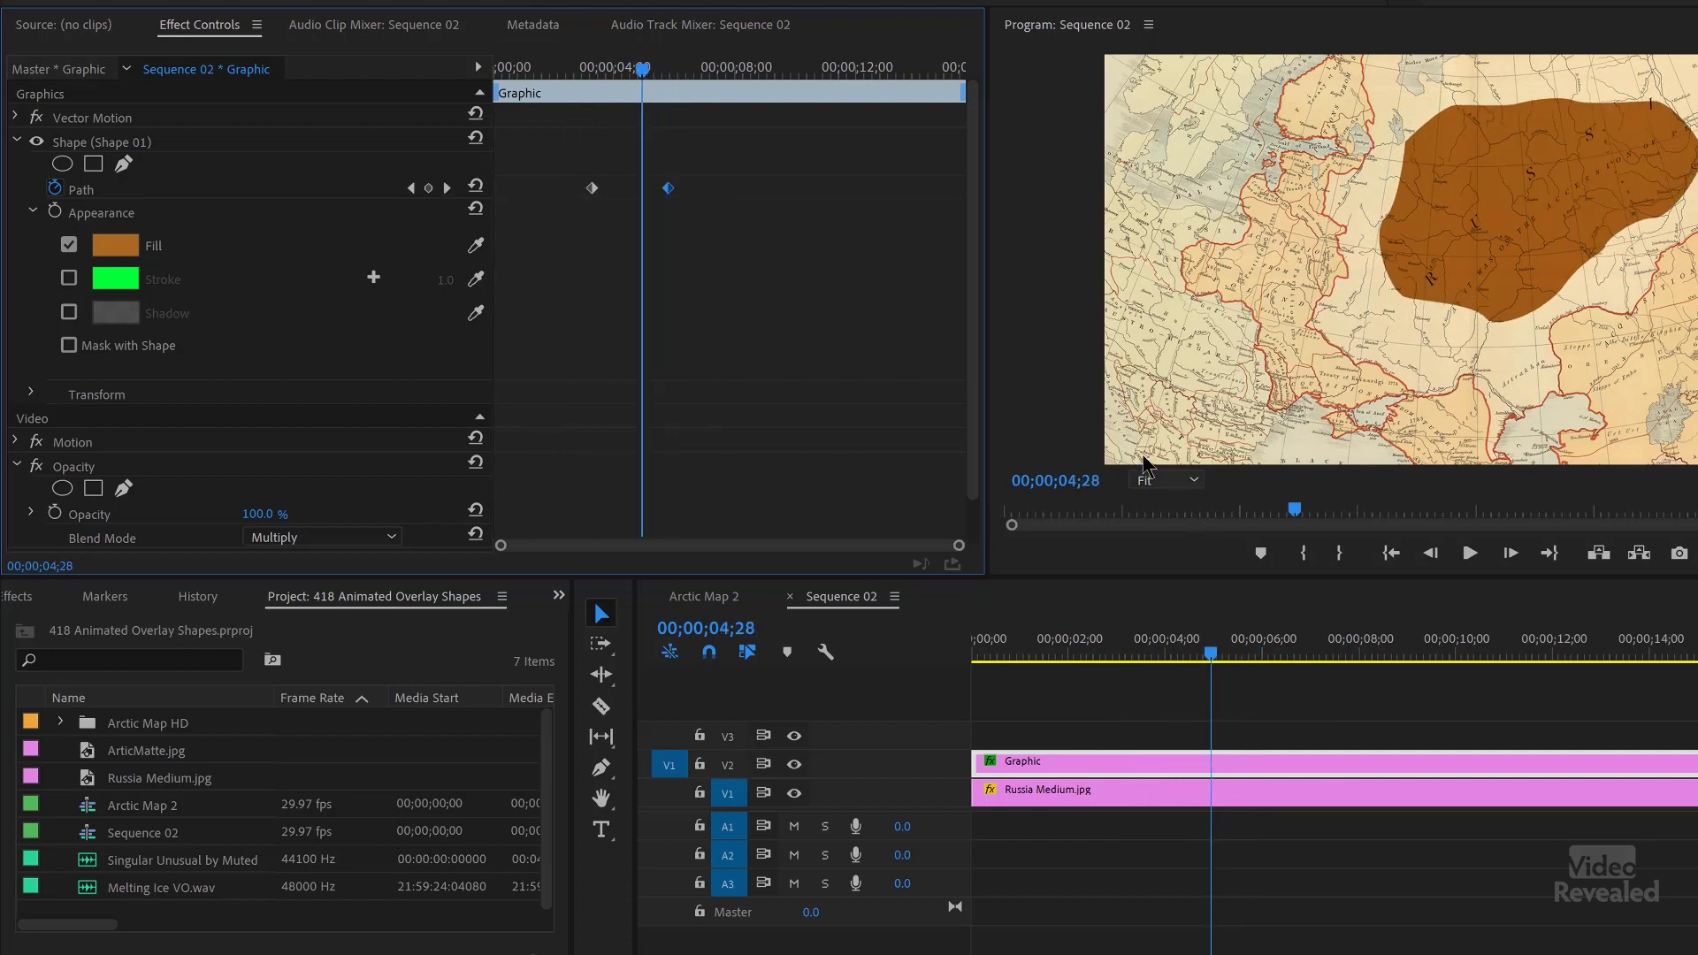
{"action": "left_click", "coordinate": [1192, 482]}
{"action": "left_click", "coordinate": [1167, 658]}
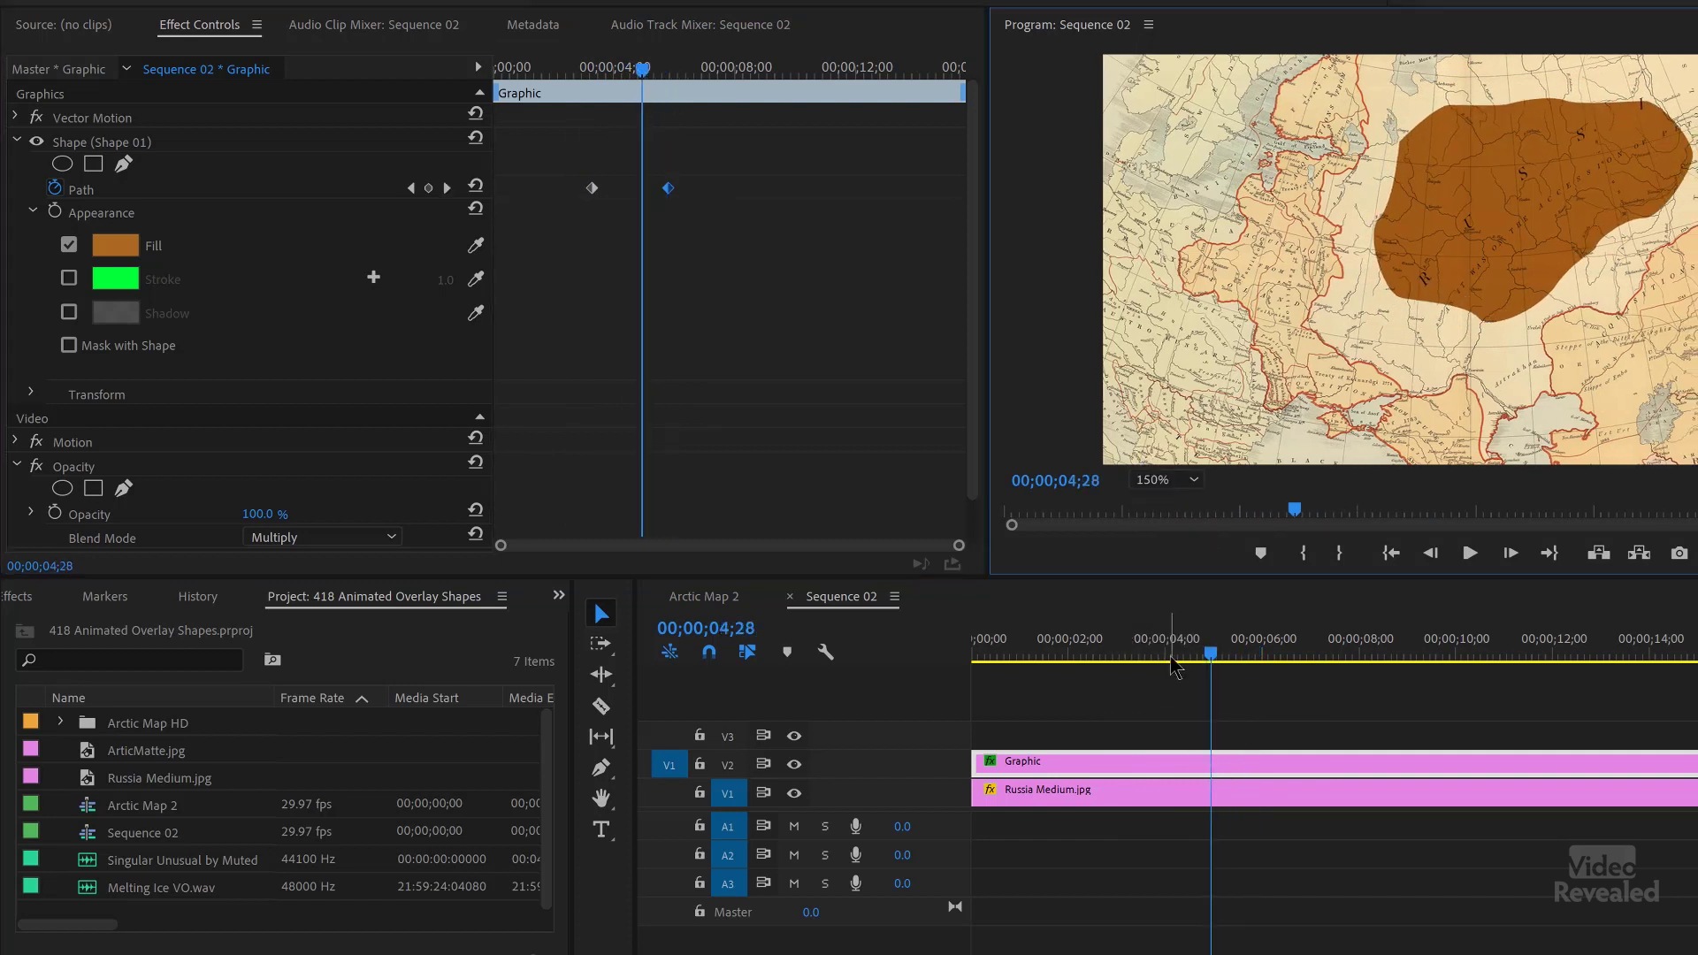
{"action": "left_click", "coordinate": [1162, 489]}
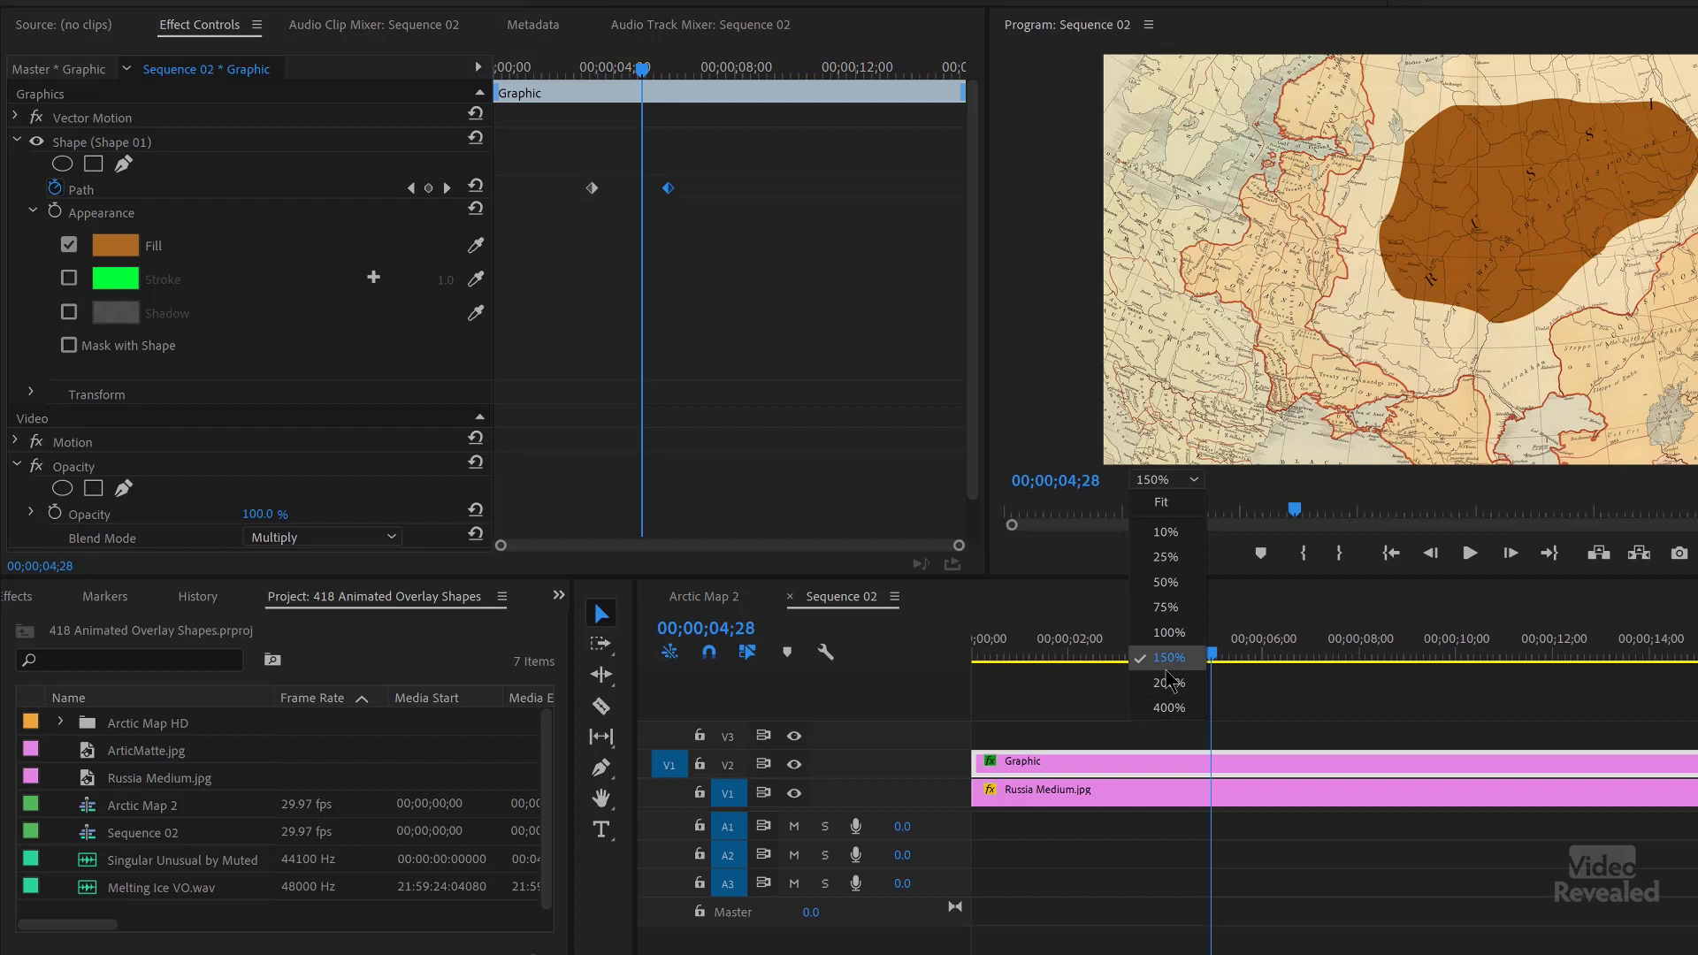
{"action": "left_click", "coordinate": [1167, 690]}
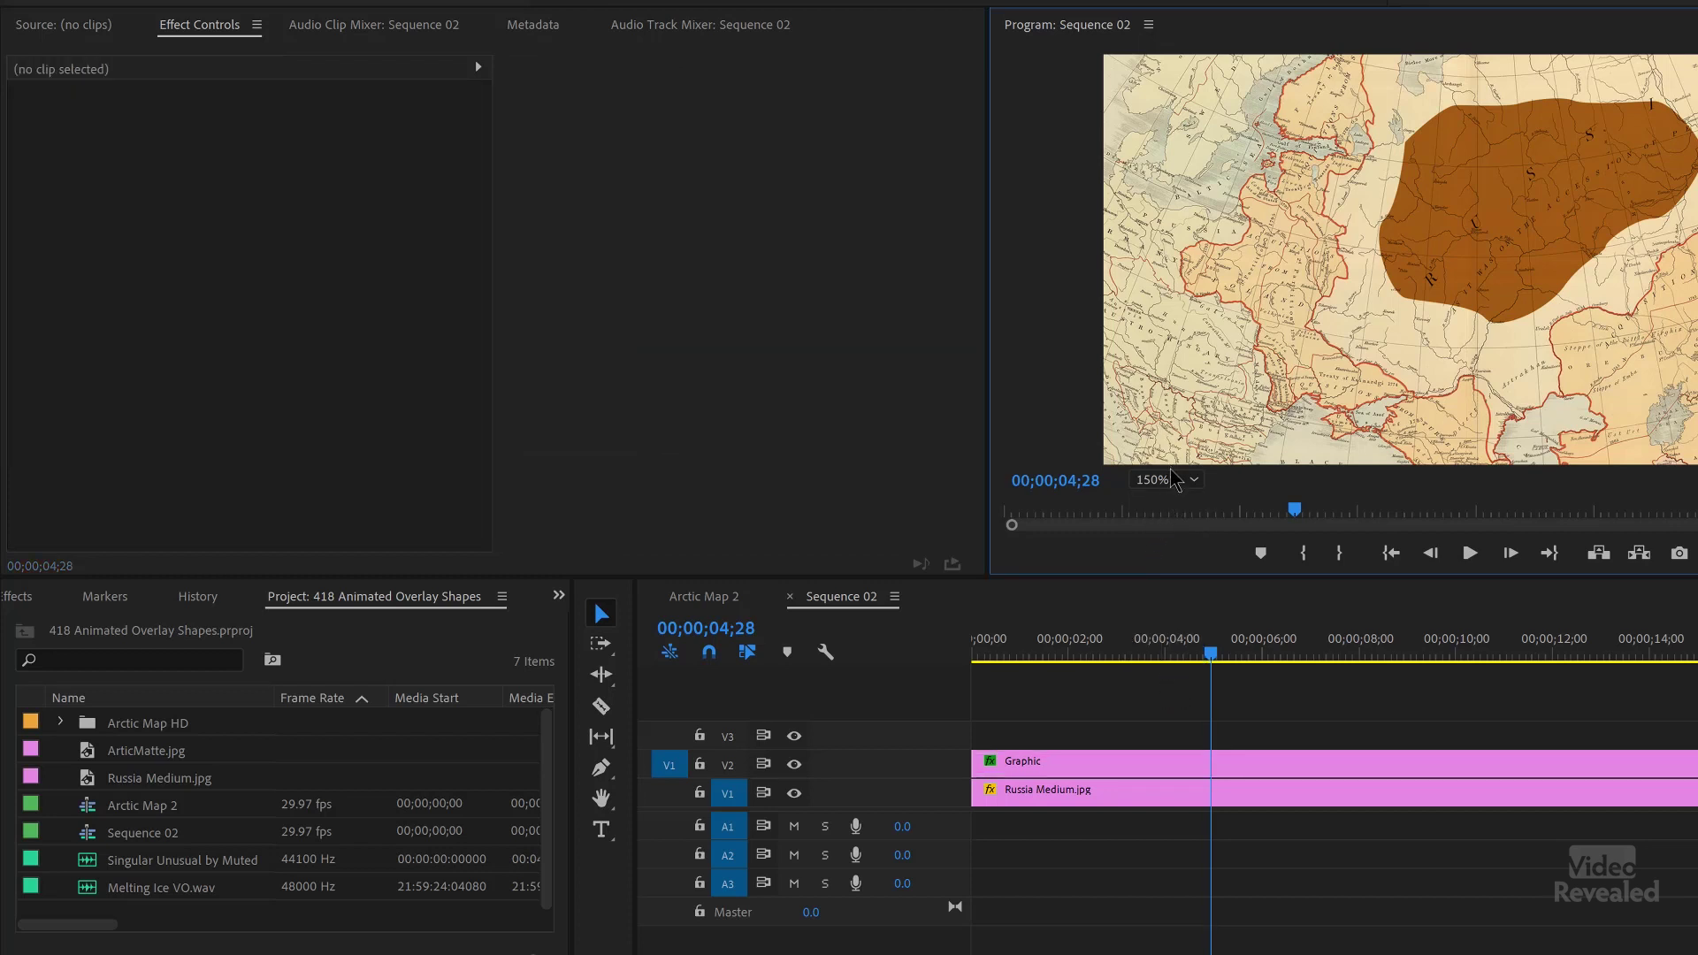
{"action": "left_click", "coordinate": [1174, 480]}
{"action": "left_click", "coordinate": [1174, 705]}
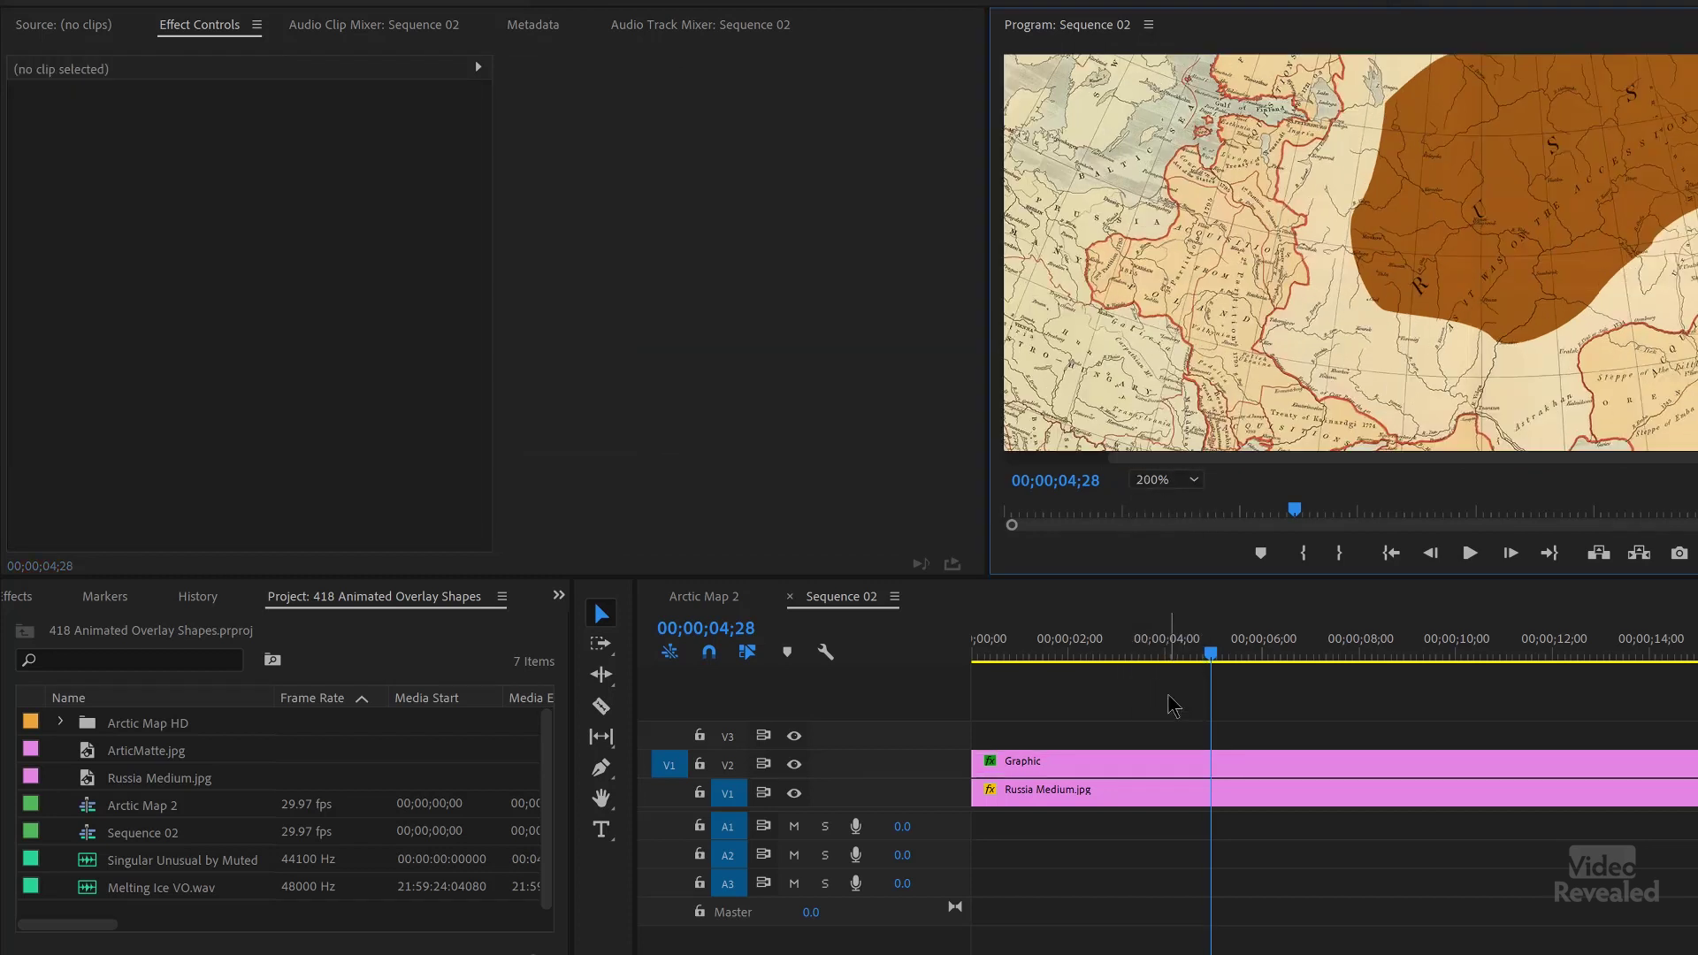
{"action": "left_click", "coordinate": [1171, 490]}
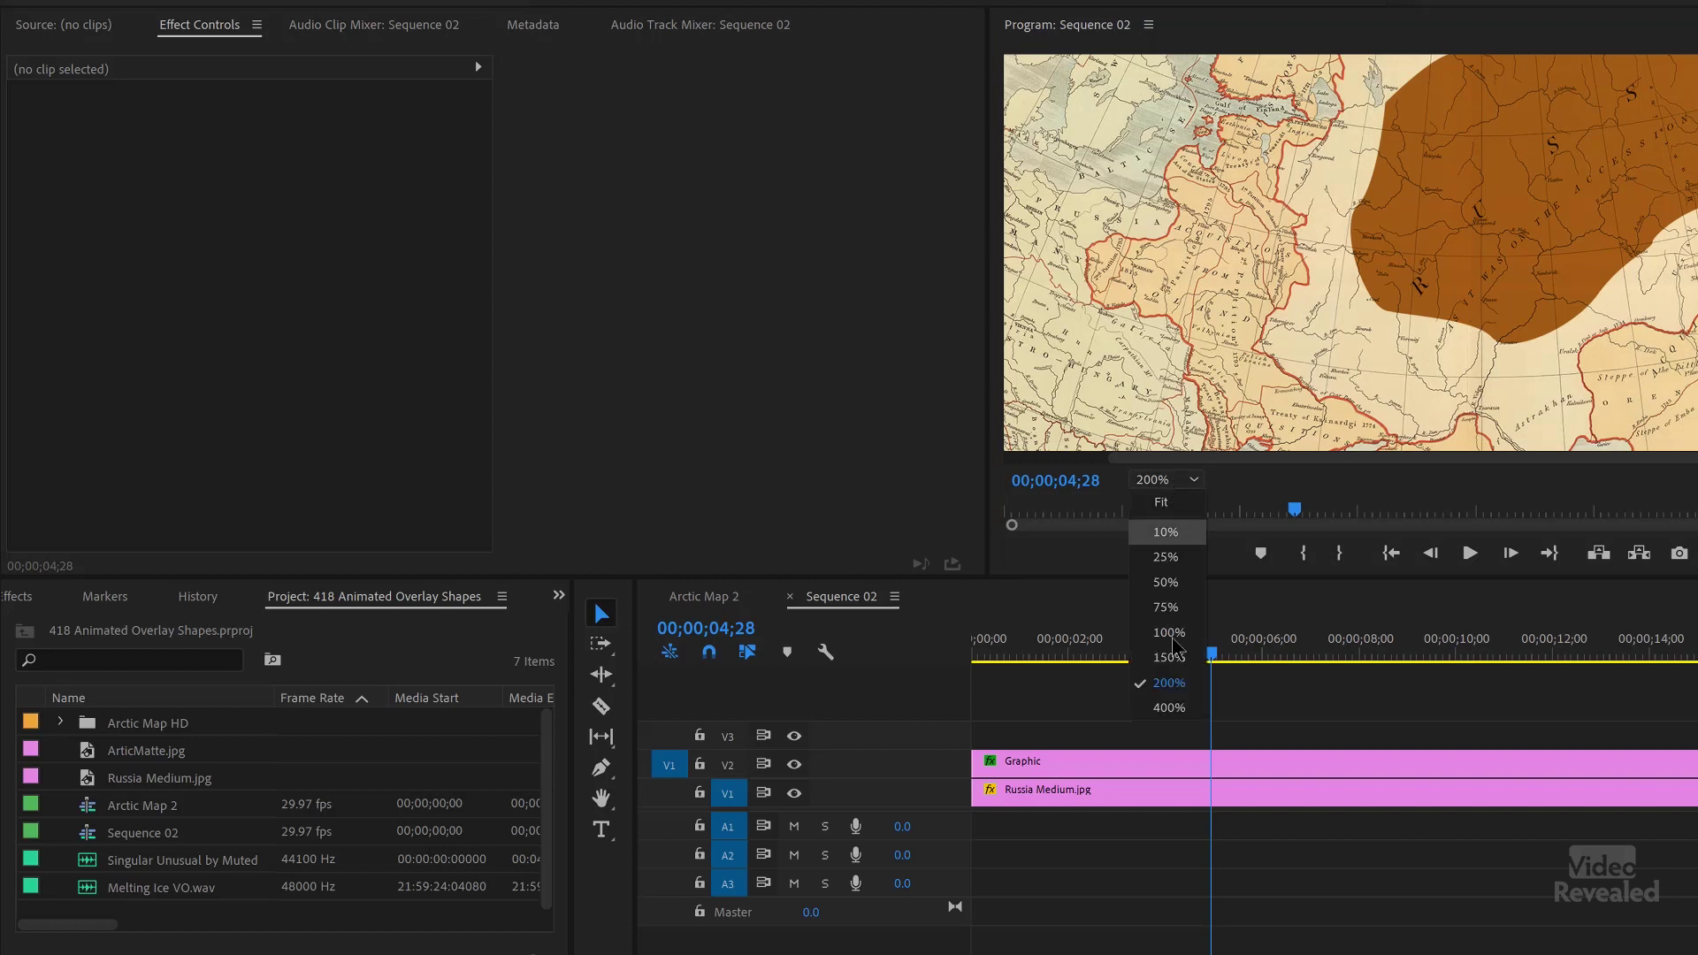
{"action": "left_click", "coordinate": [1164, 706]}
Enable Shadow for Shape 01 on the Graphic clip and widen the space for its shadow settings.
{"action": "left_click", "coordinate": [1149, 765]}
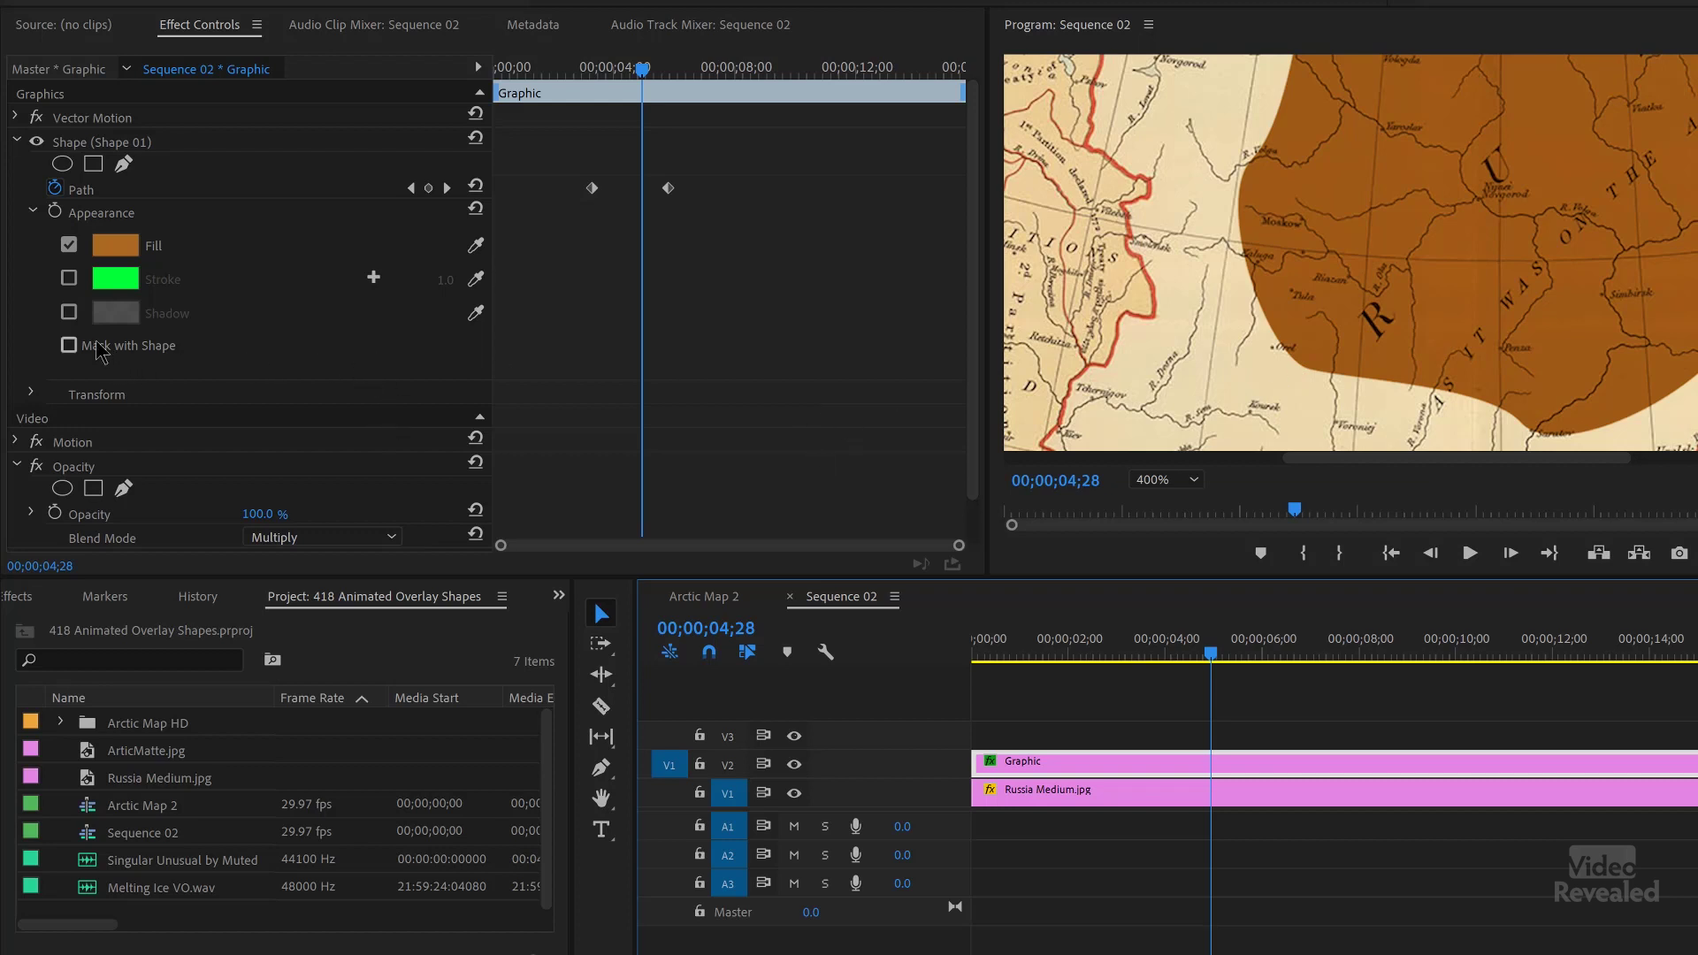
{"action": "left_click", "coordinate": [69, 313]}
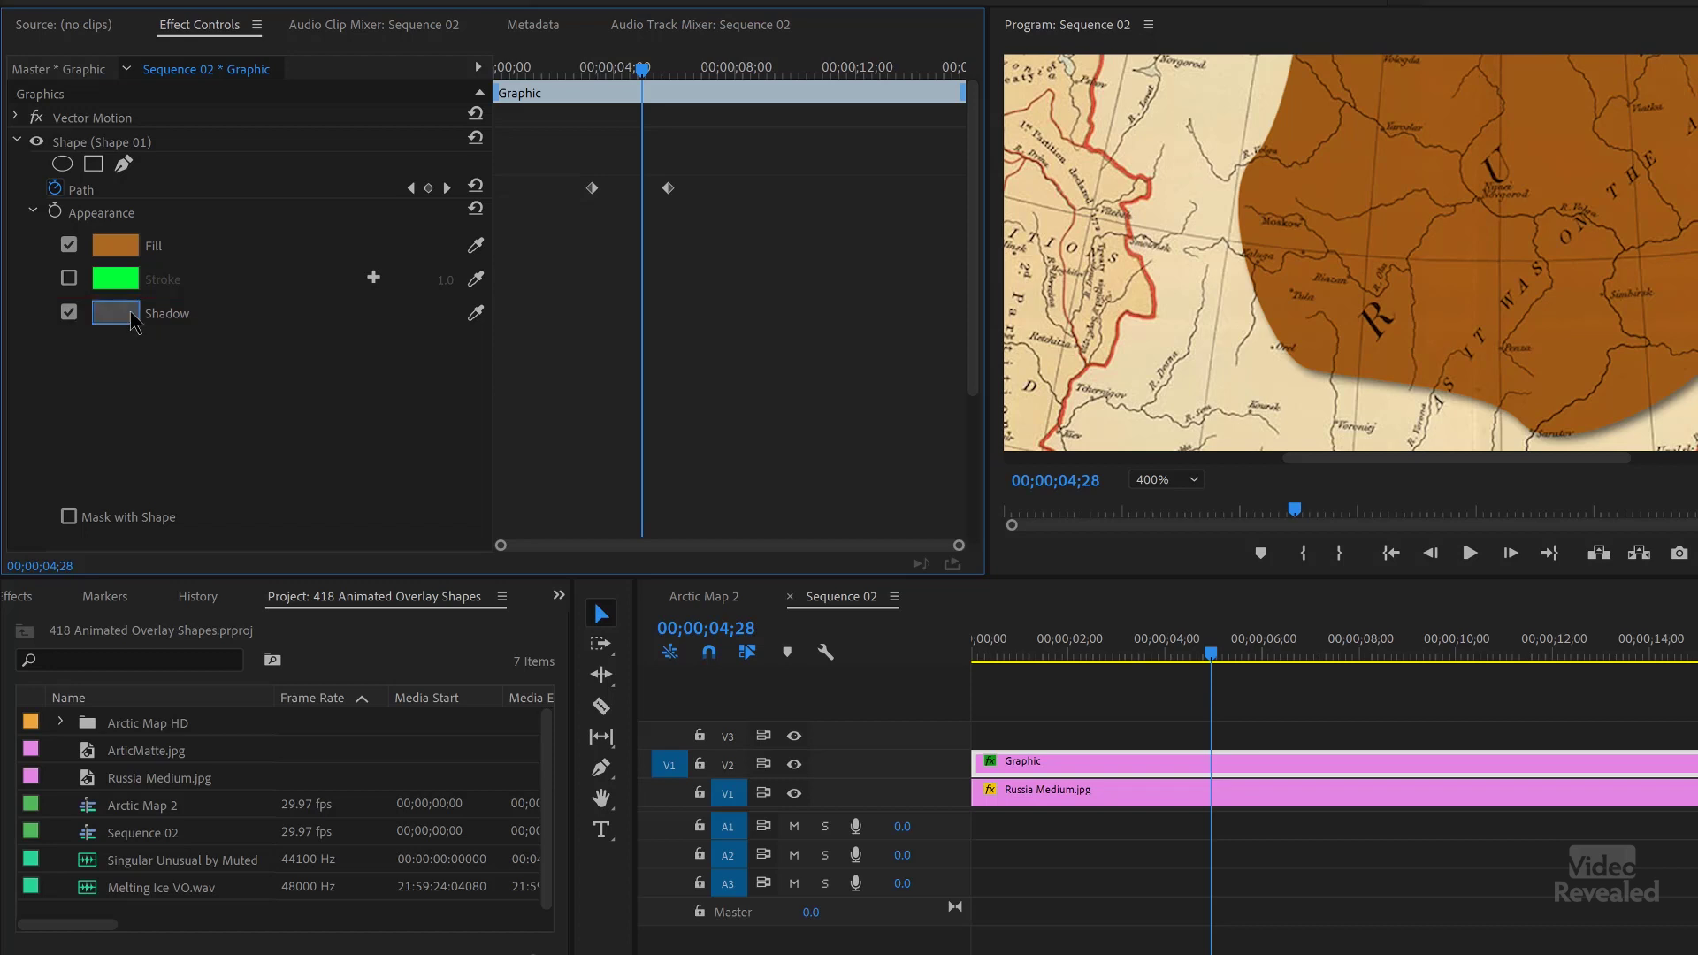
{"action": "left_click", "coordinate": [1081, 729]}
{"action": "left_click", "coordinate": [1086, 767]}
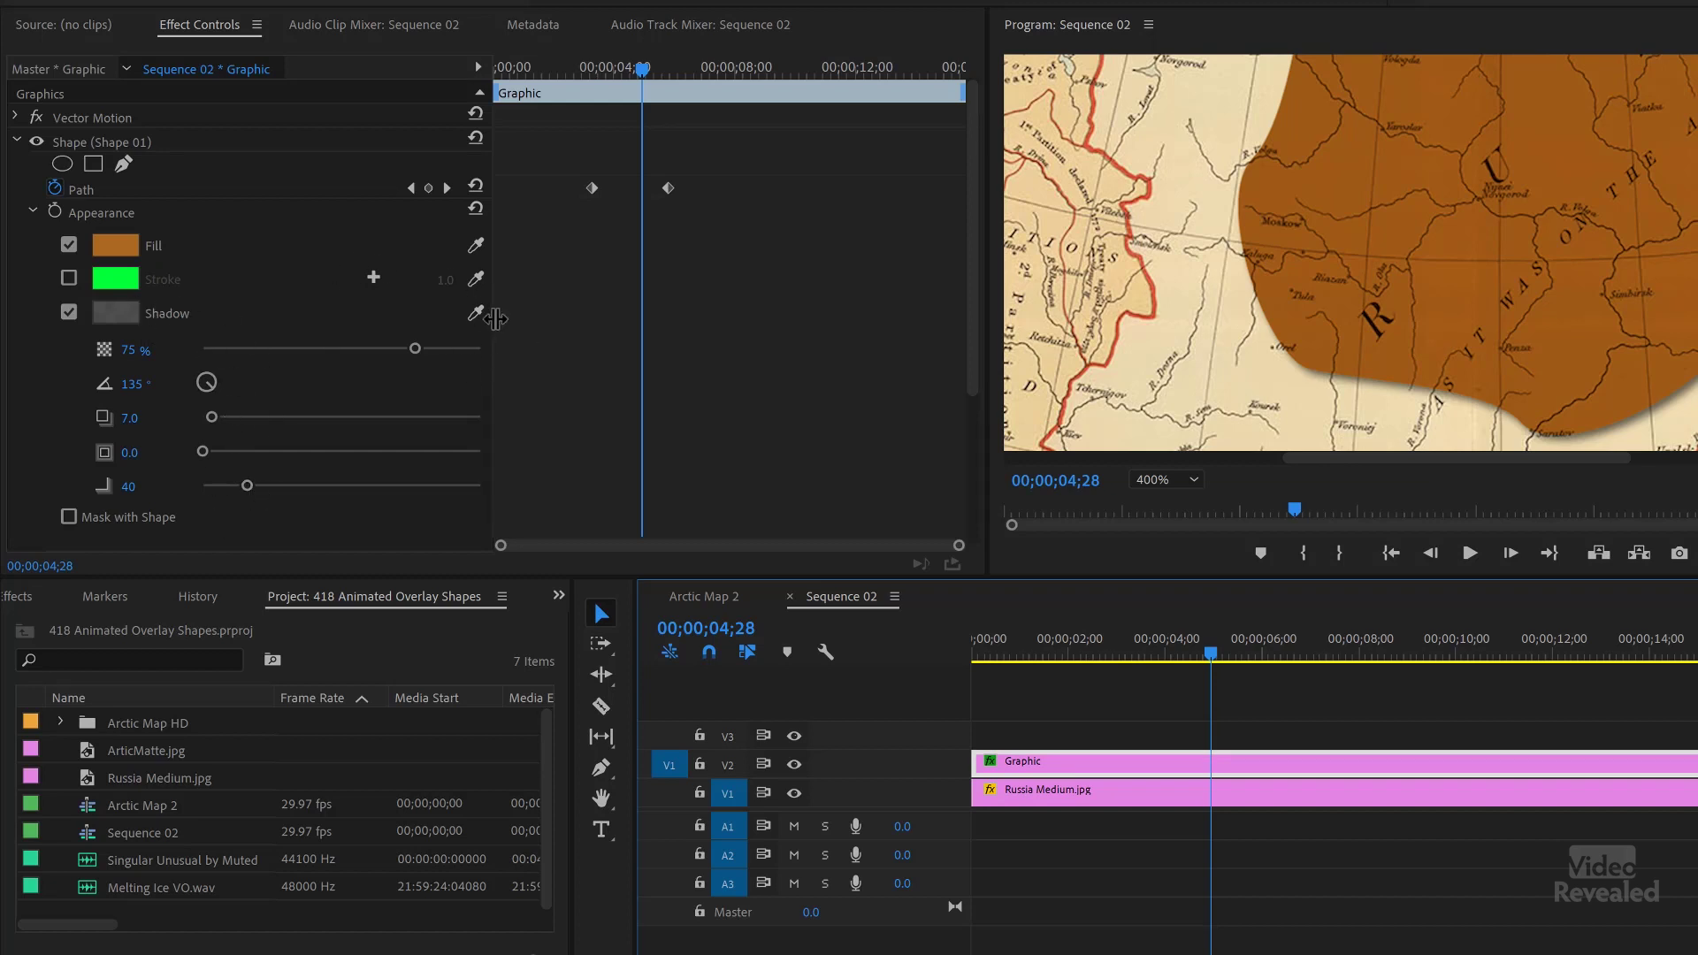
{"action": "left_click_drag", "start_coordinate": [493, 321], "coordinate": [567, 310]}
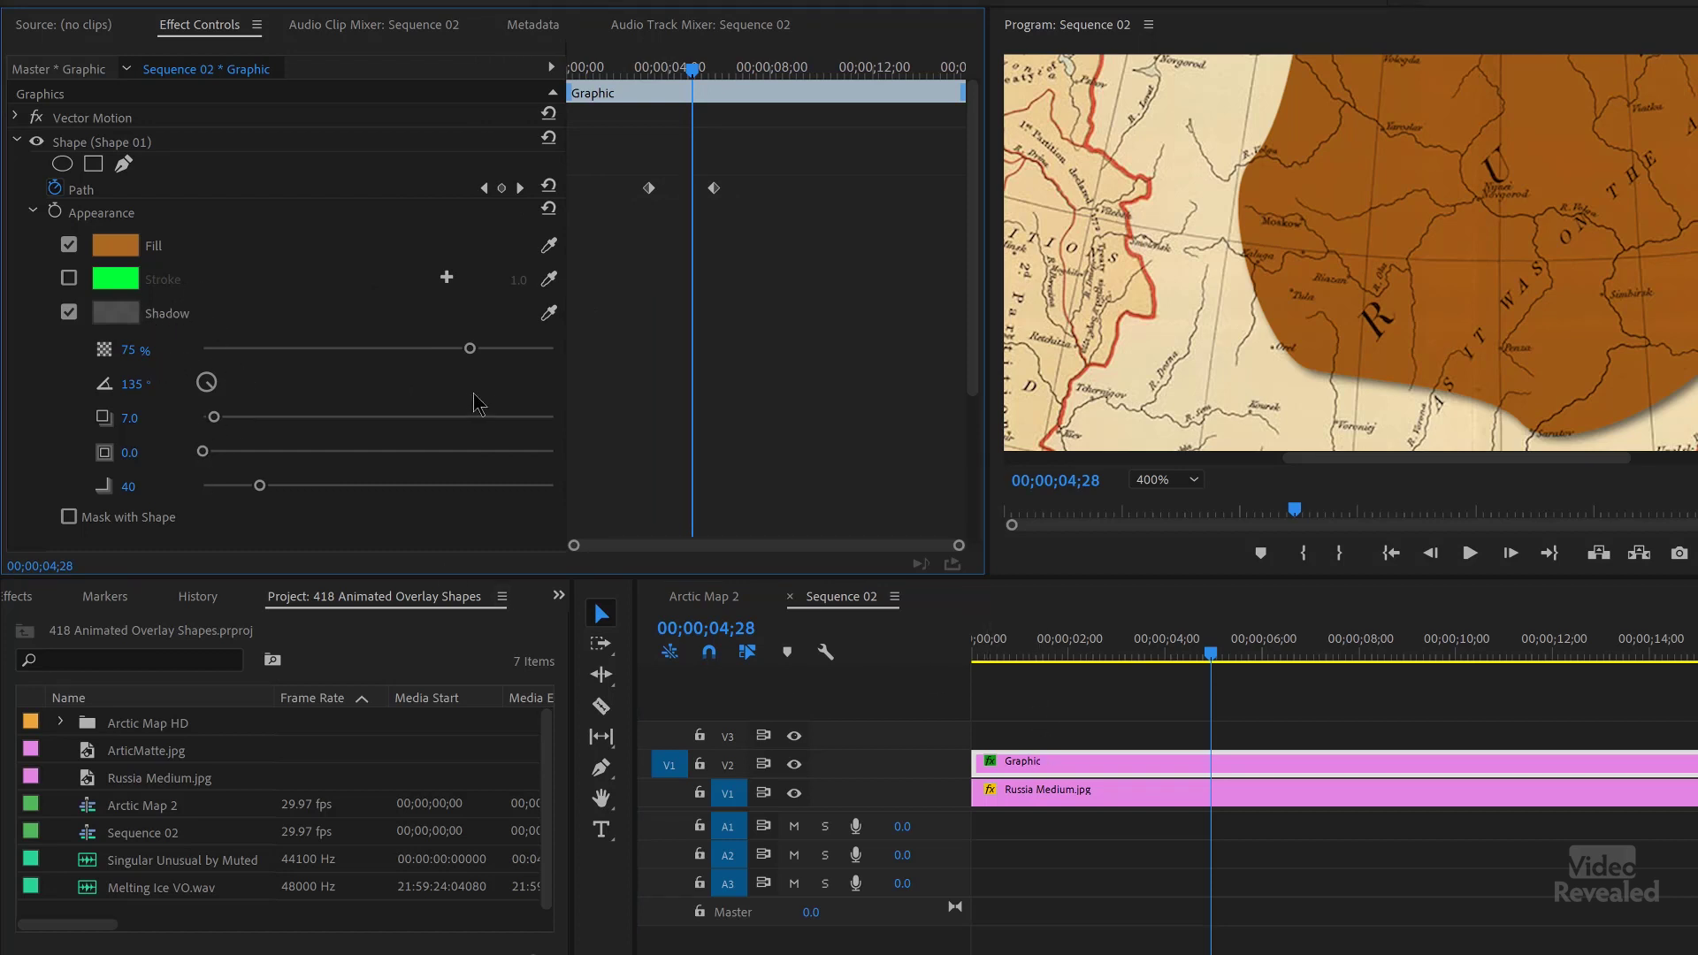
Adjust Shape 01's shadow to maximum opacity, minimum distance, a larger size and slightly more blur.
{"action": "left_click_drag", "start_coordinate": [511, 348], "coordinate": [682, 368]}
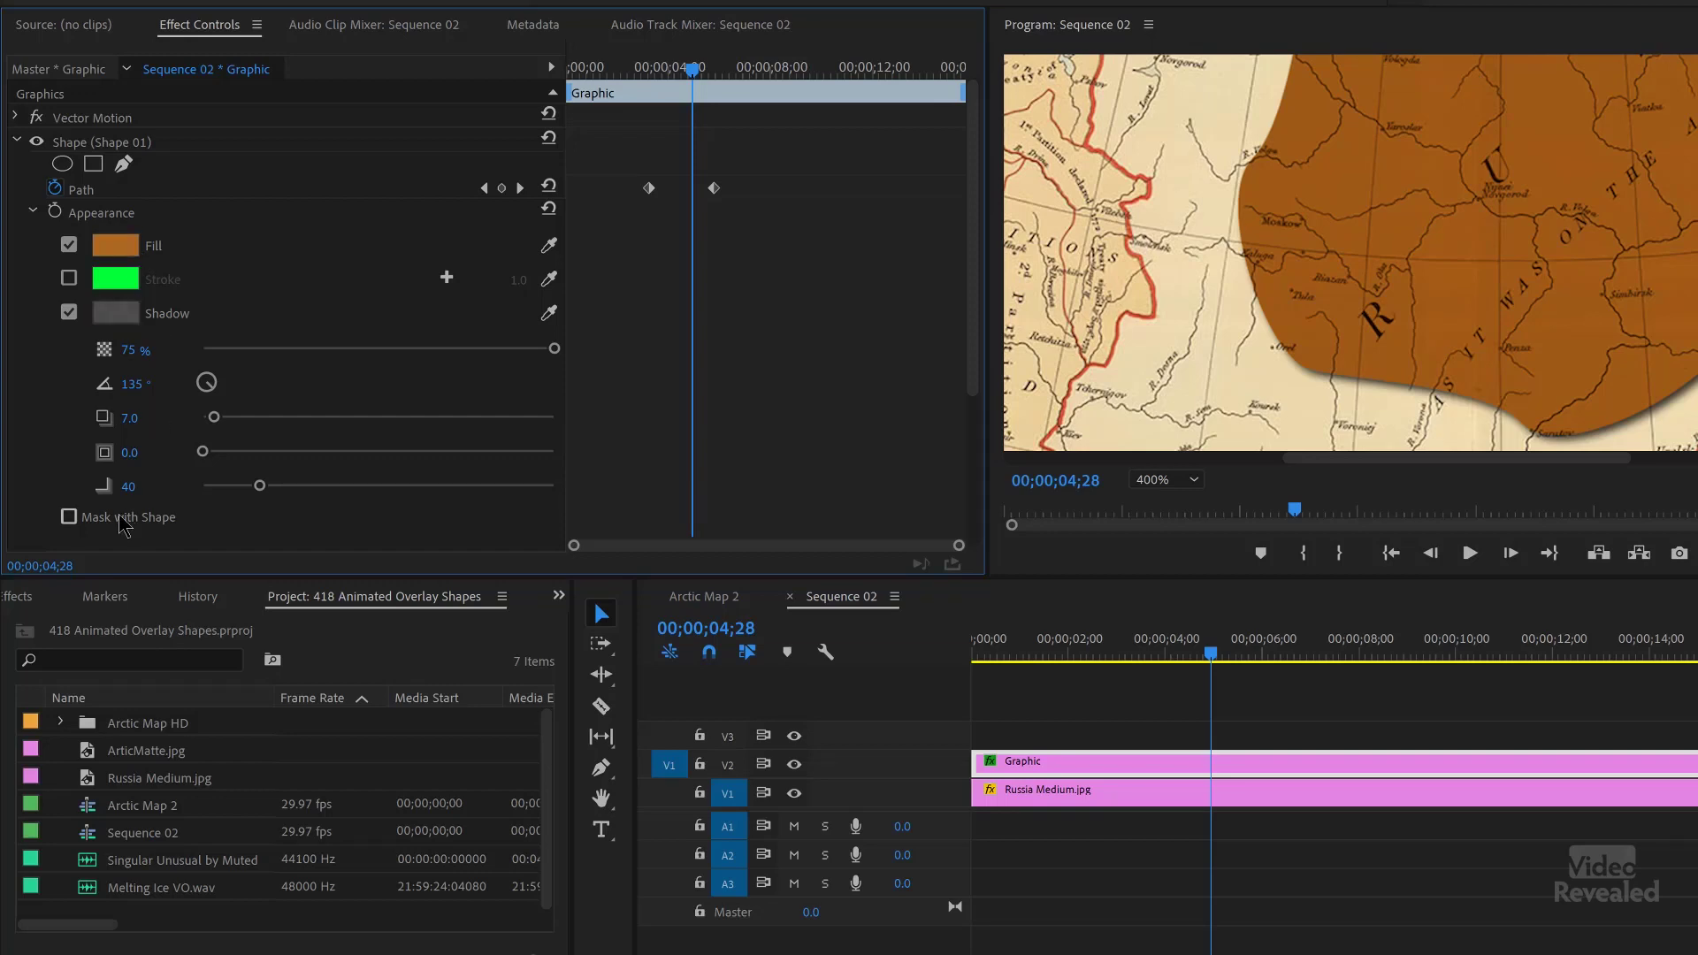
{"action": "left_click_drag", "start_coordinate": [206, 458], "coordinate": [253, 463]}
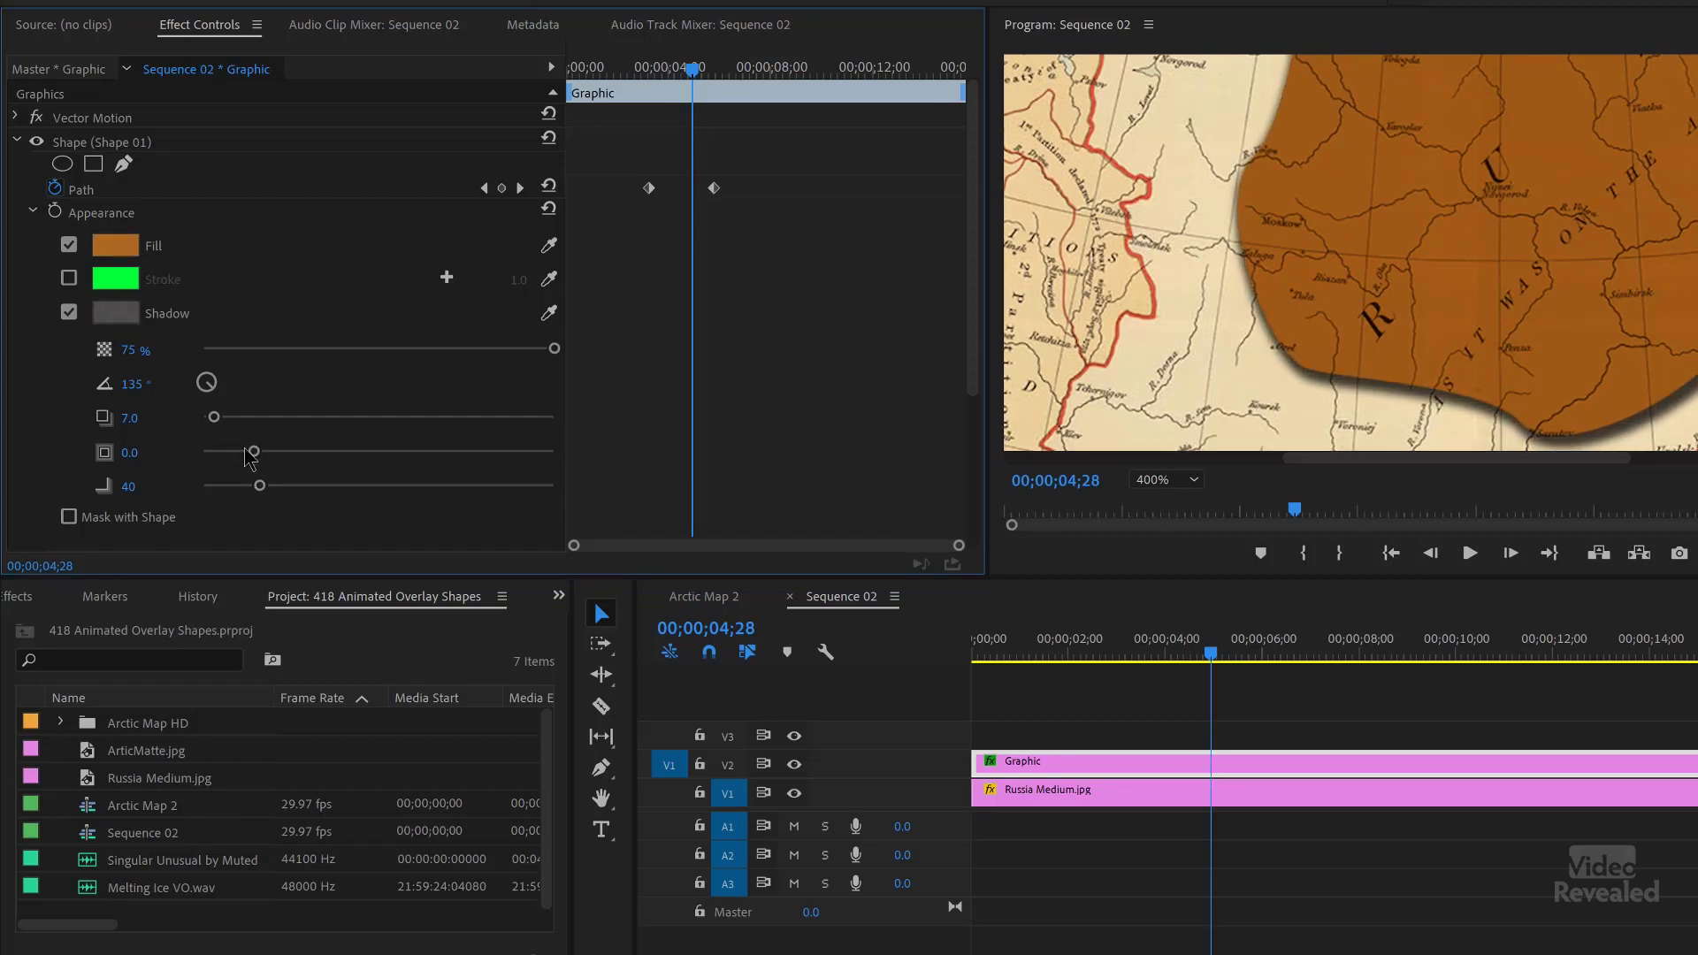
{"action": "left_click_drag", "start_coordinate": [217, 422], "coordinate": [137, 423]}
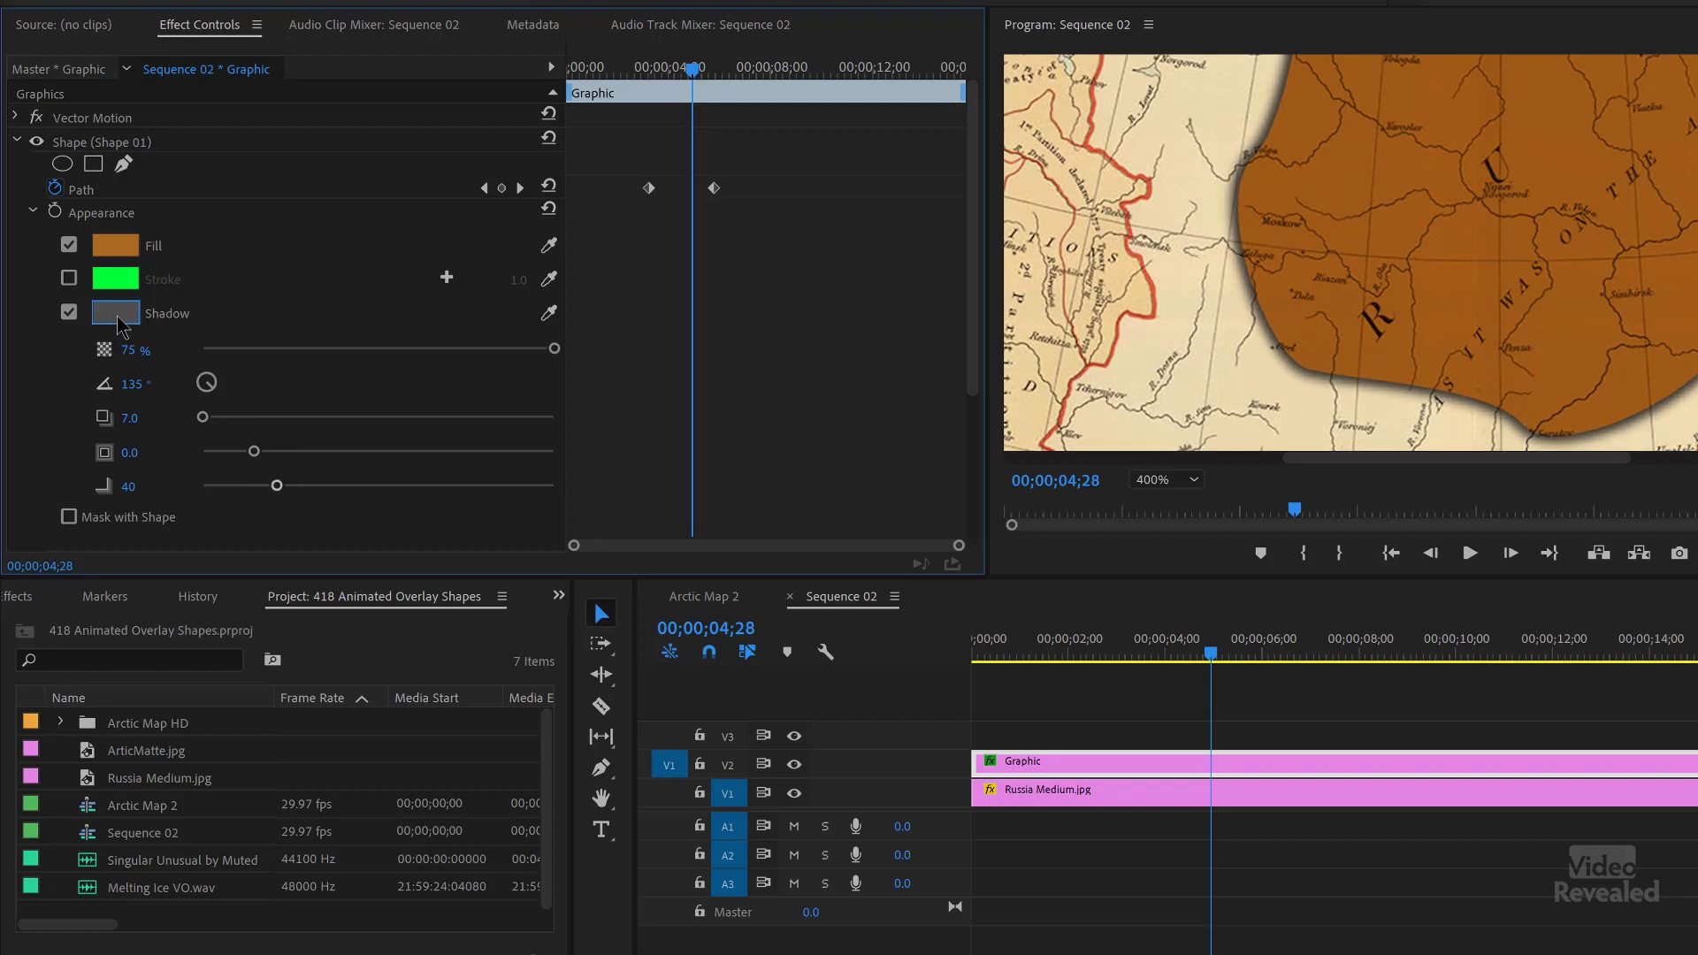
Sample brown as the shadow colour, and refine the shadow with less blur and a slightly larger size.
{"action": "left_click", "coordinate": [550, 311]}
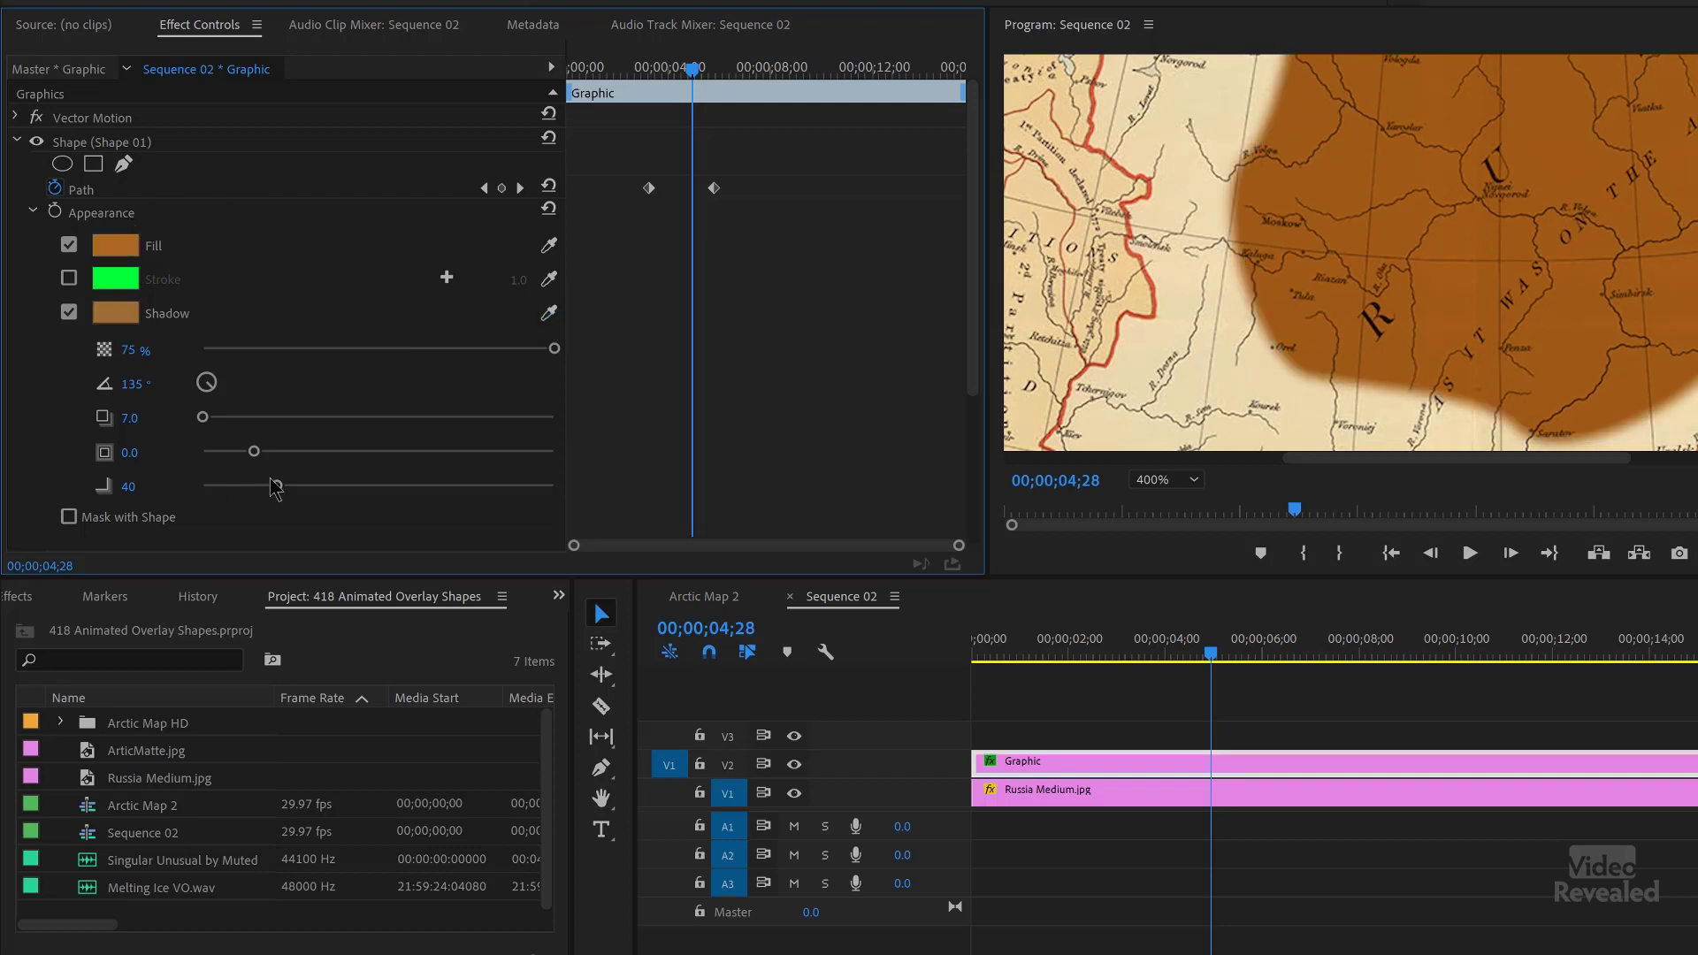
{"action": "left_click_drag", "start_coordinate": [323, 513], "coordinate": [236, 516]}
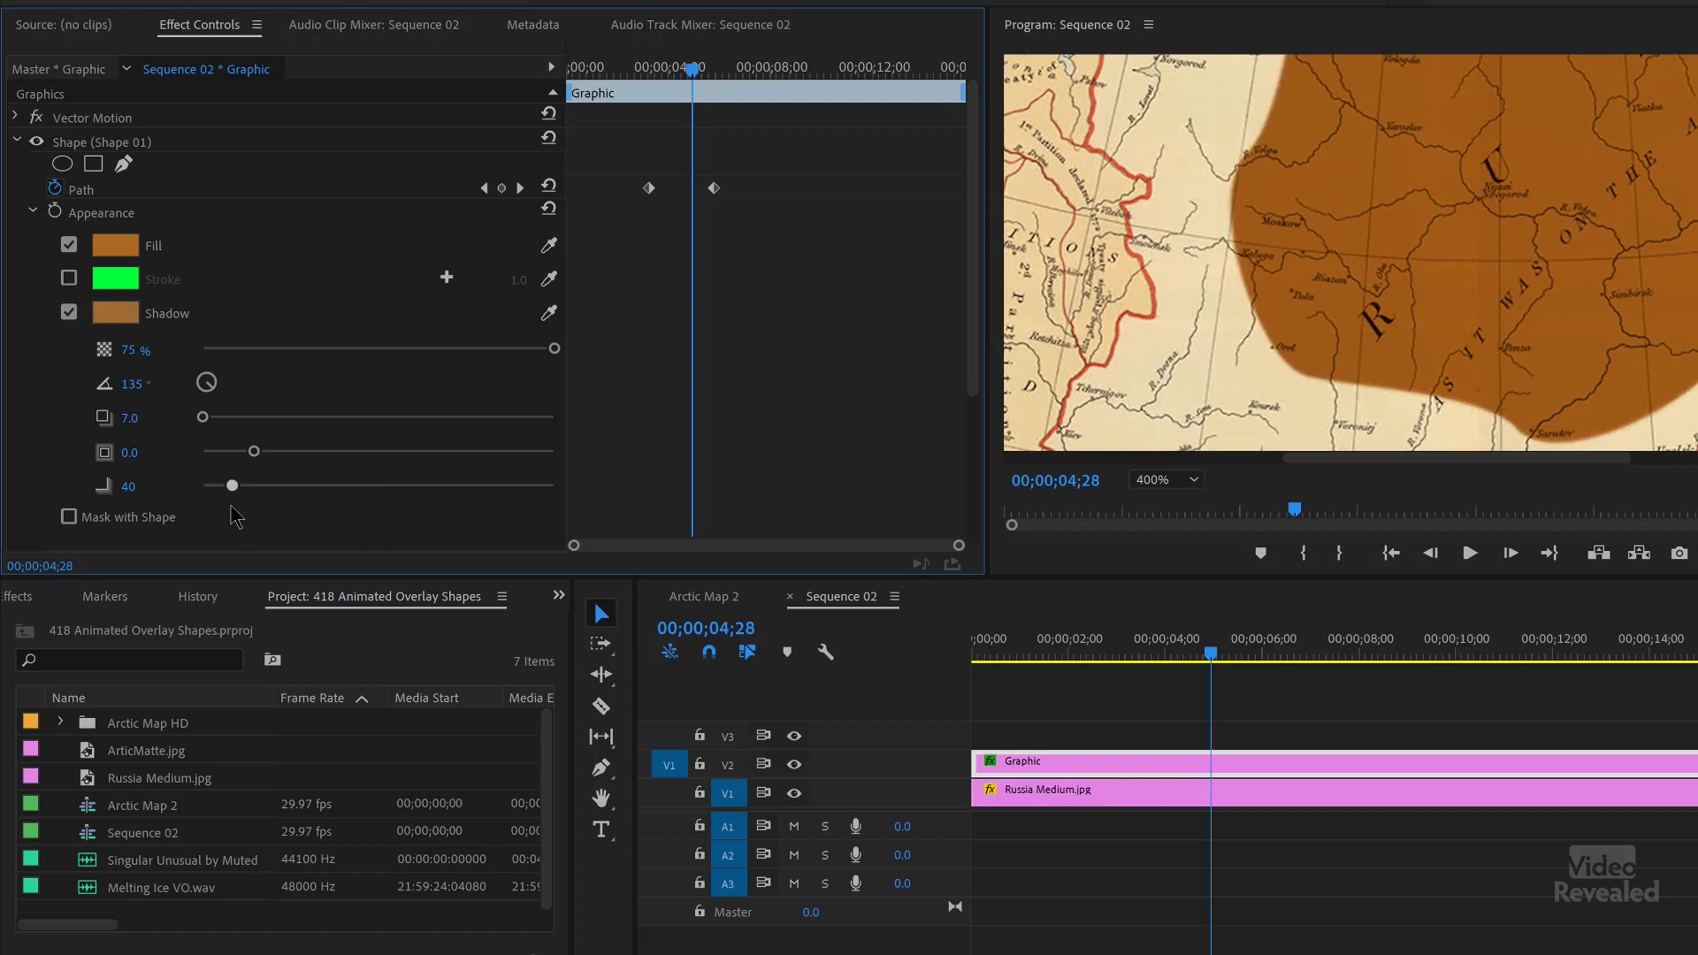
{"action": "mouse_move", "coordinate": [256, 453]}
{"action": "left_mouse_down"}
{"action": "mouse_move", "coordinate": [338, 485]}
{"action": "mouse_move", "coordinate": [226, 473]}
{"action": "mouse_move", "coordinate": [265, 467]}
{"action": "left_mouse_up"}
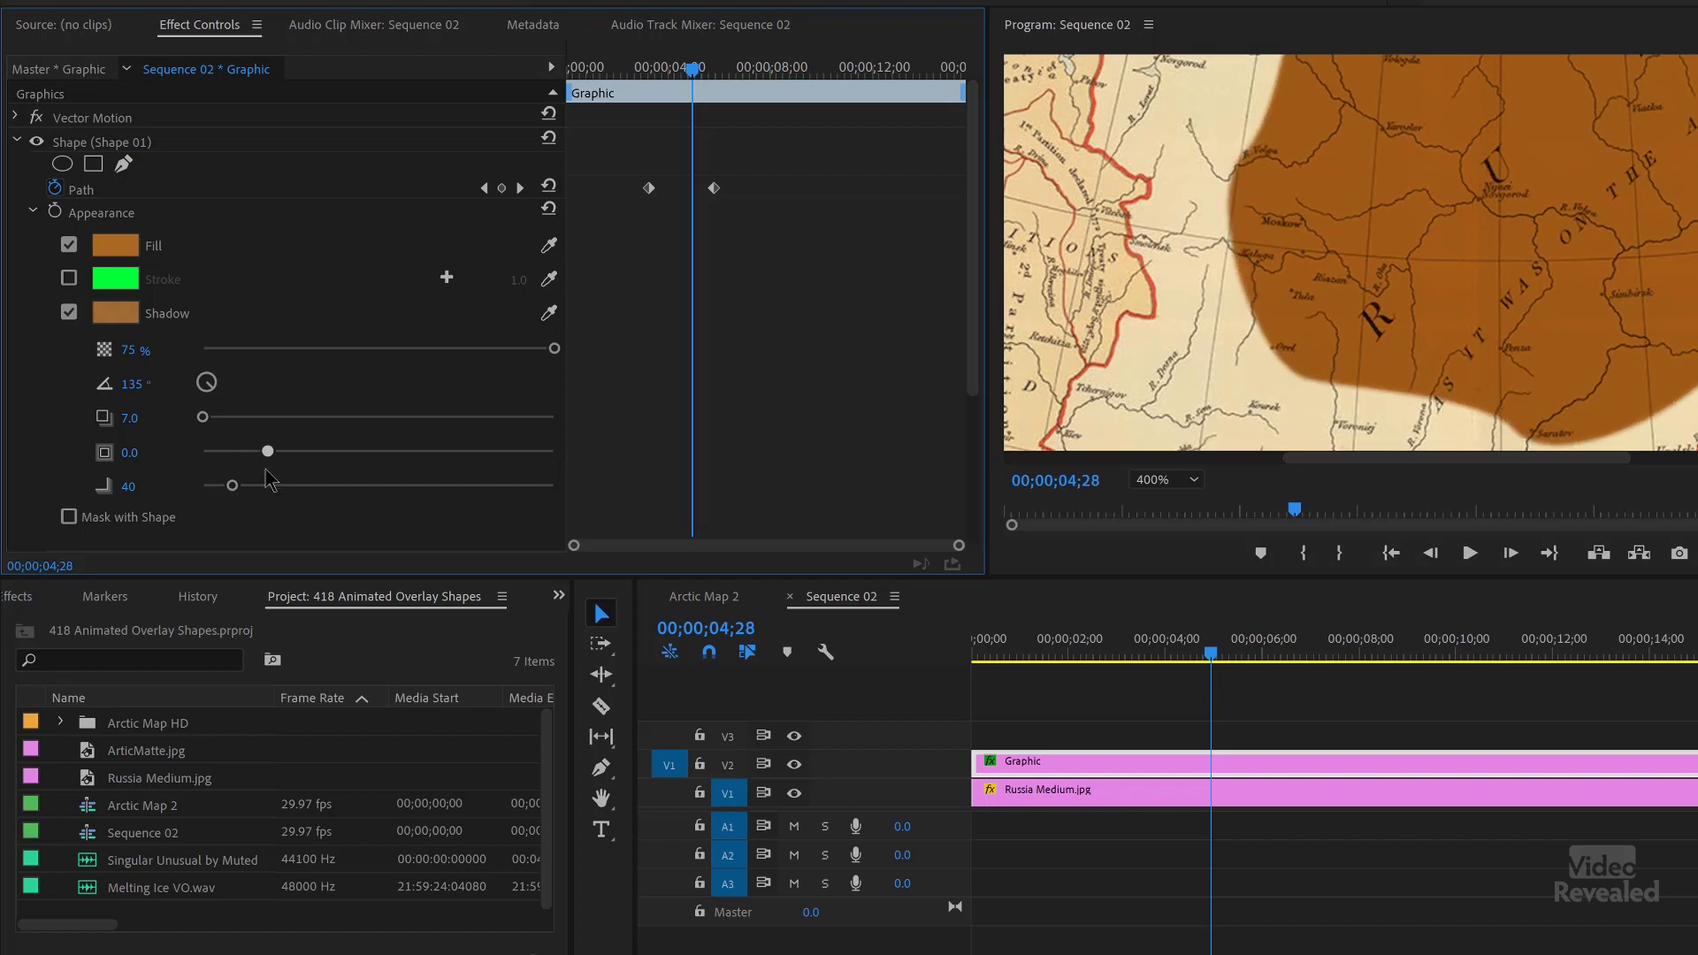
Compare the shadowed shape at Fit and 200% zoom, and play the path animation from just before the first keyframe.
{"action": "left_click", "coordinate": [1163, 487]}
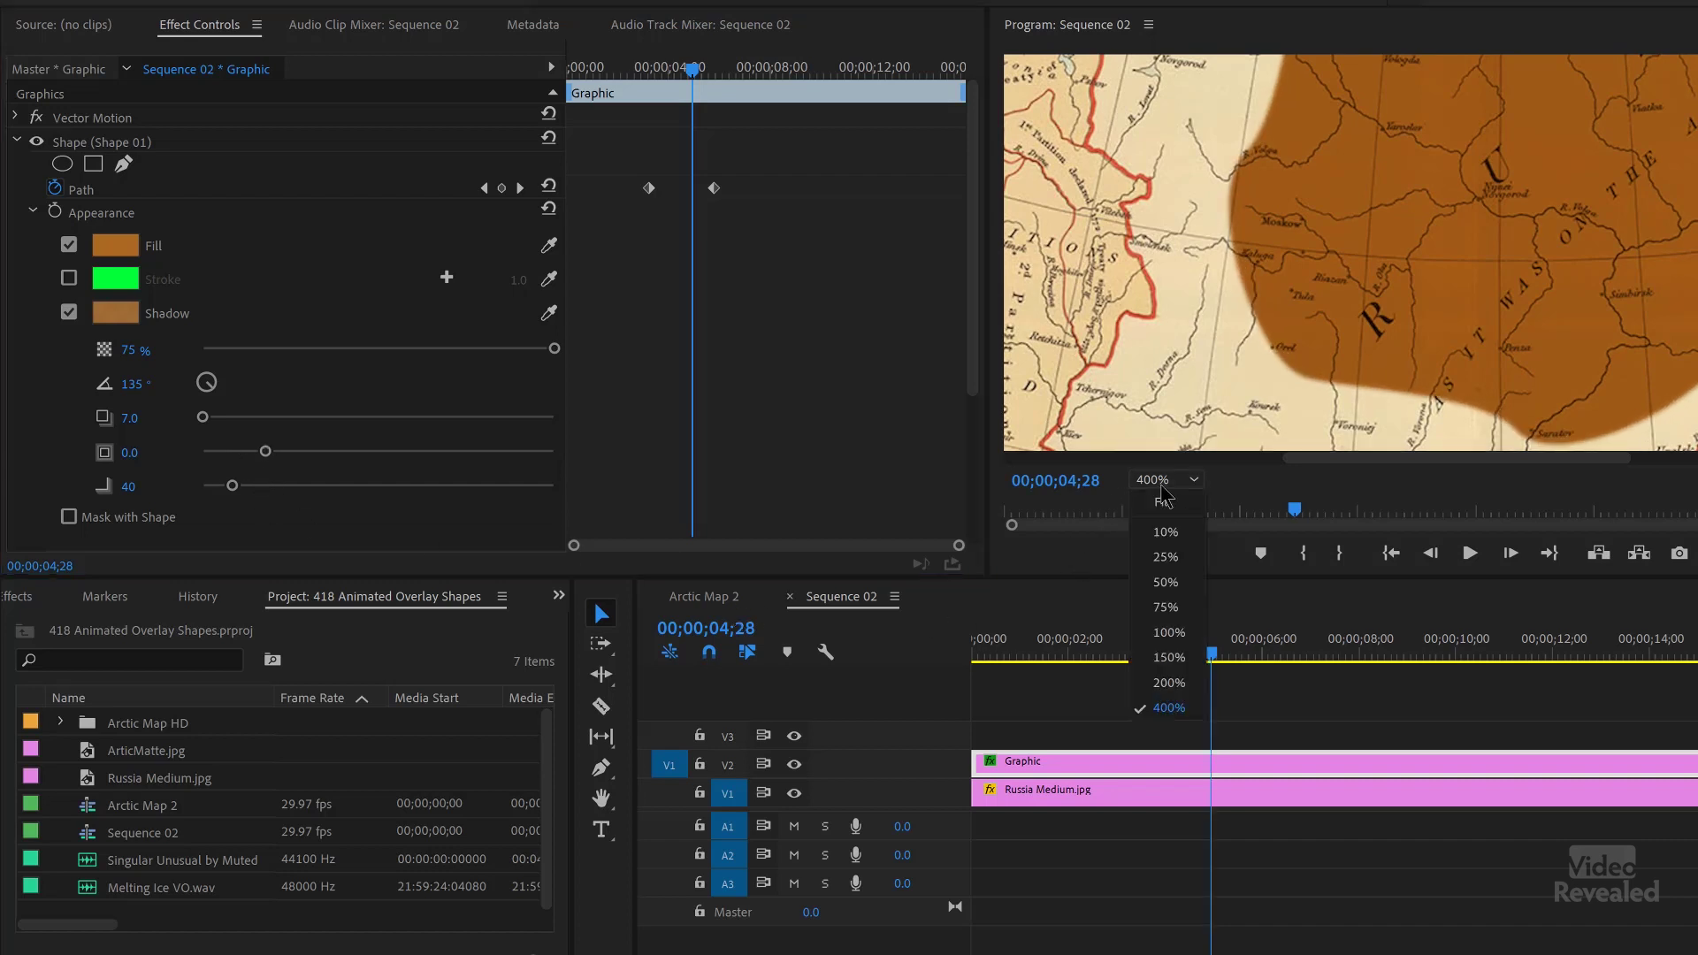
{"action": "left_click", "coordinate": [1165, 506]}
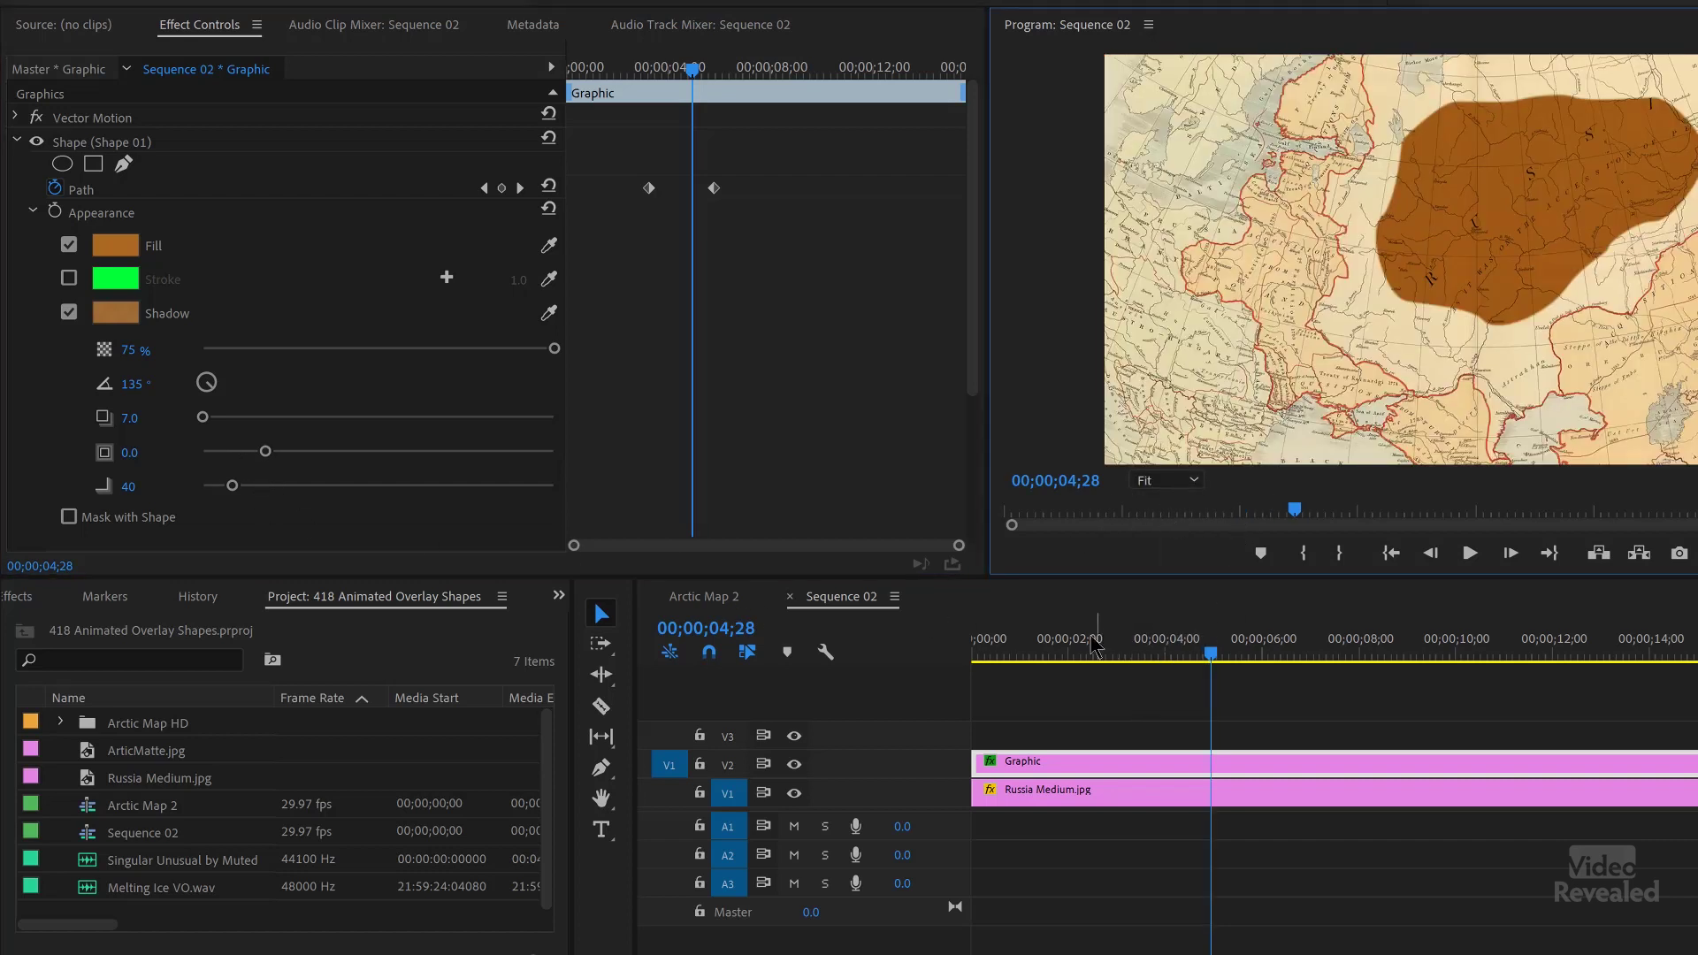
{"action": "left_click", "coordinate": [1167, 482]}
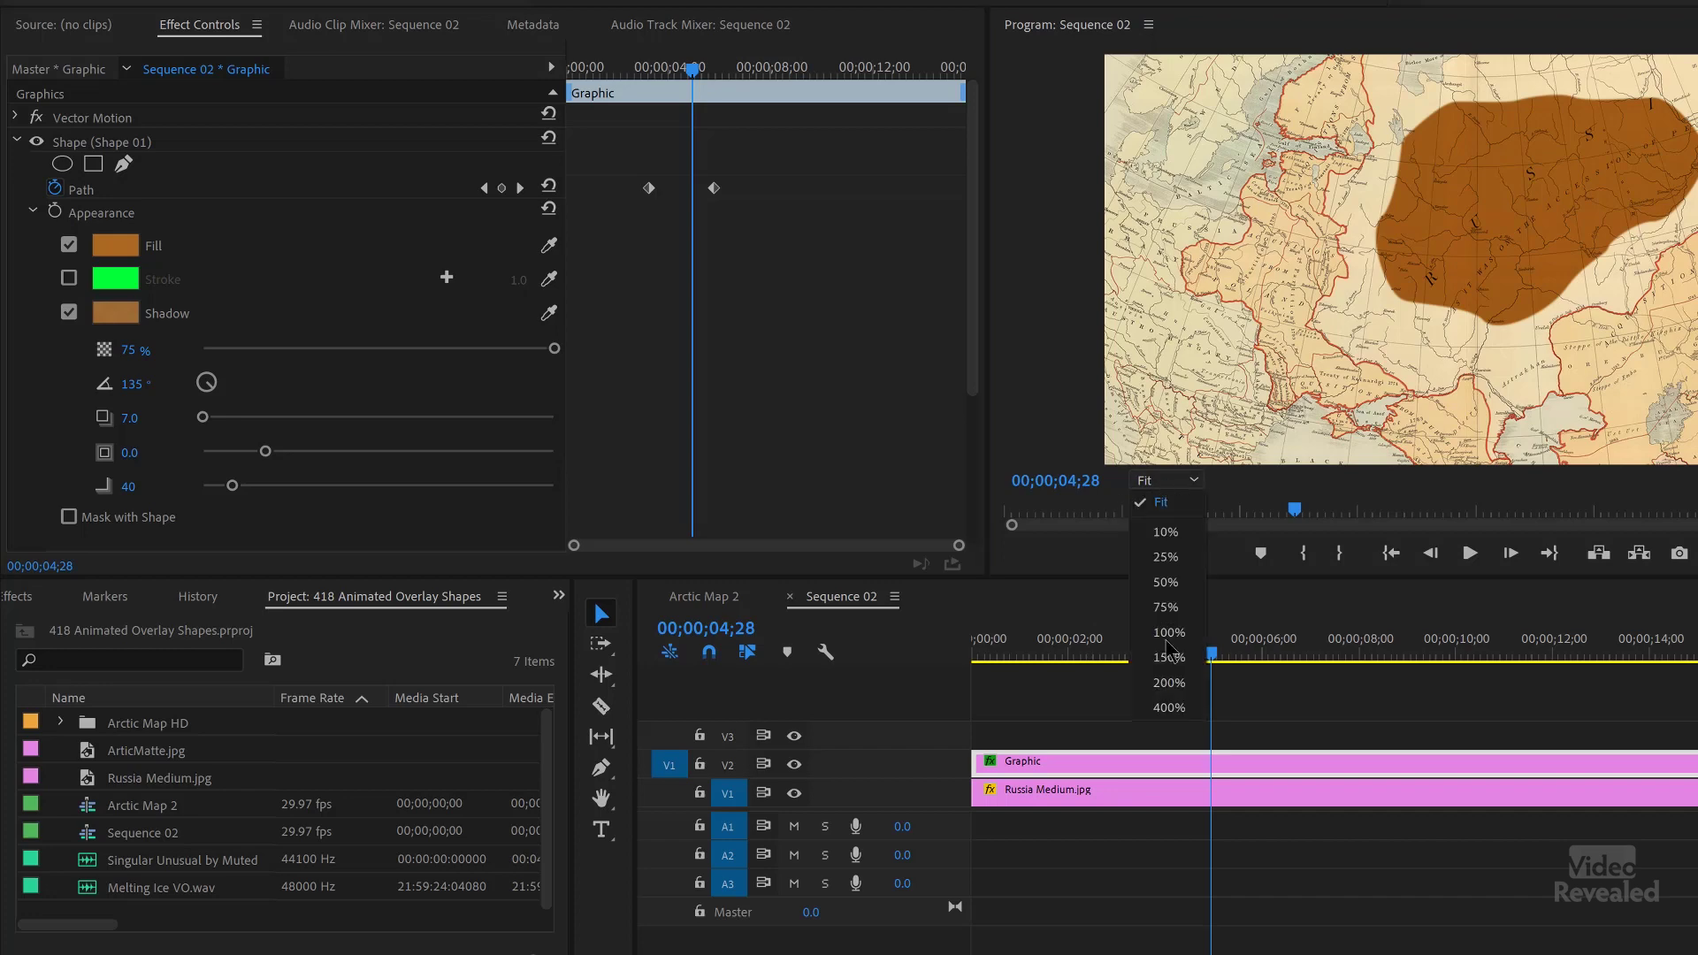
{"action": "left_click", "coordinate": [1166, 690]}
{"action": "key", "text": "space"}
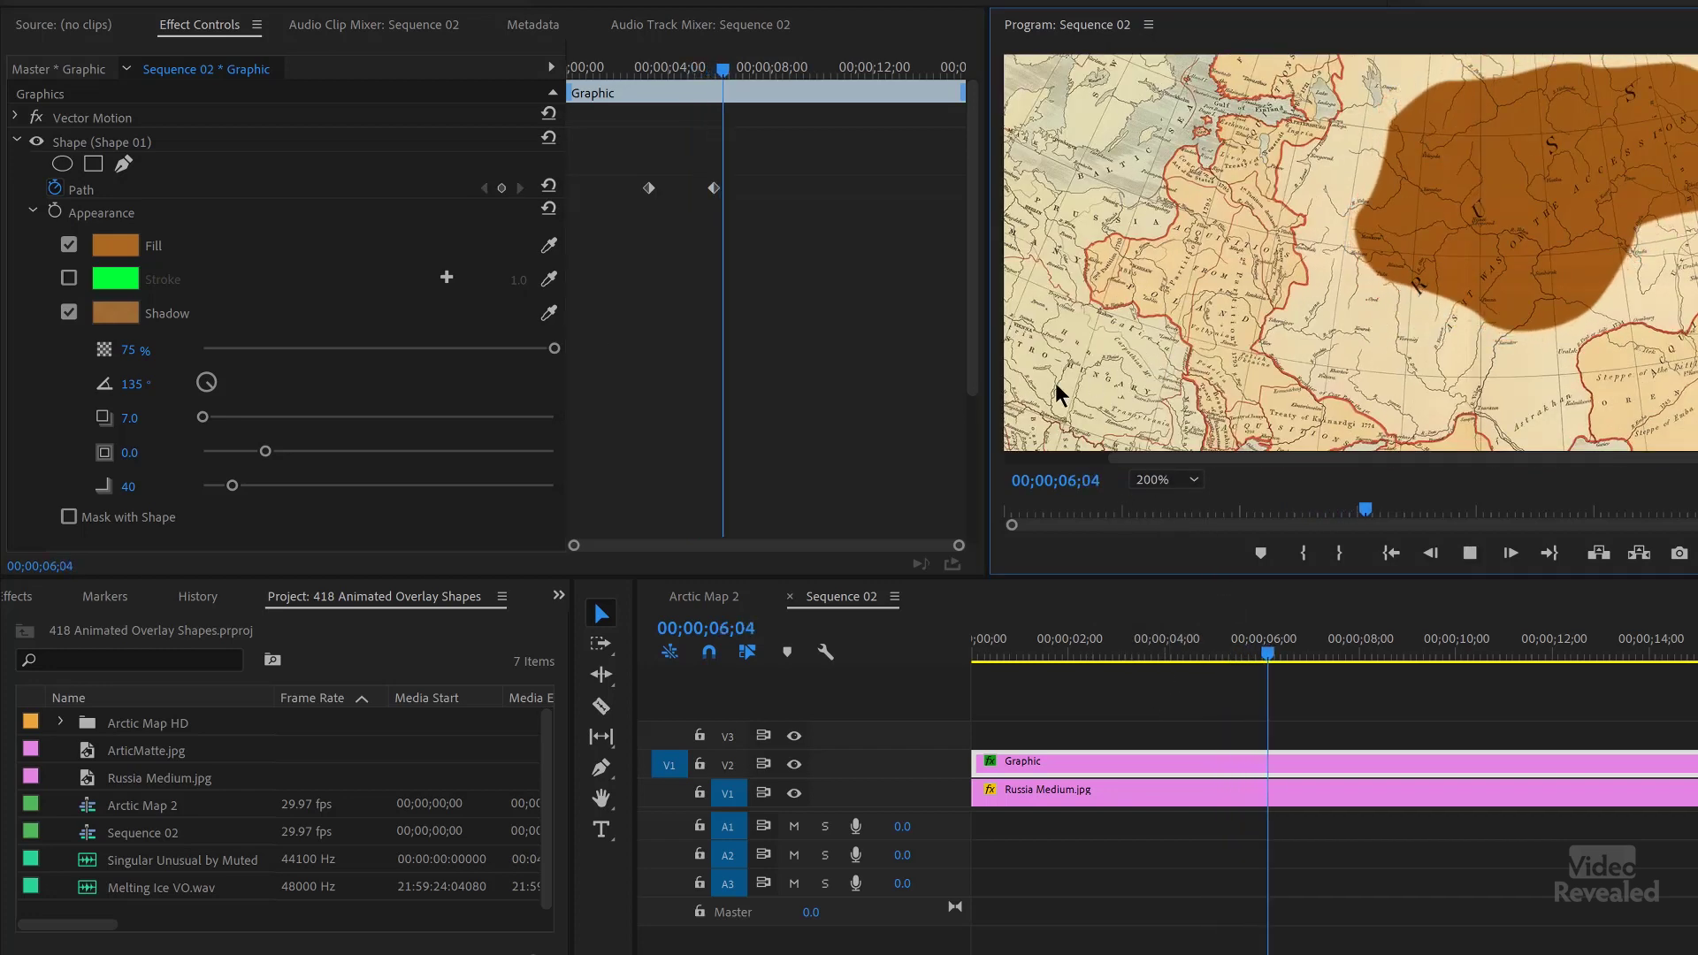
{"action": "left_click", "coordinate": [620, 69]}
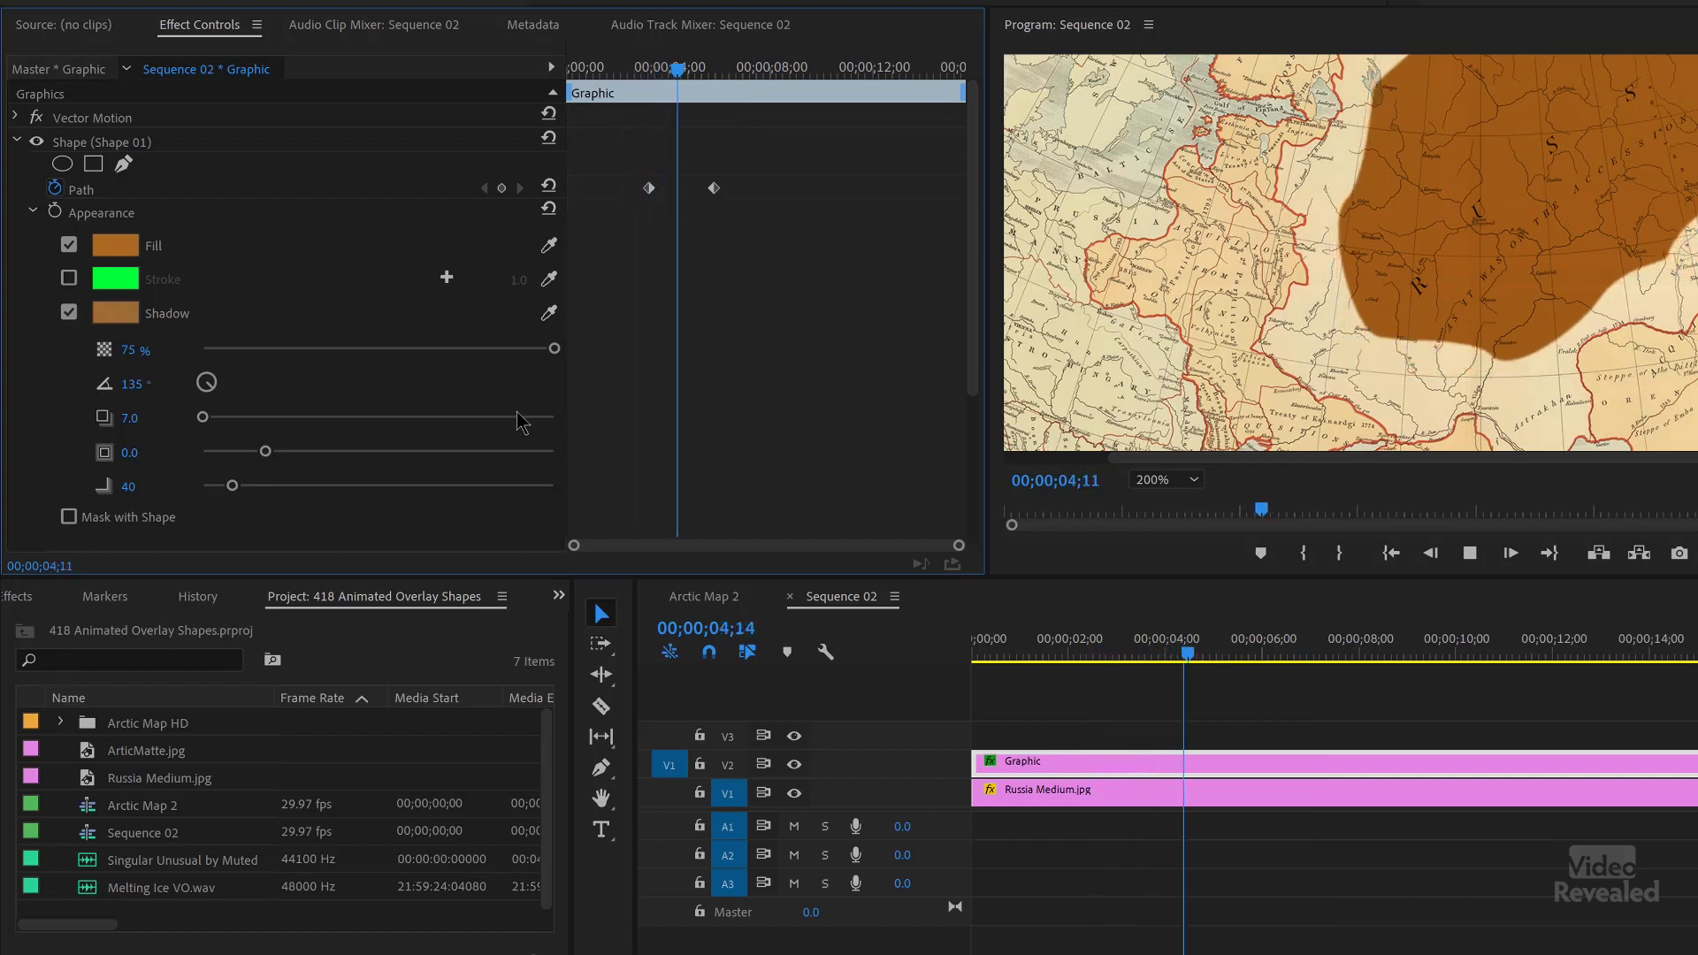
{"action": "key", "text": "space"}
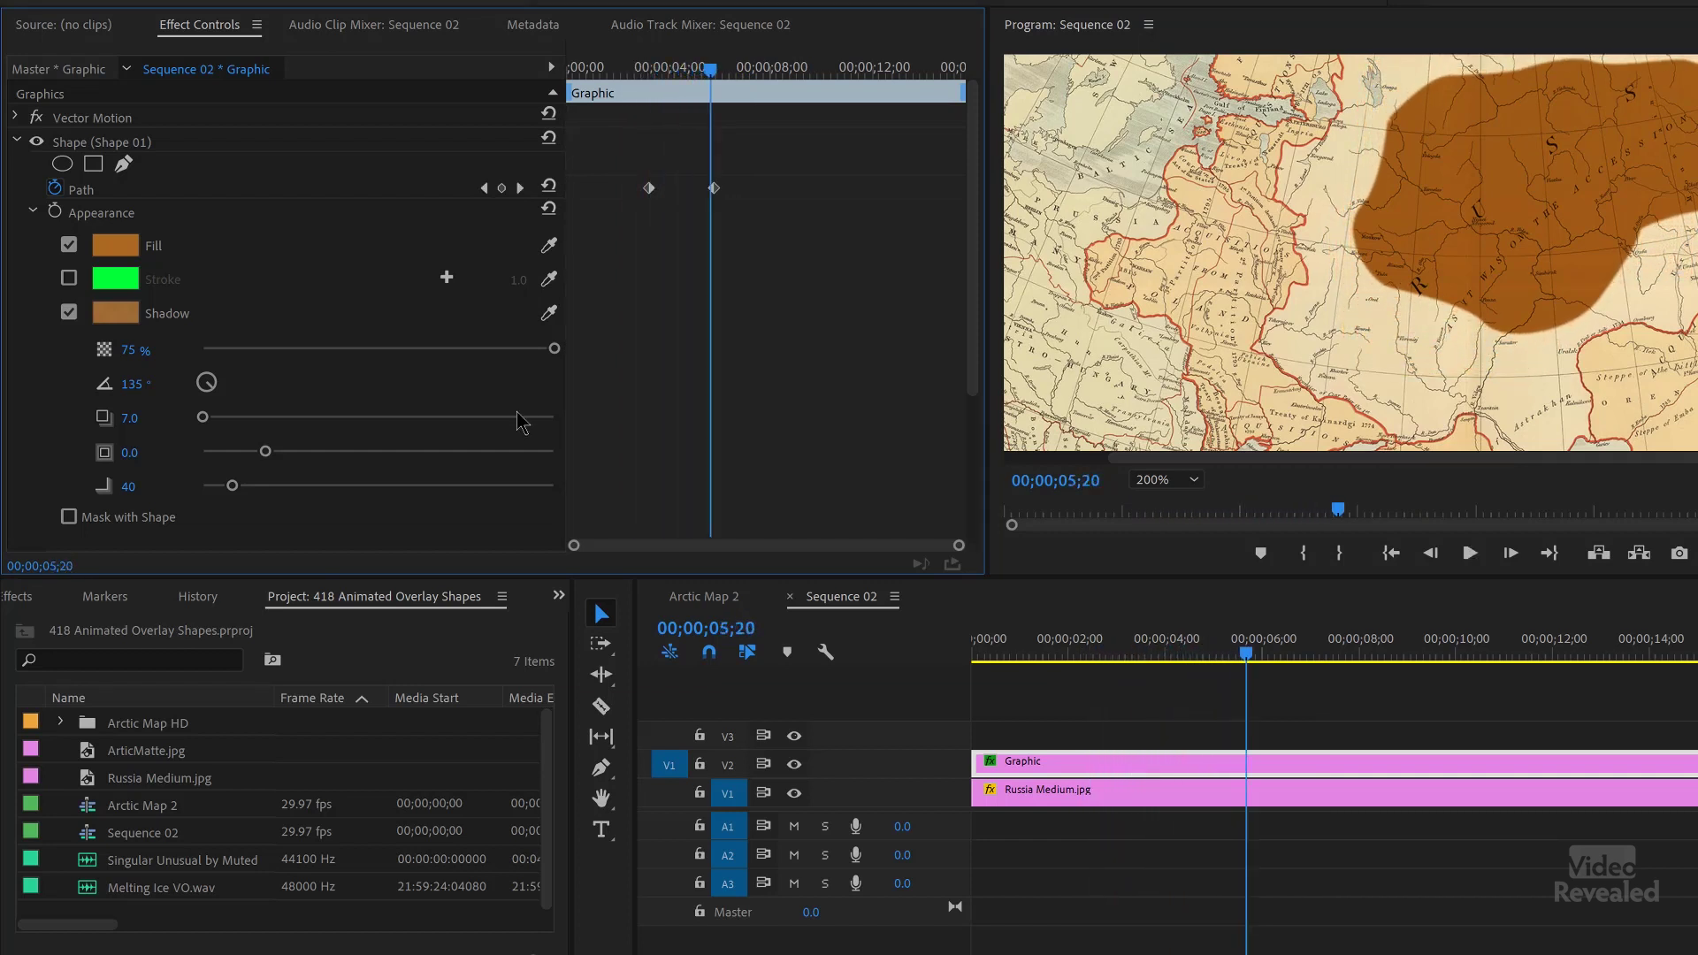